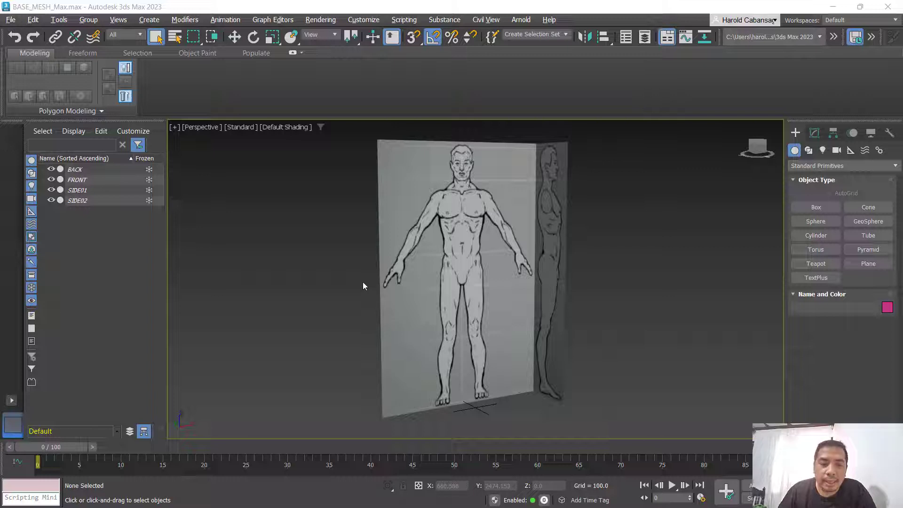
# Step: Compare the maximized Perspective view of the reference planes with the four-viewport layout, ending on the four viewports
pyautogui.click(363, 282)
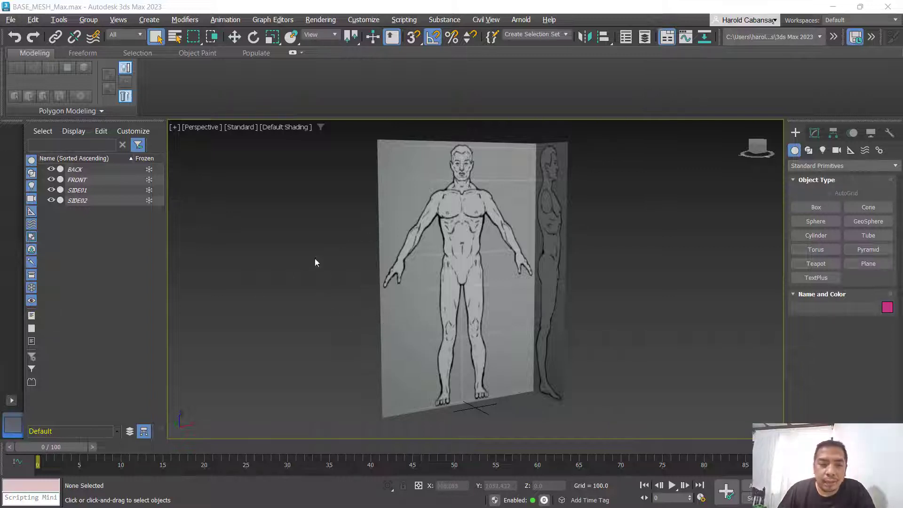
pyautogui.click(563, 300)
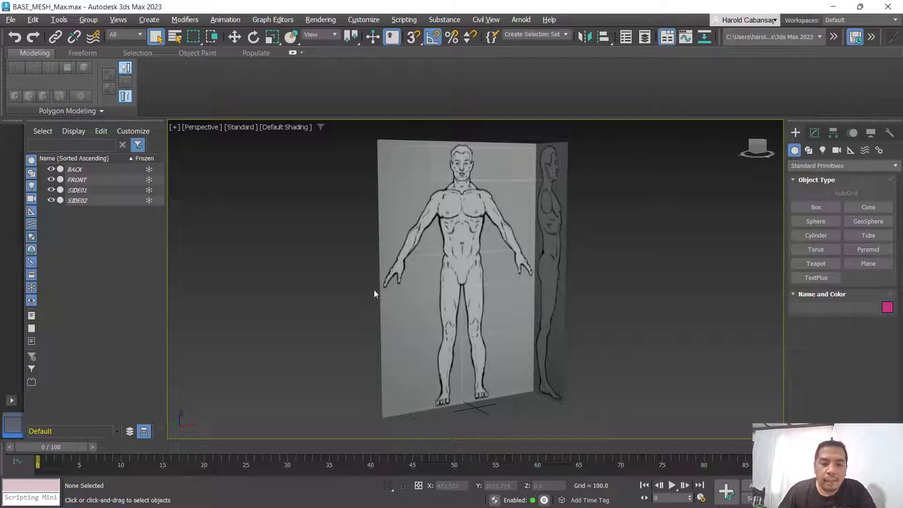
pyautogui.hotkey('alt', 'w')
pyautogui.hotkey('alt', 'w')
pyautogui.hotkey('alt', 'w')
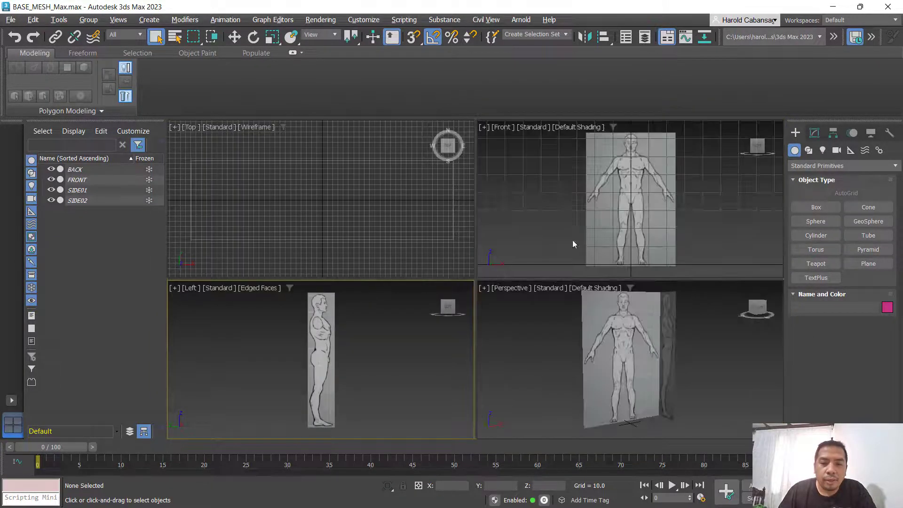
pyautogui.hotkey('alt', 'w')
pyautogui.hotkey('alt', 'w')
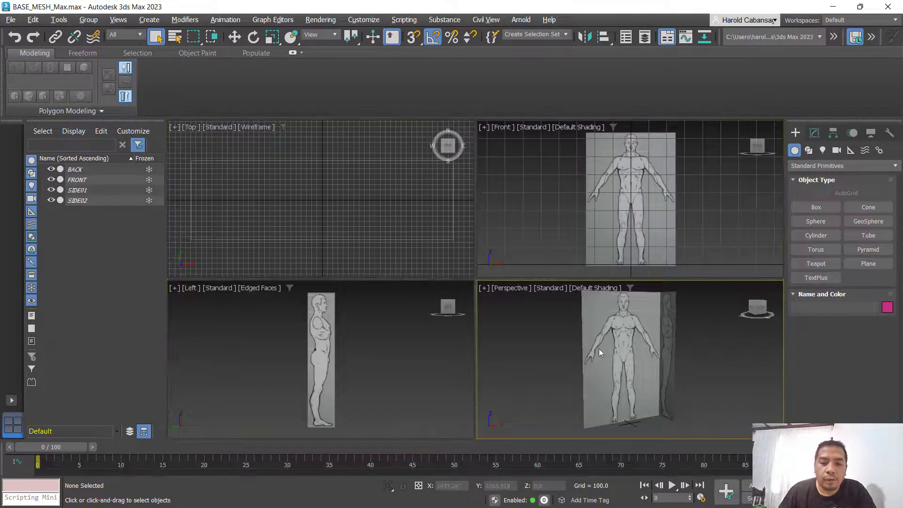
pyautogui.hotkey('alt', 'w')
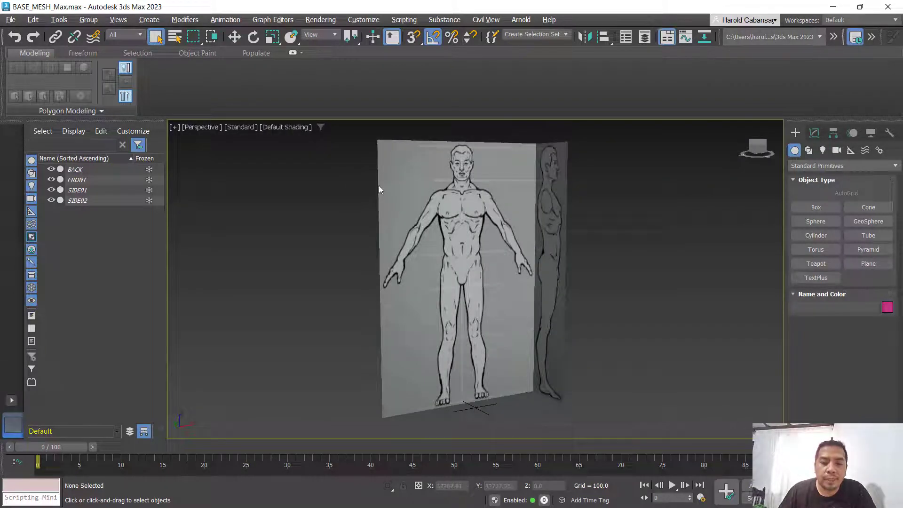
pyautogui.hotkey('alt', 'w')
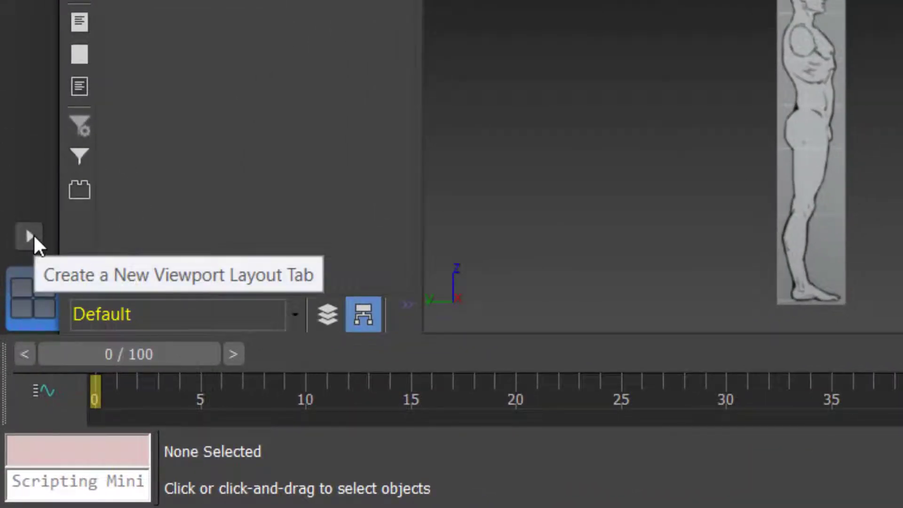
# Step: Create a layout with two side-by-side viewports and make the first a shaded Front view, grid hidden, fitted to the reference
pyautogui.click(33, 234)
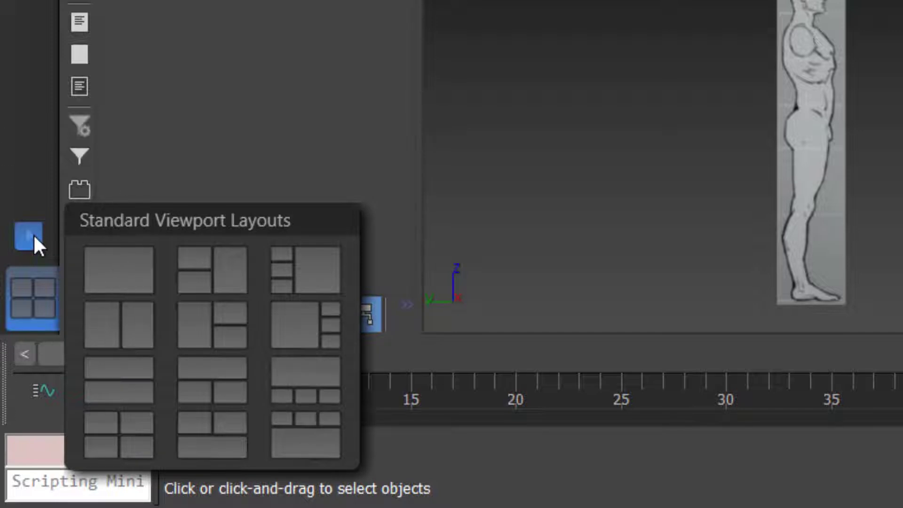
pyautogui.click(120, 325)
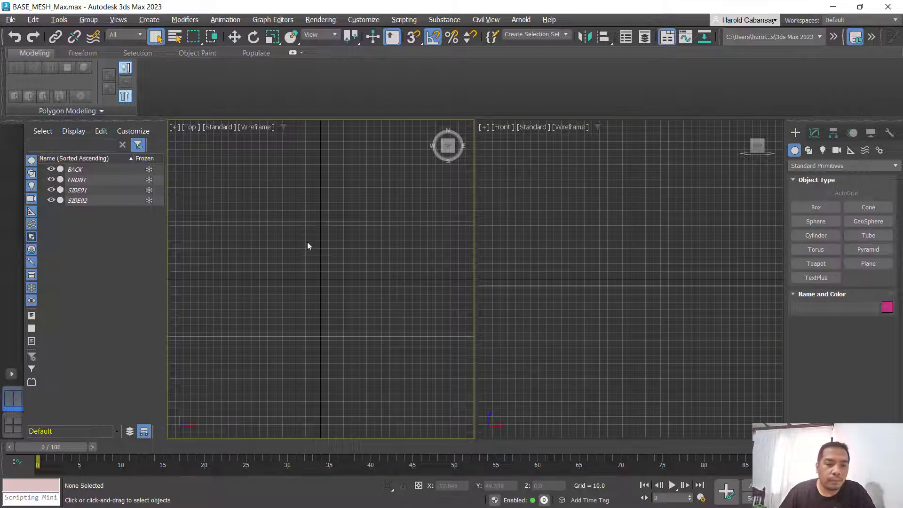
pyautogui.press('f')
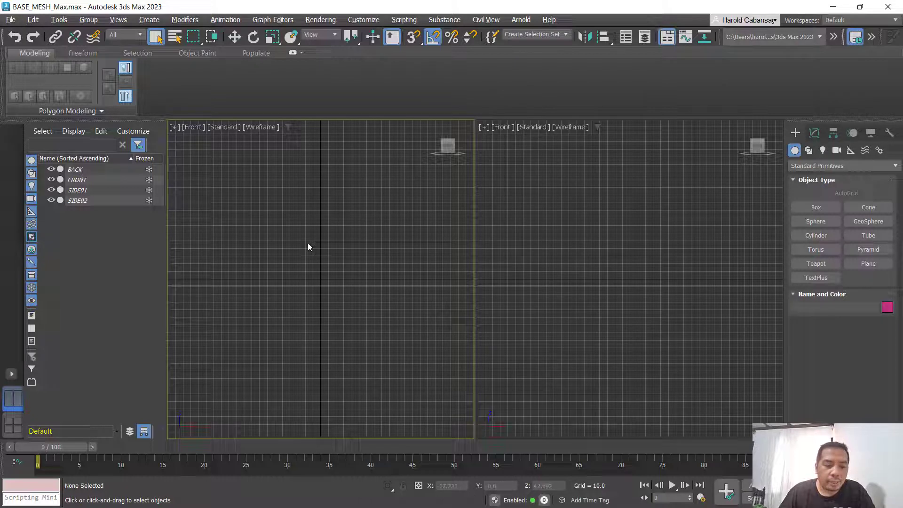
pyautogui.press('g')
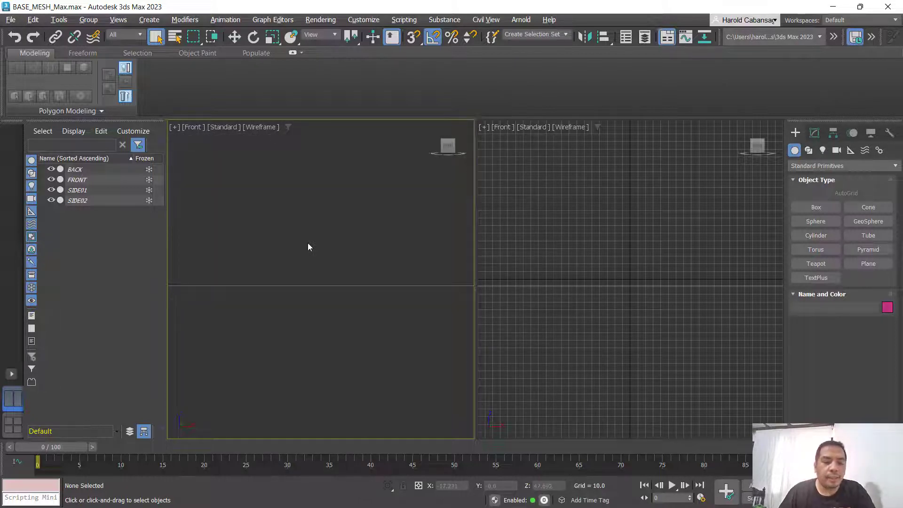
pyautogui.press('F3')
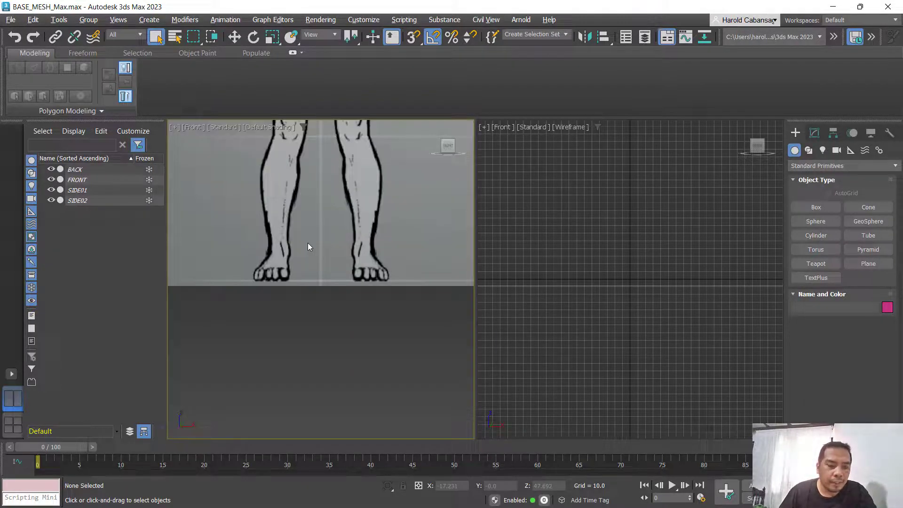
pyautogui.press('z')
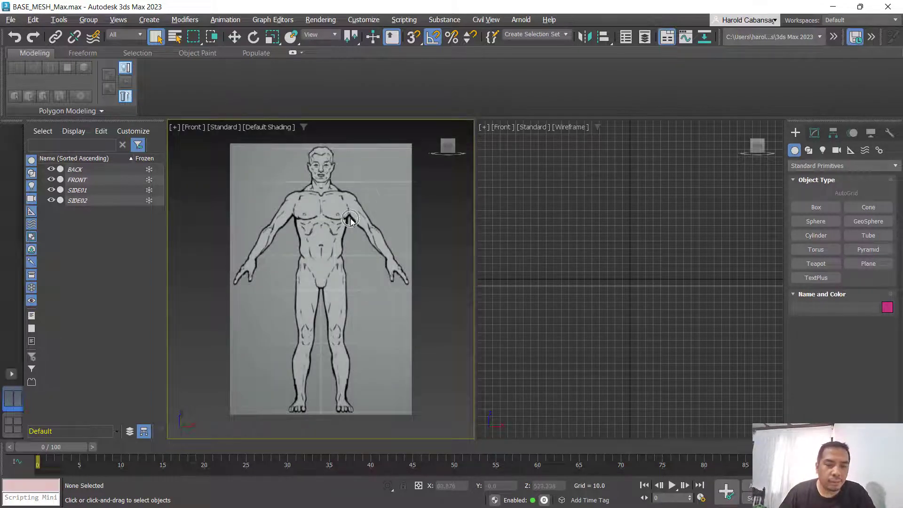
# Step: Set the second viewport to Perspective with Edged Faces shading and an angled view of the reference planes
pyautogui.click(608, 289)
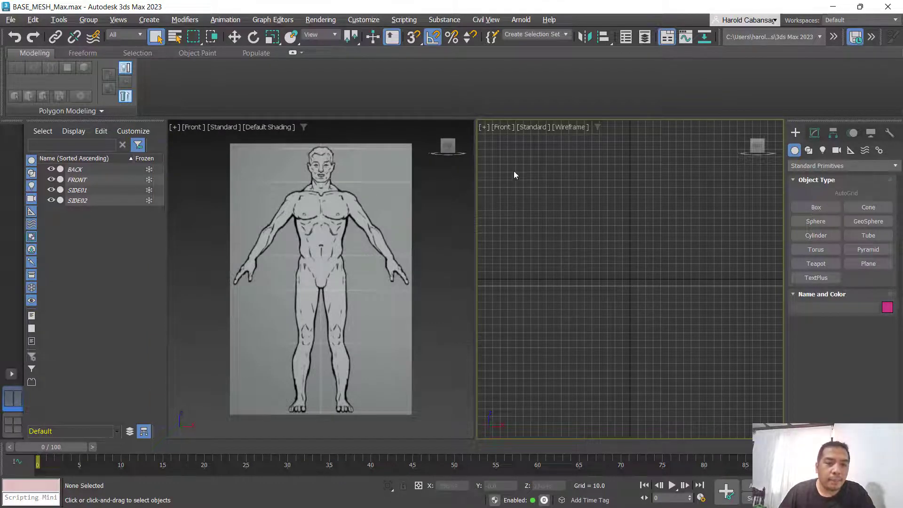
pyautogui.click(526, 225)
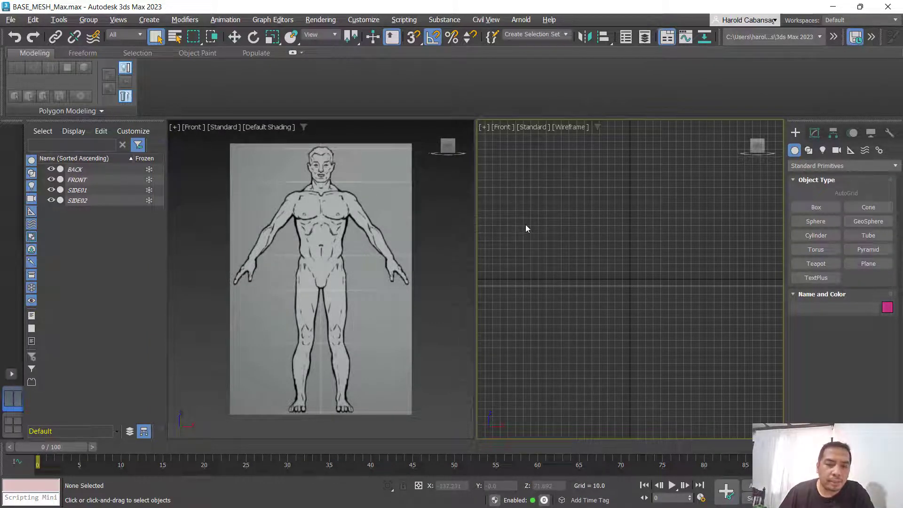
pyautogui.press('p')
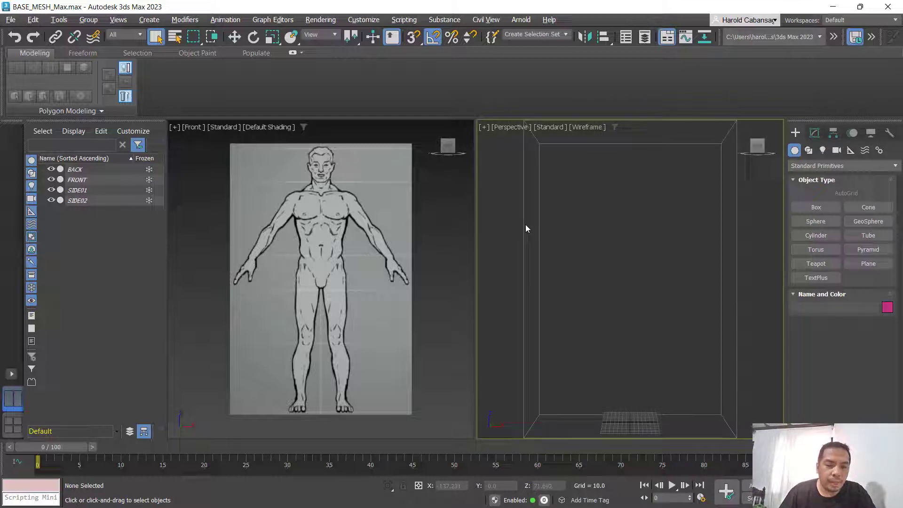
pyautogui.press('F4')
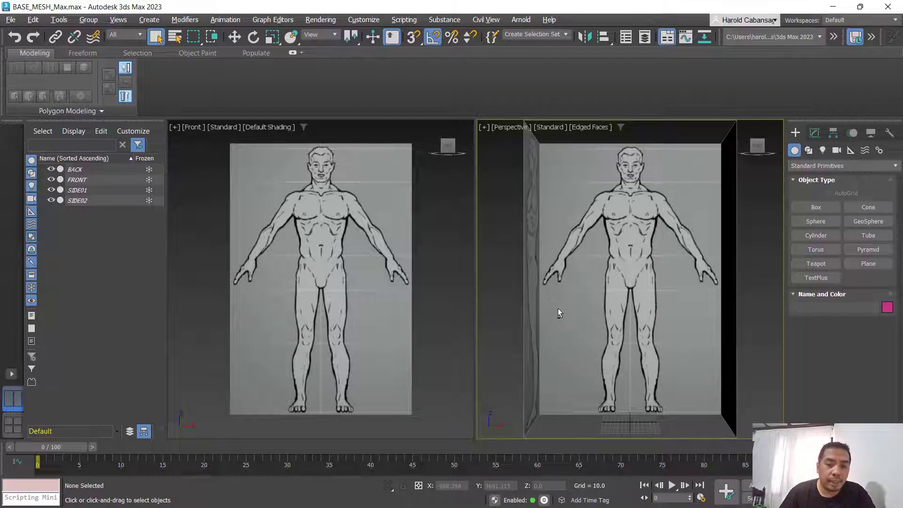
pyautogui.keyDown('alt'); pyautogui.moveTo(558, 308); pyautogui.dragTo(580, 323, button='middle'); pyautogui.keyUp('alt')
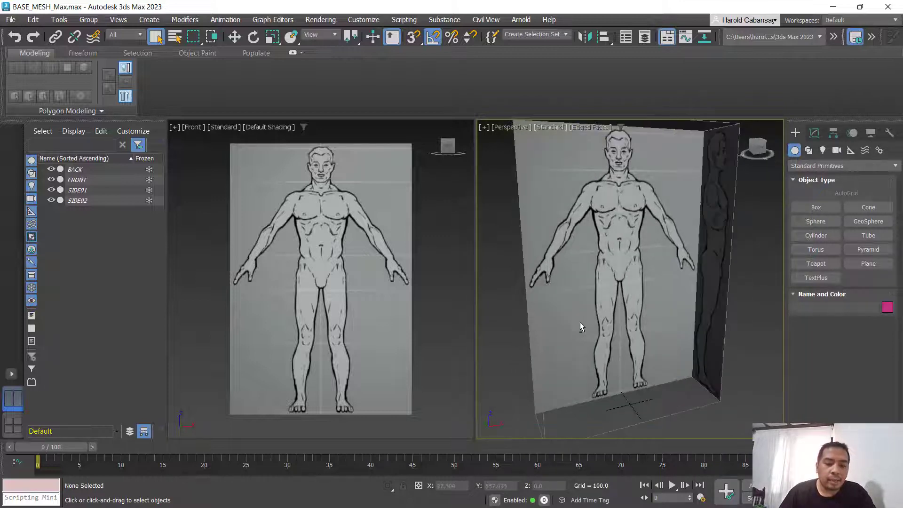
pyautogui.press('F3')
pyautogui.press('F3')
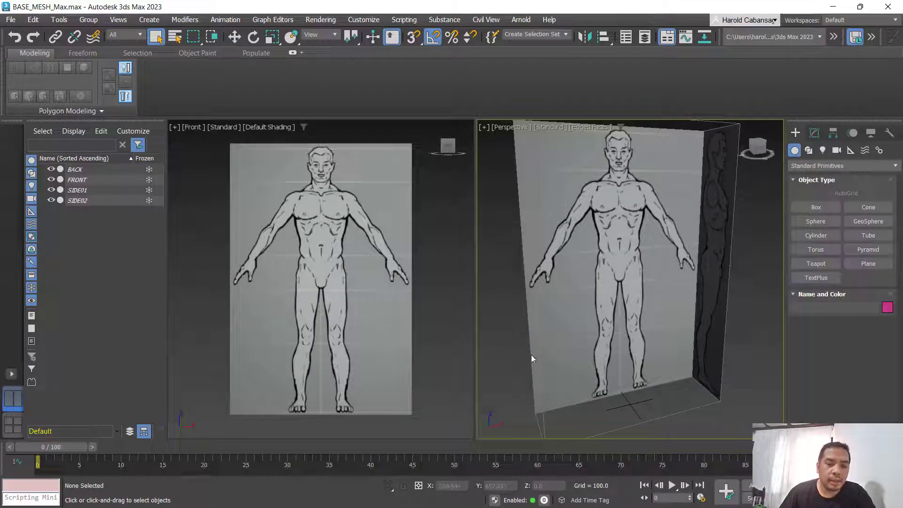
pyautogui.moveTo(639, 363)
pyautogui.keyDown('alt'); pyautogui.mouseDown(button='middle')
pyautogui.moveTo(596, 357)
pyautogui.moveTo(653, 357)
pyautogui.moveTo(648, 377)
pyautogui.moveTo(640, 348)
pyautogui.mouseUp(button='middle'); pyautogui.keyUp('alt')
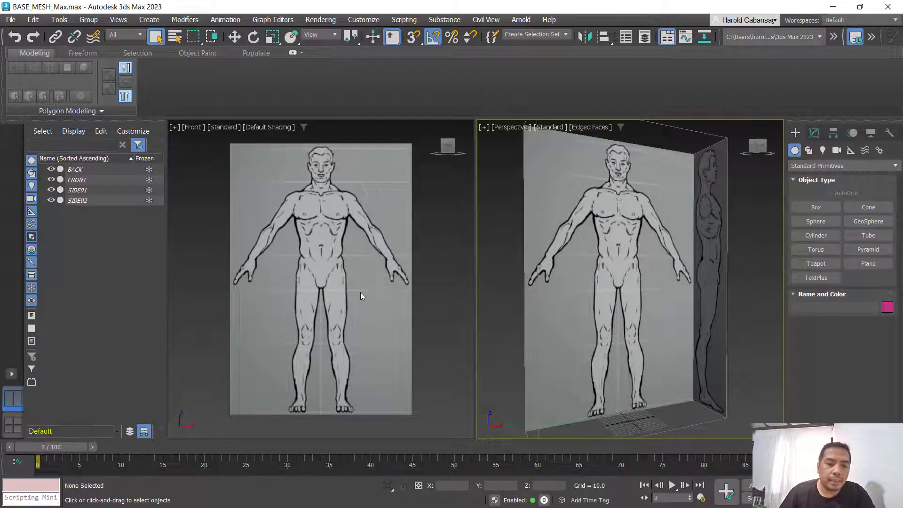
# Step: Examine the reference images in the first viewport through the Left, Back and Right views, ending on Front
pyautogui.press('ctrl')
pyautogui.press('ctrl')
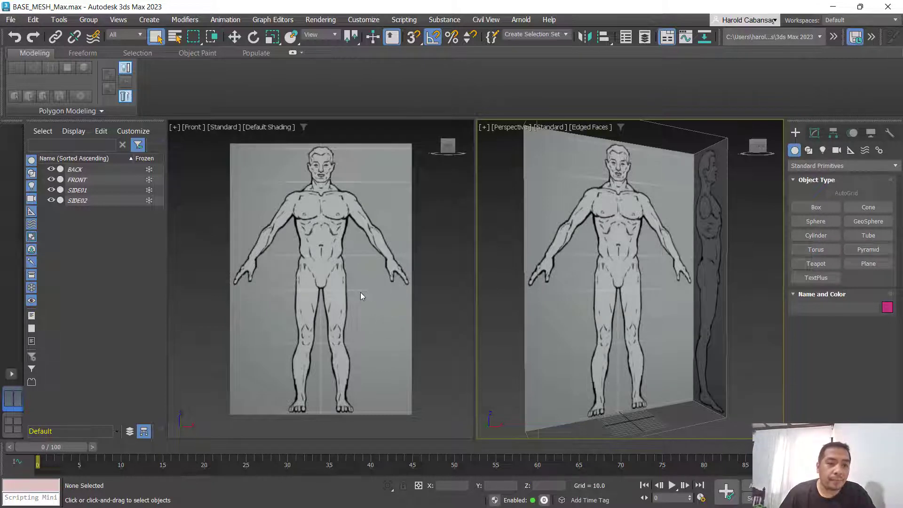
pyautogui.press('ctrl')
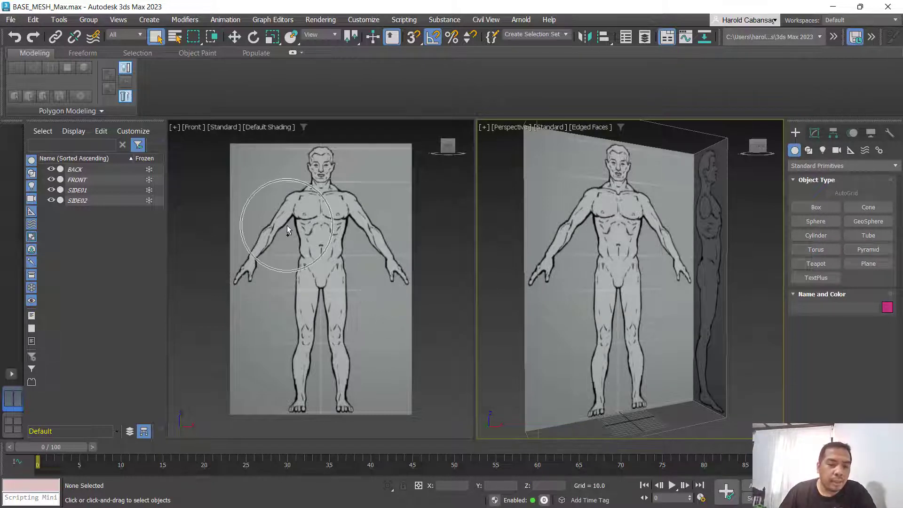
pyautogui.click(342, 232)
pyautogui.press('l')
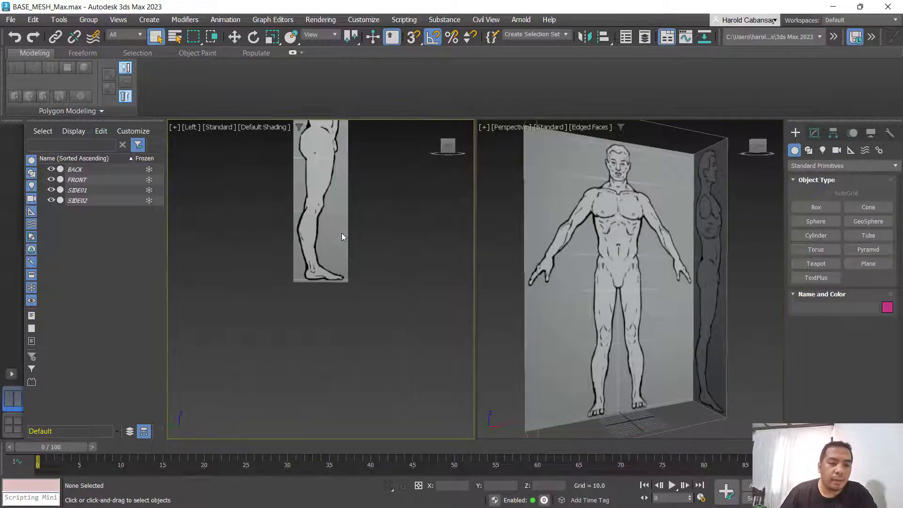
pyautogui.press('f')
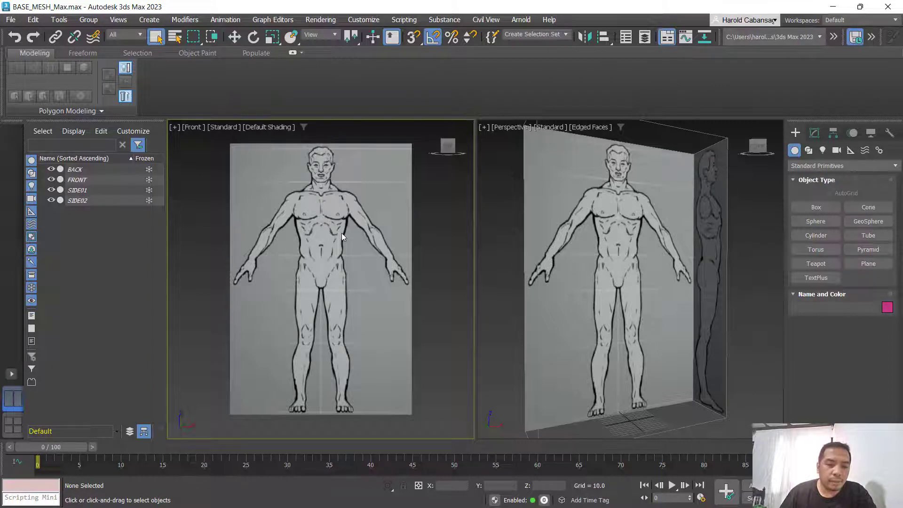
pyautogui.click(195, 127)
pyautogui.click(233, 237)
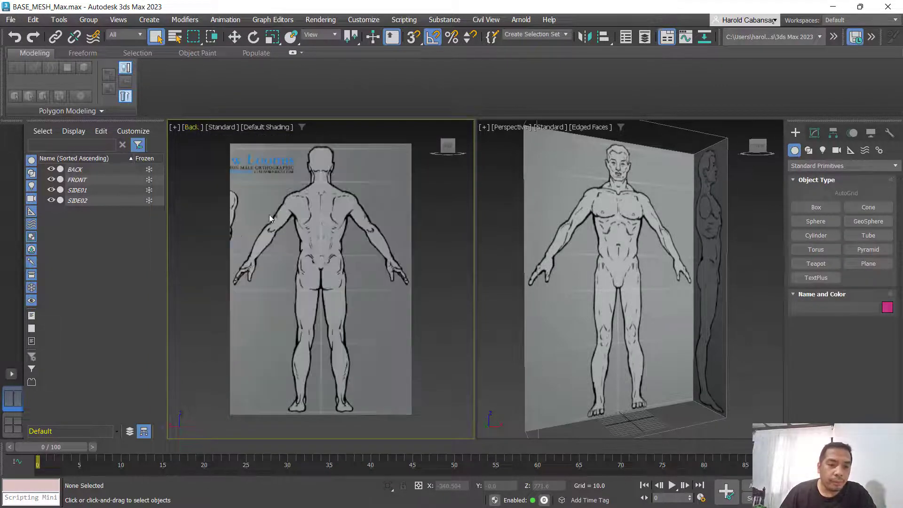
pyautogui.click(192, 127)
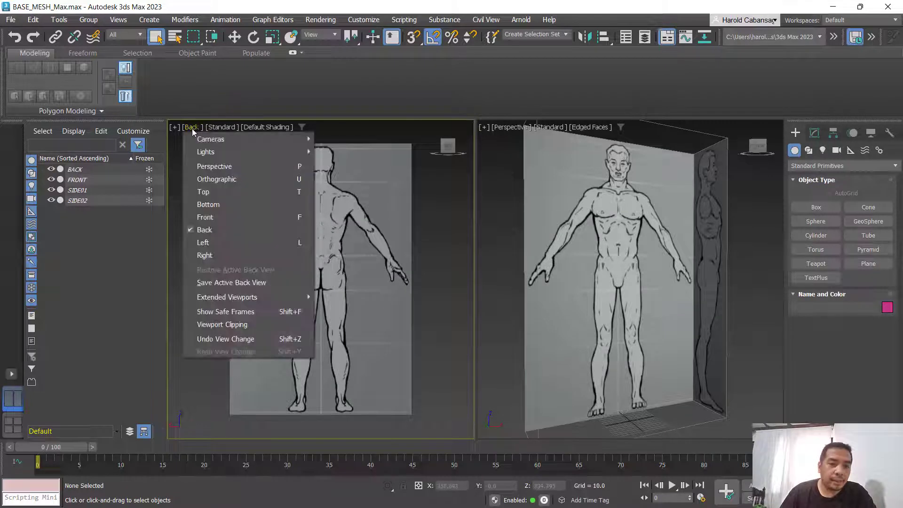
pyautogui.click(234, 257)
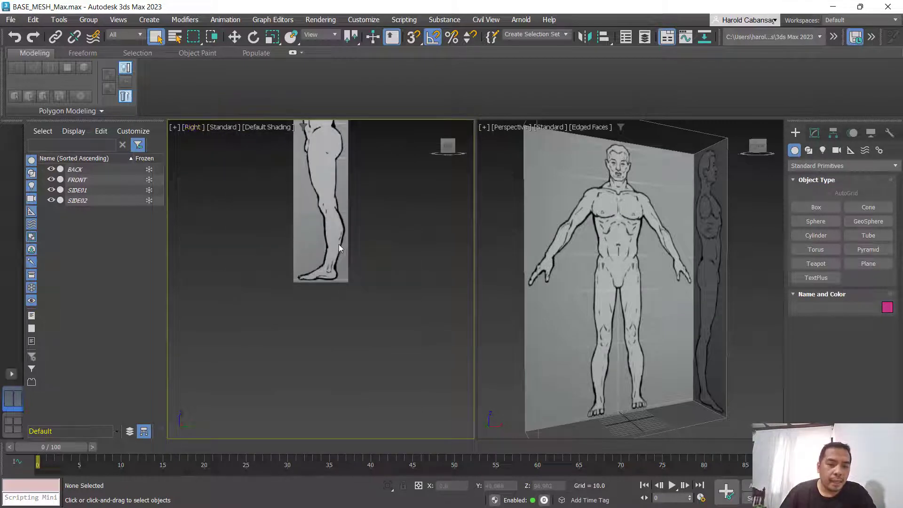
pyautogui.press('z')
pyautogui.press('l')
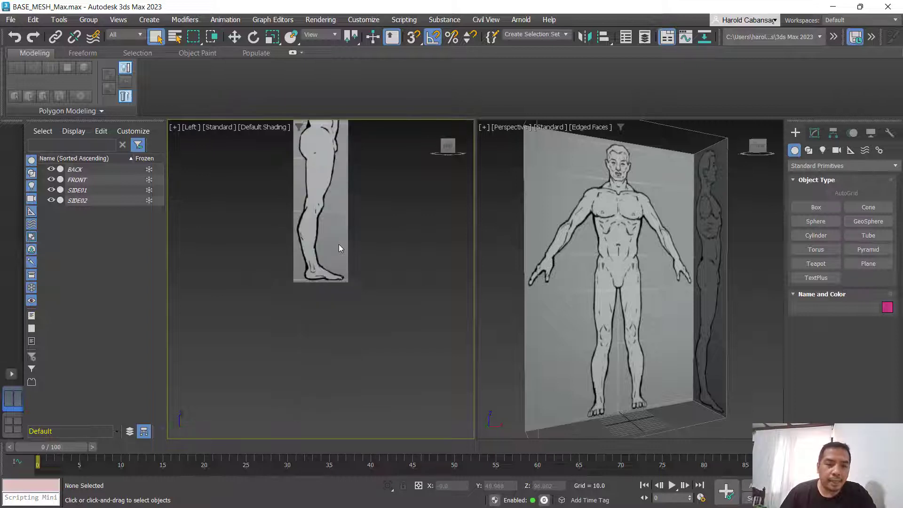
pyautogui.press('z')
pyautogui.press('f')
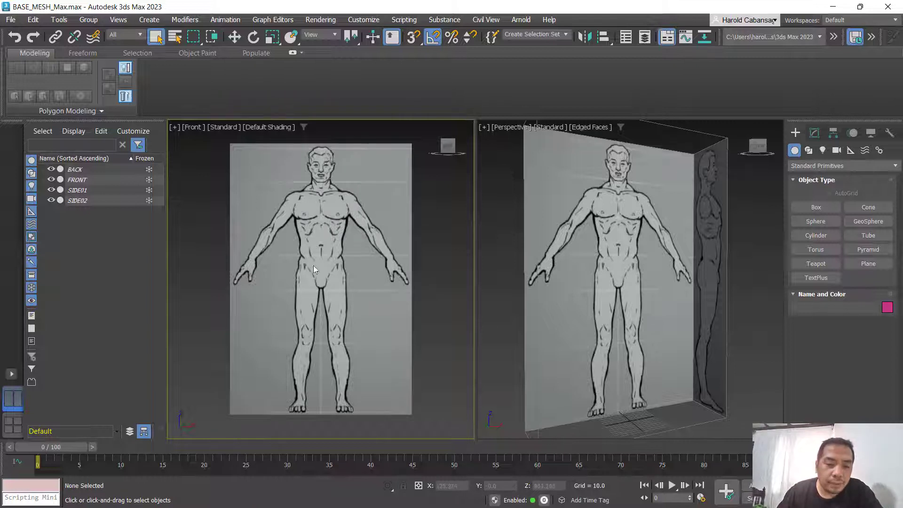
# Step: Create a box in the Perspective viewport at the figure's feet, rising to about hip height
pyautogui.click(654, 294)
pyautogui.keyDown('alt'); pyautogui.moveTo(579, 287); pyautogui.dragTo(689, 299, button='middle'); pyautogui.keyUp('alt')
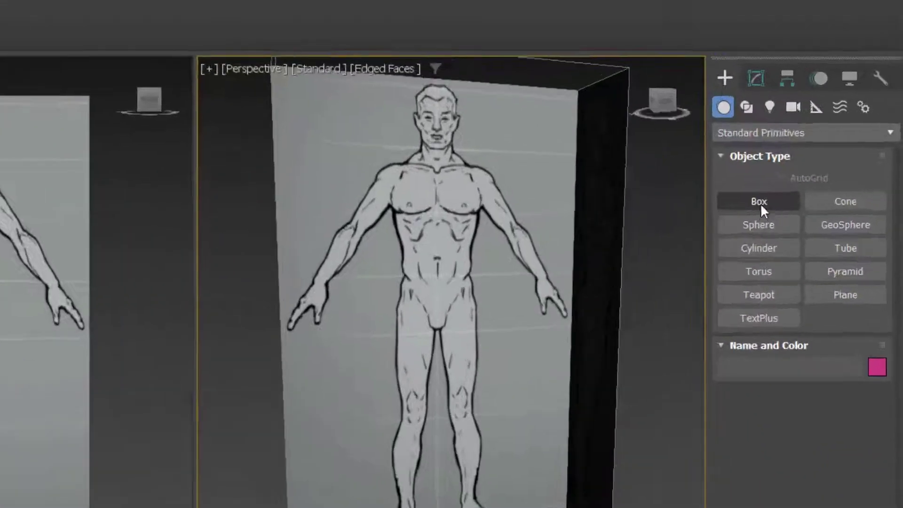
pyautogui.click(819, 208)
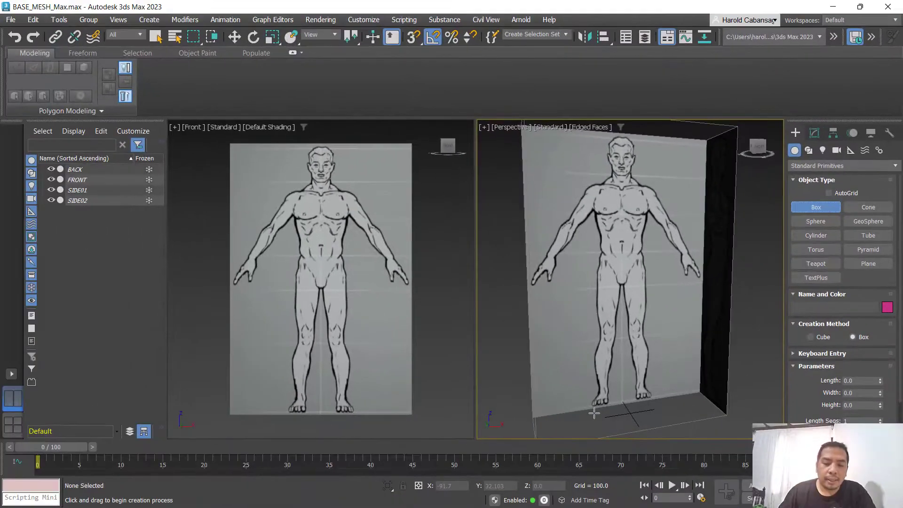
pyautogui.moveTo(598, 412); pyautogui.dragTo(666, 423)
pyautogui.click(655, 301)
pyautogui.rightClick(655, 301)
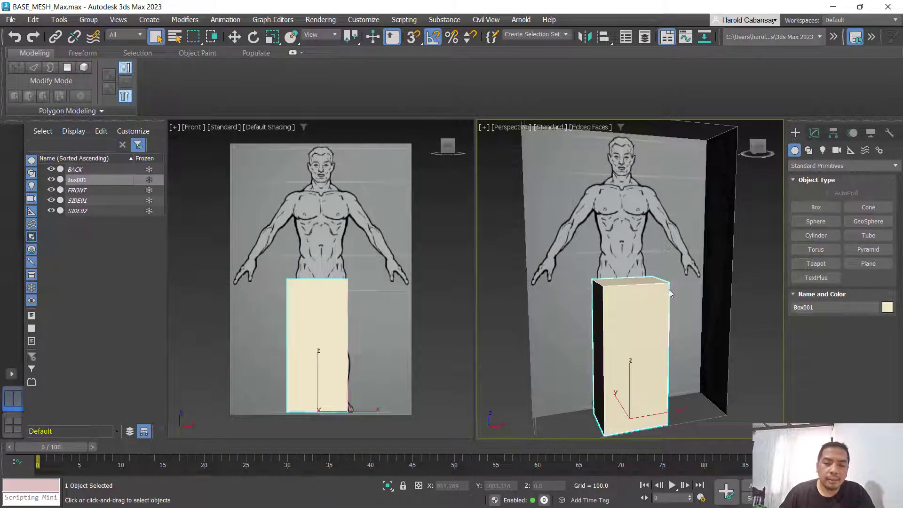
# Step: Center the box on the origin with the Move tool by setting its X and Y positions to 0
pyautogui.press('ctrl')
pyautogui.press('ctrl')
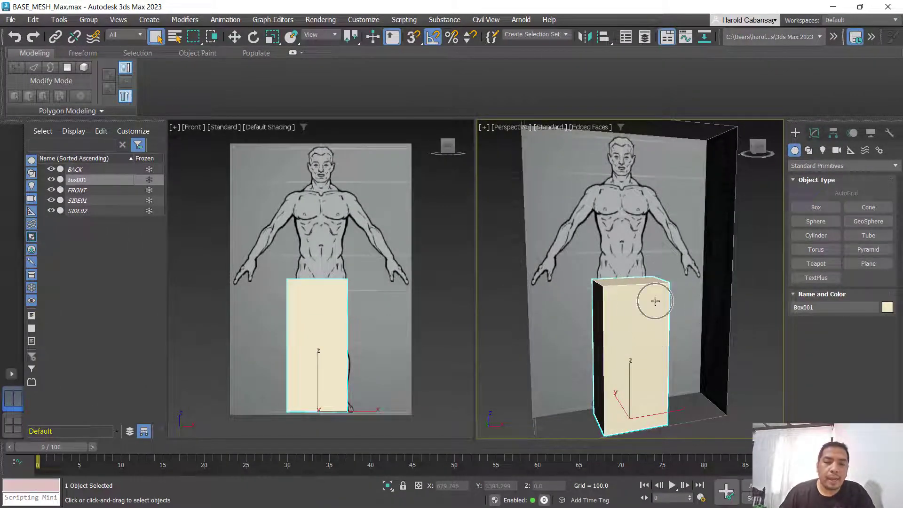
pyautogui.press('w')
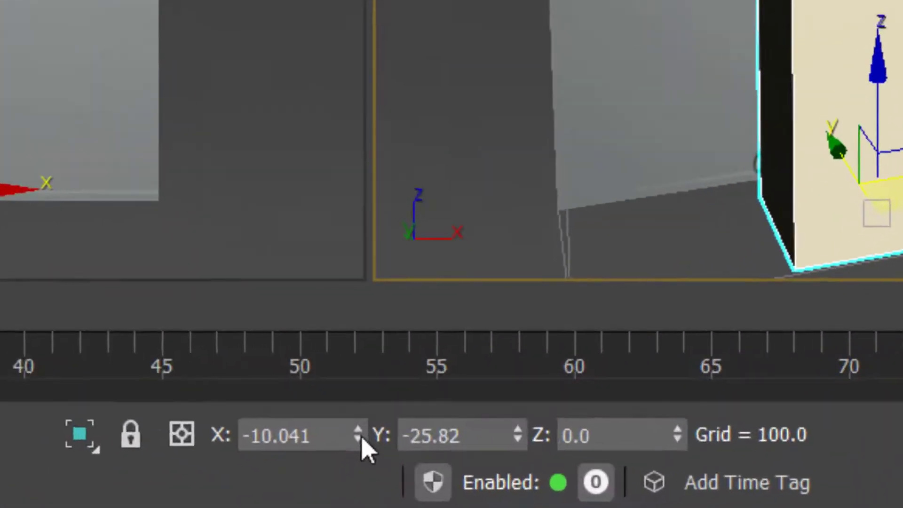
pyautogui.rightClick(358, 435)
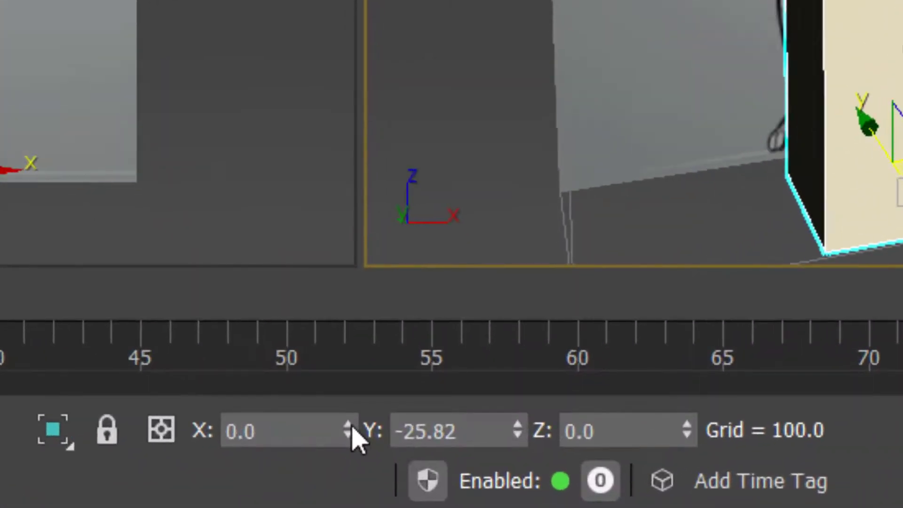
pyautogui.rightClick(517, 434)
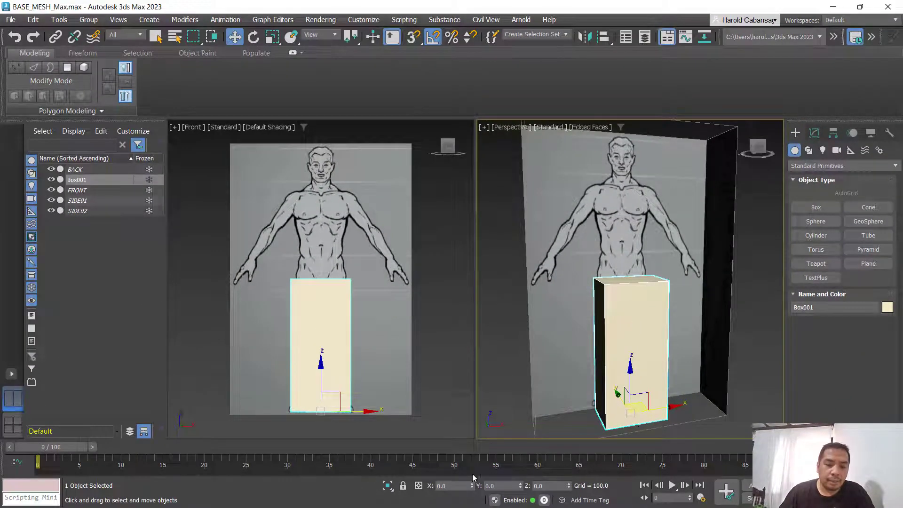
# Step: Make the box see-through over the reference figure and enlarge the Front view to a single full viewport
pyautogui.click(507, 485)
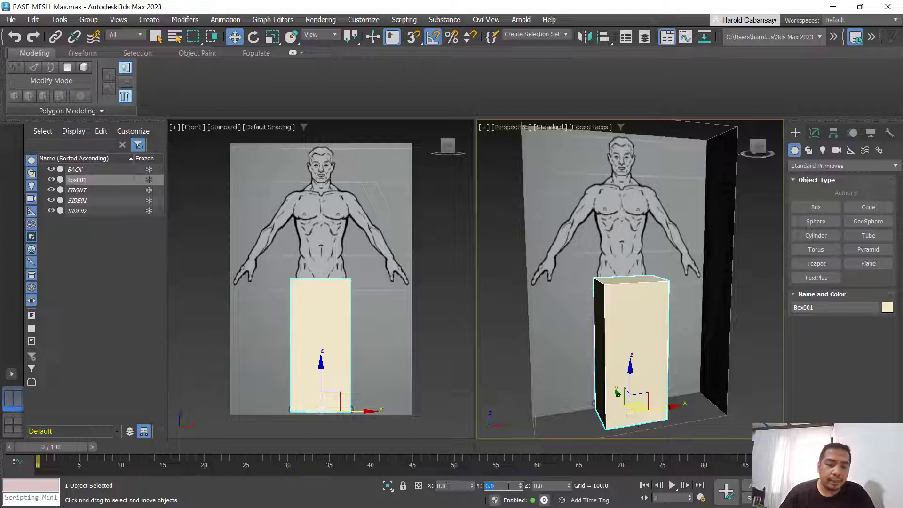
pyautogui.click(556, 487)
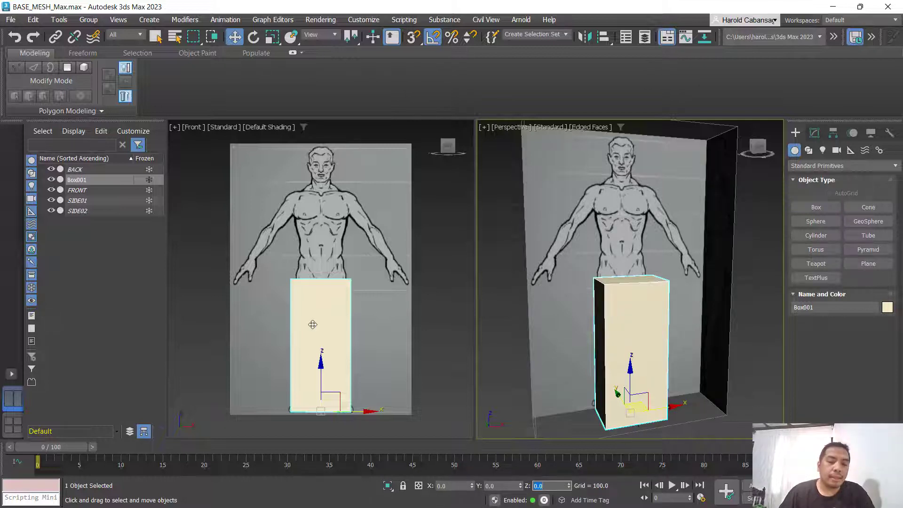
pyautogui.click(320, 307)
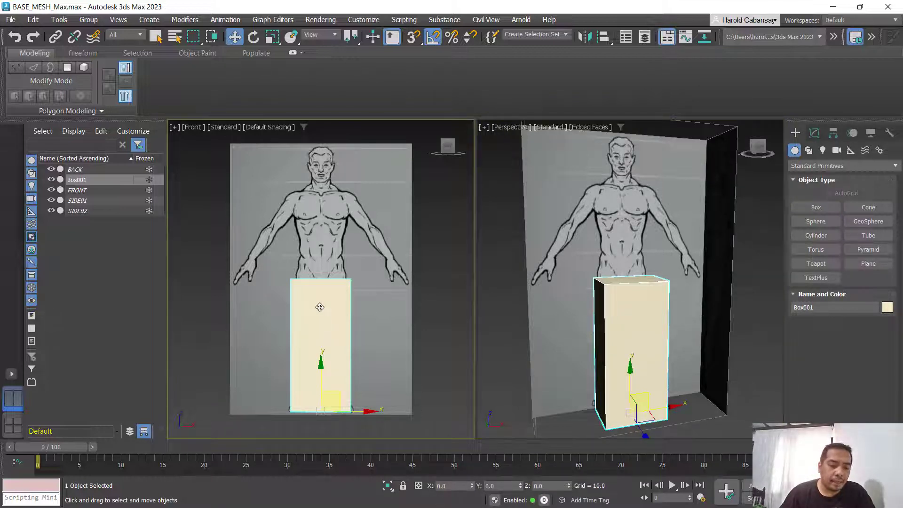
pyautogui.hotkey('alt', 'x')
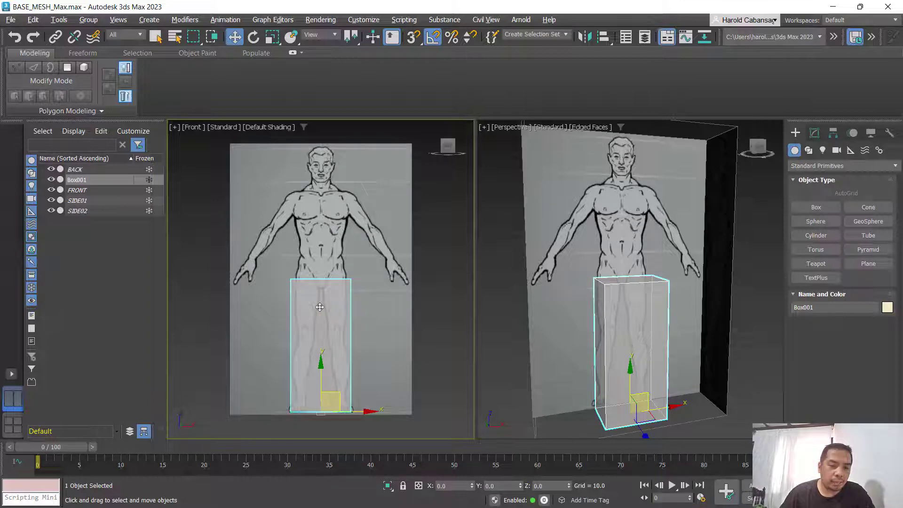
pyautogui.hotkey('alt', 'x')
pyautogui.hotkey('alt', 'x')
pyautogui.hotkey('alt', 'w')
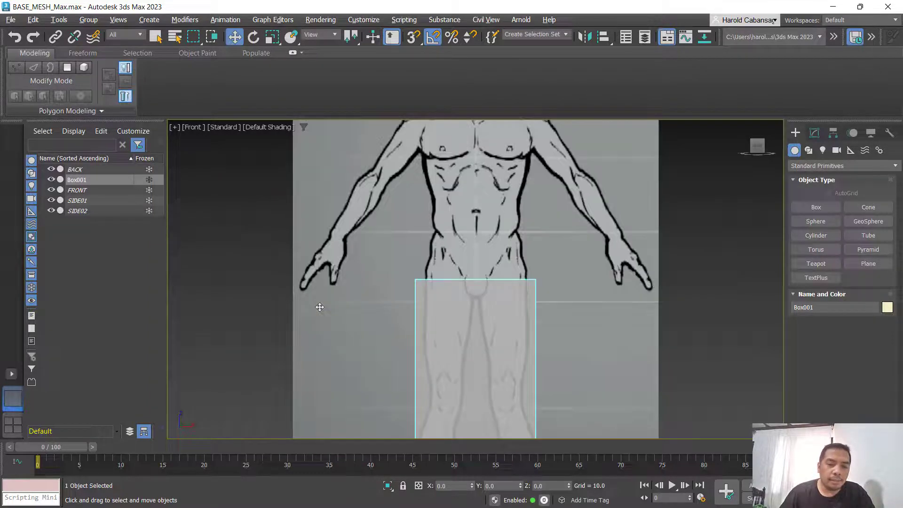
# Step: Move the box straight up in the Front view until its base sits at the figure's crotch, Z about 341
pyautogui.scroll(-3, 567, 297)
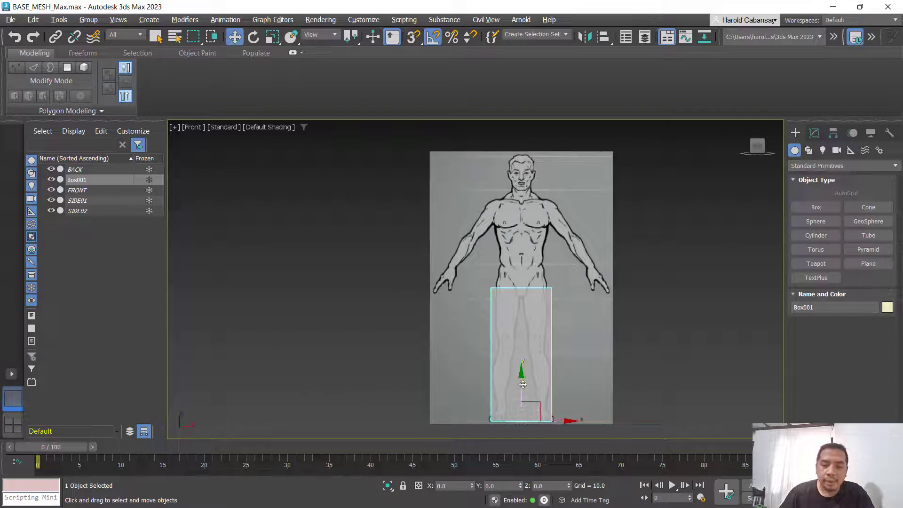
pyautogui.moveTo(522, 376); pyautogui.dragTo(549, 259)
pyautogui.scroll(4, 546, 262)
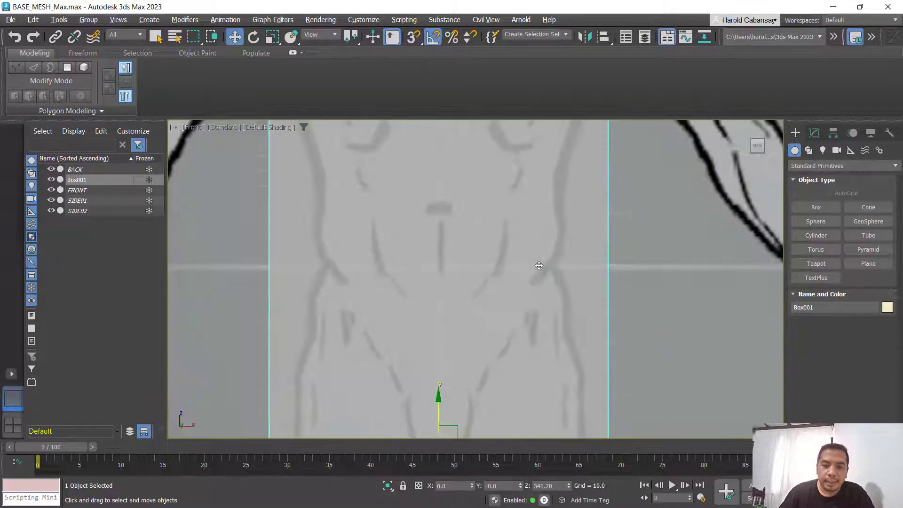
pyautogui.scroll(-2, 541, 265)
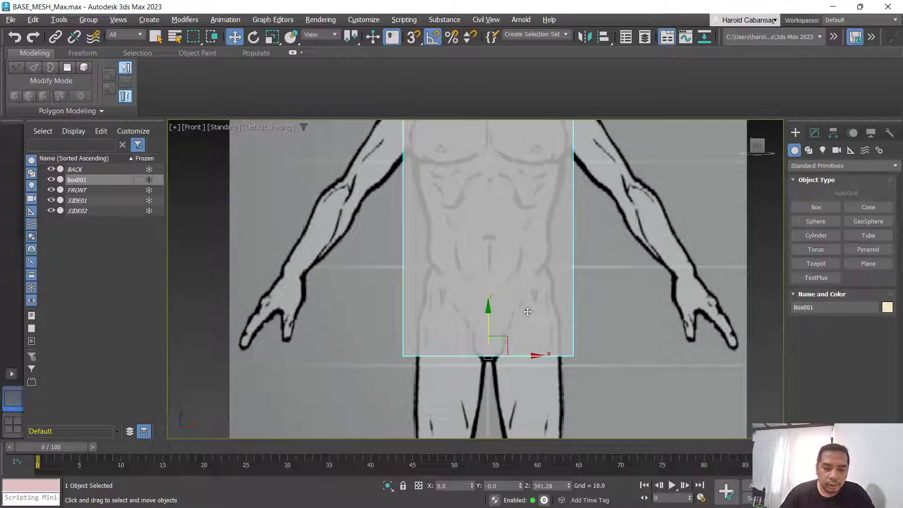
pyautogui.moveTo(528, 306); pyautogui.dragTo(453, 336, button='middle')
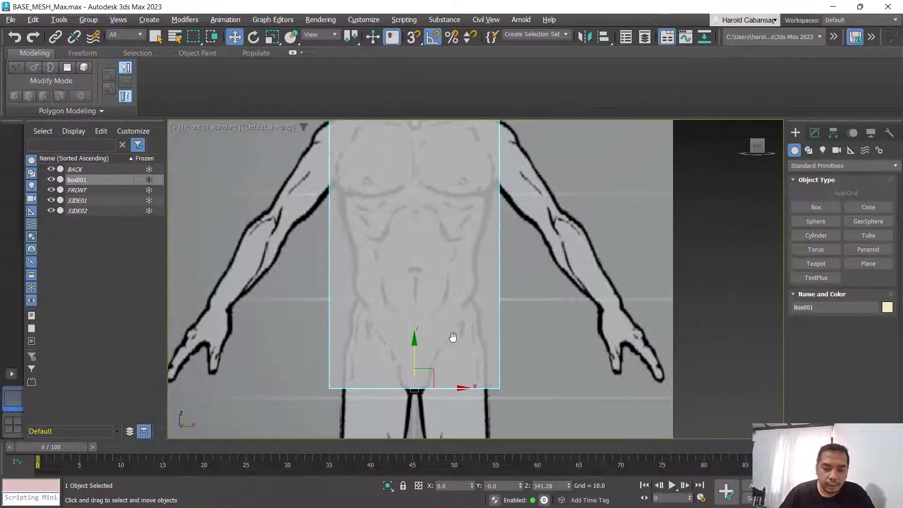
pyautogui.moveTo(413, 338); pyautogui.dragTo(414, 342)
# Step: Rename the box as Base_Mesh_Orig
pyautogui.scroll(-4, 484, 317)
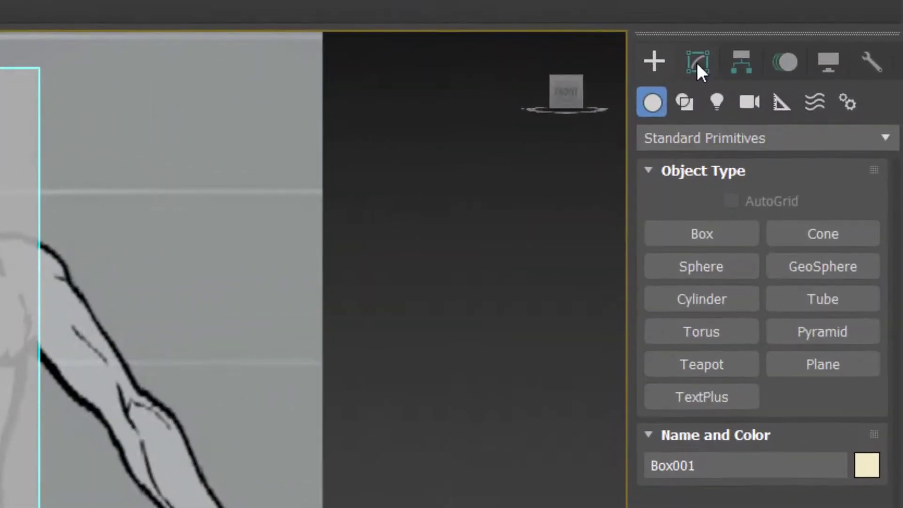
pyautogui.click(741, 89)
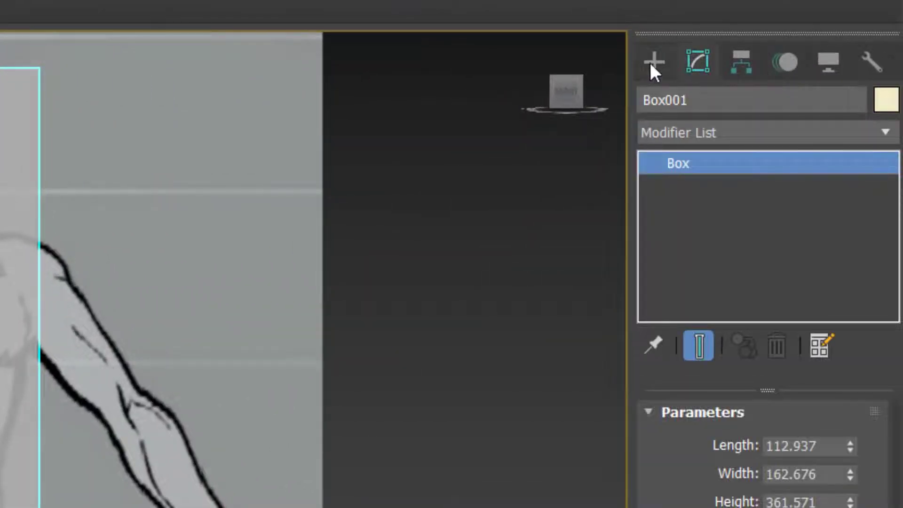
pyautogui.click(706, 89)
pyautogui.click(701, 62)
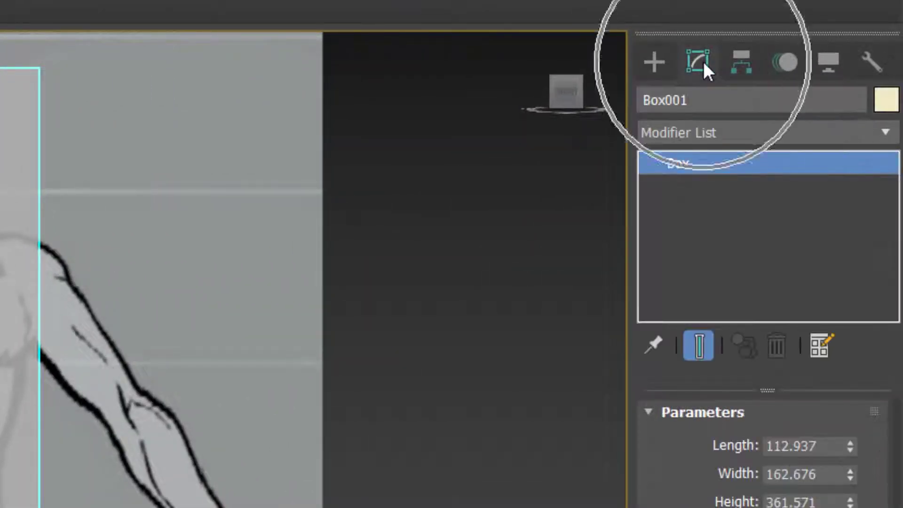
pyautogui.click(705, 101)
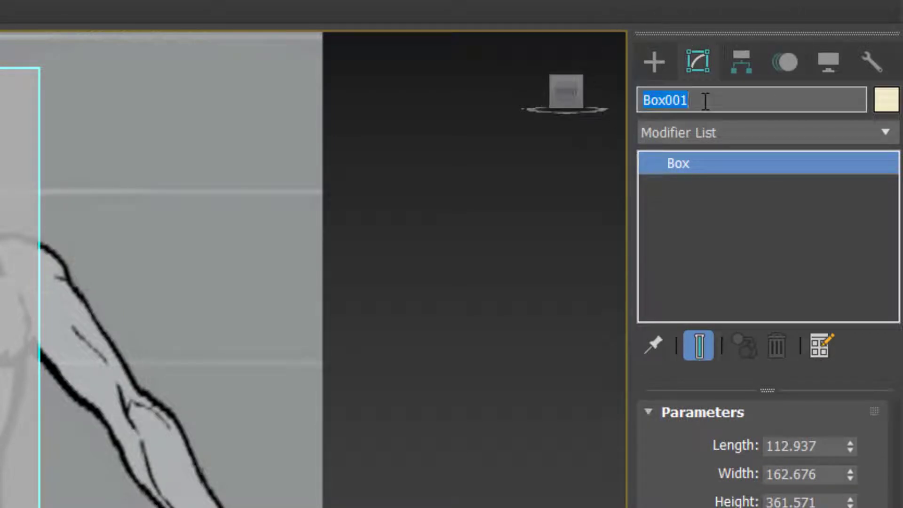
pyautogui.write('Base_Mesh_Orig')
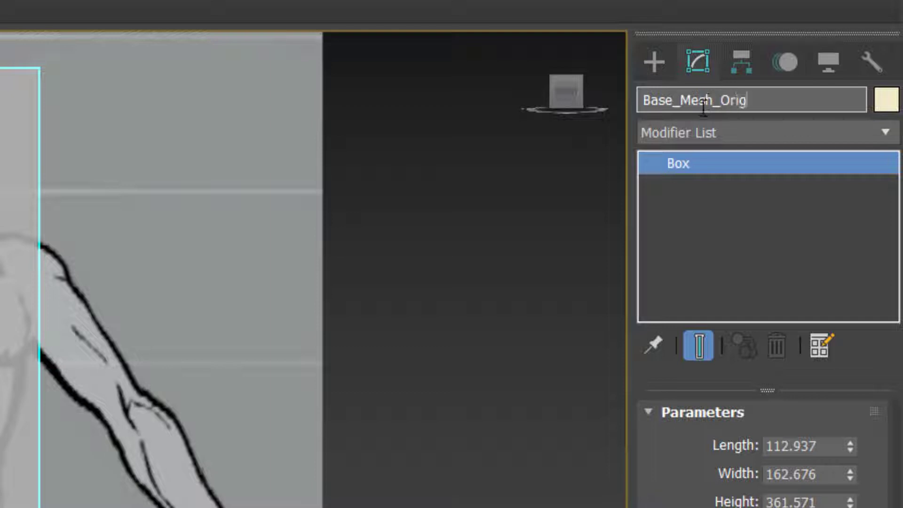
pyautogui.press('Return')
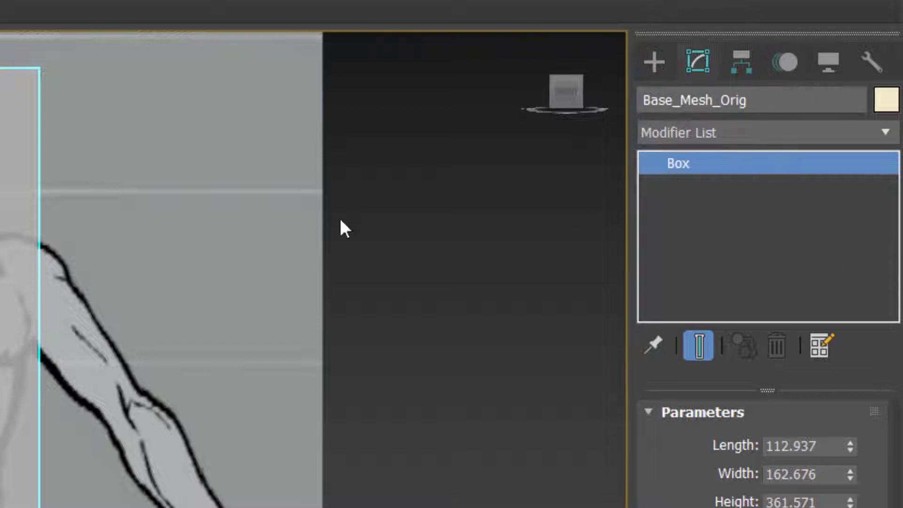
# Step: Add an Edit Poly modifier to the box, review the base Box parameters beneath it, and return to Edit Poly
pyautogui.click(691, 135)
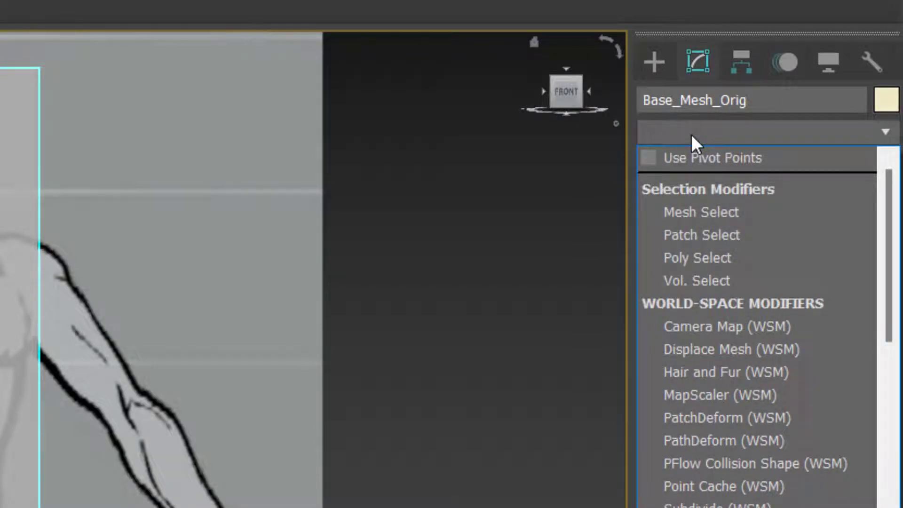
pyautogui.press('e')
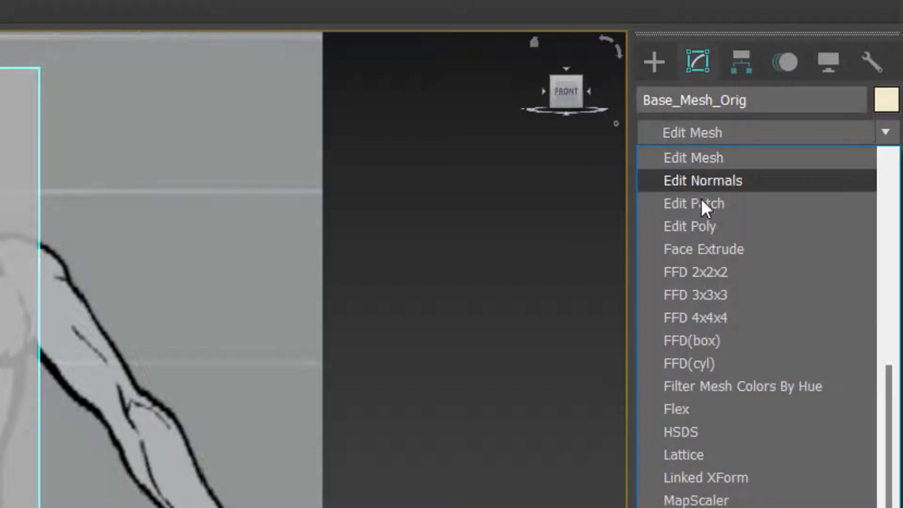
pyautogui.click(705, 228)
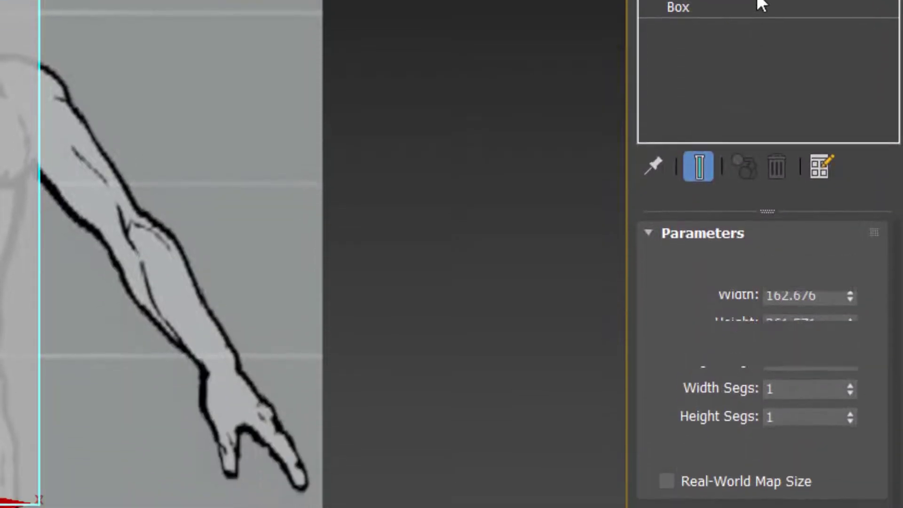
pyautogui.click(780, 349)
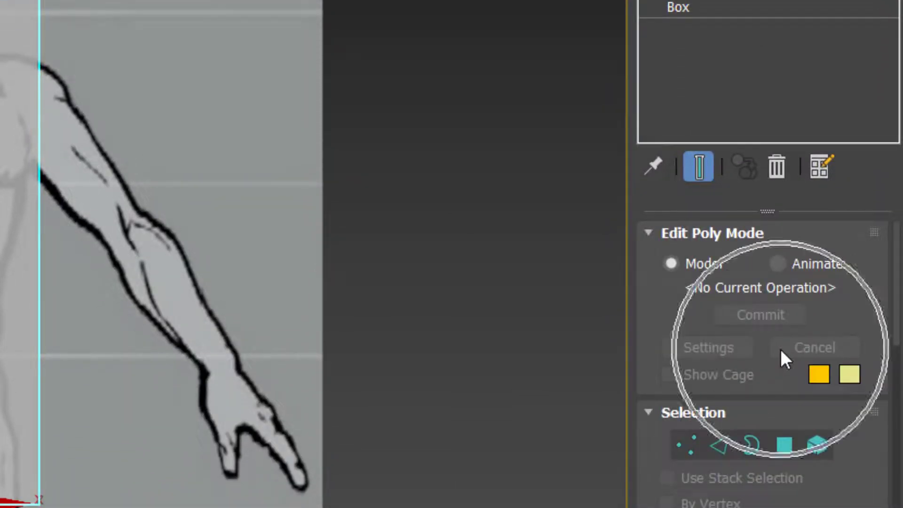
pyautogui.click(713, 6)
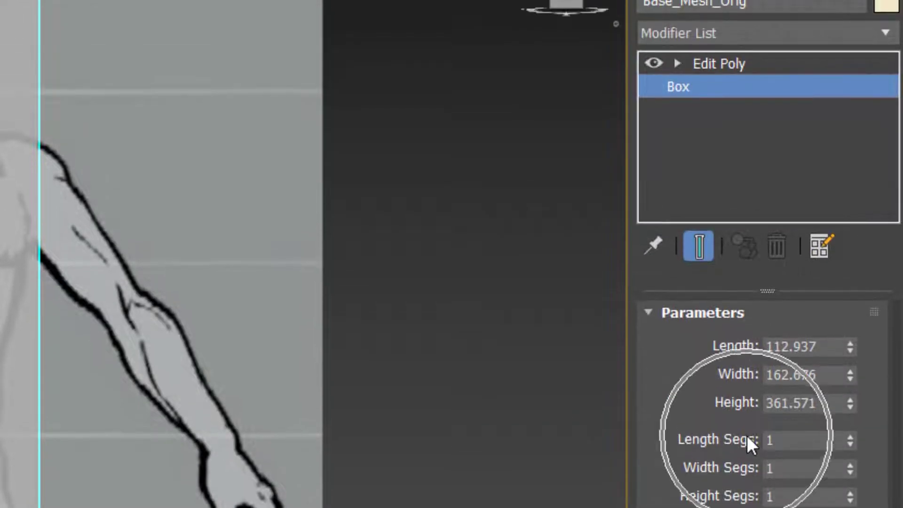
pyautogui.click(766, 67)
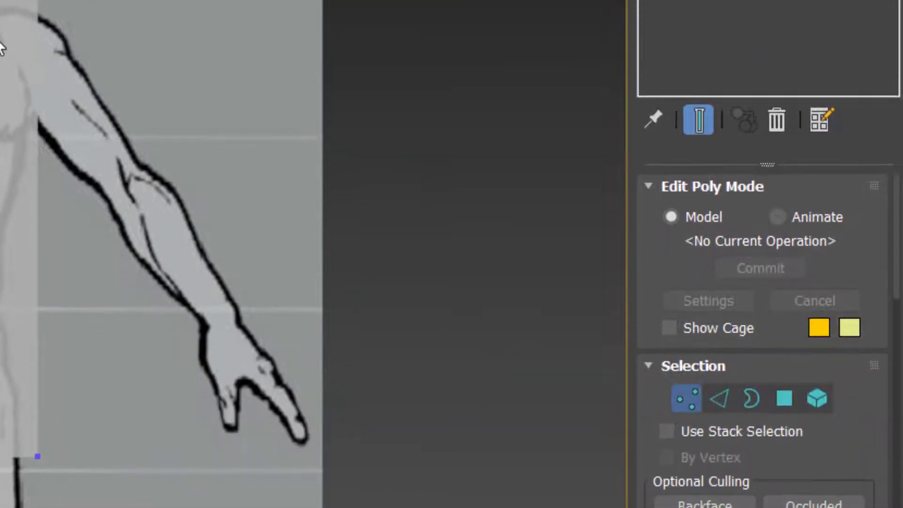
# Step: Try moving the box's top vertices and one side edge at sub-object level, undoing each move
pyautogui.scroll(-3, 2, 174)
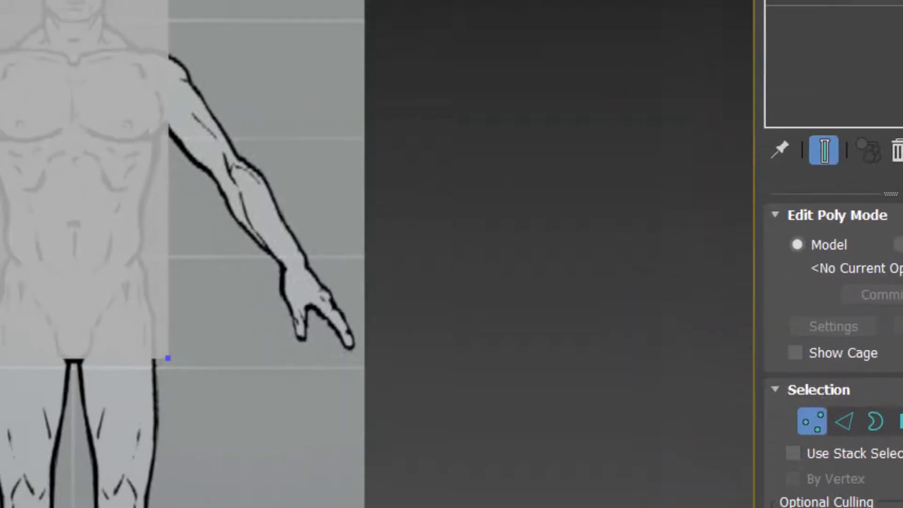
pyautogui.moveTo(486, 2); pyautogui.dragTo(506, 5)
pyautogui.hotkey('ctrl', 'z')
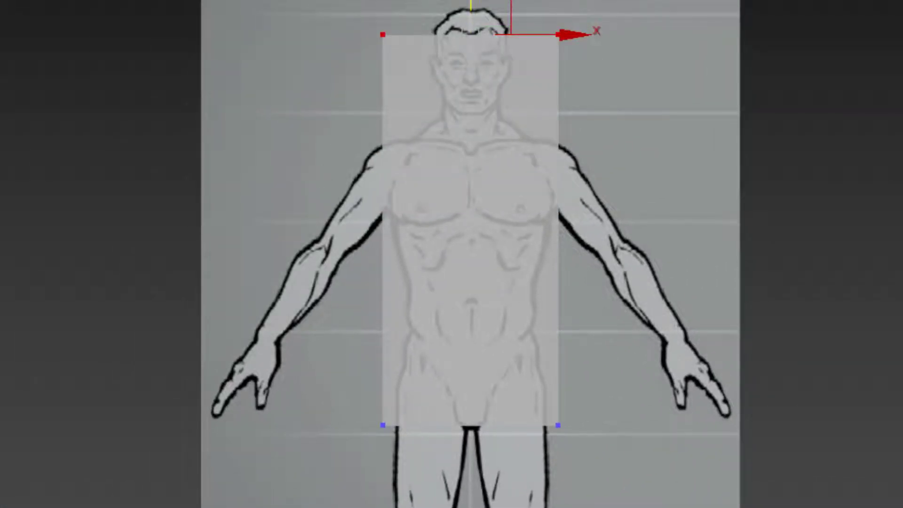
pyautogui.click(749, 323)
pyautogui.click(559, 257)
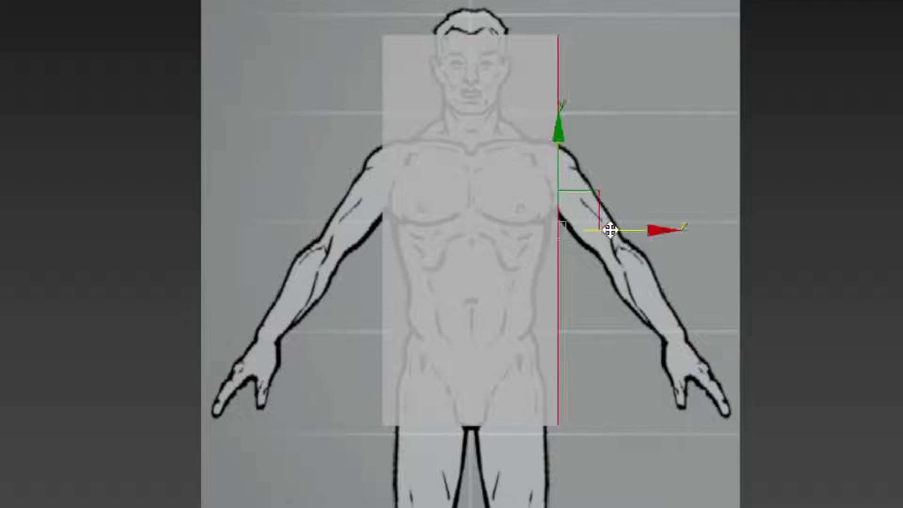
pyautogui.moveTo(611, 227); pyautogui.dragTo(714, 238)
pyautogui.hotkey('ctrl', 'z')
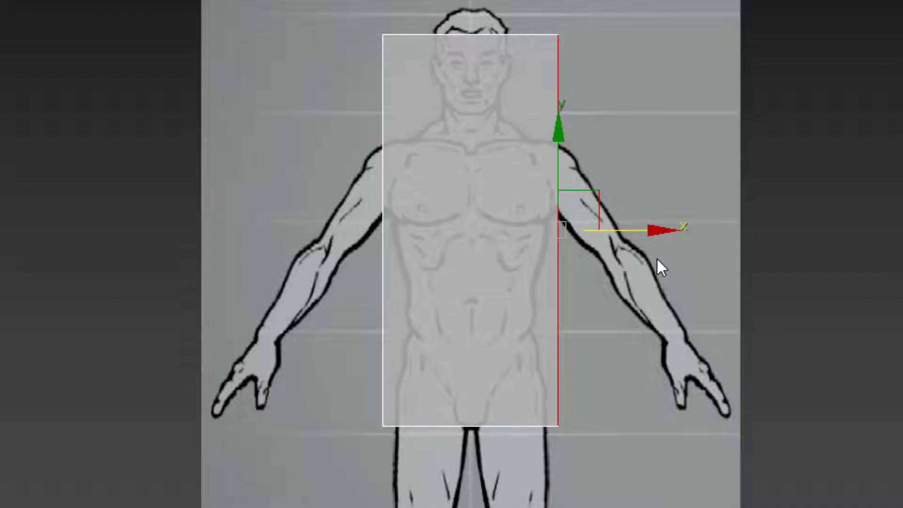
pyautogui.click(706, 364)
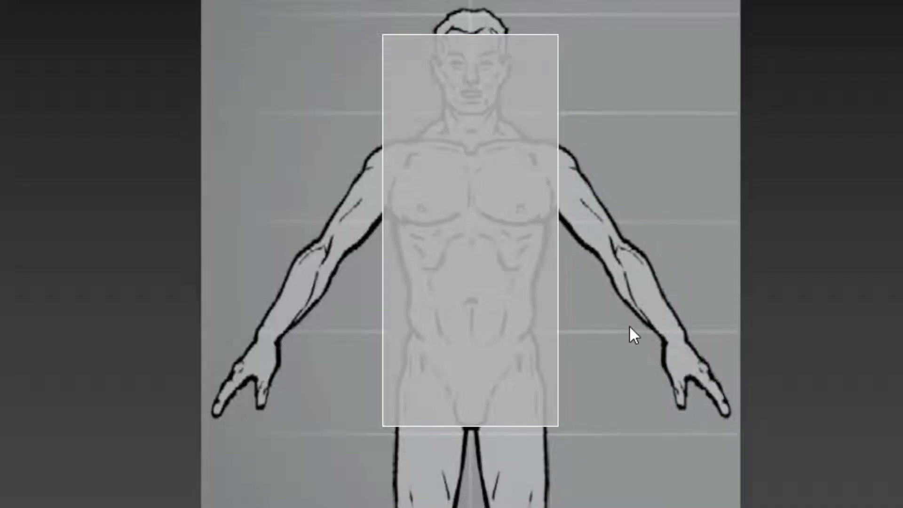
# Step: Lower the box's top vertices vertically to the figure's shoulder line, just below the neck
pyautogui.click(630, 330)
pyautogui.press('1')
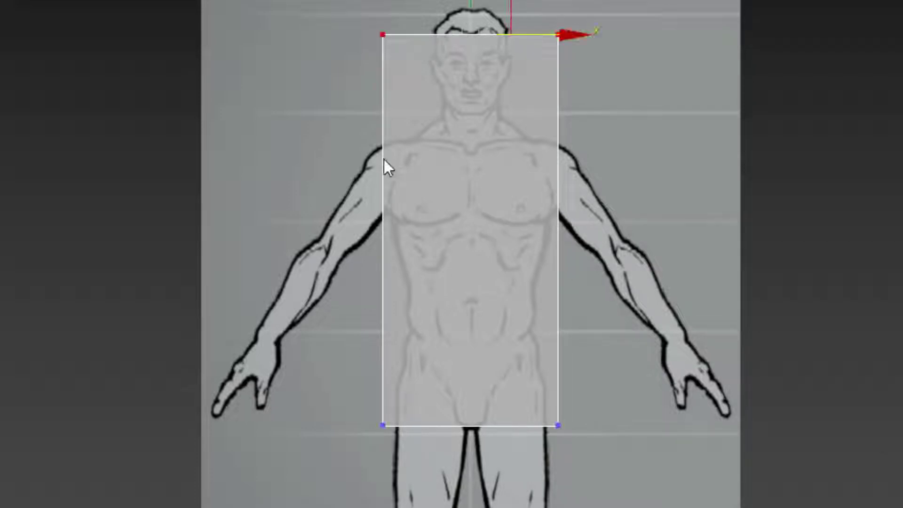
pyautogui.moveTo(258, 2); pyautogui.dragTo(722, 178)
pyautogui.moveTo(470, 0); pyautogui.dragTo(472, 76)
# Step: Scale all of the box's vertices inward along X until its sides match the outer width of the figure's hips
pyautogui.scroll(5, 567, 404)
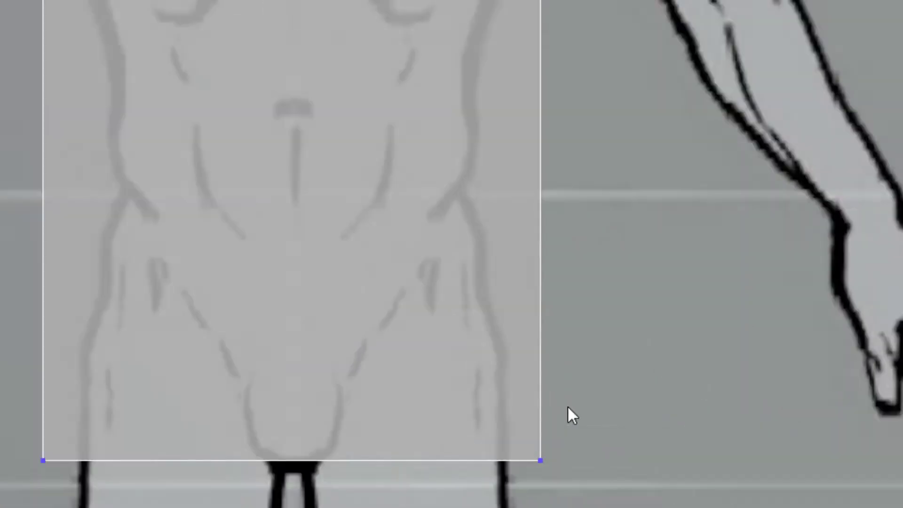
pyautogui.scroll(-2, 568, 405)
pyautogui.moveTo(593, 365); pyautogui.dragTo(637, 419, button='middle')
pyautogui.scroll(-2, 639, 388)
pyautogui.moveTo(299, 71); pyautogui.dragTo(727, 507)
pyautogui.press('r')
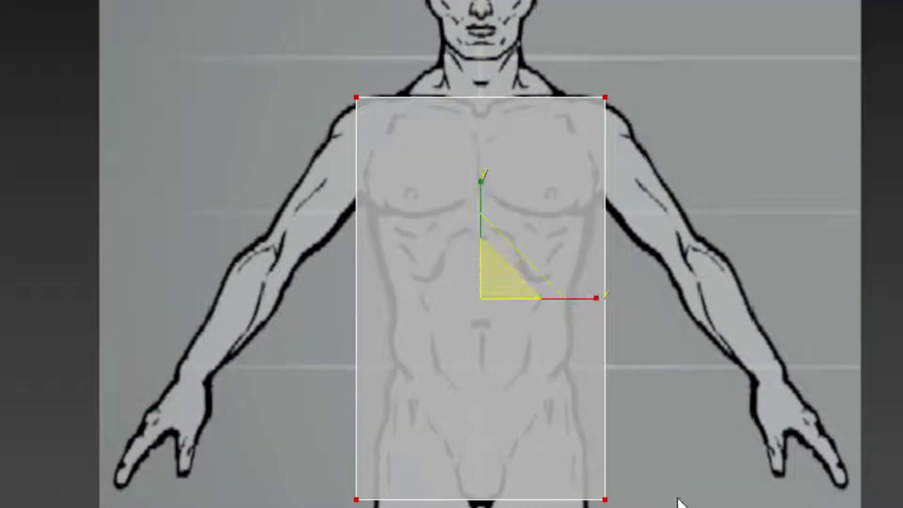
pyautogui.moveTo(596, 297); pyautogui.dragTo(586, 298)
pyautogui.press('ctrl')
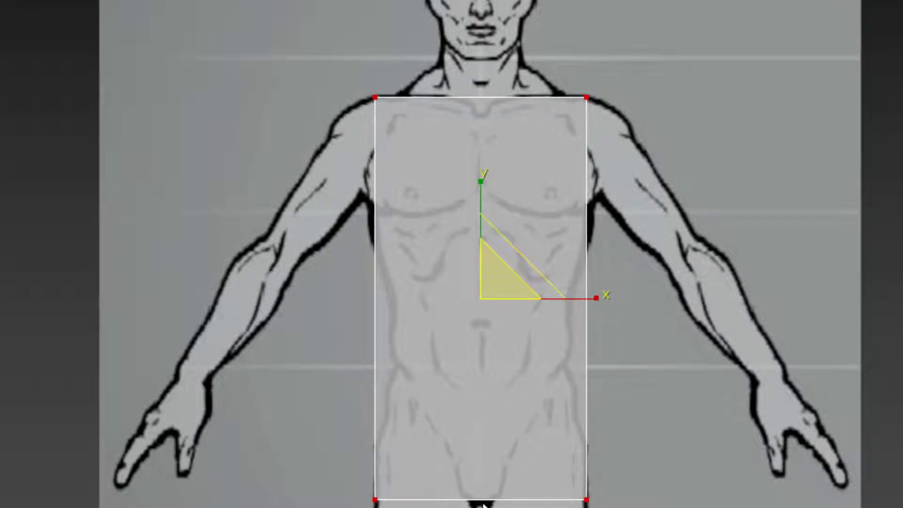
pyautogui.scroll(5, 486, 503)
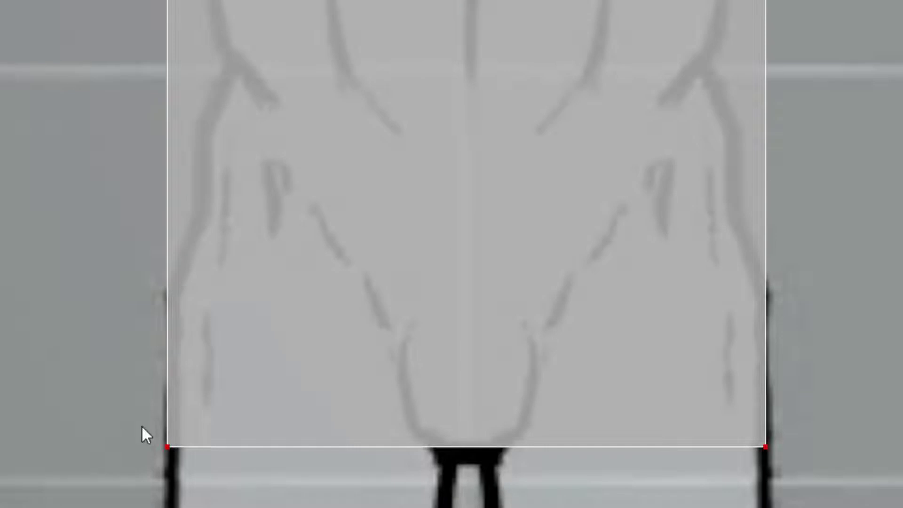
pyautogui.scroll(-3, 605, 460)
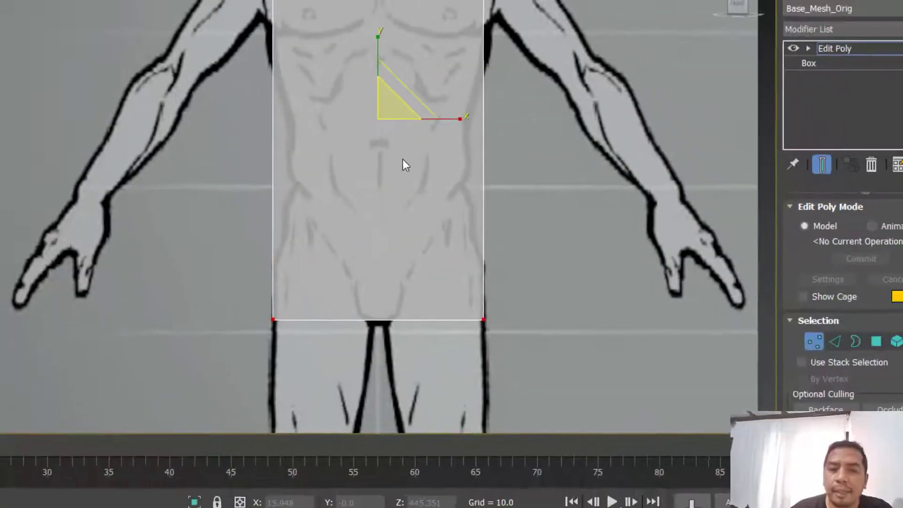
# Step: Connect the box's vertical side edges with 3 segments to add evenly spaced horizontal edge loops across the torso
pyautogui.scroll(-2, 571, 224)
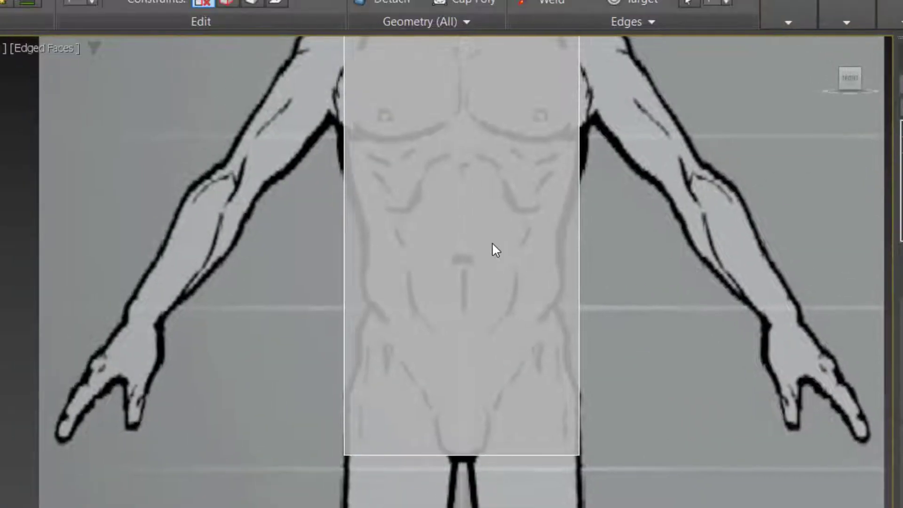
pyautogui.moveTo(493, 248); pyautogui.dragTo(446, 300, button='middle')
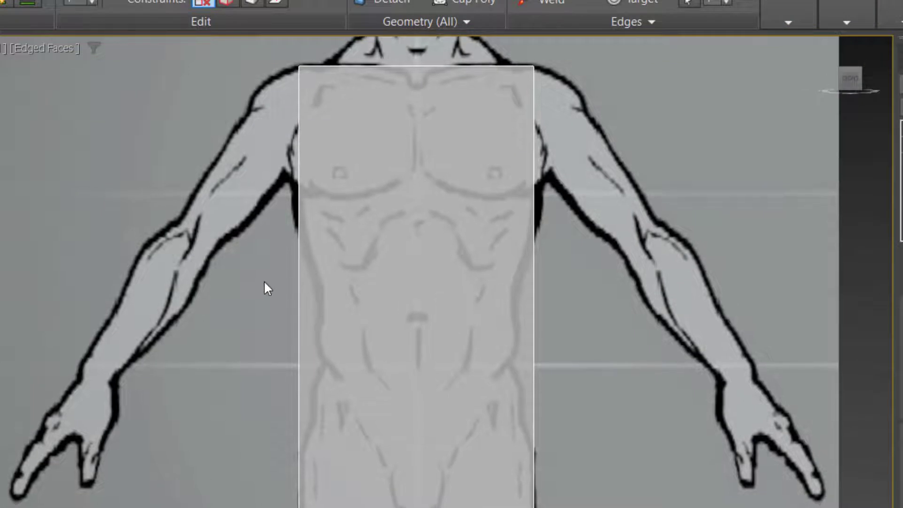
pyautogui.moveTo(186, 197); pyautogui.dragTo(686, 399)
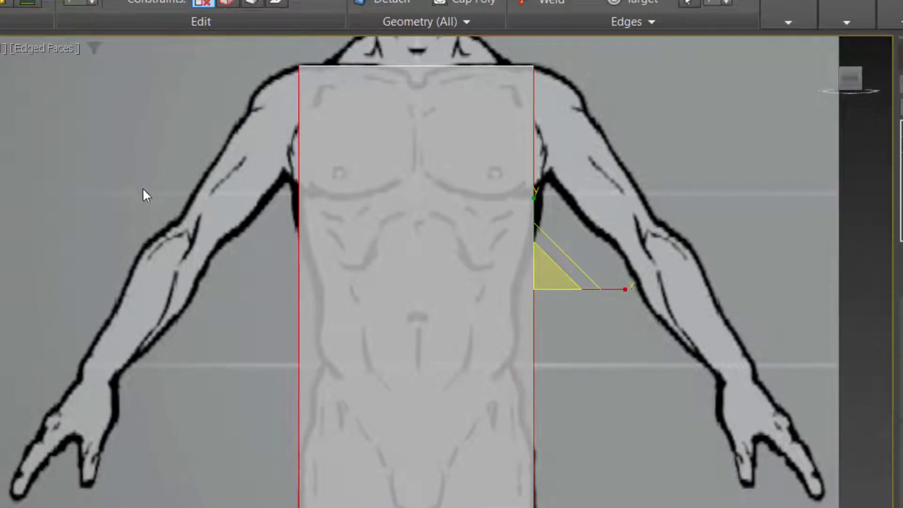
pyautogui.moveTo(152, 183); pyautogui.dragTo(639, 368)
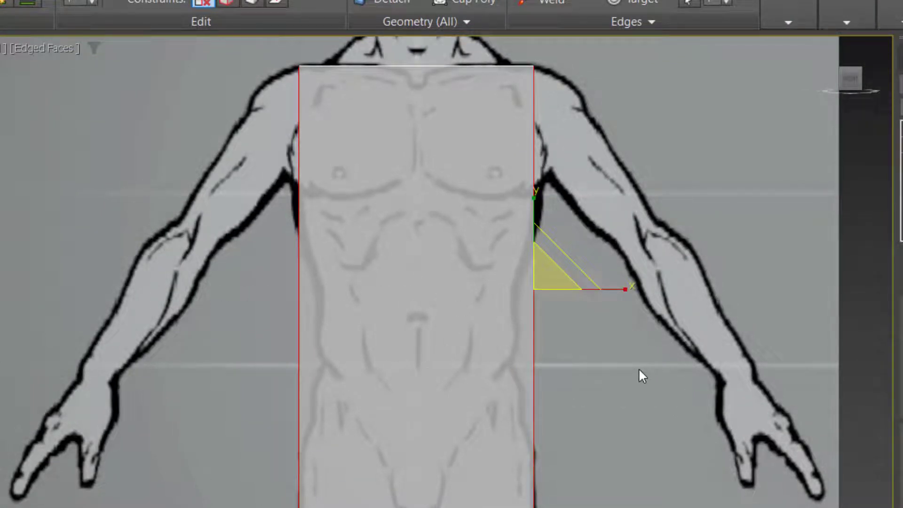
pyautogui.rightClick(589, 328)
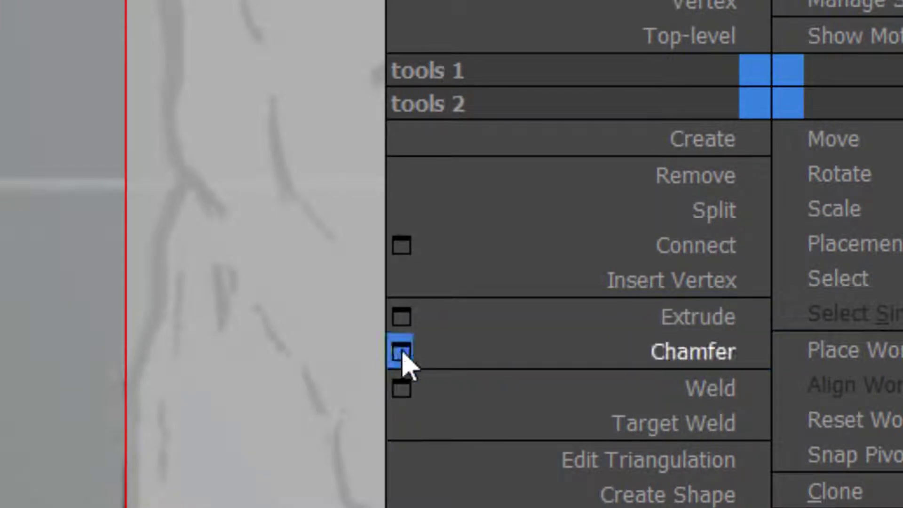
pyautogui.click(402, 247)
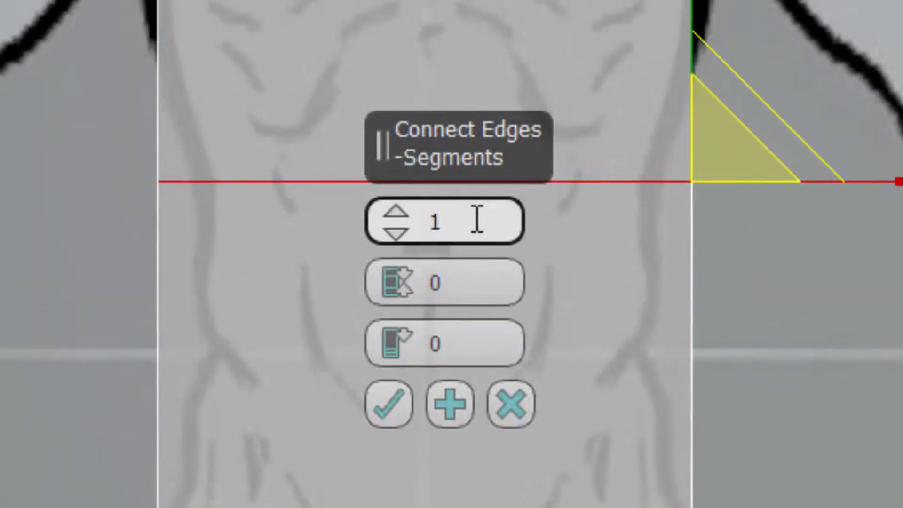
pyautogui.doubleClick(430, 222)
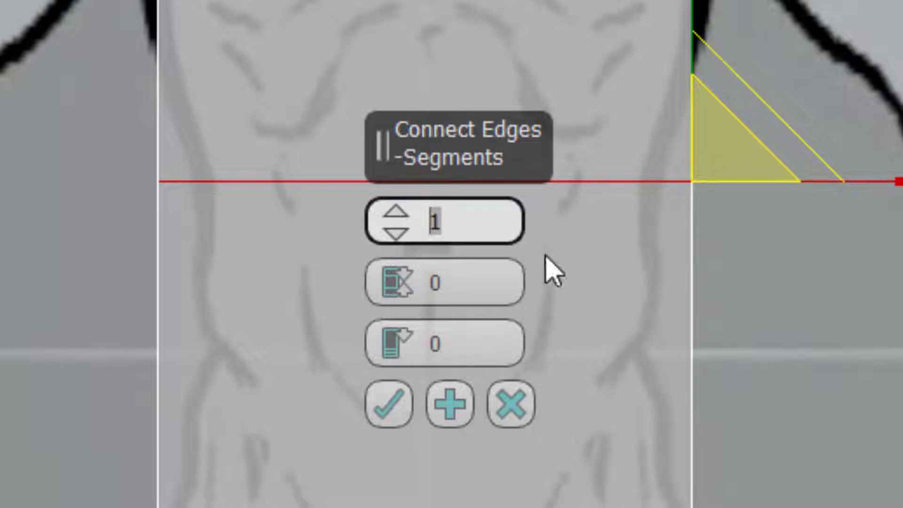
pyautogui.write('3')
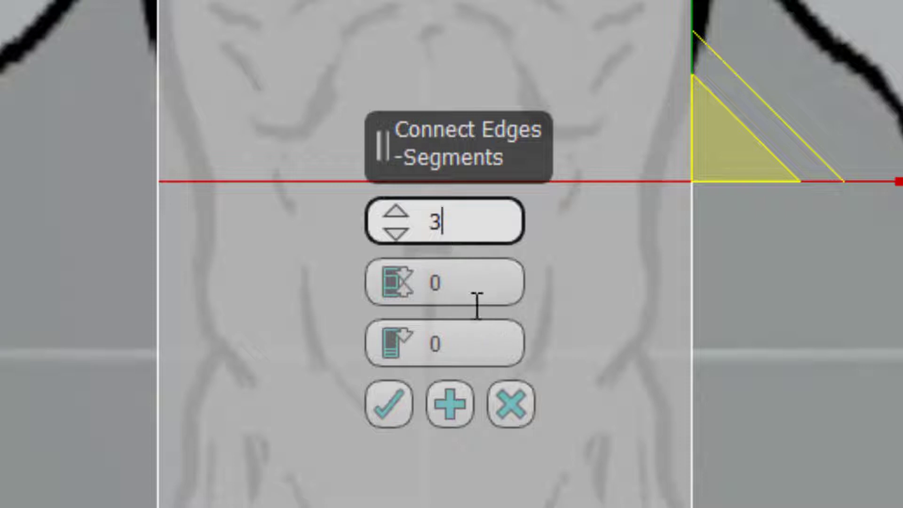
pyautogui.click(394, 413)
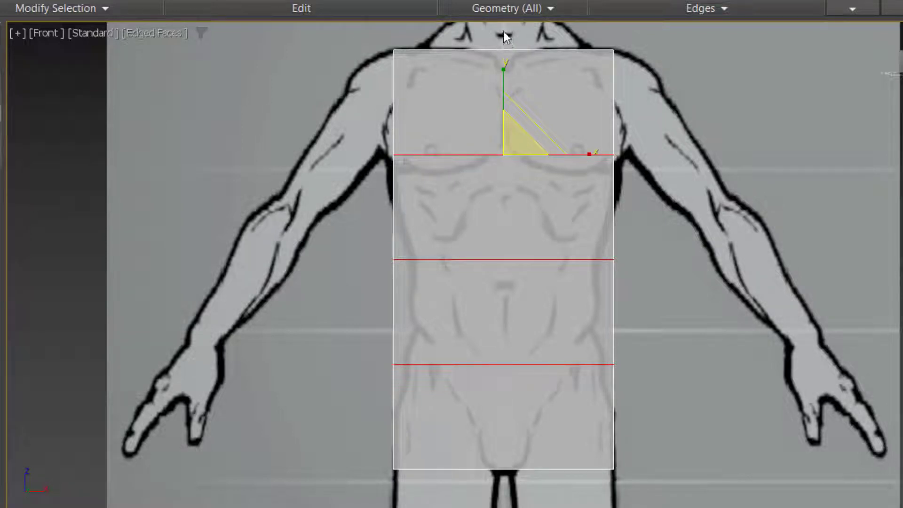
# Step: Connect all of the box's horizontal edges with 1 segment to add a vertical edge loop along the torso's centre line
pyautogui.moveTo(502, 30); pyautogui.dragTo(515, 499)
pyautogui.scroll(-2, 490, 260)
pyautogui.scroll(2, 496, 202)
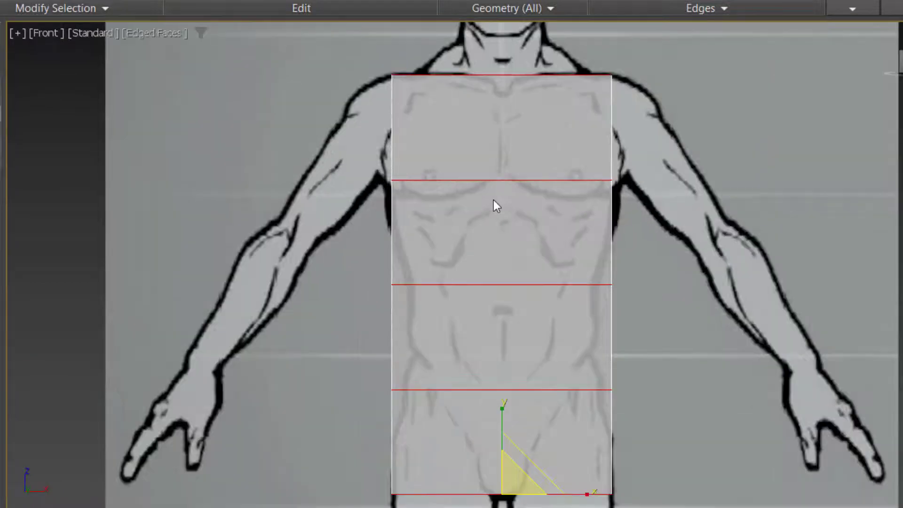
pyautogui.moveTo(472, 48); pyautogui.dragTo(534, 507)
pyautogui.rightClick(554, 345)
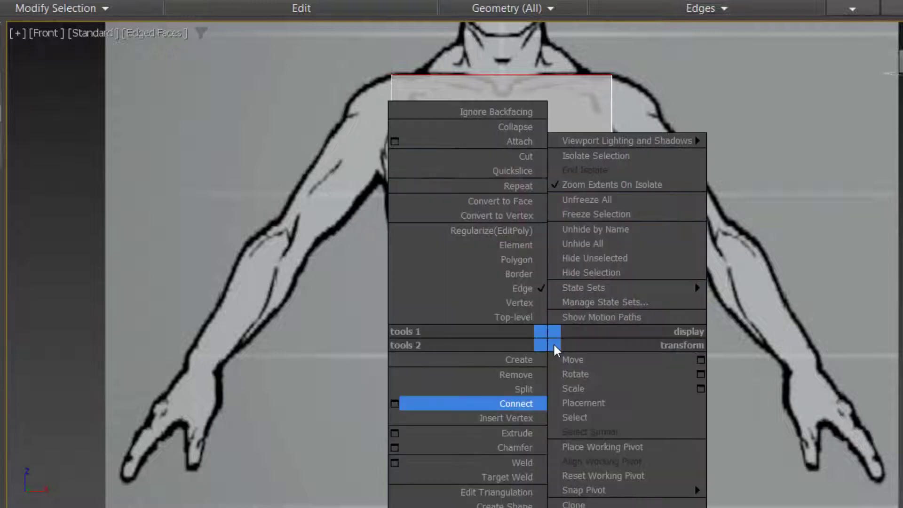
pyautogui.click(394, 404)
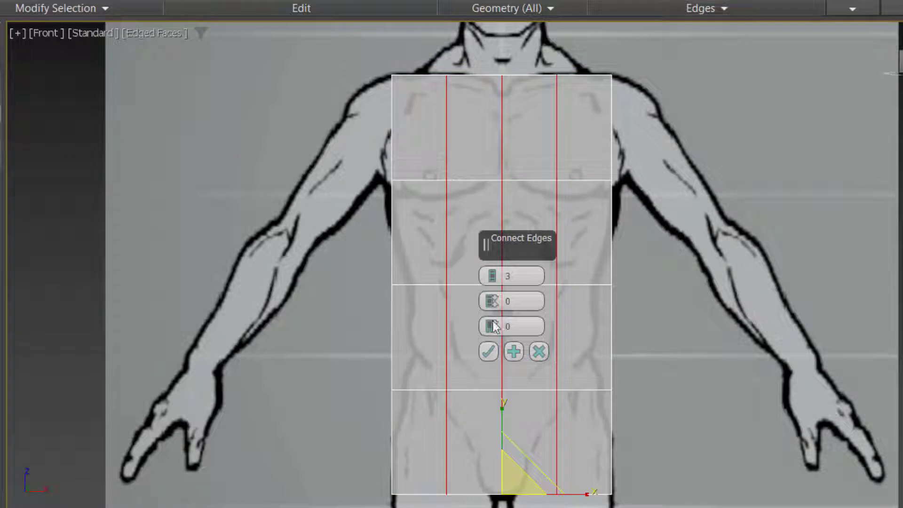
pyautogui.click(517, 276)
pyautogui.press('Return')
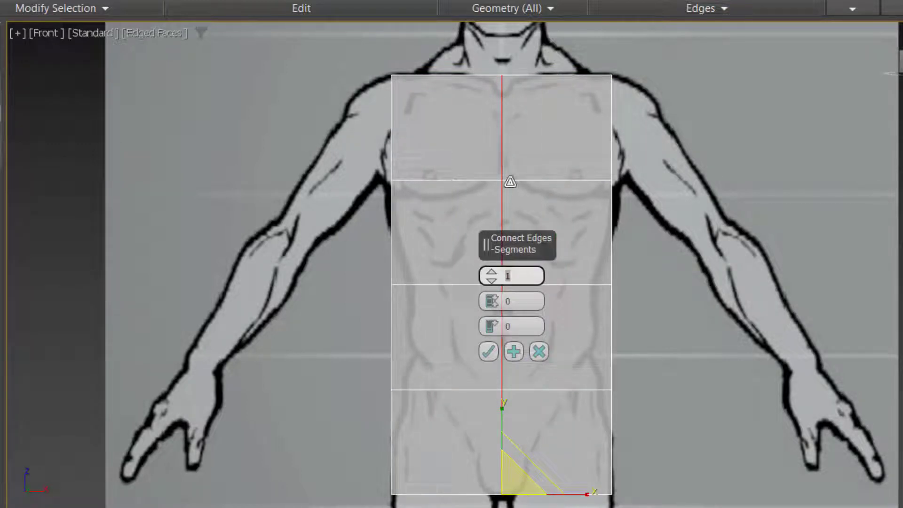
pyautogui.click(489, 351)
pyautogui.press('w')
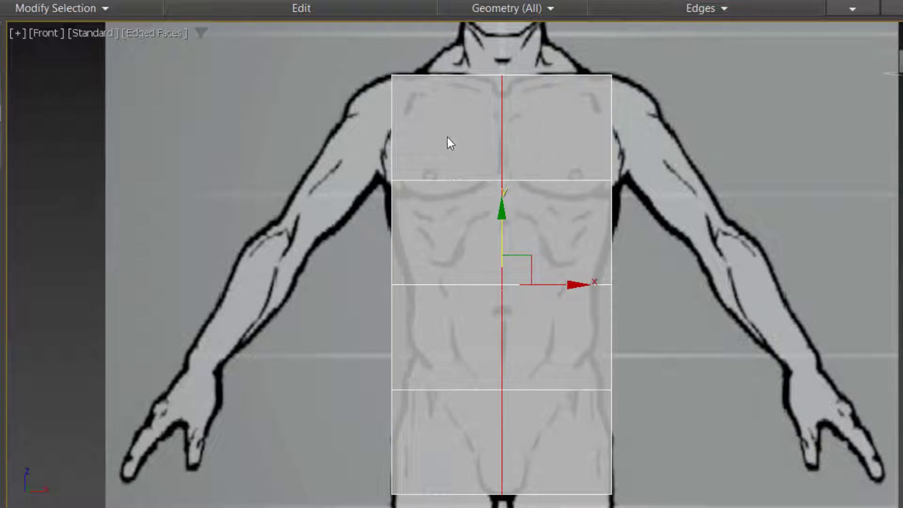
pyautogui.click(545, 255)
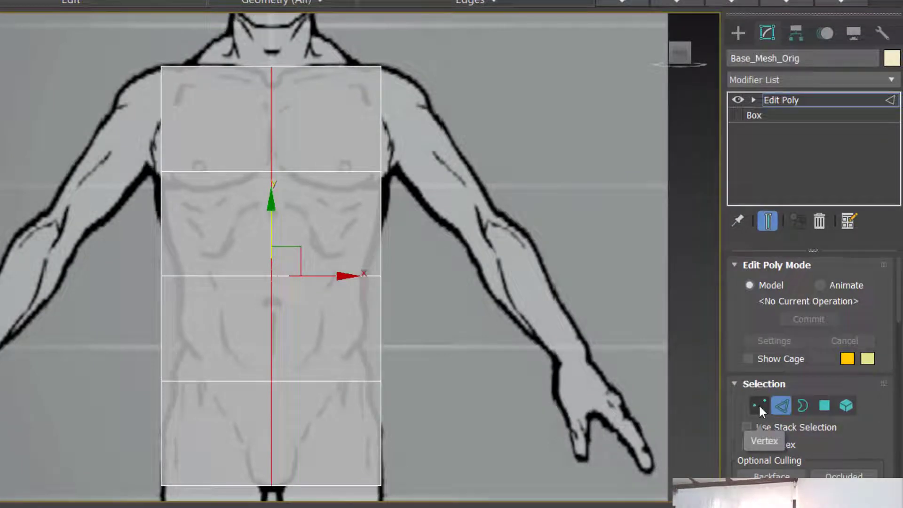
# Step: Delete all polygons of the box's left half in the front view, up to the centre edge loop
pyautogui.click(825, 406)
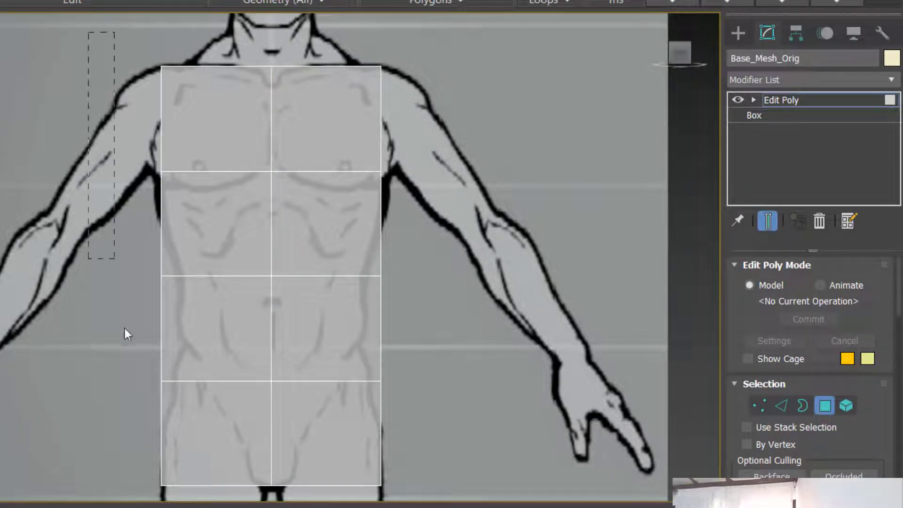
pyautogui.moveTo(124, 328); pyautogui.dragTo(215, 504)
pyautogui.click(104, 43)
pyautogui.moveTo(103, 41); pyautogui.dragTo(212, 501)
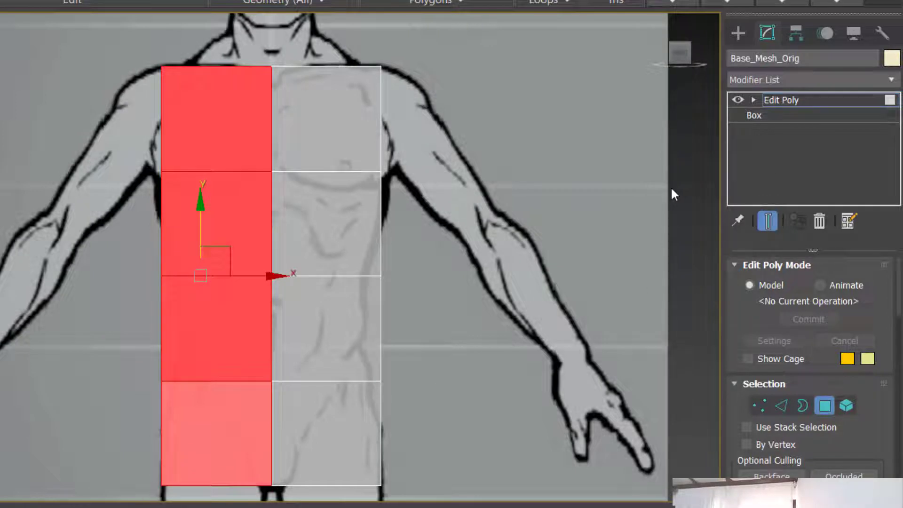
pyautogui.press('Delete')
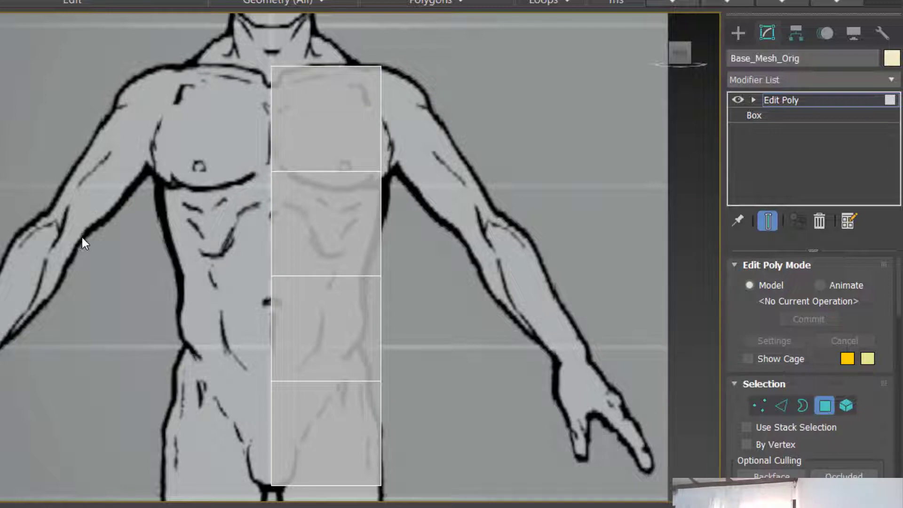
# Step: Check the remaining half of the box against the side reference's torso and return to the front view
pyautogui.press('l')
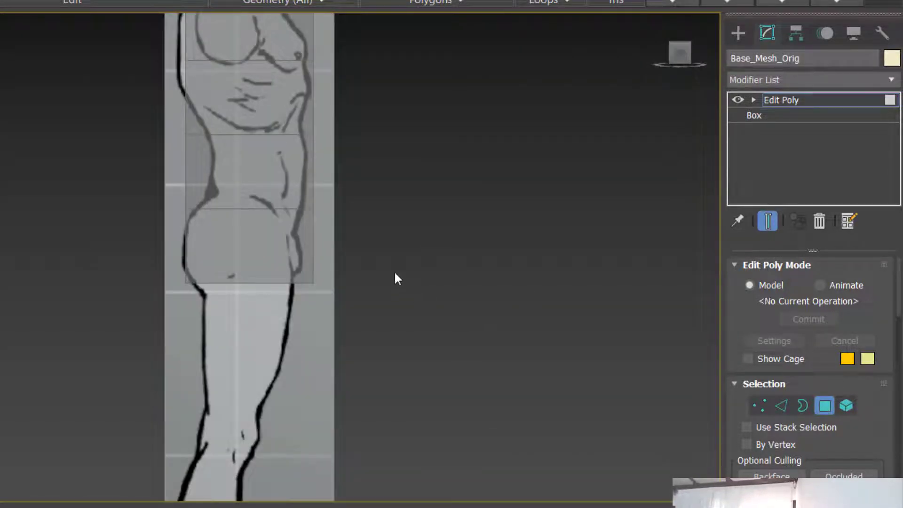
pyautogui.moveTo(395, 274); pyautogui.dragTo(382, 382, button='middle')
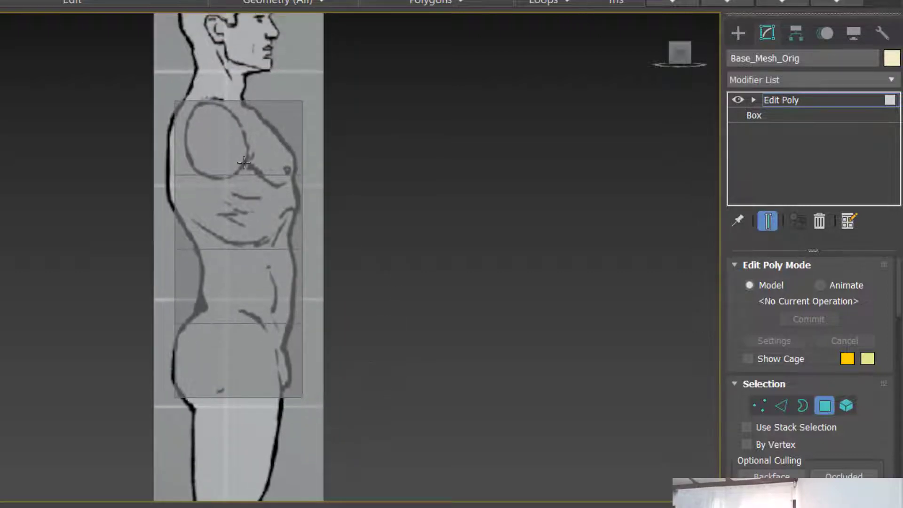
pyautogui.click(275, 154)
pyautogui.press('f')
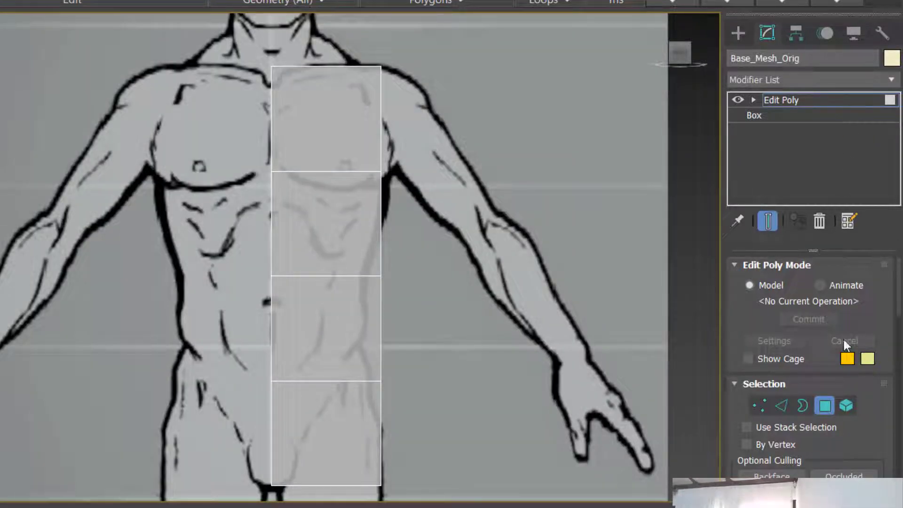
pyautogui.click(824, 407)
pyautogui.click(824, 407)
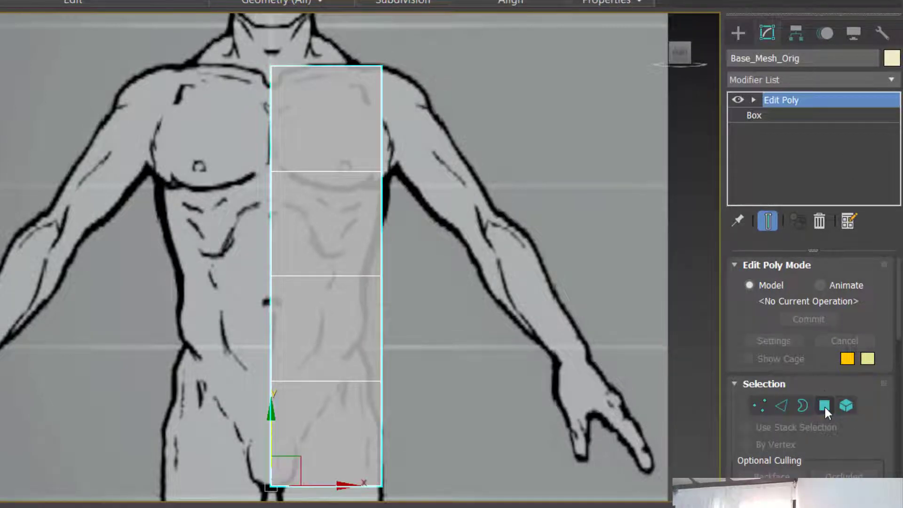
pyautogui.click(803, 79)
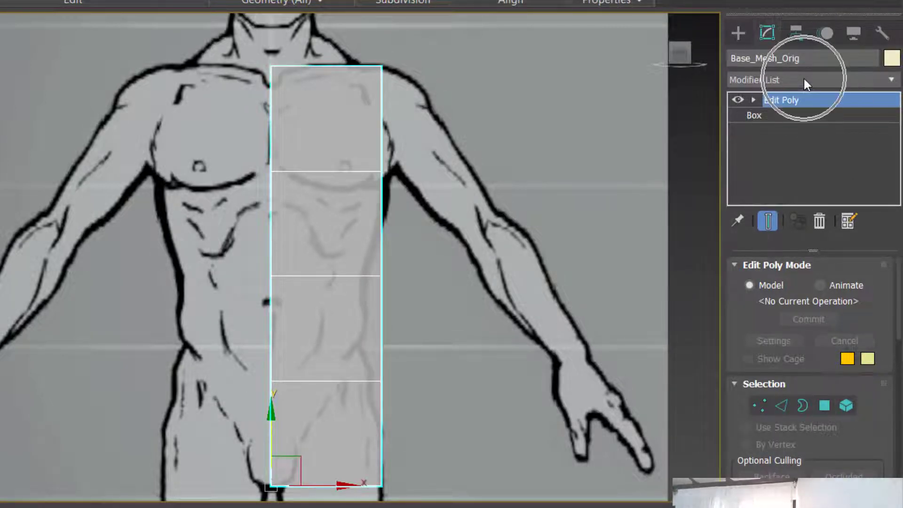
pyautogui.click(804, 79)
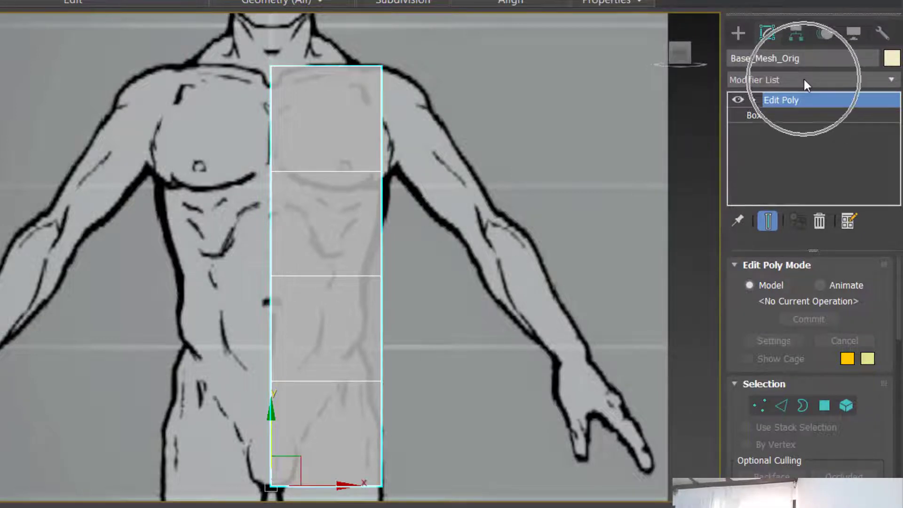
pyautogui.click(804, 79)
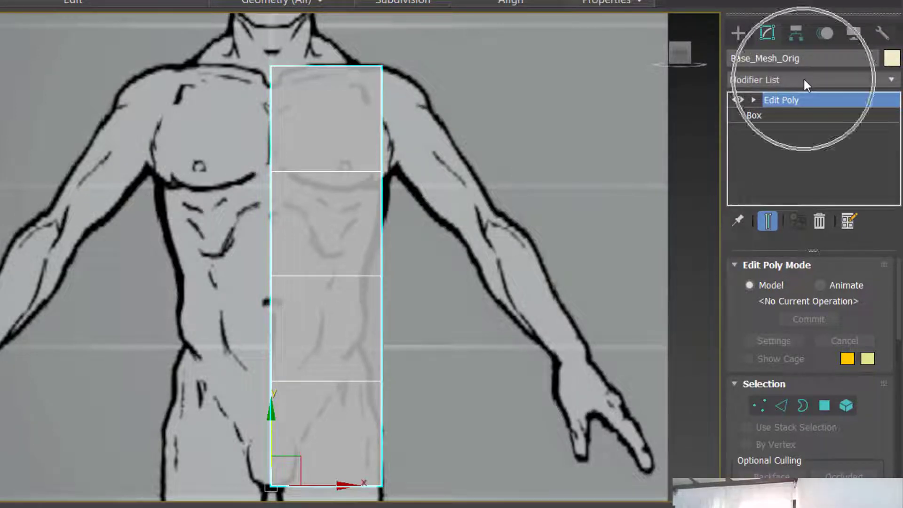
pyautogui.click(781, 100)
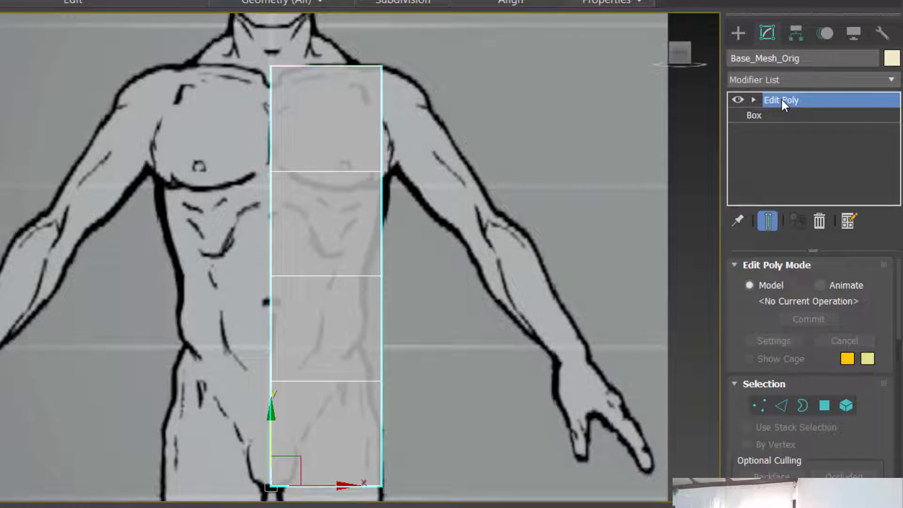
pyautogui.press('4')
pyautogui.click(781, 100)
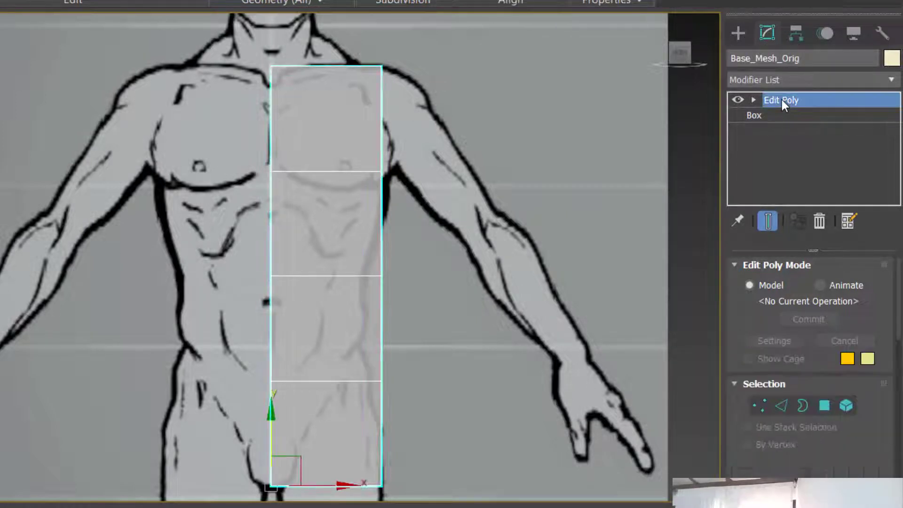
pyautogui.click(782, 99)
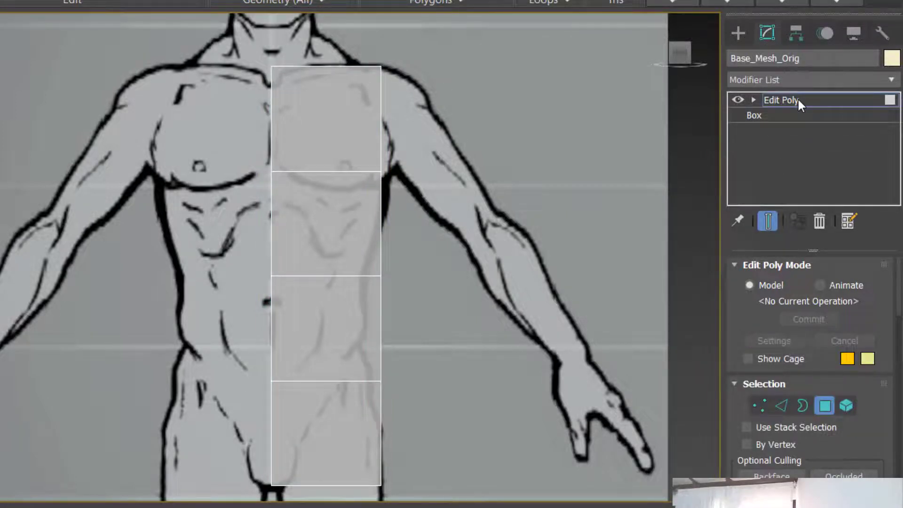
# Step: Rename the Edit Poly modifier as Half Poly
pyautogui.rightClick(797, 98)
pyautogui.click(800, 109)
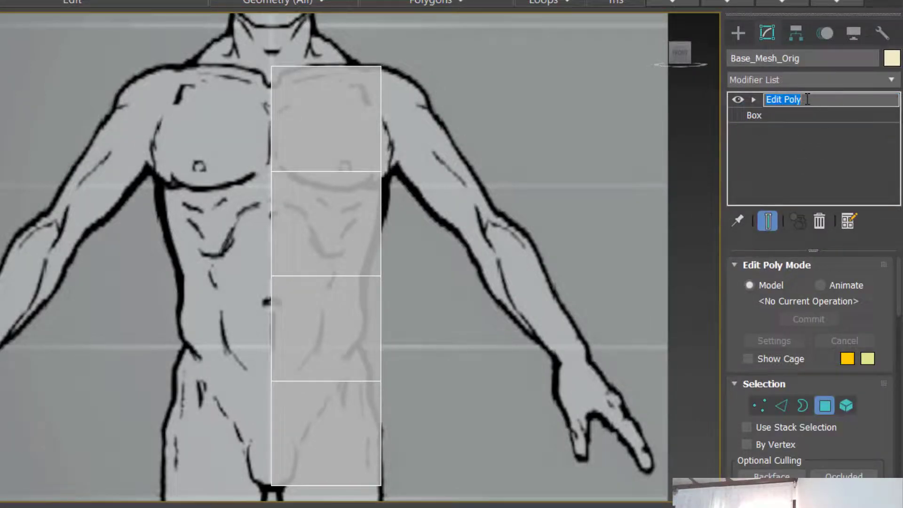
pyautogui.press('BackSpace')
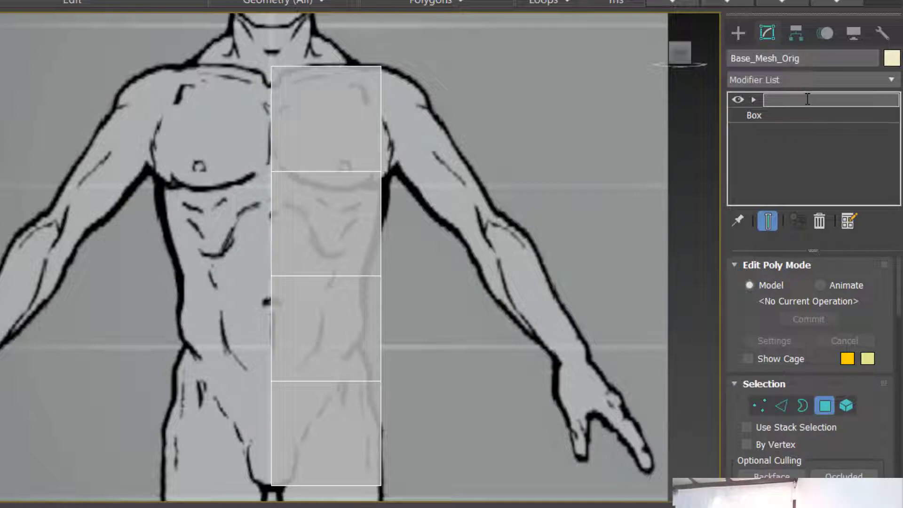
pyautogui.write('Ha')
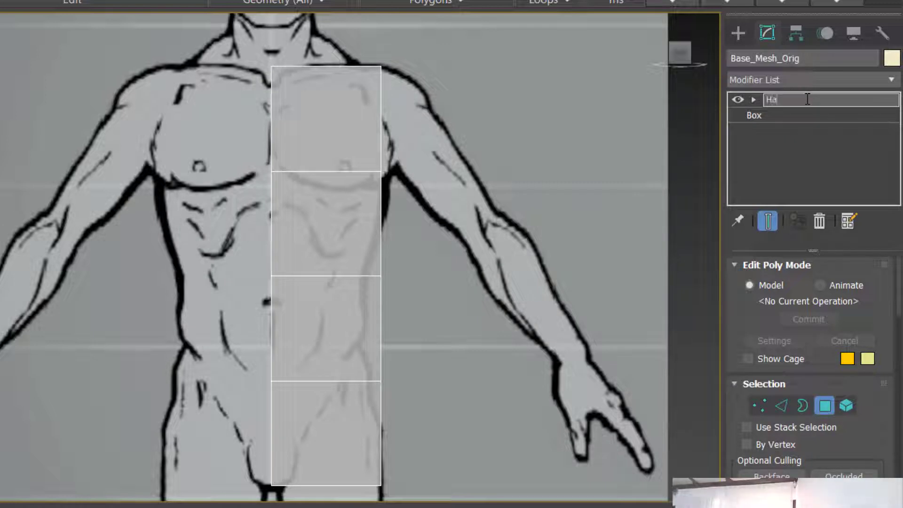
pyautogui.write('lf')
pyautogui.write('Poly')
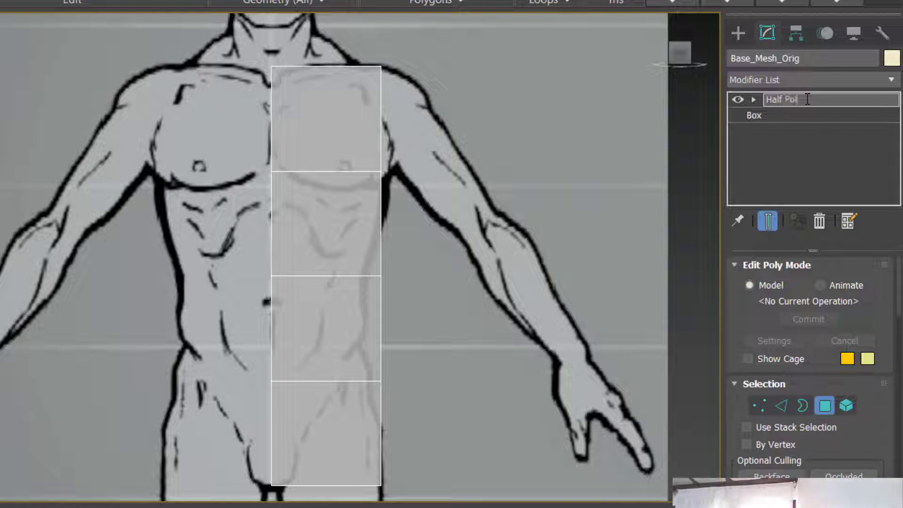
pyautogui.press('Return')
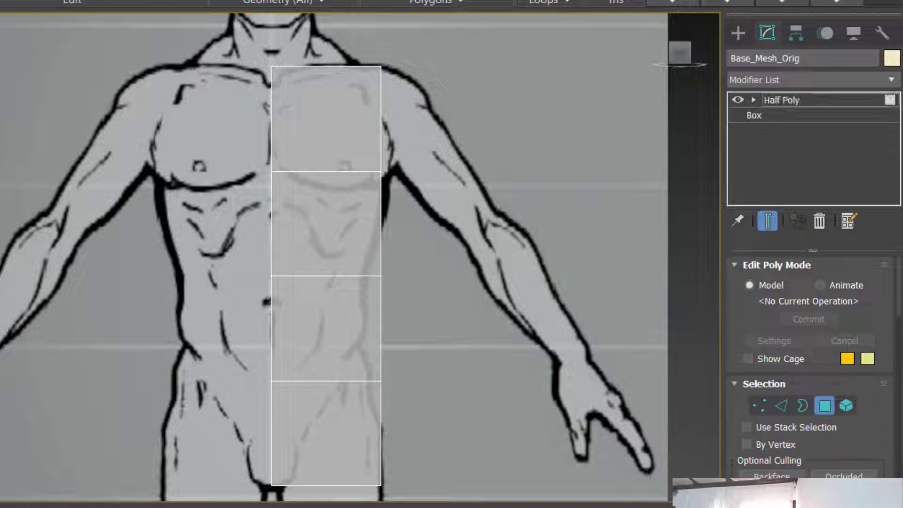
# Step: Leave polygon editing on the Half Poly modifier and add a Symmetry modifier on top of it
pyautogui.click(800, 100)
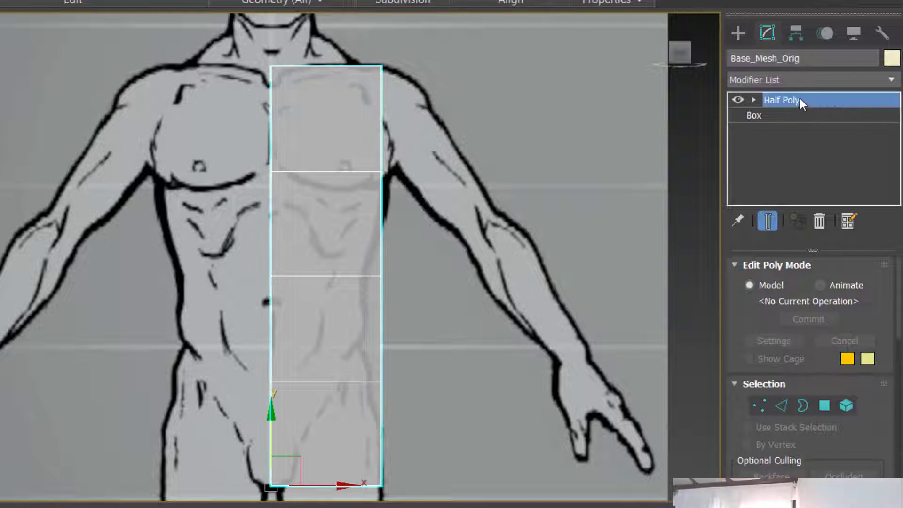
pyautogui.click(799, 81)
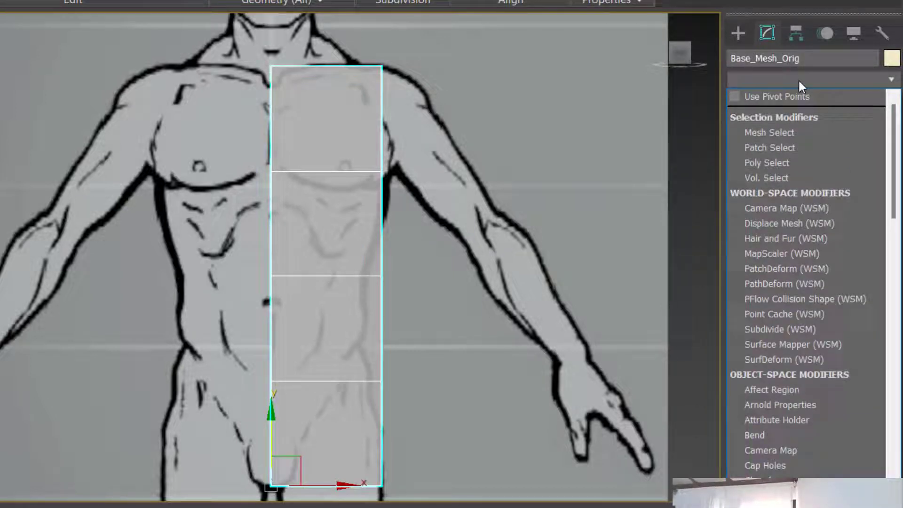
pyautogui.press('t')
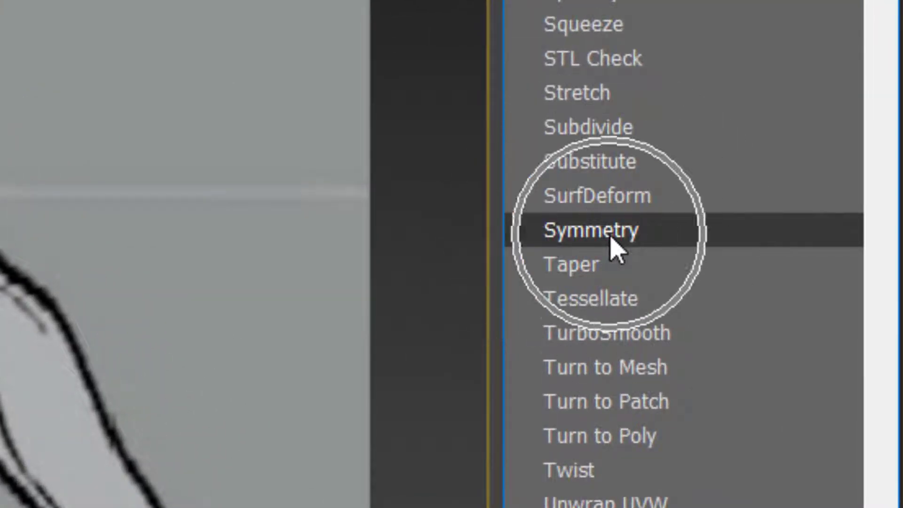
pyautogui.click(611, 238)
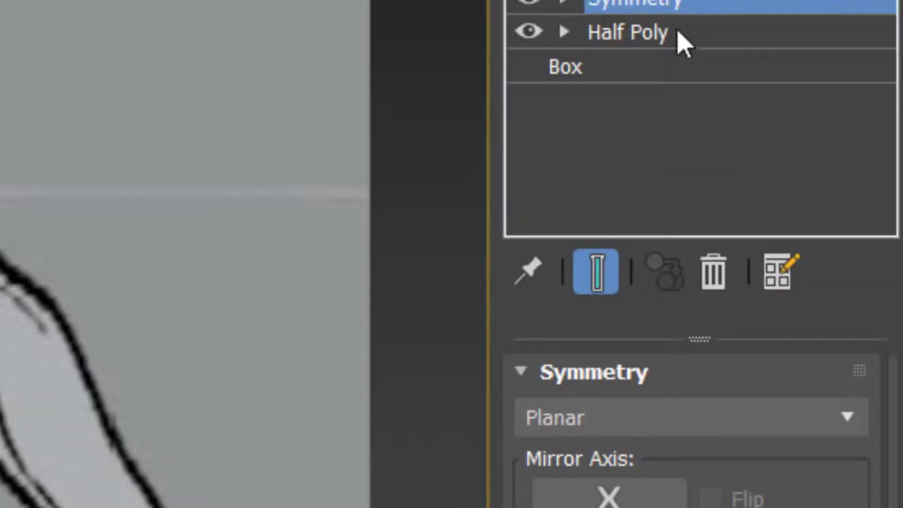
# Step: Set the Symmetry modifier's mirror axis to X so the half torso is mirrored across the centre line
pyautogui.click(613, 372)
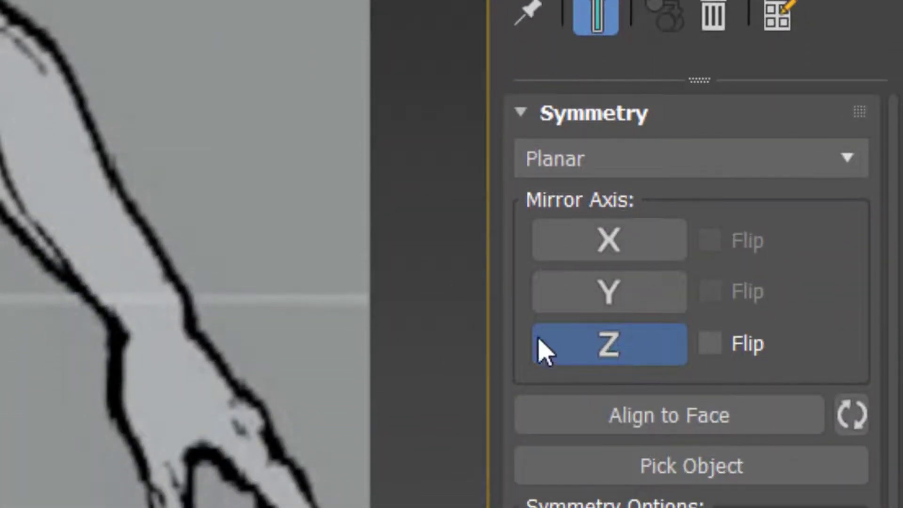
pyautogui.scroll(-3, 19, 282)
pyautogui.scroll(2, 18, 282)
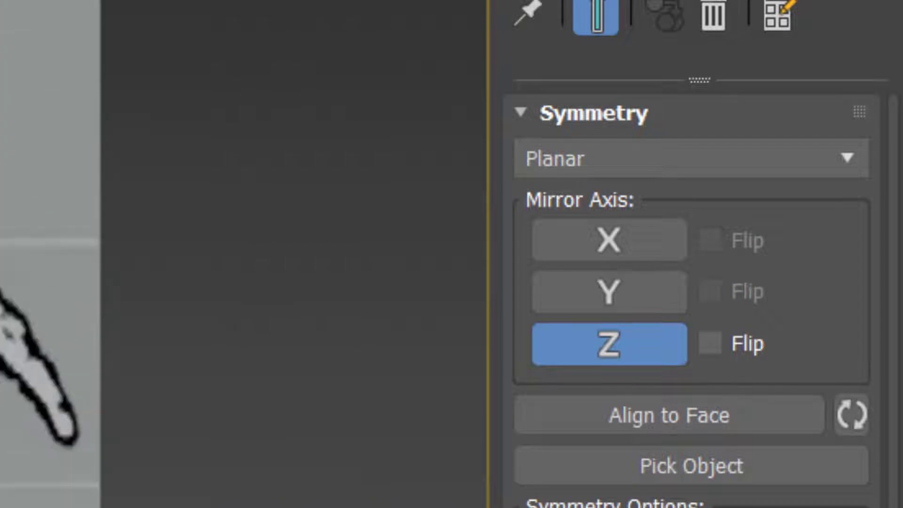
pyautogui.moveTo(33, 376); pyautogui.dragTo(19, 137, button='middle')
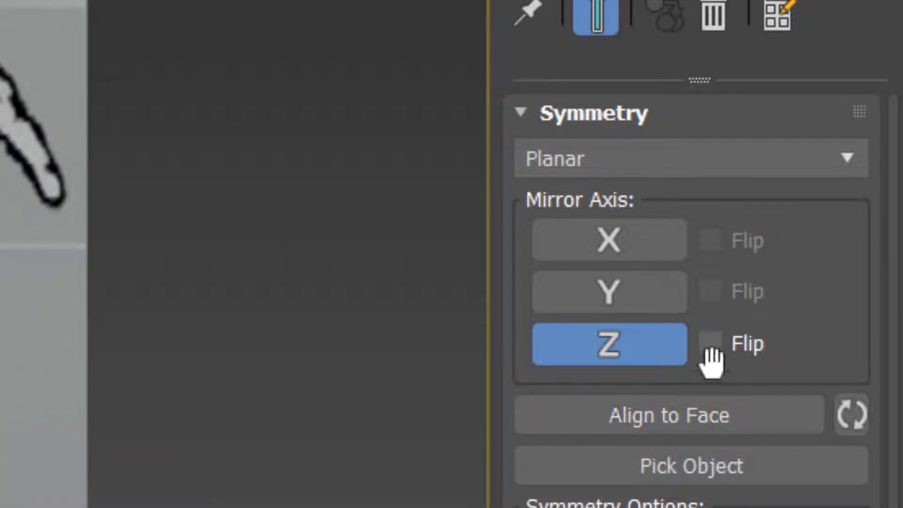
pyautogui.click(667, 362)
pyautogui.click(646, 301)
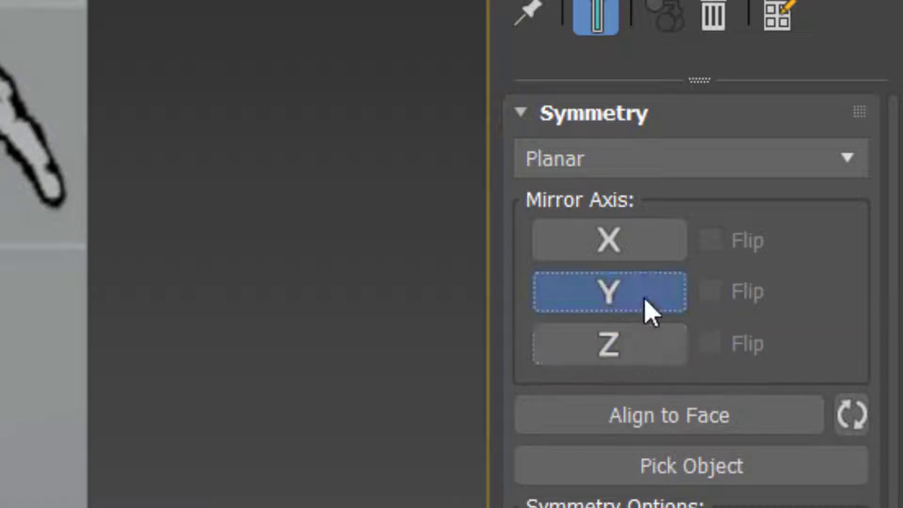
pyautogui.click(618, 304)
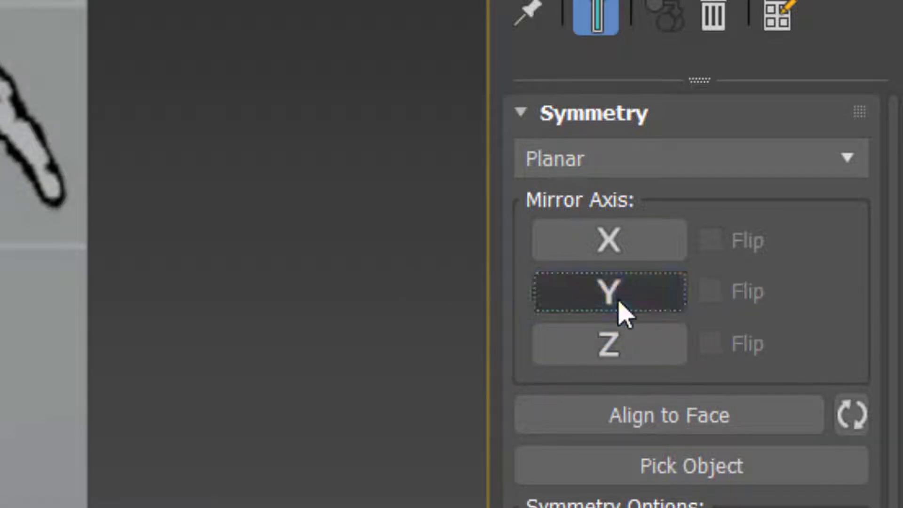
pyautogui.click(640, 244)
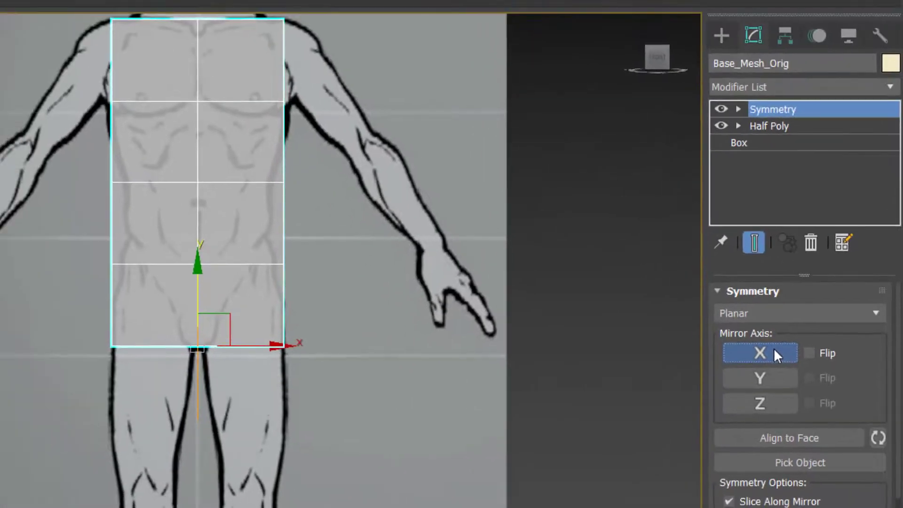
# Step: Add an Edit Poly modifier between the Half Poly and Symmetry modifiers
pyautogui.moveTo(348, 252); pyautogui.dragTo(317, 397, button='middle')
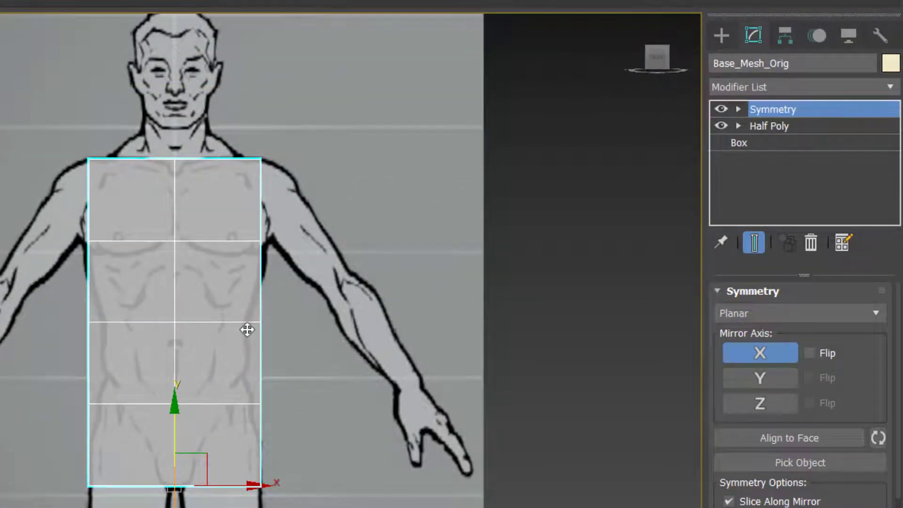
pyautogui.scroll(2, 246, 329)
pyautogui.scroll(-2, 285, 341)
pyautogui.scroll(2, 292, 334)
pyautogui.moveTo(323, 336); pyautogui.dragTo(366, 292, button='middle')
pyautogui.press('ctrl')
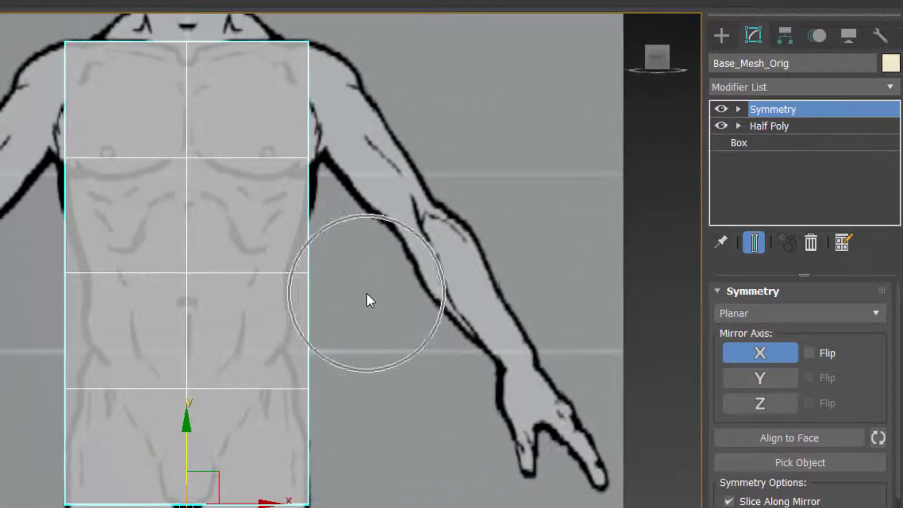
pyautogui.click(791, 126)
pyautogui.press('ctrl')
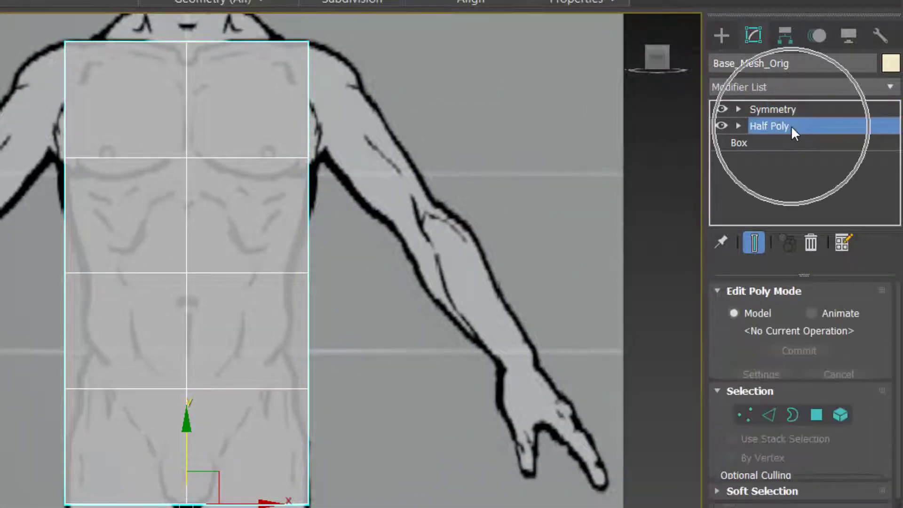
pyautogui.press('ctrl')
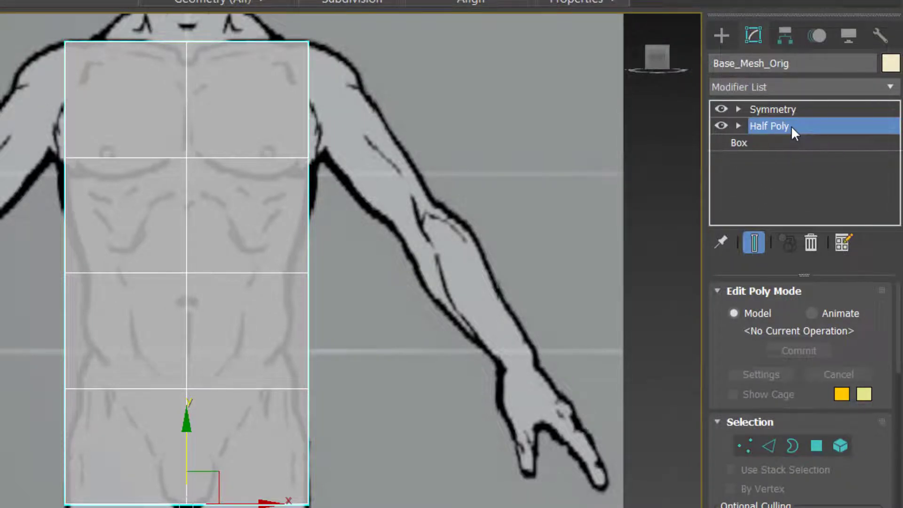
pyautogui.press('ctrl')
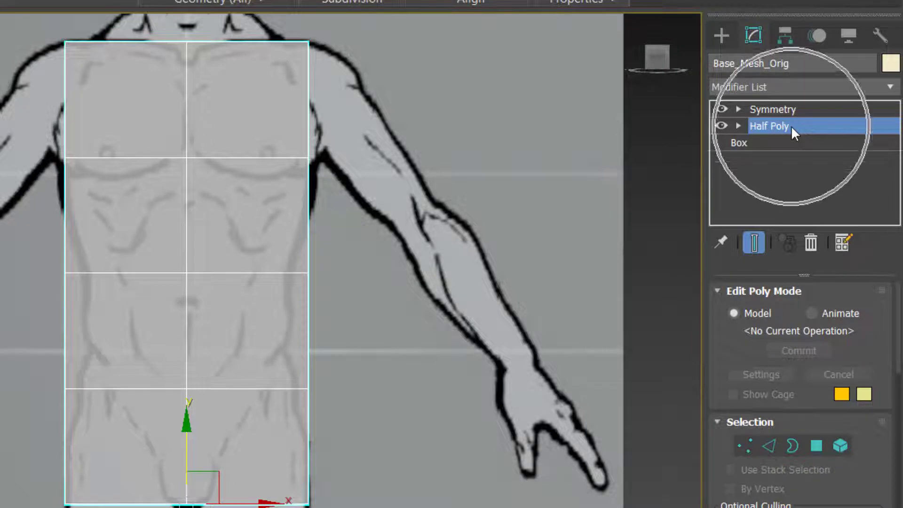
pyautogui.click(795, 85)
pyautogui.press('ctrl')
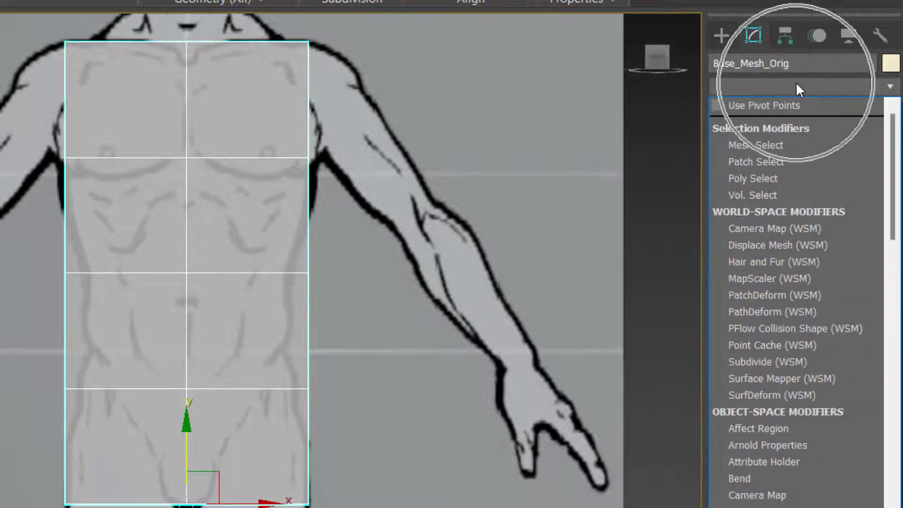
pyautogui.press('e')
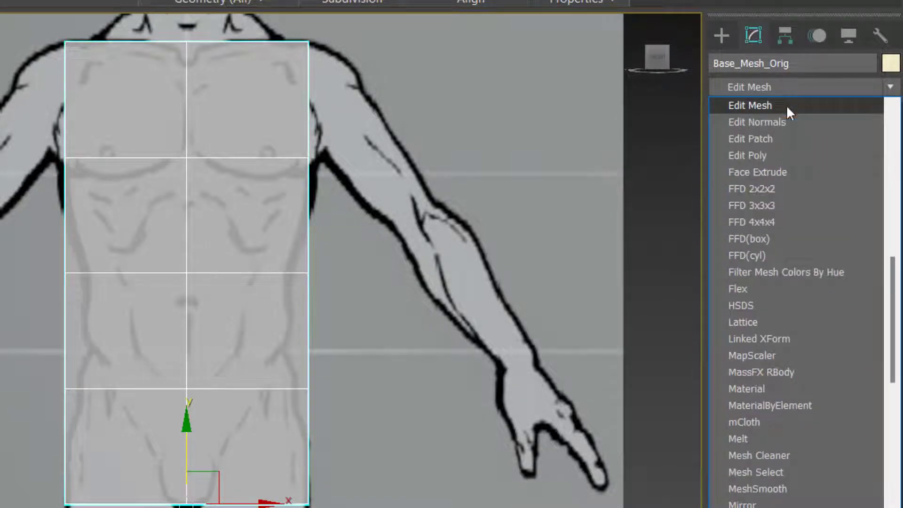
pyautogui.click(770, 156)
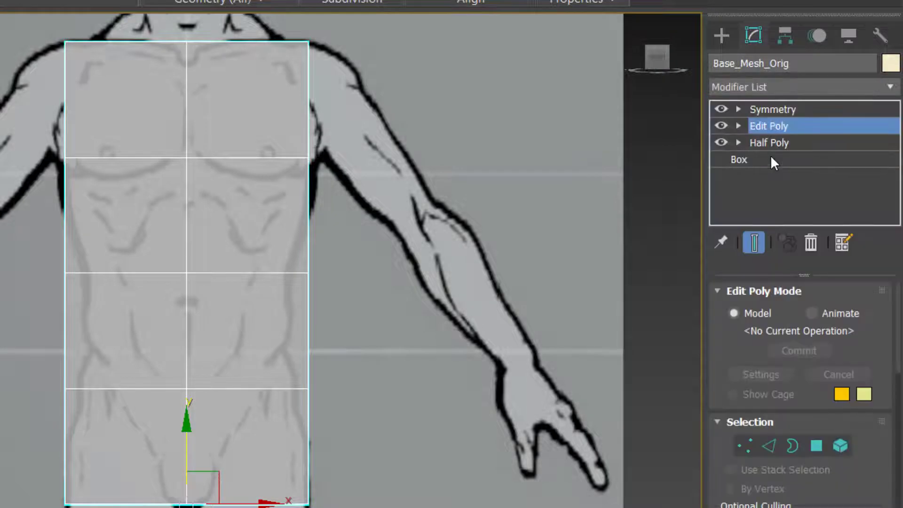
pyautogui.press('ctrl')
# Step: Move the outer waist vertices inward and the outer chest vertices slightly outward to match the front reference
pyautogui.click(747, 447)
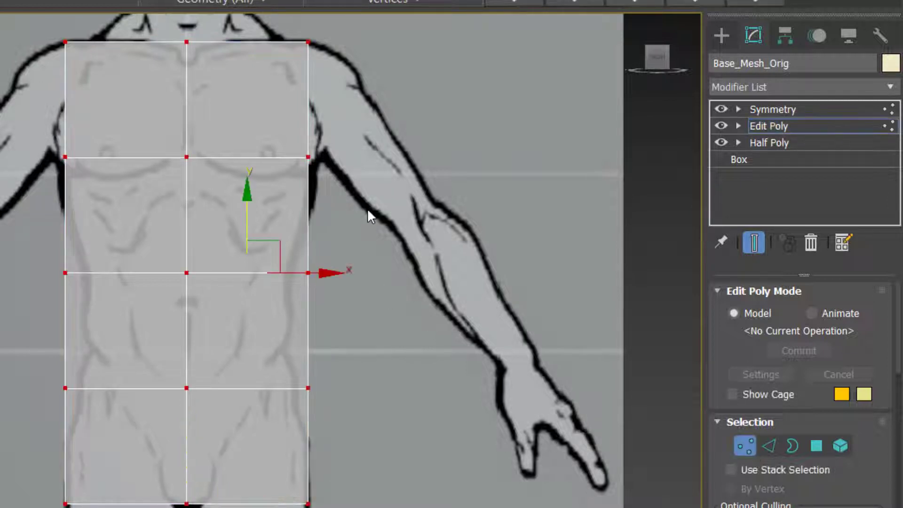
pyautogui.moveTo(379, 212); pyautogui.dragTo(280, 340)
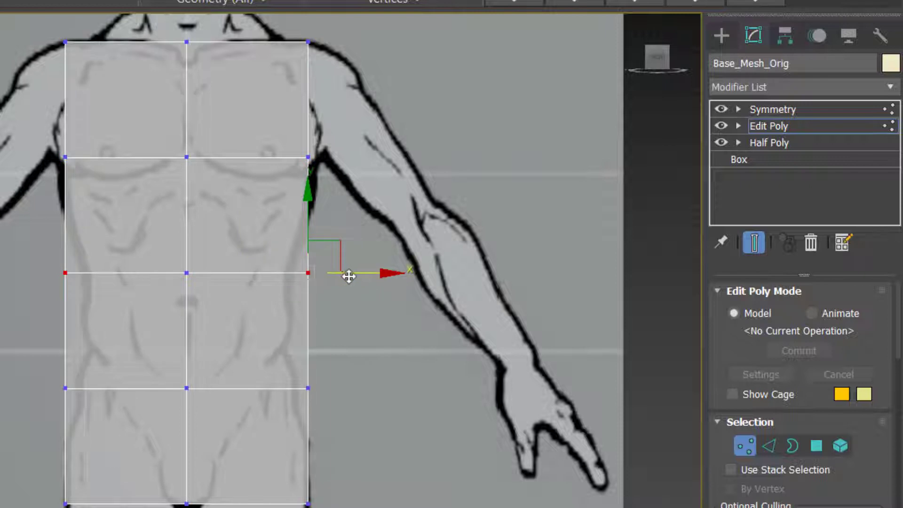
pyautogui.moveTo(348, 272); pyautogui.dragTo(326, 280)
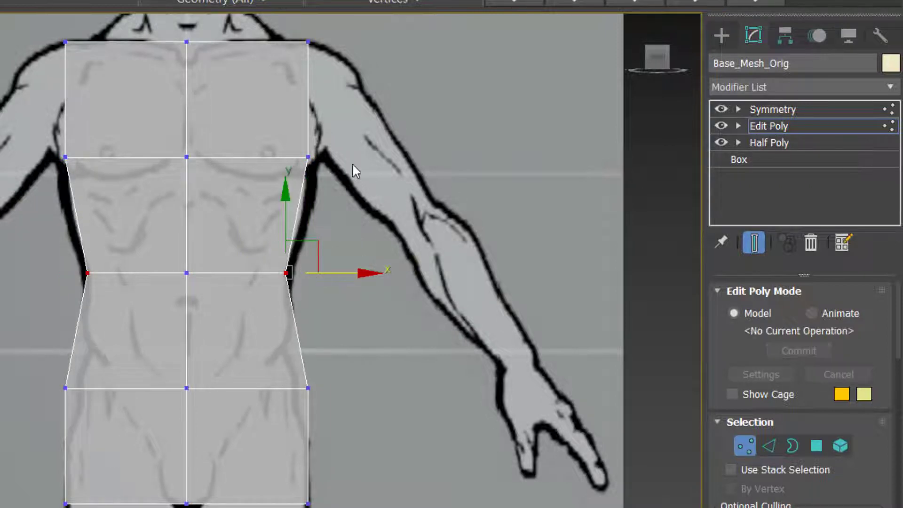
pyautogui.moveTo(399, 134); pyautogui.dragTo(285, 201)
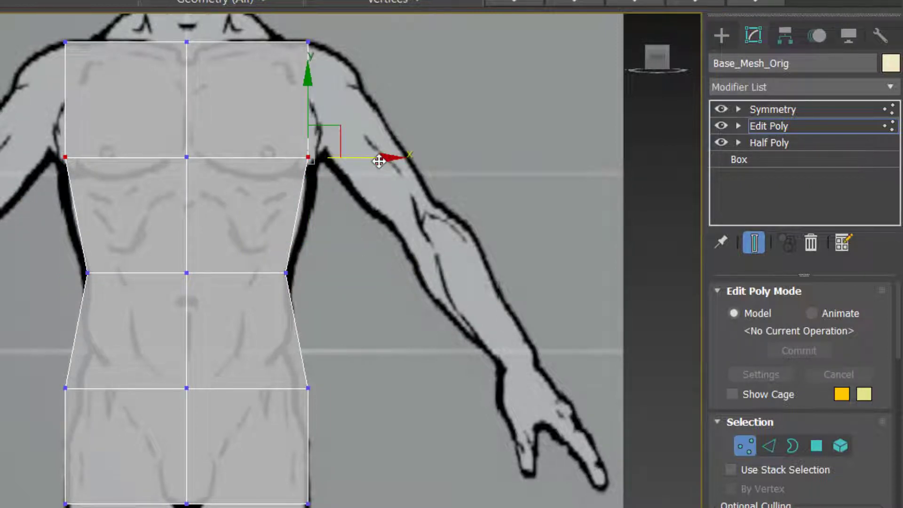
pyautogui.moveTo(378, 158)
pyautogui.mouseDown()
pyautogui.moveTo(394, 159)
pyautogui.moveTo(382, 158)
pyautogui.mouseUp()
# Step: Move the outer vertex of the torso's top edge inward, towards the neck, in the front view
pyautogui.moveTo(337, 363); pyautogui.dragTo(314, 468, button='middle')
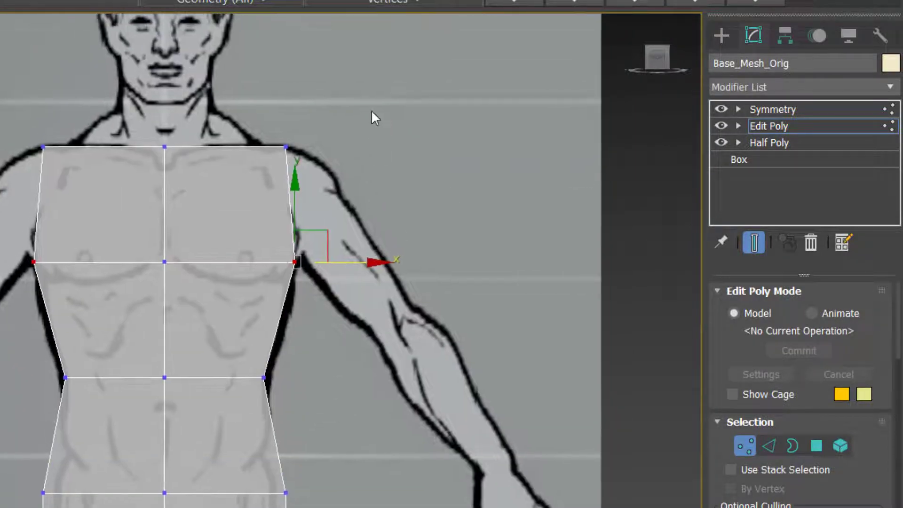
pyautogui.moveTo(371, 113); pyautogui.dragTo(261, 186)
pyautogui.moveTo(358, 145); pyautogui.dragTo(327, 146)
# Step: Raise the vertex row at the hips to just below the waist and pull its outer vertices inward
pyautogui.moveTo(343, 393); pyautogui.dragTo(319, 313, button='middle')
pyautogui.scroll(-3, 316, 191)
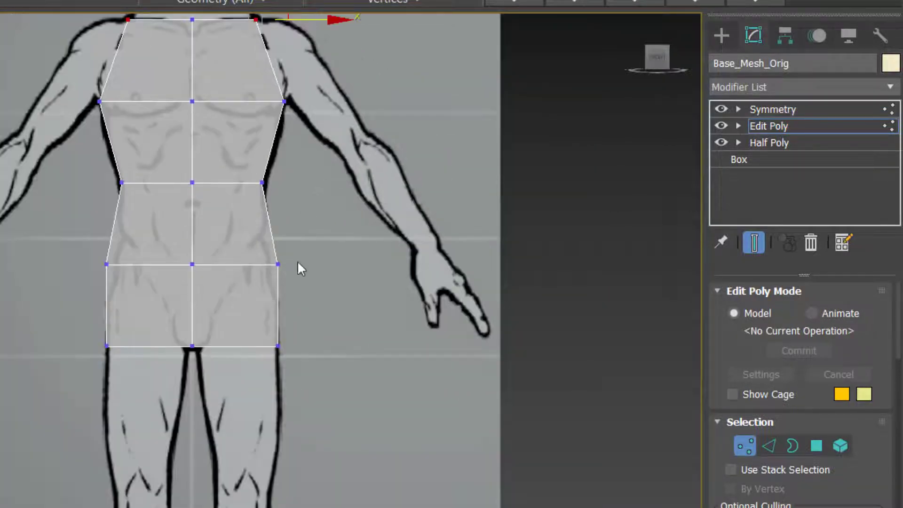
pyautogui.moveTo(256, 288); pyautogui.dragTo(256, 288)
pyautogui.moveTo(27, 229); pyautogui.dragTo(332, 288)
pyautogui.moveTo(235, 203); pyautogui.dragTo(236, 177)
pyautogui.click(367, 230)
pyautogui.moveTo(357, 216); pyautogui.dragTo(251, 273)
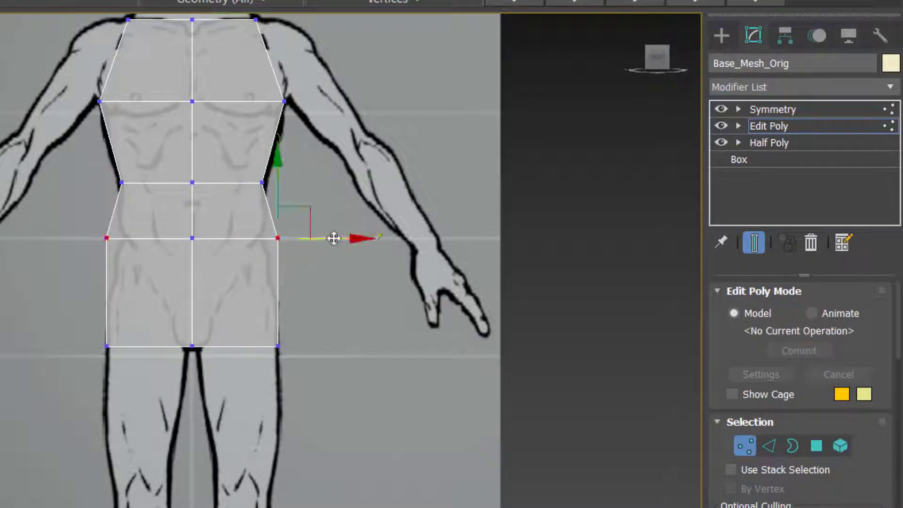
pyautogui.moveTo(332, 238); pyautogui.dragTo(313, 240)
pyautogui.click(314, 322)
# Step: Delete the Edit Poly modifier that holds the torso shaping, keeping Half Poly and Symmetry
pyautogui.click(780, 125)
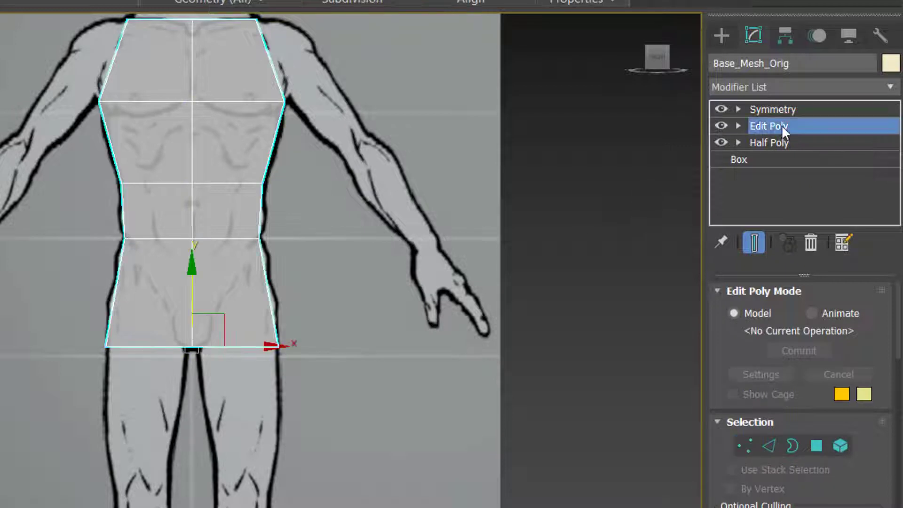
pyautogui.rightClick(781, 125)
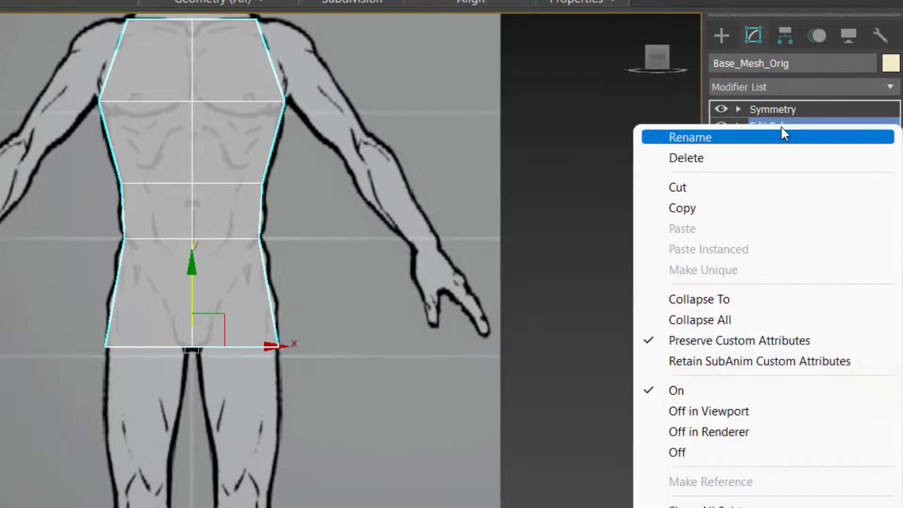
pyautogui.click(773, 160)
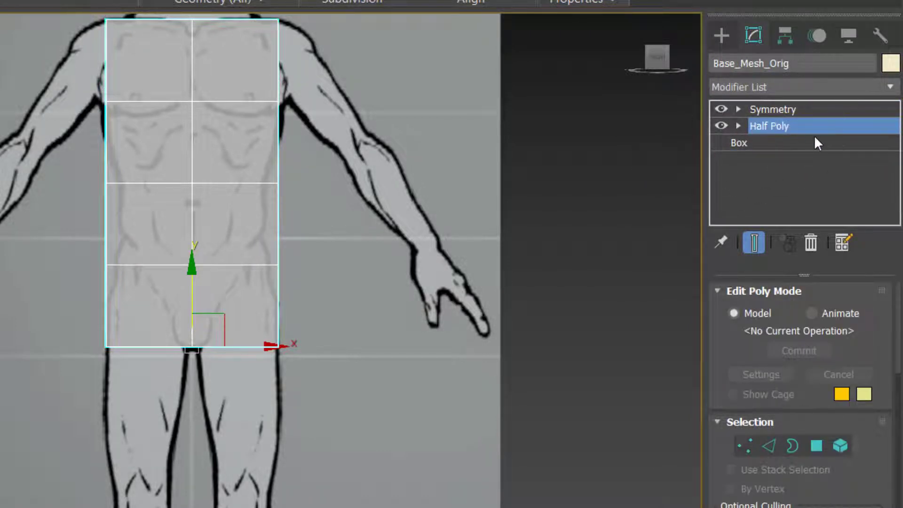
# Step: Add a new Edit Poly modifier directly above Half Poly, beneath the Symmetry modifier
pyautogui.moveTo(441, 345); pyautogui.dragTo(371, 415, button='middle')
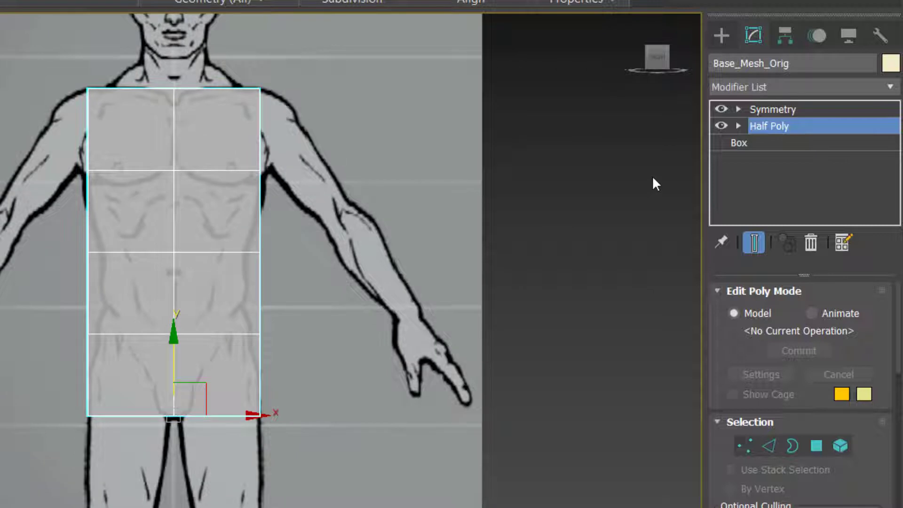
pyautogui.click(821, 126)
pyautogui.click(801, 128)
pyautogui.click(806, 86)
pyautogui.press('e')
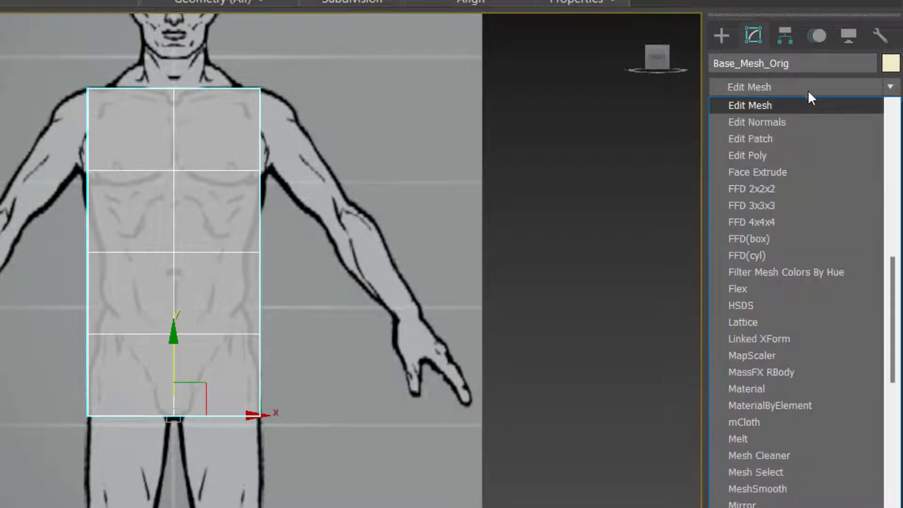
pyautogui.click(784, 156)
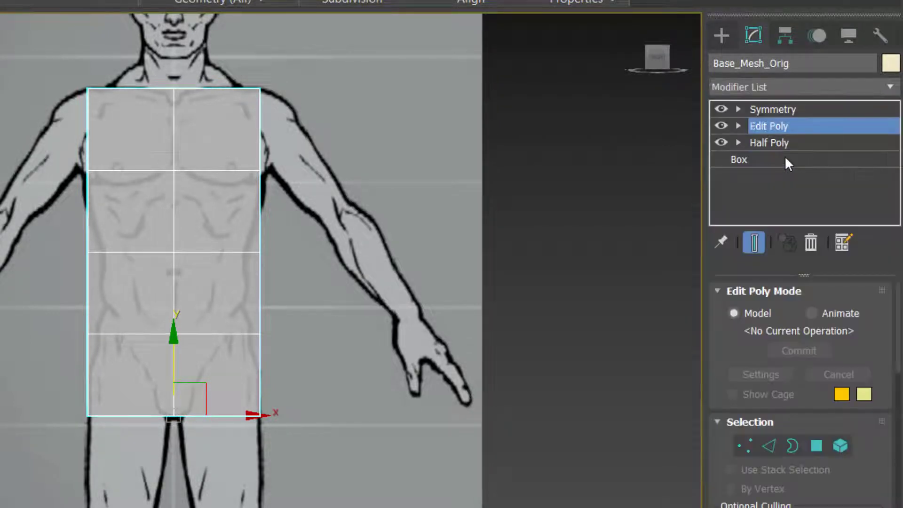
# Step: In vertex mode, pull the outer waist vertices inward to the torso outline of the front reference
pyautogui.click(745, 443)
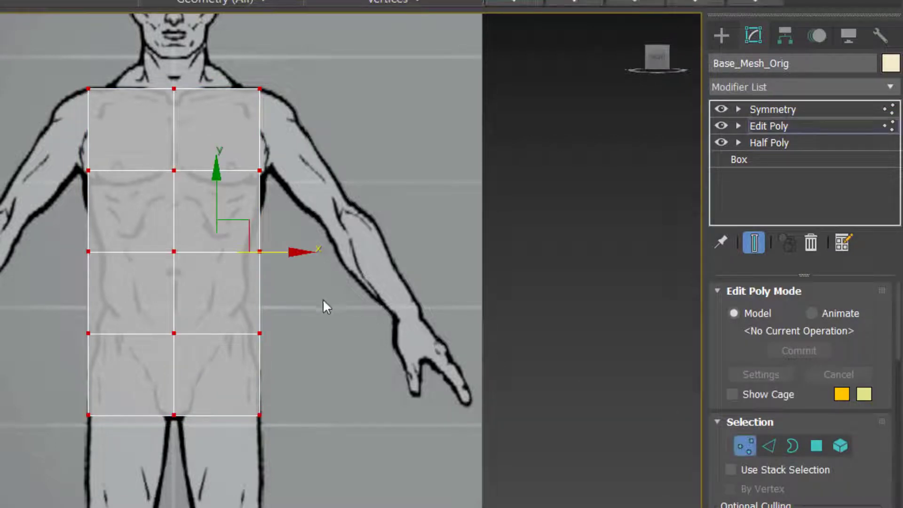
pyautogui.click(327, 331)
pyautogui.moveTo(331, 323); pyautogui.dragTo(322, 346, button='middle')
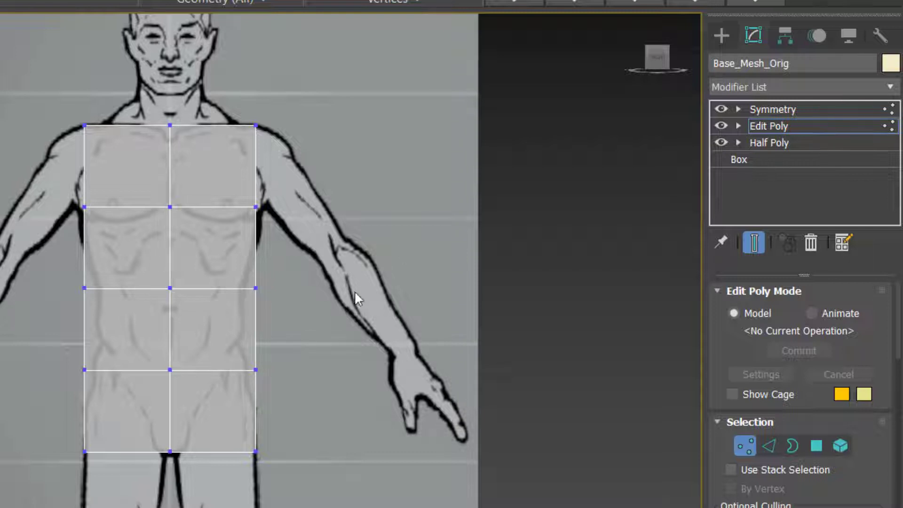
pyautogui.scroll(2, 230, 331)
pyautogui.moveTo(346, 367); pyautogui.dragTo(353, 265, button='middle')
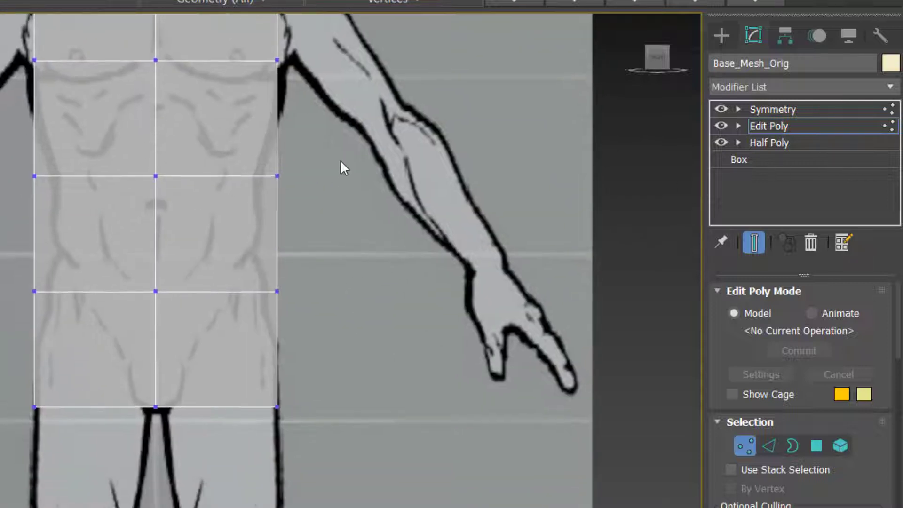
pyautogui.moveTo(339, 140); pyautogui.dragTo(283, 203)
pyautogui.moveTo(339, 176); pyautogui.dragTo(321, 176)
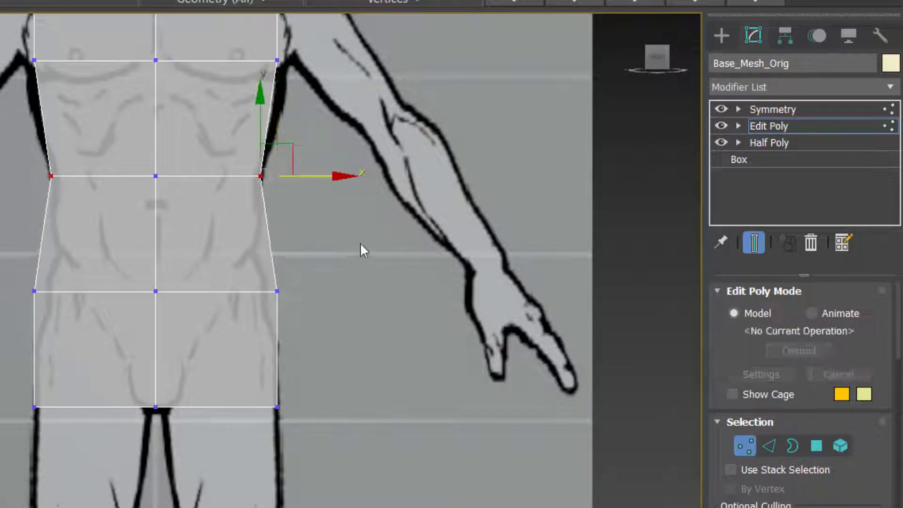
# Step: Raise the hip-level vertex row to just below the waist and pull its outer vertices in to the front reference's outline
pyautogui.moveTo(359, 242); pyautogui.dragTo(5, 332)
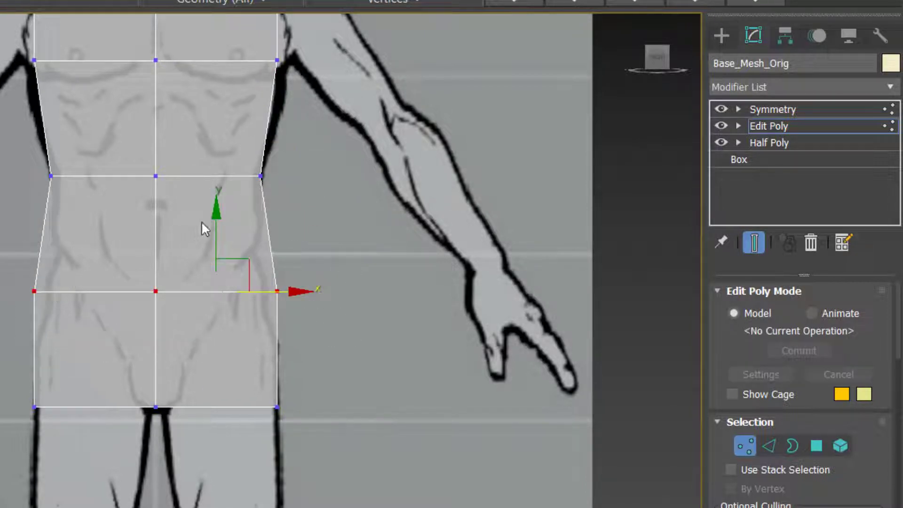
pyautogui.moveTo(214, 219); pyautogui.dragTo(228, 186)
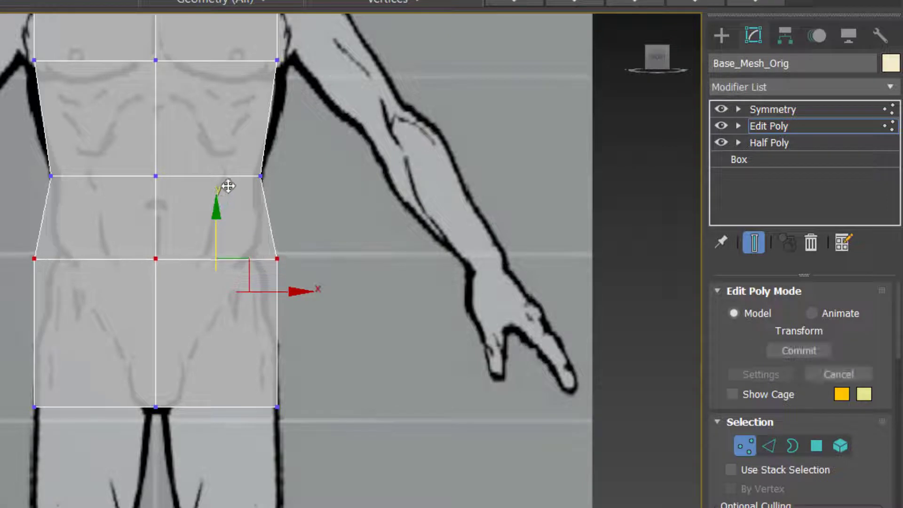
pyautogui.click(327, 222)
pyautogui.moveTo(281, 221); pyautogui.dragTo(233, 297)
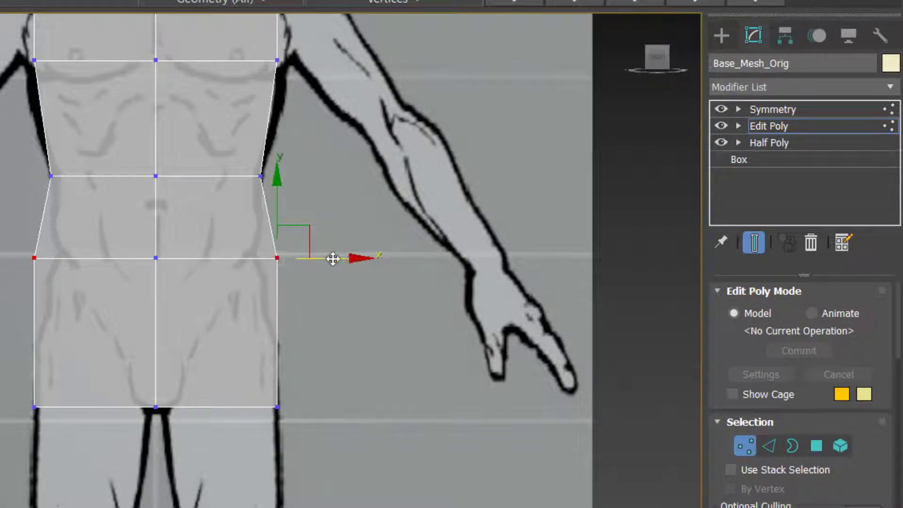
pyautogui.moveTo(332, 258); pyautogui.dragTo(306, 258)
pyautogui.moveTo(331, 218); pyautogui.dragTo(58, 309)
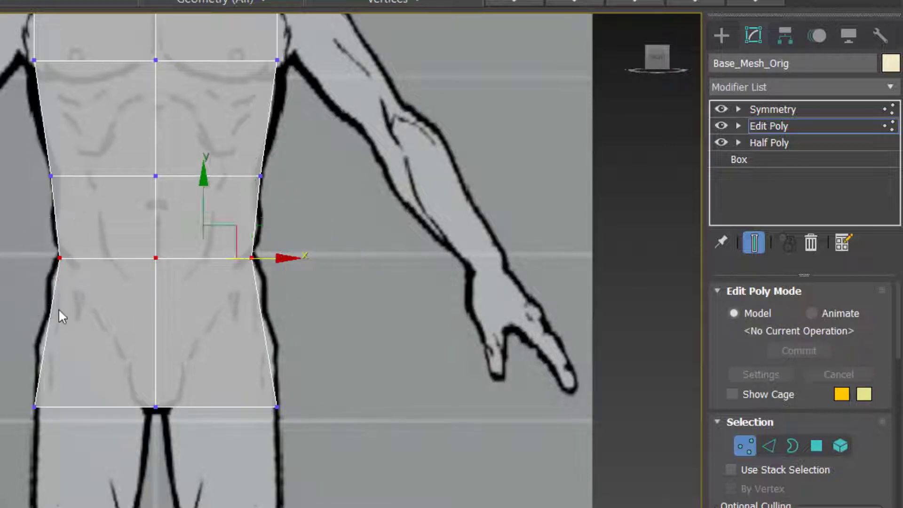
pyautogui.moveTo(202, 193); pyautogui.dragTo(202, 188)
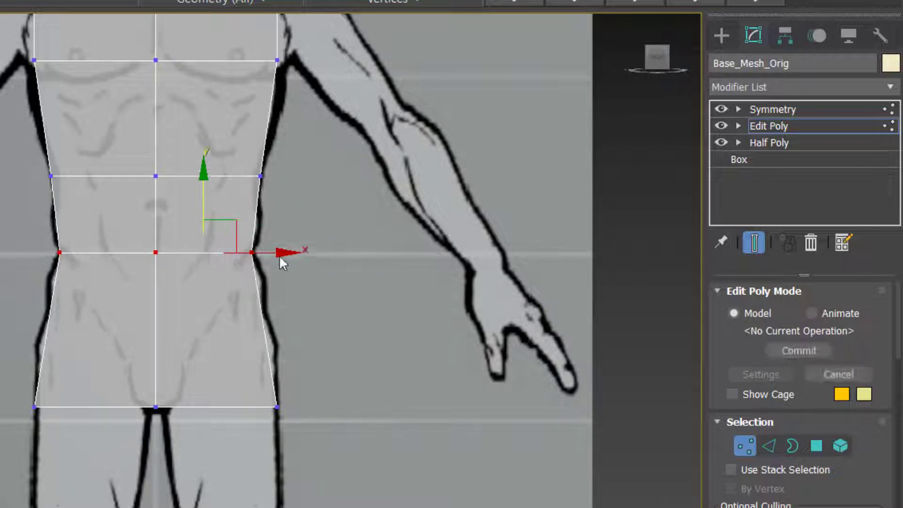
# Step: Raise the chest vertex row to the armpit level and move its outer vertices outward to the armpits
pyautogui.moveTo(374, 344); pyautogui.dragTo(340, 400, button='middle')
pyautogui.scroll(2, 328, 271)
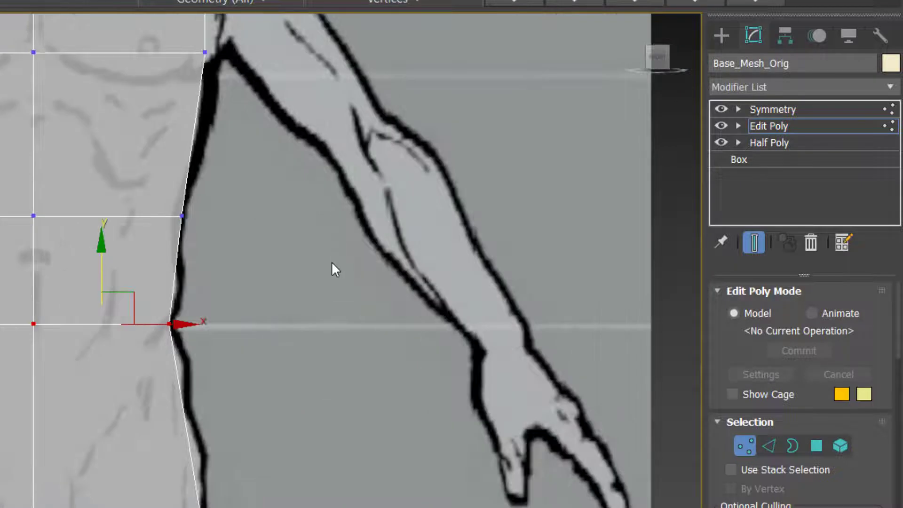
pyautogui.moveTo(331, 261); pyautogui.dragTo(325, 486, button='middle')
pyautogui.moveTo(3, 215); pyautogui.dragTo(263, 304)
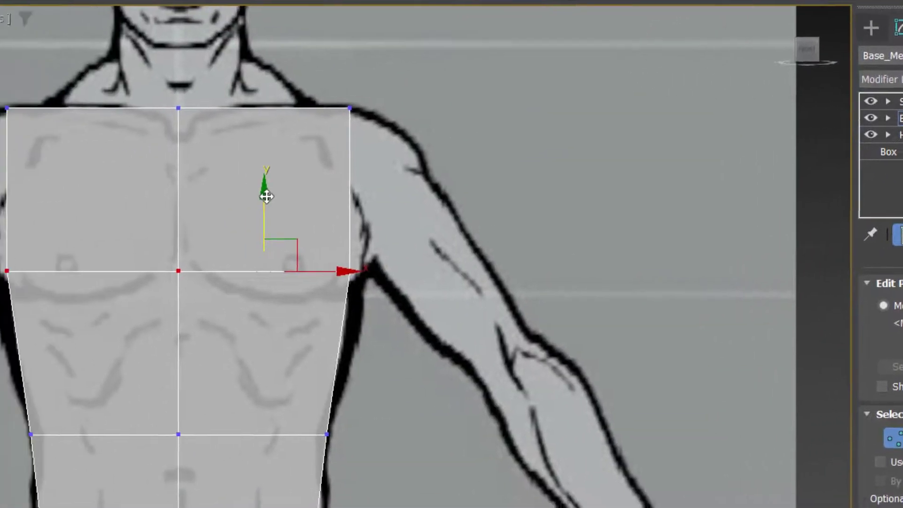
pyautogui.moveTo(267, 197)
pyautogui.mouseDown()
pyautogui.moveTo(273, 178)
pyautogui.moveTo(272, 185)
pyautogui.mouseUp()
pyautogui.moveTo(463, 217); pyautogui.dragTo(273, 308)
pyautogui.moveTo(468, 297); pyautogui.dragTo(467, 299)
pyautogui.moveTo(600, 249); pyautogui.dragTo(629, 231)
# Step: Pull the outer vertices of the top row inward to where the neck slope meets the shoulders
pyautogui.moveTo(691, 221); pyautogui.dragTo(682, 307, button='middle')
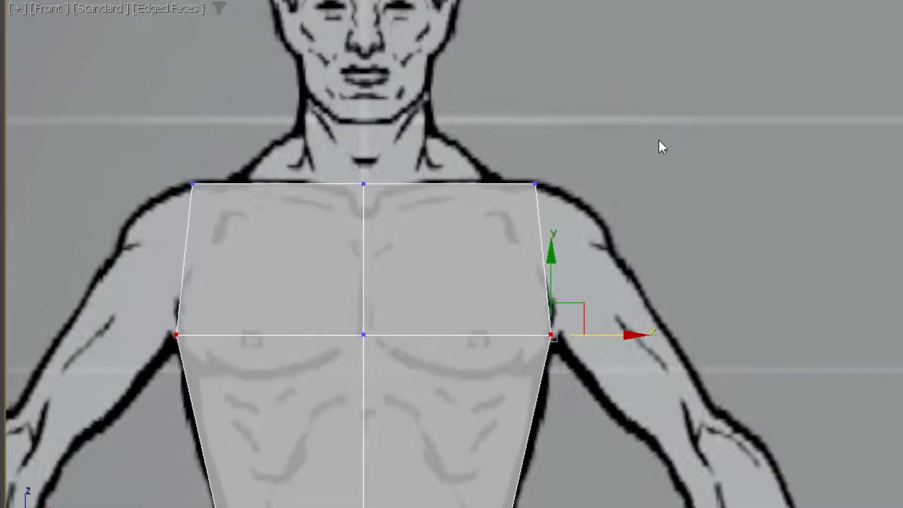
pyautogui.moveTo(643, 121); pyautogui.dragTo(468, 226)
pyautogui.moveTo(599, 182); pyautogui.dragTo(560, 171)
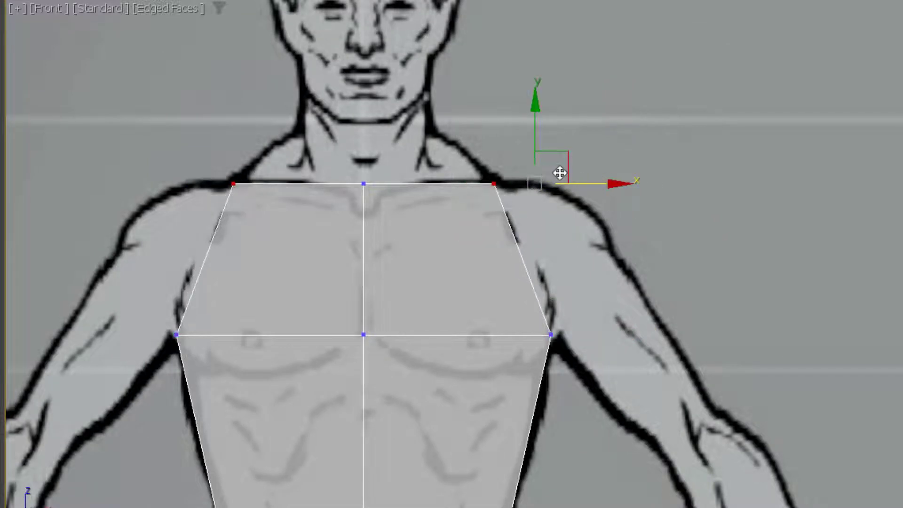
# Step: Pull the outer vertices of the bottom row inward to the width of the crotch between the legs
pyautogui.scroll(-2, 582, 368)
pyautogui.moveTo(577, 409); pyautogui.dragTo(845, 196, button='middle')
pyautogui.scroll(5, 564, 249)
pyautogui.scroll(-4, 845, 196)
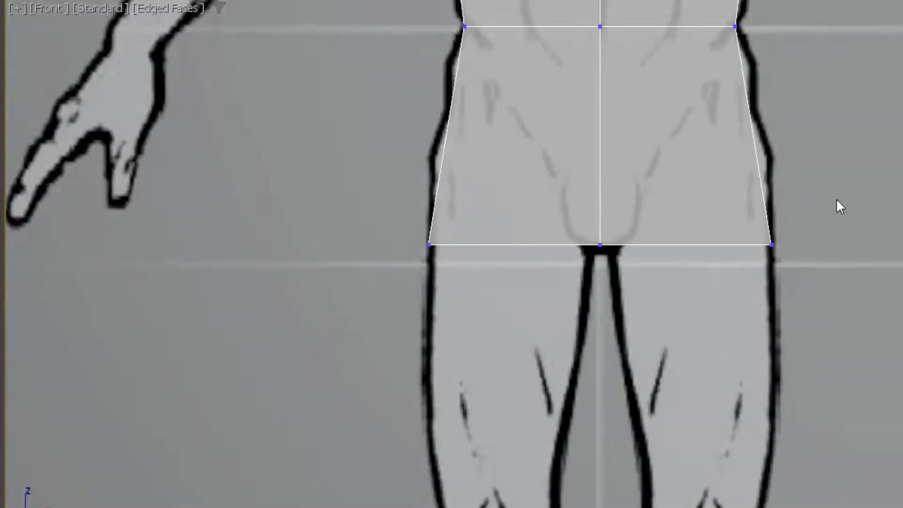
pyautogui.moveTo(867, 198); pyautogui.dragTo(702, 323)
pyautogui.moveTo(840, 245); pyautogui.dragTo(695, 253)
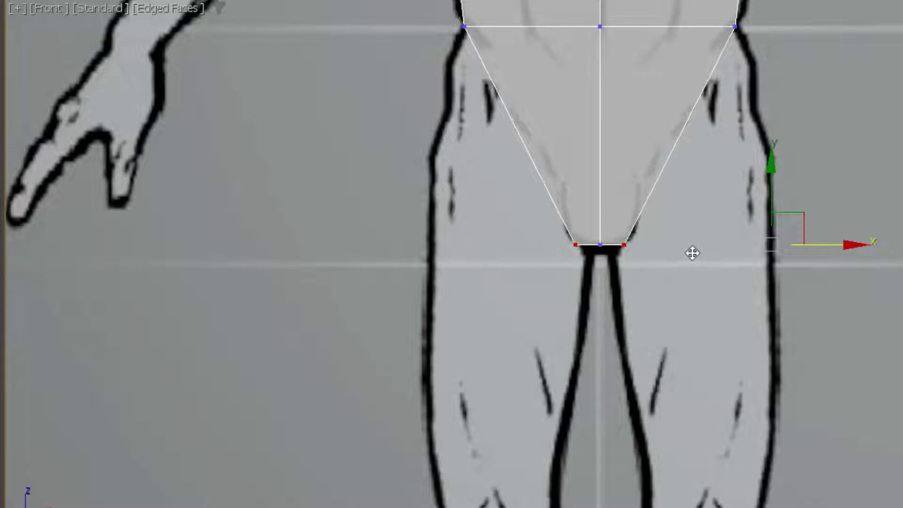
# Step: Check the shaped torso against the front reference from shoulders to crotch
pyautogui.scroll(-4, 812, 134)
pyautogui.scroll(3, 619, 228)
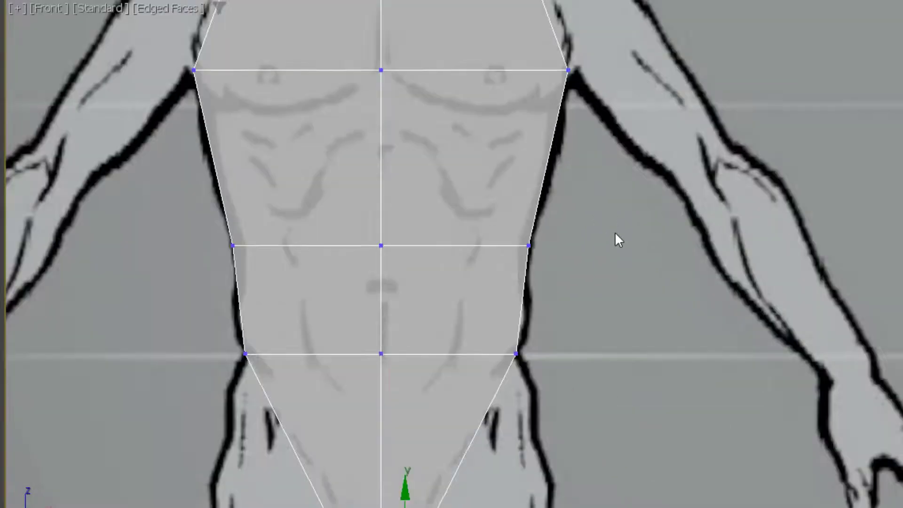
pyautogui.moveTo(614, 232); pyautogui.dragTo(639, 283, button='middle')
pyautogui.scroll(-3, 631, 253)
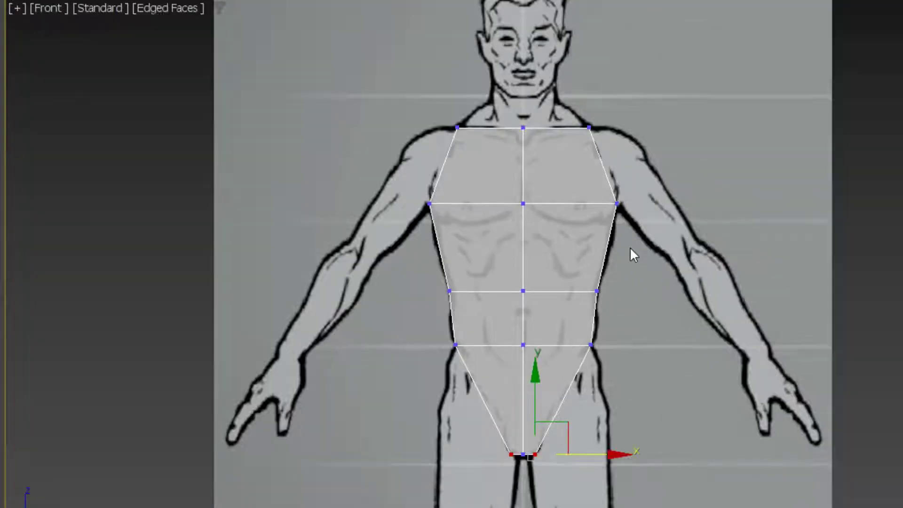
pyautogui.press('ctrl')
pyautogui.press('ctrl')
pyautogui.press('ctrl')
pyautogui.moveTo(636, 330); pyautogui.dragTo(580, 324, button='middle')
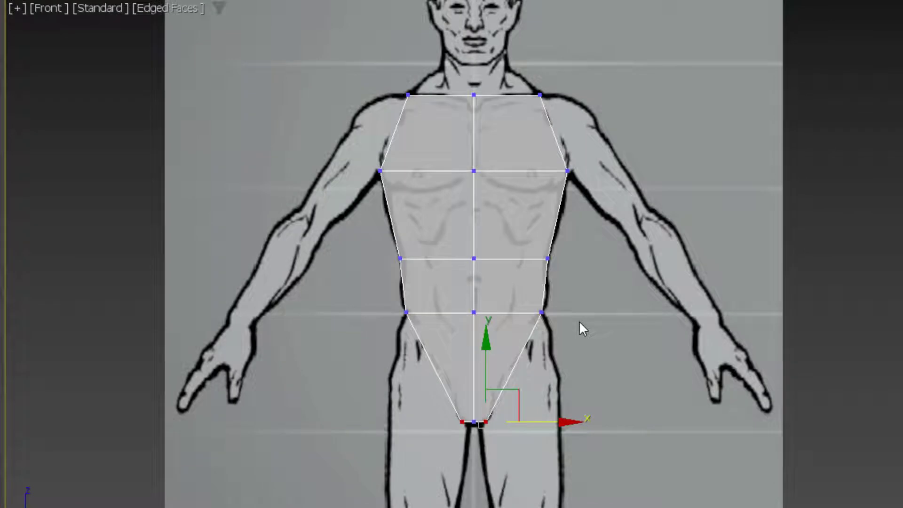
# Step: In the left view, move the rear chest vertices out to the back outline and the rear top vertices forward to the neck
pyautogui.press('l')
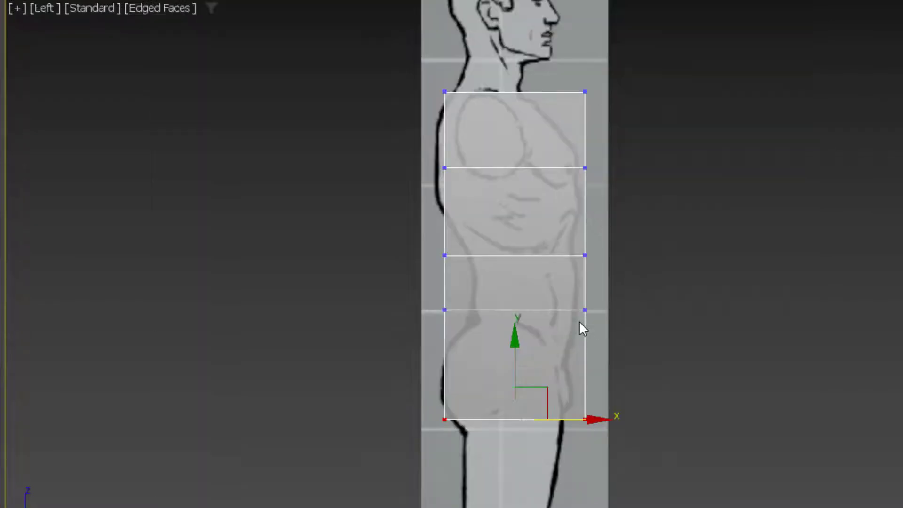
pyautogui.scroll(4, 578, 312)
pyautogui.scroll(-2, 654, 202)
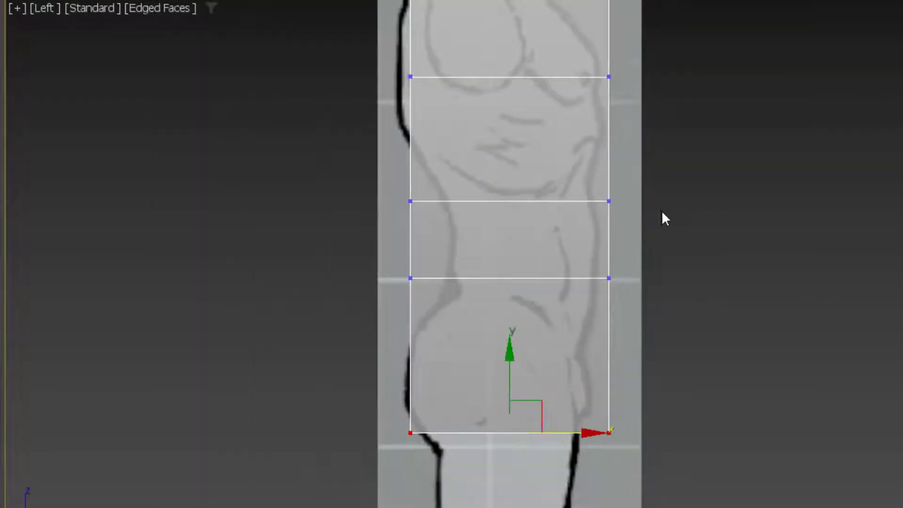
pyautogui.moveTo(663, 216); pyautogui.dragTo(682, 348, button='middle')
pyautogui.moveTo(462, 272); pyautogui.dragTo(462, 273)
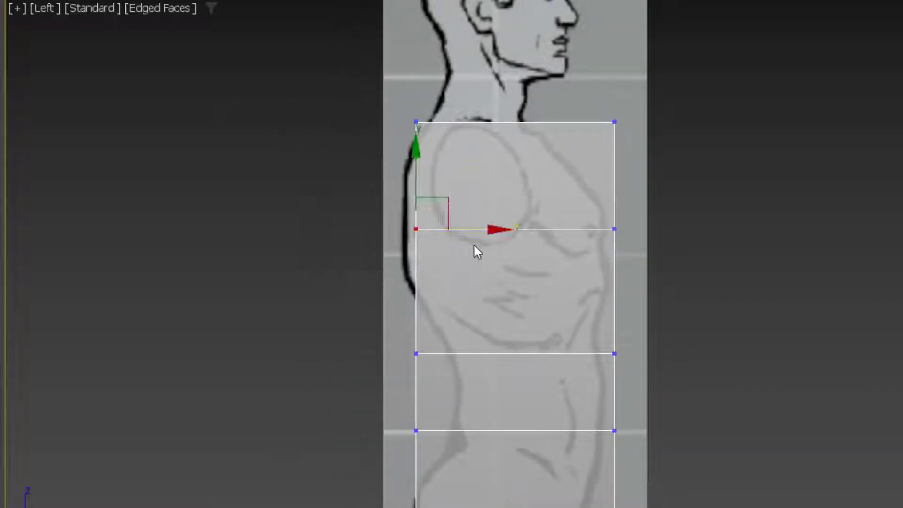
pyautogui.moveTo(488, 228); pyautogui.dragTo(474, 230)
pyautogui.click(416, 122)
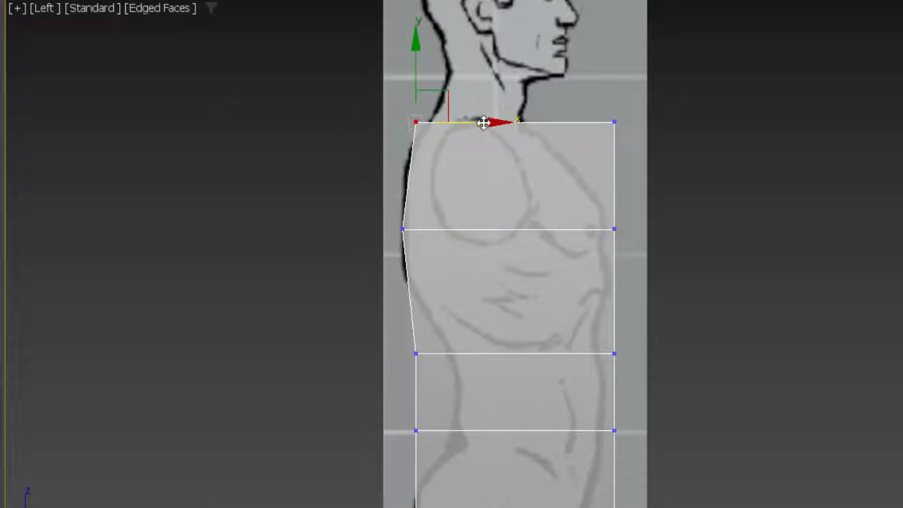
pyautogui.moveTo(484, 121); pyautogui.dragTo(495, 123)
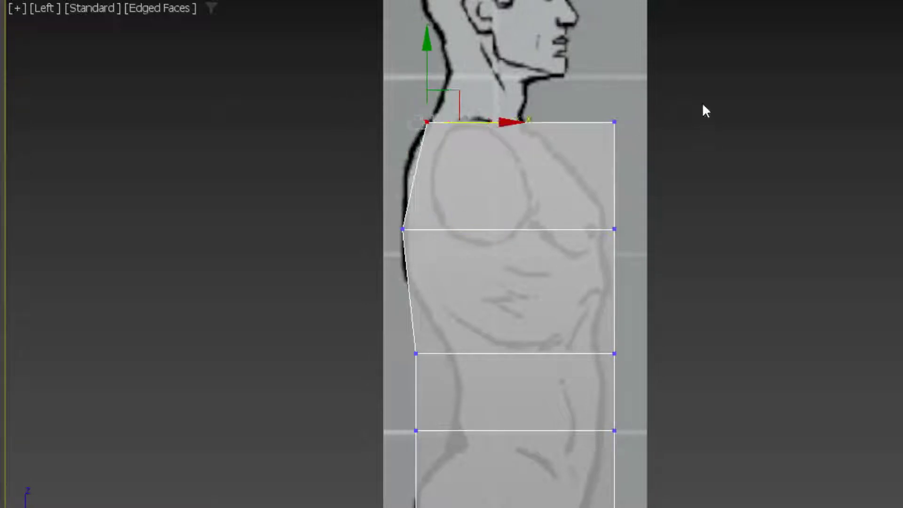
# Step: Pull the front top vertices back to the base of the neck and the front chest vertices back to the chest outline
pyautogui.click(614, 123)
pyautogui.moveTo(682, 123); pyautogui.dragTo(585, 147)
pyautogui.moveTo(646, 232); pyautogui.dragTo(677, 150, button='middle')
pyautogui.moveTo(715, 97); pyautogui.dragTo(597, 185)
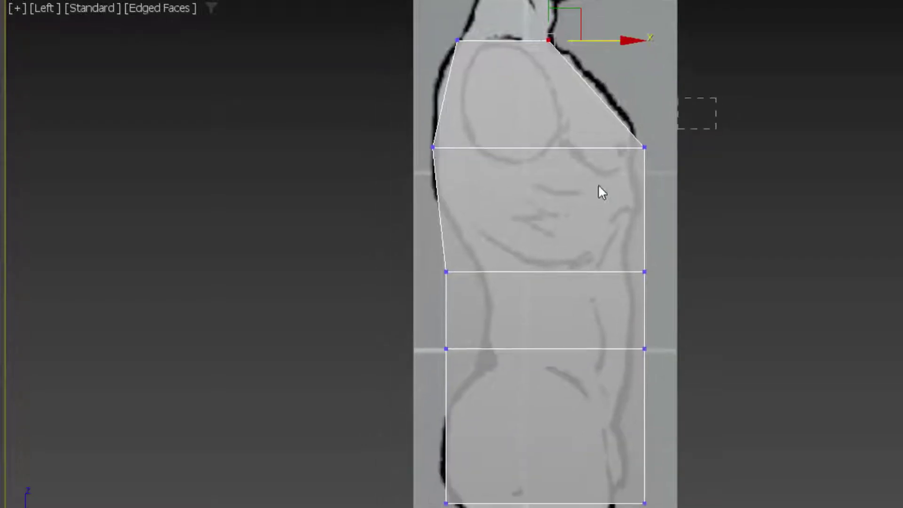
pyautogui.moveTo(688, 153); pyautogui.dragTo(679, 154)
# Step: Pull the front vertices at the waist, hips and crotch back to the side reference's belly and thigh outline
pyautogui.moveTo(678, 294); pyautogui.dragTo(705, 203, button='middle')
pyautogui.moveTo(740, 149); pyautogui.dragTo(633, 213)
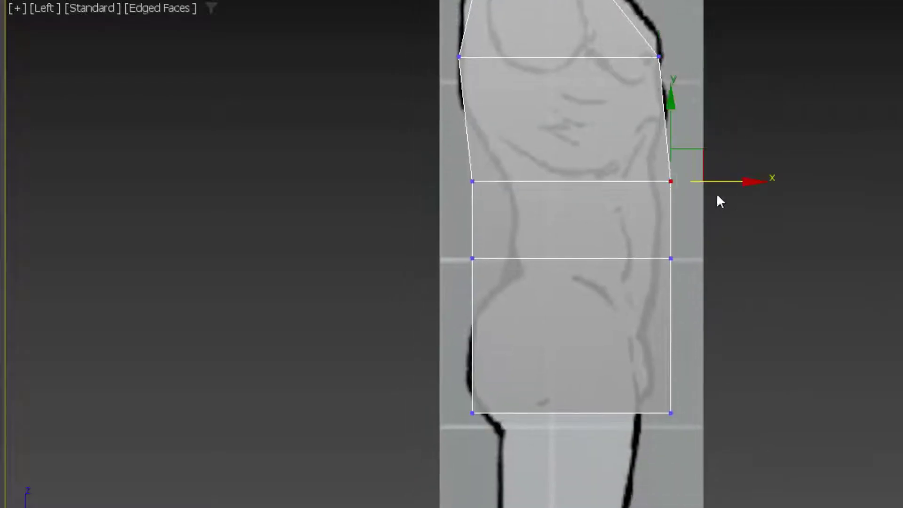
pyautogui.moveTo(729, 180); pyautogui.dragTo(712, 187)
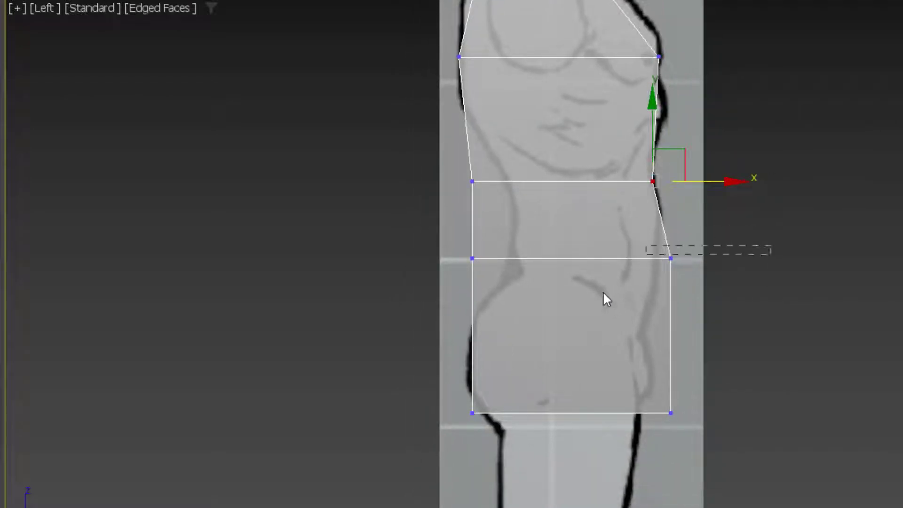
pyautogui.moveTo(726, 258); pyautogui.dragTo(709, 261)
pyautogui.moveTo(608, 433); pyautogui.dragTo(609, 433)
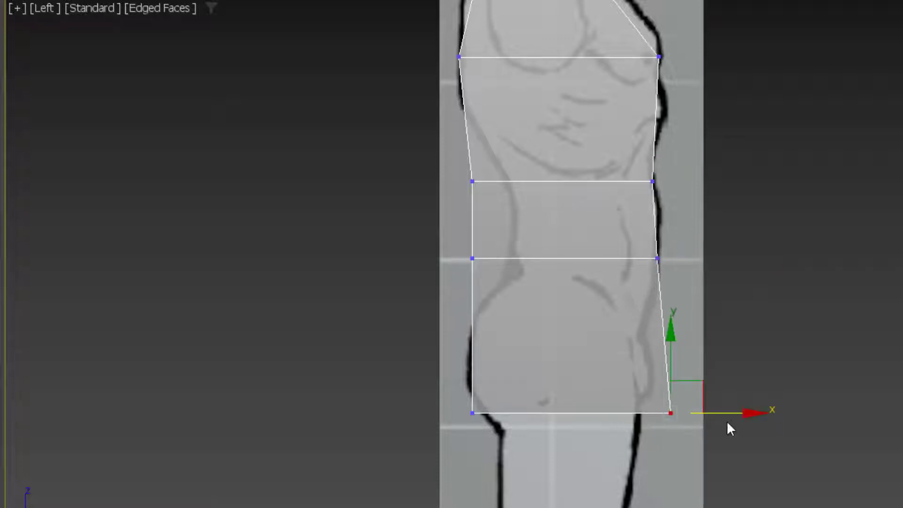
pyautogui.moveTo(733, 416); pyautogui.dragTo(697, 419)
# Step: Move the rear vertices at the crotch, waist and hips forward to the side reference's buttock and lower back outline
pyautogui.moveTo(324, 340); pyautogui.dragTo(550, 411)
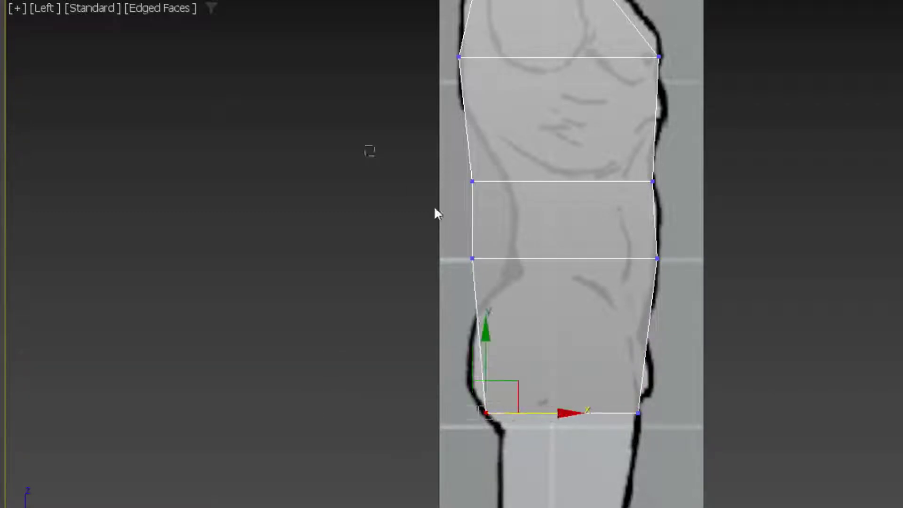
pyautogui.moveTo(365, 147); pyautogui.dragTo(496, 257)
pyautogui.moveTo(544, 181); pyautogui.dragTo(579, 198)
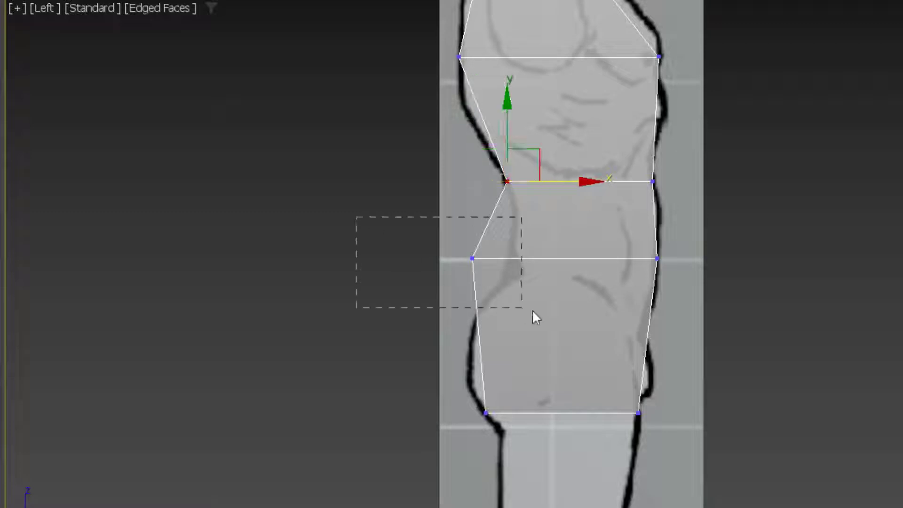
pyautogui.moveTo(533, 311); pyautogui.dragTo(533, 310)
pyautogui.moveTo(542, 259); pyautogui.dragTo(584, 263)
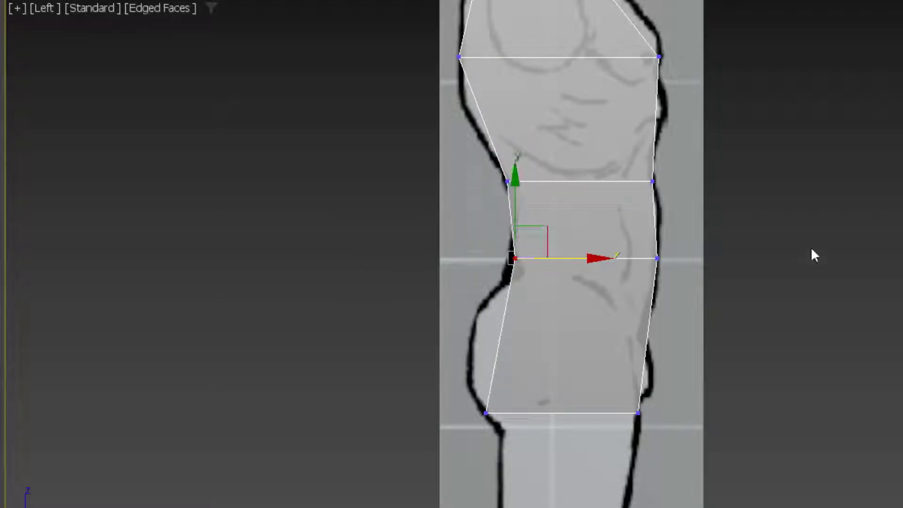
pyautogui.click(811, 249)
# Step: Inspect the torso shape against the references in the left, front and perspective views
pyautogui.scroll(-3, 790, 301)
pyautogui.moveTo(786, 315); pyautogui.dragTo(651, 325, button='middle')
pyautogui.click(588, 323)
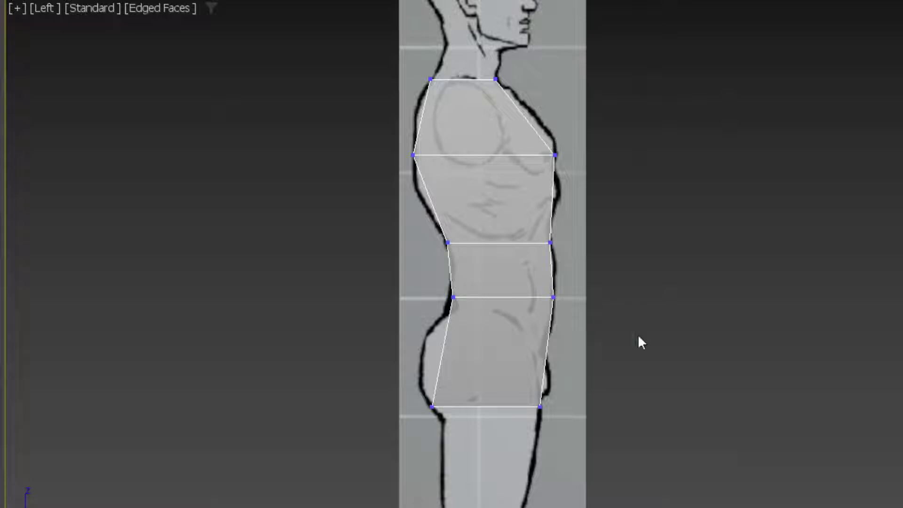
pyautogui.press('f')
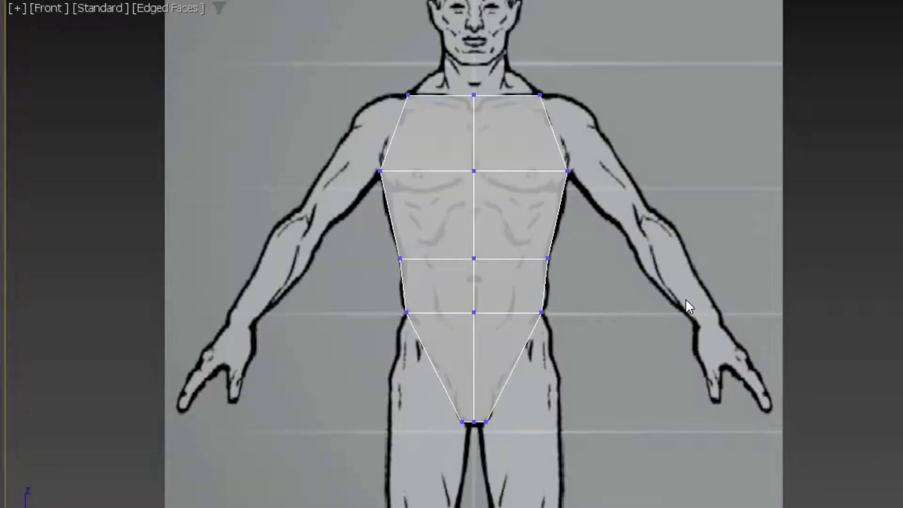
pyautogui.scroll(-3, 608, 319)
pyautogui.hotkey('alt', 'w')
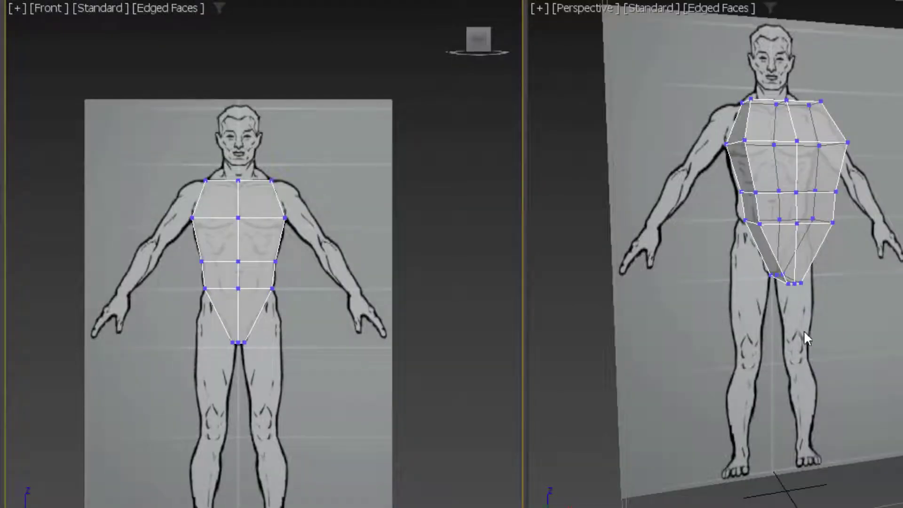
pyautogui.keyDown('alt'); pyautogui.moveTo(808, 326); pyautogui.dragTo(778, 312, button='middle'); pyautogui.keyUp('alt')
pyautogui.moveTo(778, 312); pyautogui.dragTo(898, 289, button='middle')
pyautogui.scroll(3, 777, 337)
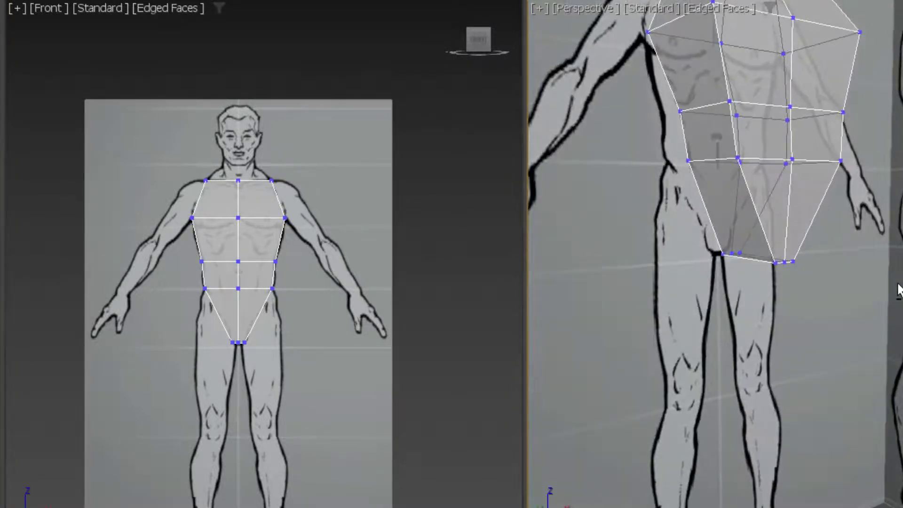
# Step: Return to the multi-viewport layout and leave vertex mode of the Edit Poly modifier
pyautogui.rightClick(323, 316)
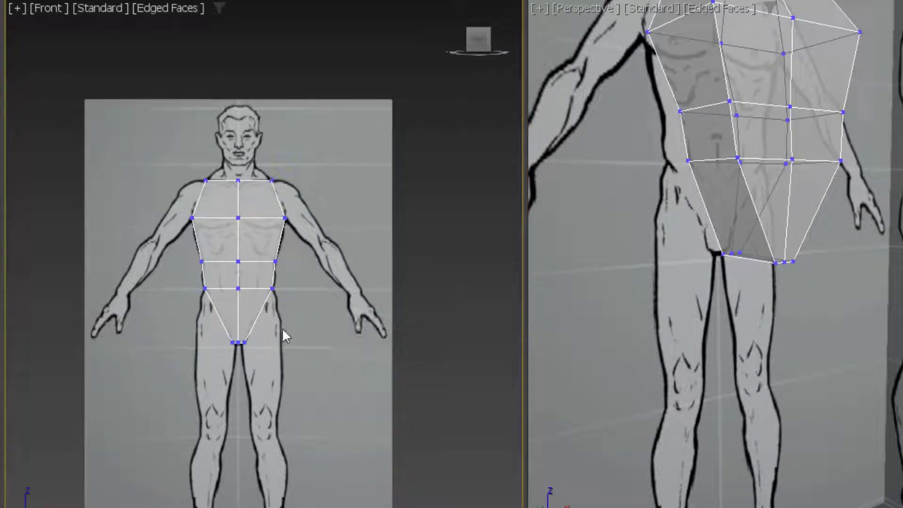
pyautogui.hotkey('alt', 'w')
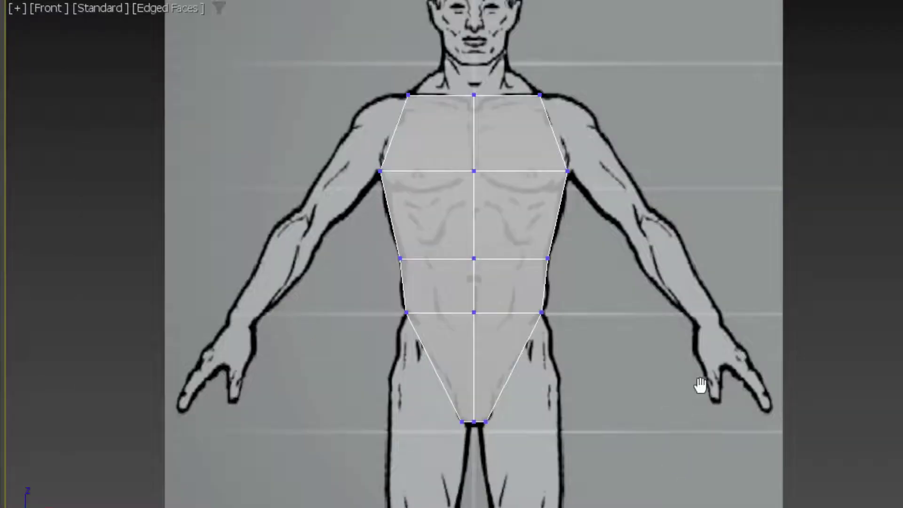
pyautogui.moveTo(540, 353); pyautogui.dragTo(537, 216, button='middle')
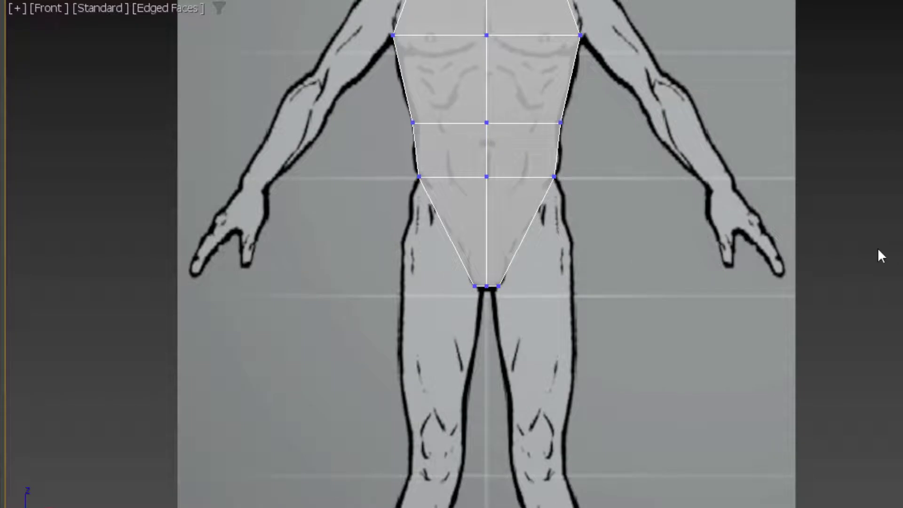
pyautogui.hotkey('alt', 'w')
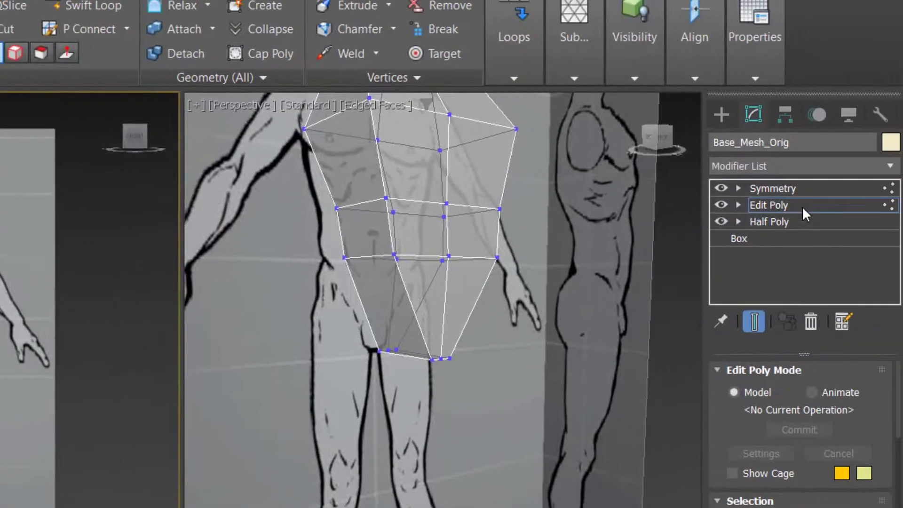
pyautogui.click(802, 206)
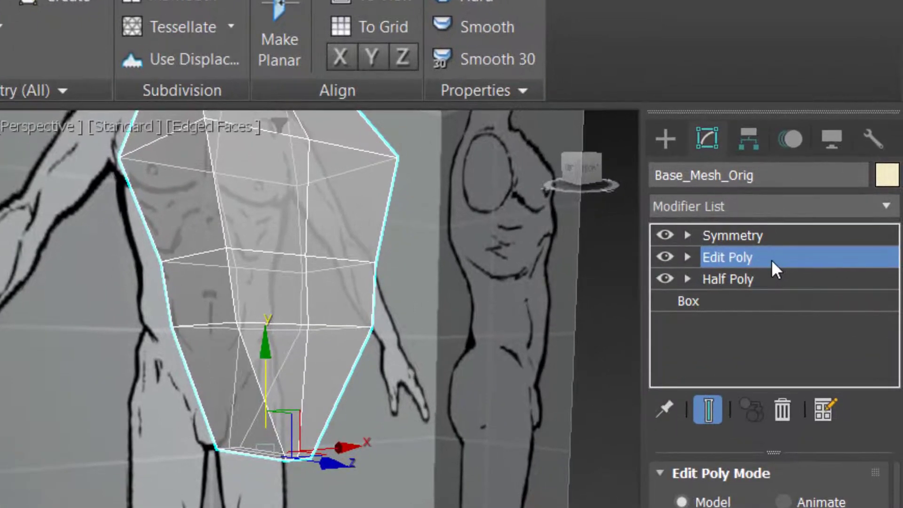
# Step: Rename the Edit Poly modifier in the stack as BODY_01
pyautogui.rightClick(741, 259)
pyautogui.click(743, 273)
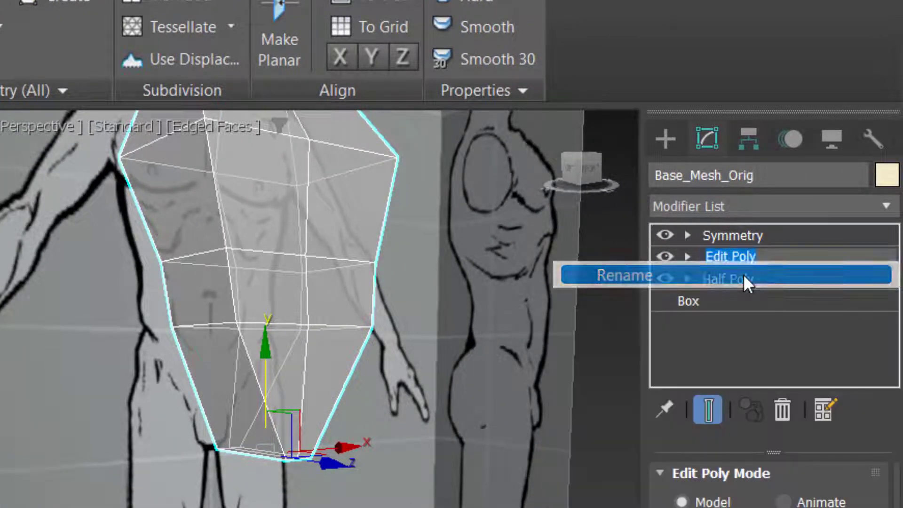
pyautogui.write('BOD')
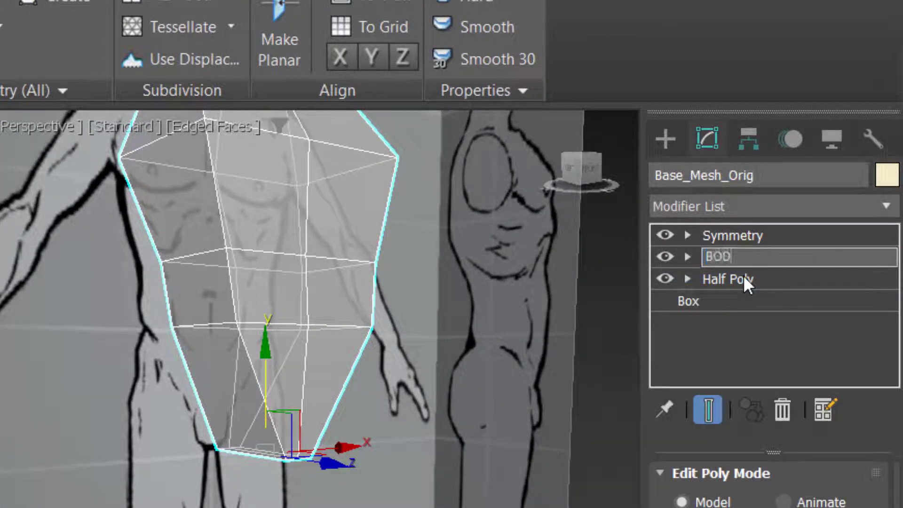
pyautogui.write('Y_01')
pyautogui.press('Return')
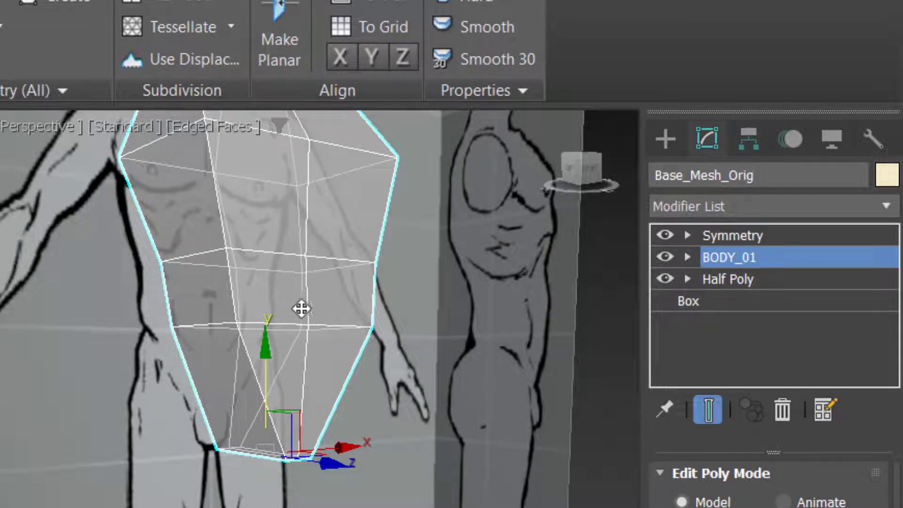
# Step: Add a second Edit Poly modifier directly above BODY_01 in the stack
pyautogui.click(794, 261)
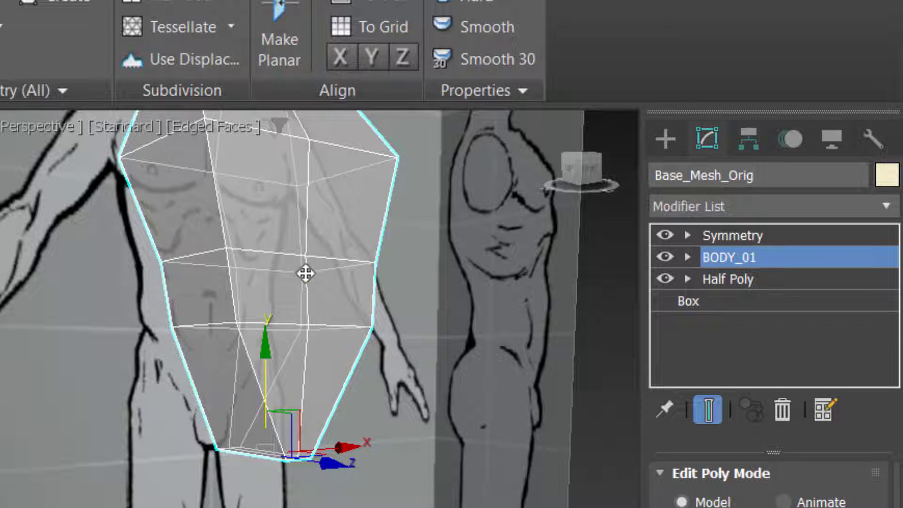
pyautogui.click(305, 273)
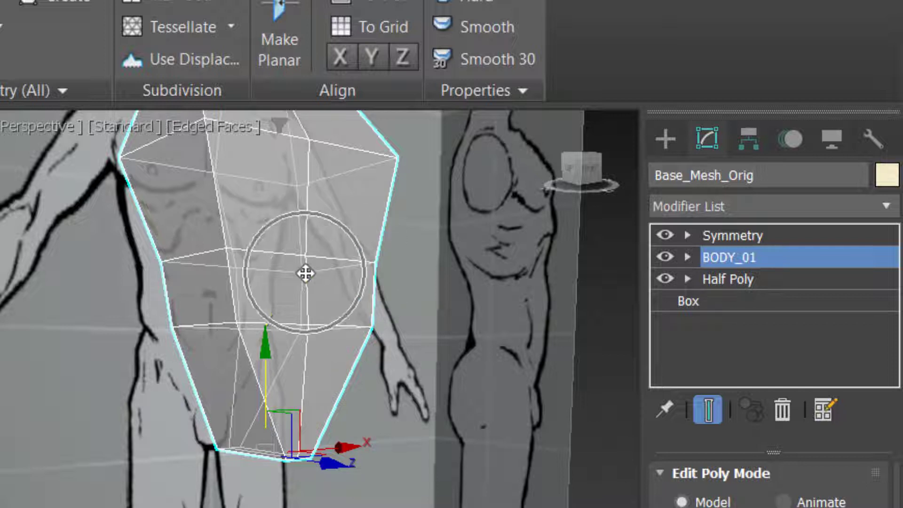
pyautogui.click(713, 205)
pyautogui.write('esh')
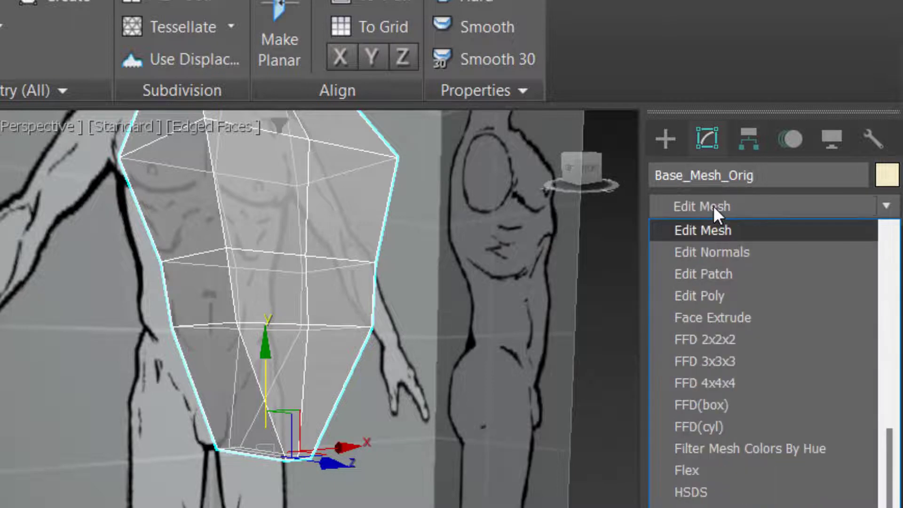
pyautogui.press('e')
pyautogui.press('e')
pyautogui.press('e')
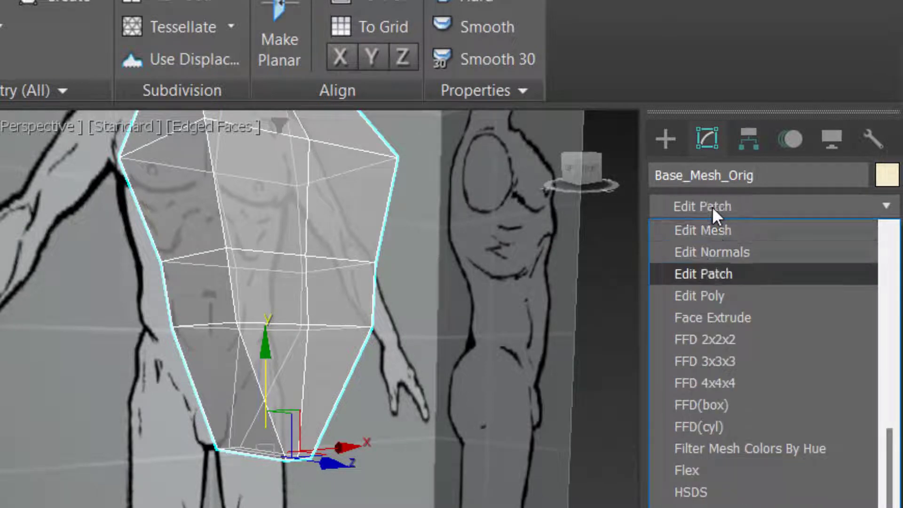
pyautogui.press('Return')
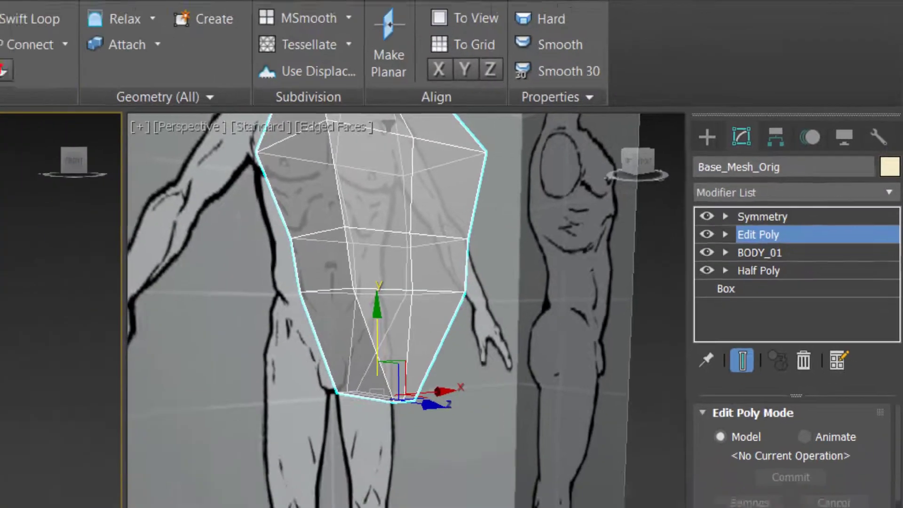
# Step: Select the slanted side polygon between hip and crotch, try moving it down, and undo the move
pyautogui.press('4')
pyautogui.keyDown('alt'); pyautogui.moveTo(672, 308); pyautogui.dragTo(582, 305, button='middle'); pyautogui.keyUp('alt')
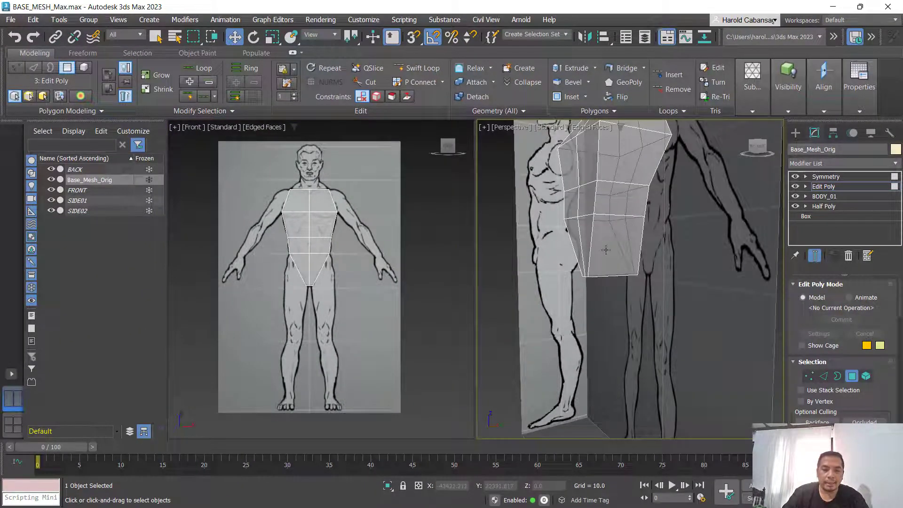
pyautogui.click(606, 250)
pyautogui.keyDown('alt'); pyautogui.moveTo(626, 337); pyautogui.dragTo(663, 308, button='middle'); pyautogui.keyUp('alt')
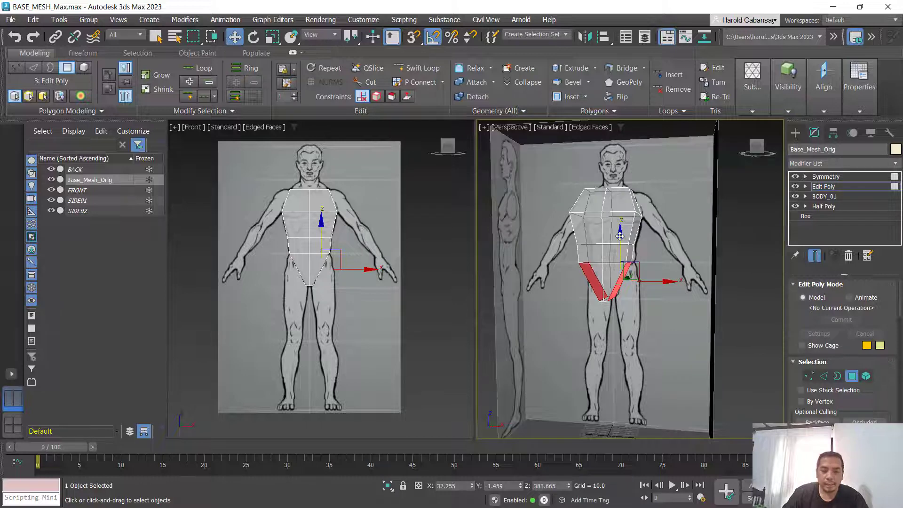
pyautogui.moveTo(620, 235); pyautogui.dragTo(626, 280)
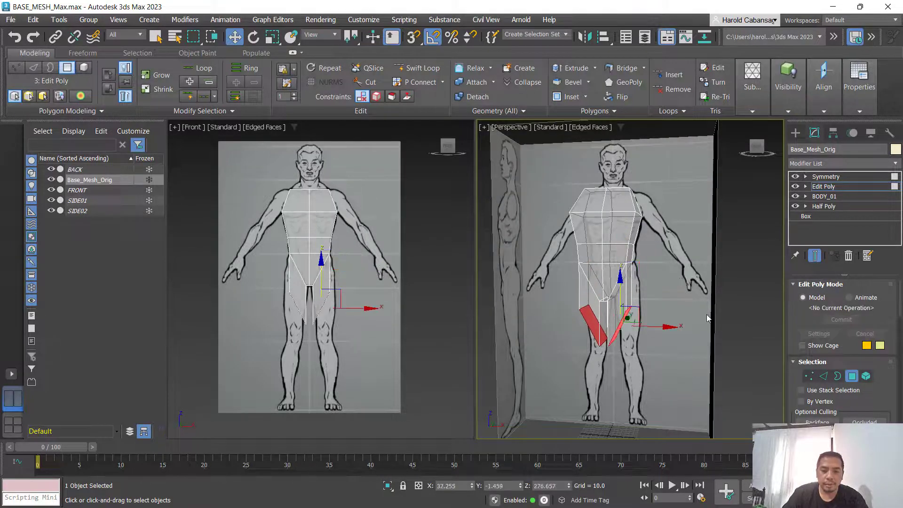
pyautogui.hotkey('ctrl', 'z')
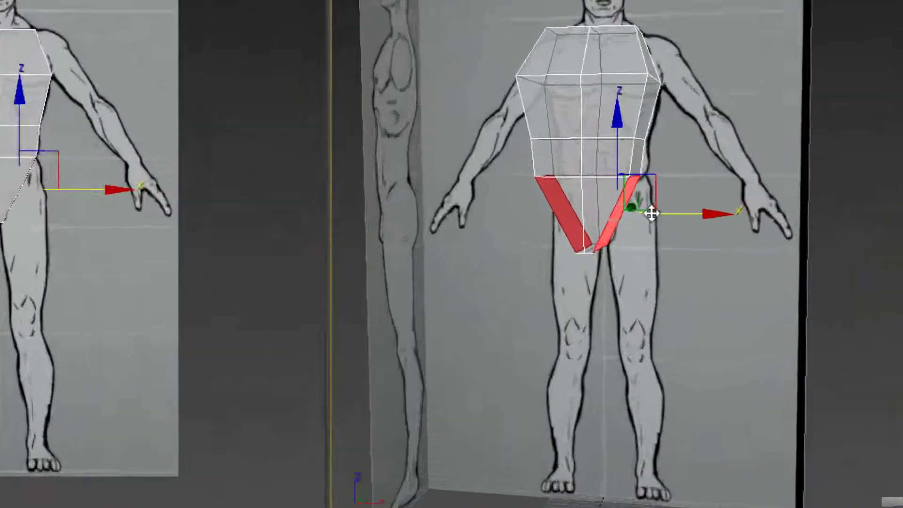
# Step: Extrude the slanted hip polygon with a height of 52.51 to start the upper leg
pyautogui.rightClick(651, 292)
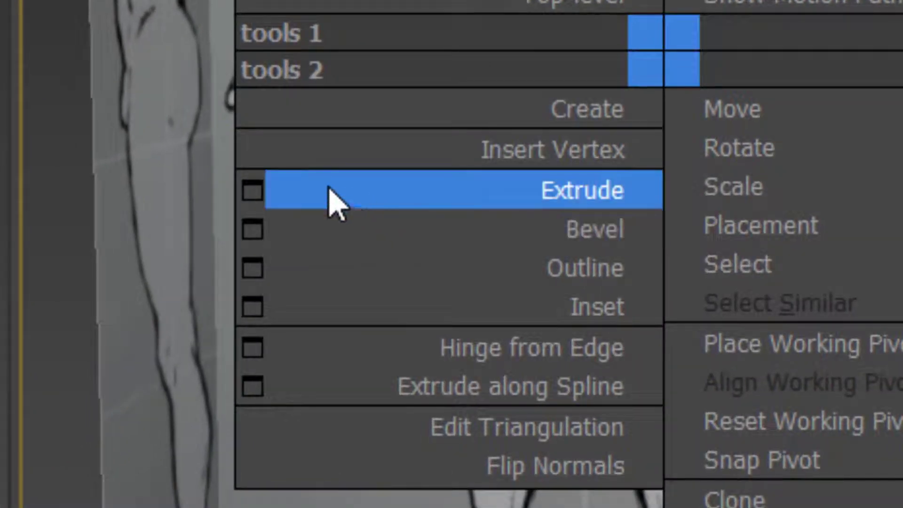
pyautogui.click(251, 190)
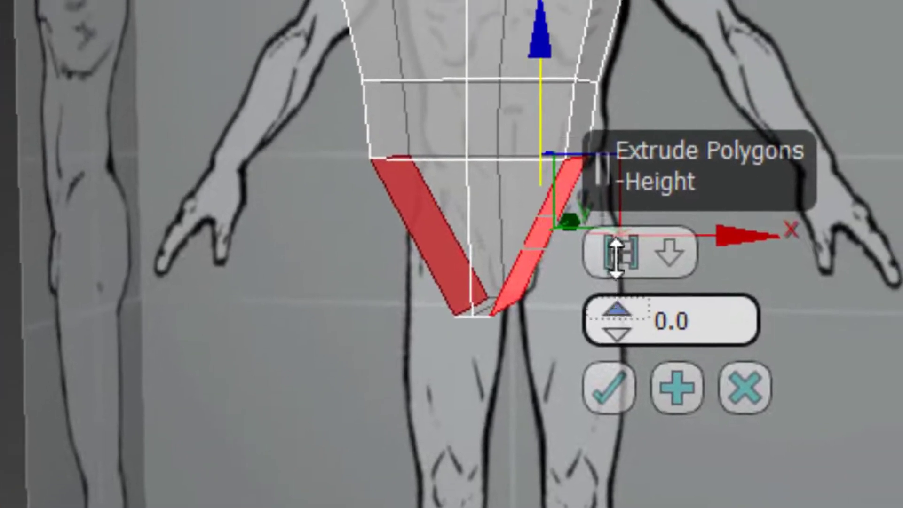
pyautogui.moveTo(616, 259); pyautogui.dragTo(650, 0)
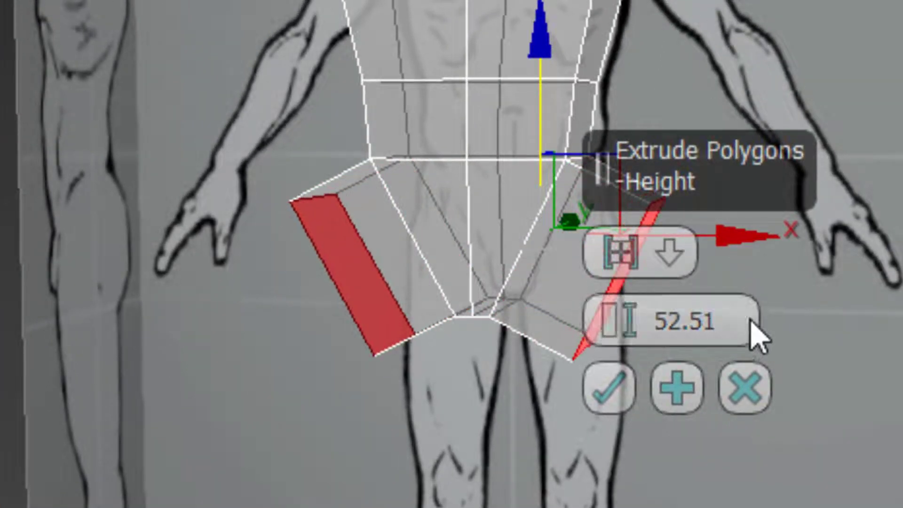
pyautogui.click(618, 388)
# Step: Move the extruded leg polygon straight down over the thigh in the front view
pyautogui.press('f')
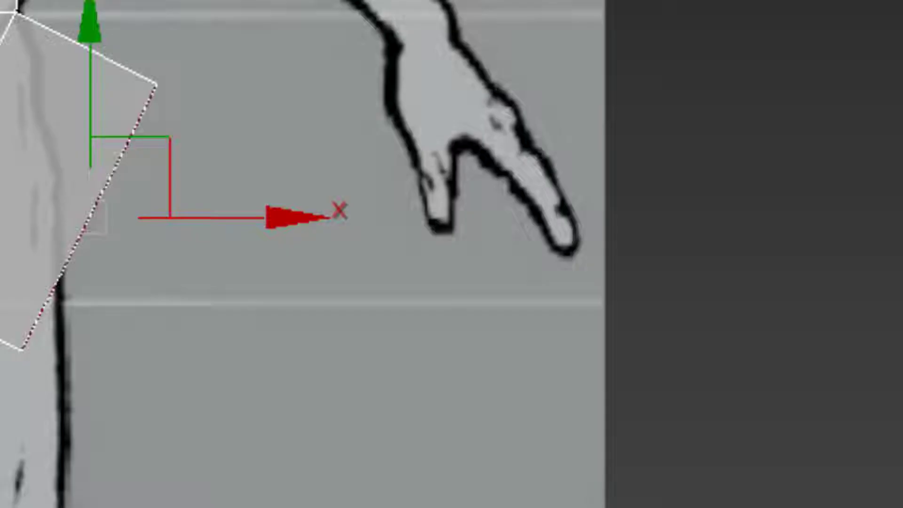
pyautogui.moveTo(647, 317); pyautogui.dragTo(572, 239, button='middle')
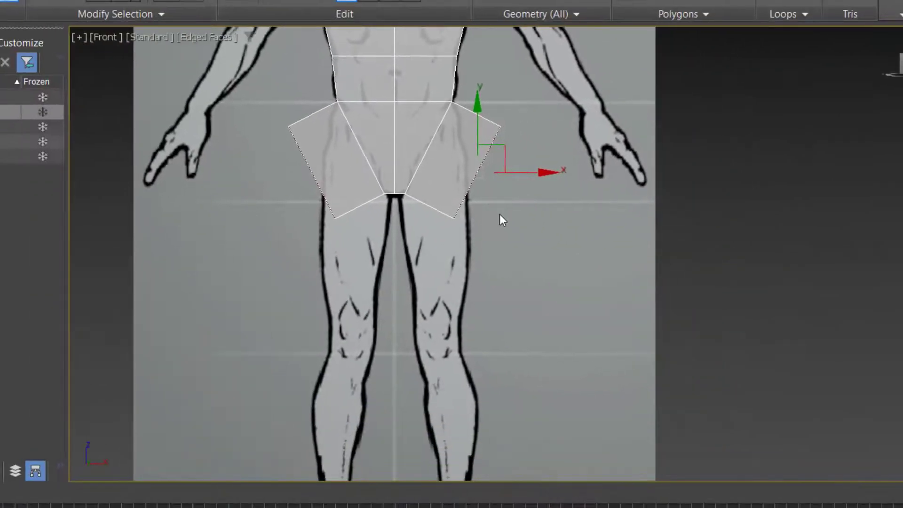
pyautogui.scroll(5, 499, 215)
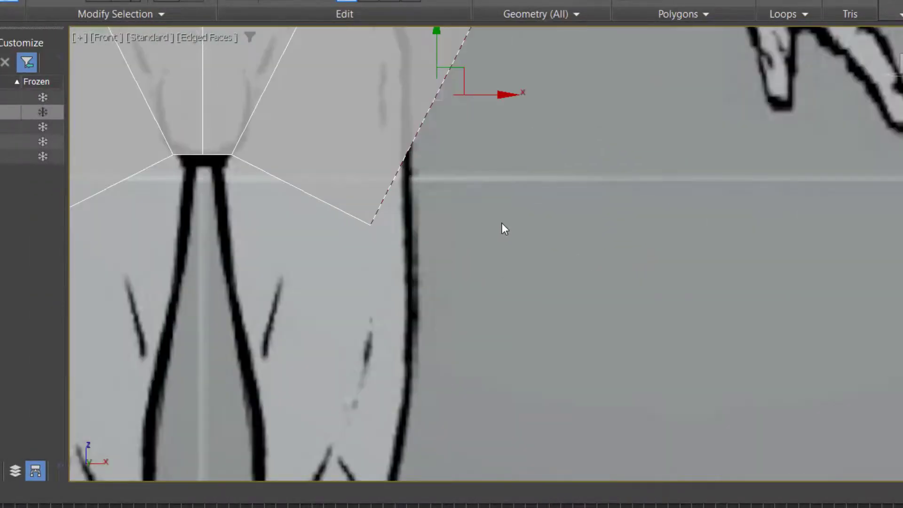
pyautogui.moveTo(502, 228); pyautogui.dragTo(607, 280, button='middle')
pyautogui.scroll(-2, 607, 281)
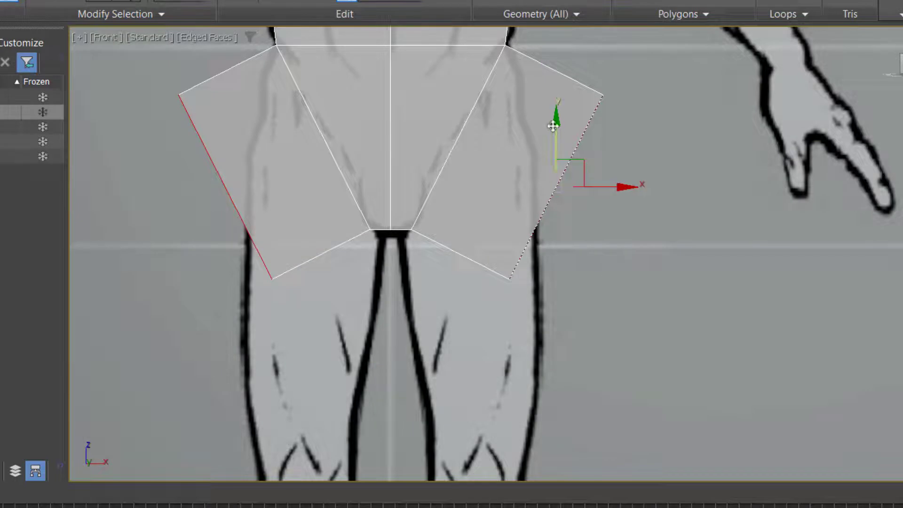
pyautogui.moveTo(556, 126); pyautogui.dragTo(558, 201)
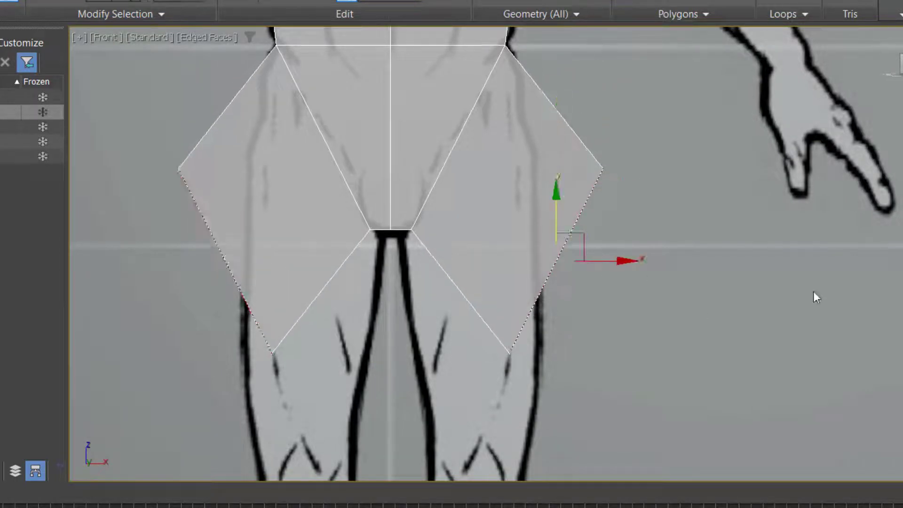
# Step: Move the leg end's inner vertices to just below the crotch and its outer vertices to the outer thigh outline
pyautogui.press('1')
pyautogui.moveTo(453, 416); pyautogui.dragTo(440, 242)
pyautogui.moveTo(654, 135); pyautogui.dragTo(574, 218)
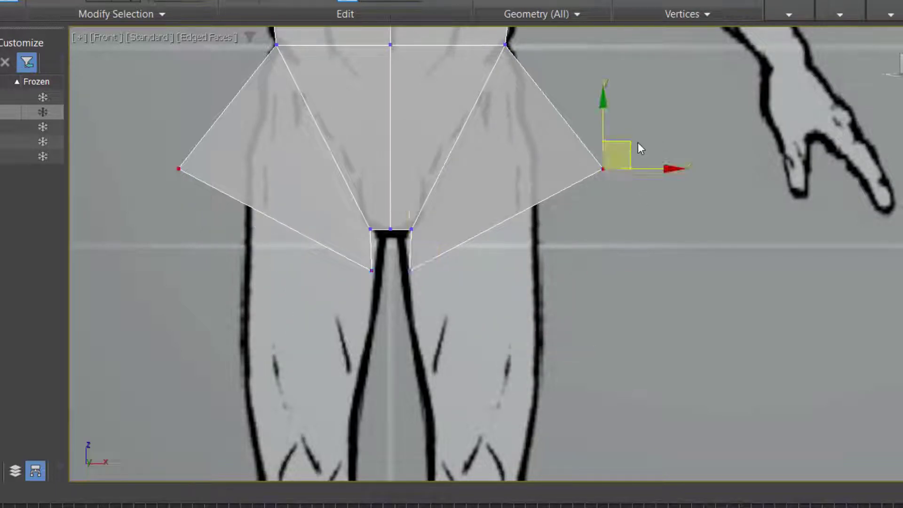
pyautogui.moveTo(628, 142); pyautogui.dragTo(565, 246)
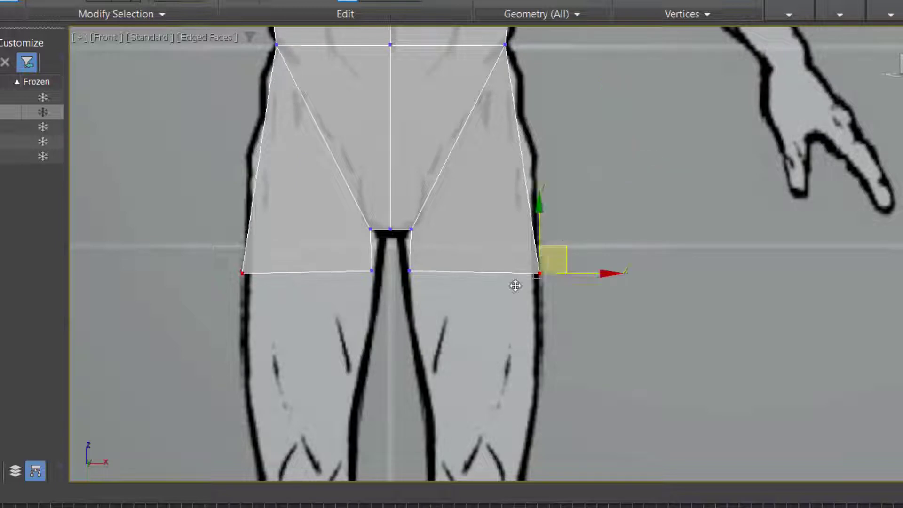
# Step: Scale the leg end's vertices flat vertically and raise them to the reference's horizontal guide line below the crotch
pyautogui.moveTo(405, 326); pyautogui.dragTo(617, 250)
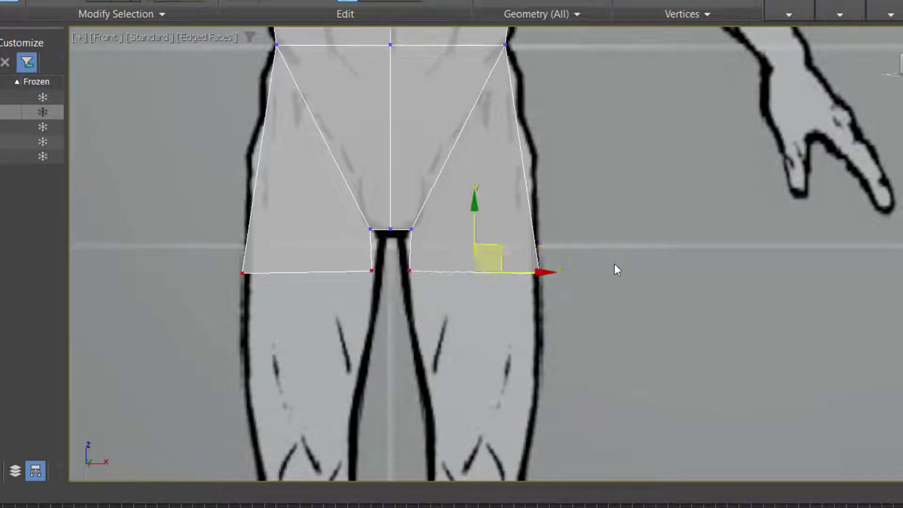
pyautogui.press('r')
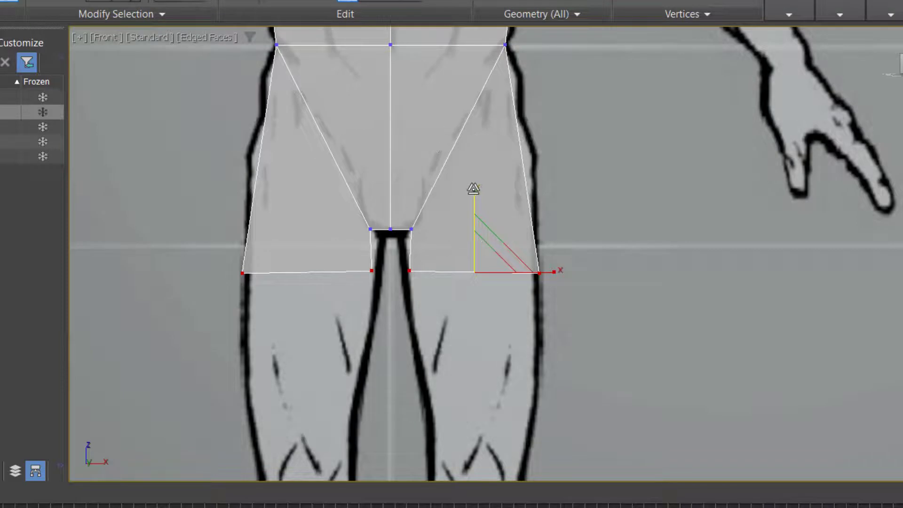
pyautogui.moveTo(473, 188); pyautogui.dragTo(458, 394)
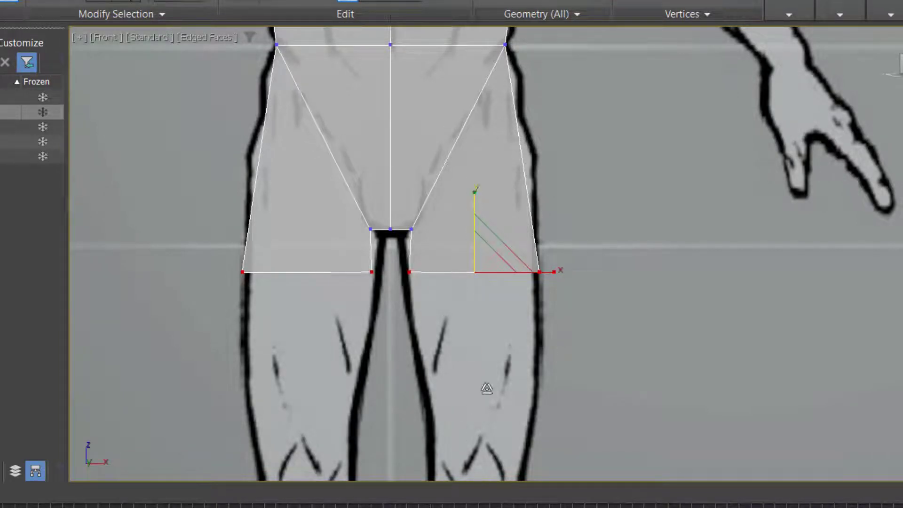
pyautogui.press('w')
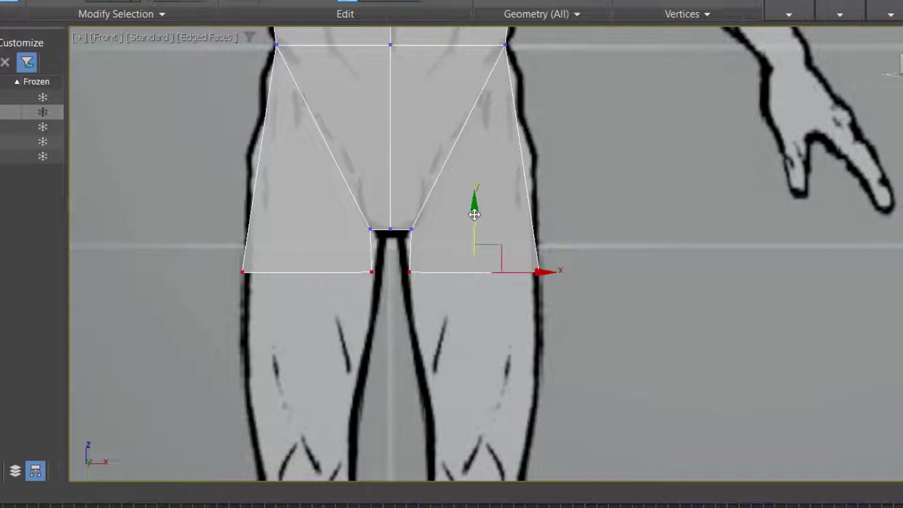
pyautogui.moveTo(473, 202); pyautogui.dragTo(478, 194)
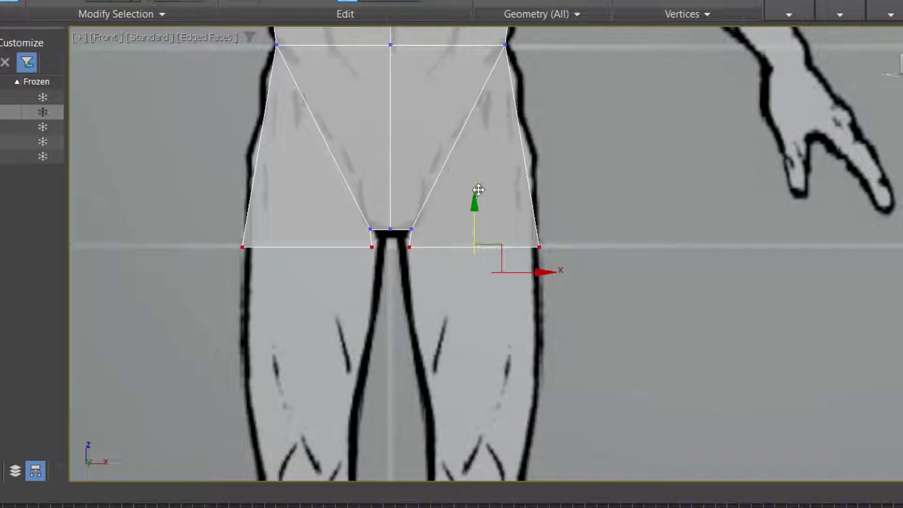
# Step: Move the inner thigh vertices and the crotch corner vertices inward to follow the reference's gap between the legs
pyautogui.scroll(5, 417, 261)
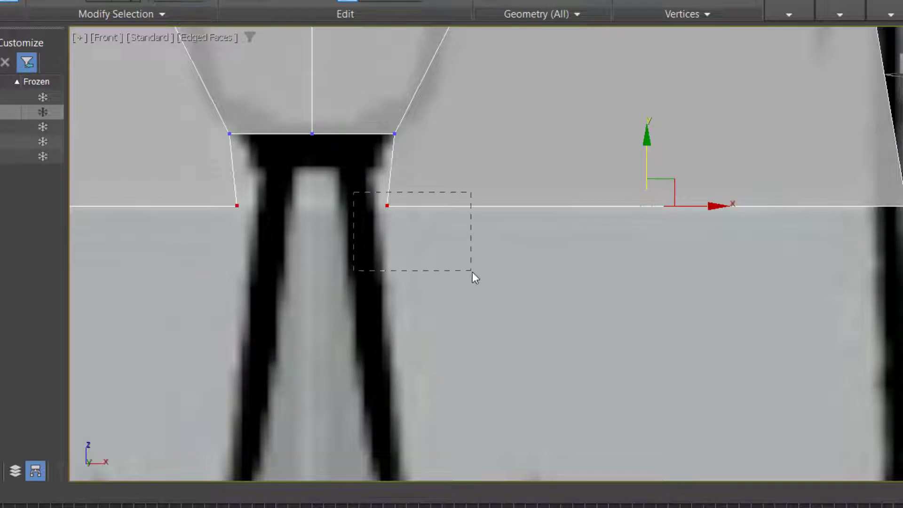
pyautogui.moveTo(472, 272); pyautogui.dragTo(472, 272)
pyautogui.moveTo(440, 204); pyautogui.dragTo(408, 212)
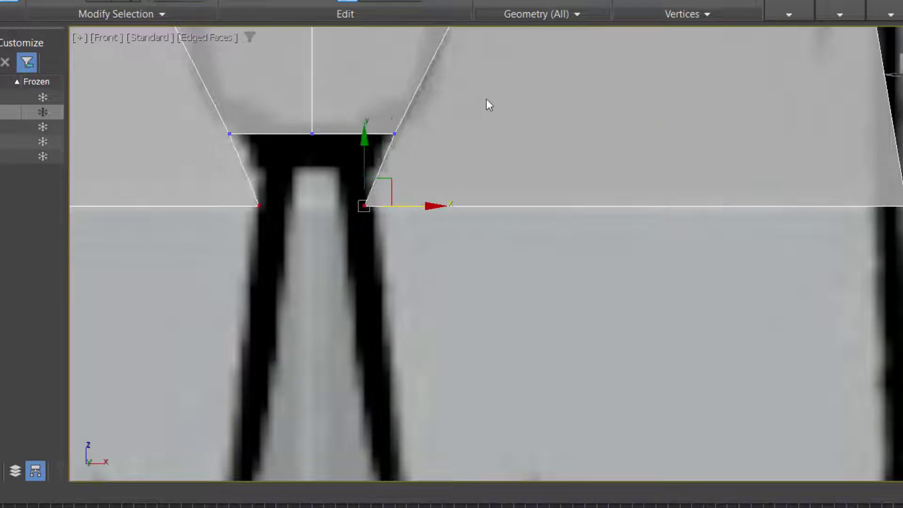
pyautogui.moveTo(500, 89); pyautogui.dragTo(372, 161)
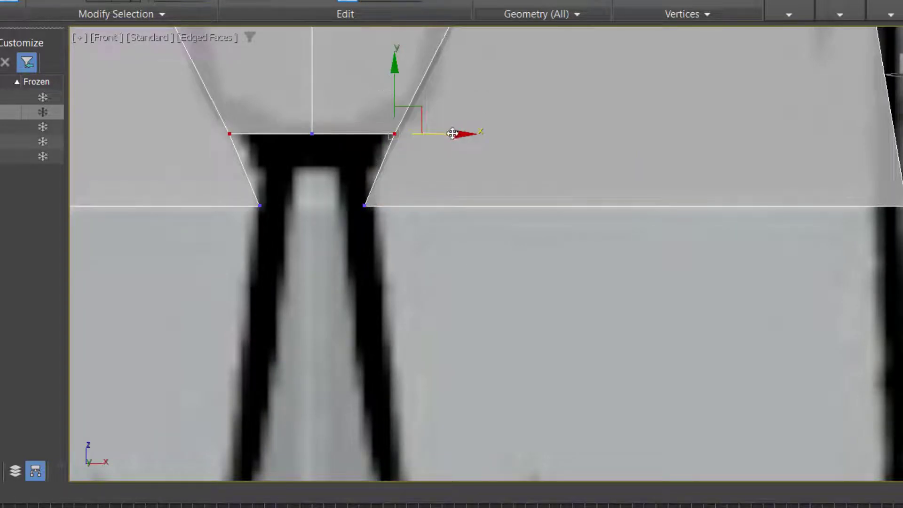
pyautogui.moveTo(448, 134); pyautogui.dragTo(409, 133)
# Step: Move the outer thigh vertices slightly inward onto the front reference's thigh outline
pyautogui.scroll(-3, 501, 167)
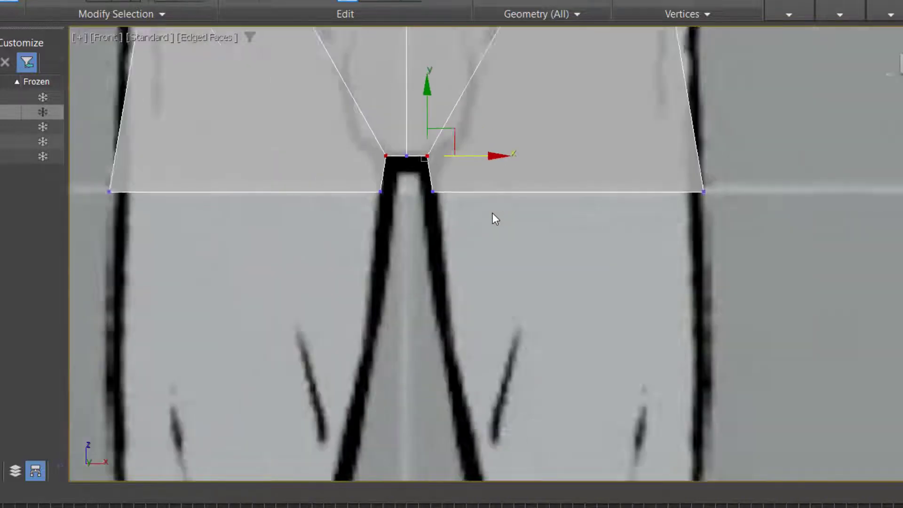
pyautogui.scroll(-3, 493, 214)
pyautogui.scroll(-1, 492, 214)
pyautogui.scroll(4, 515, 198)
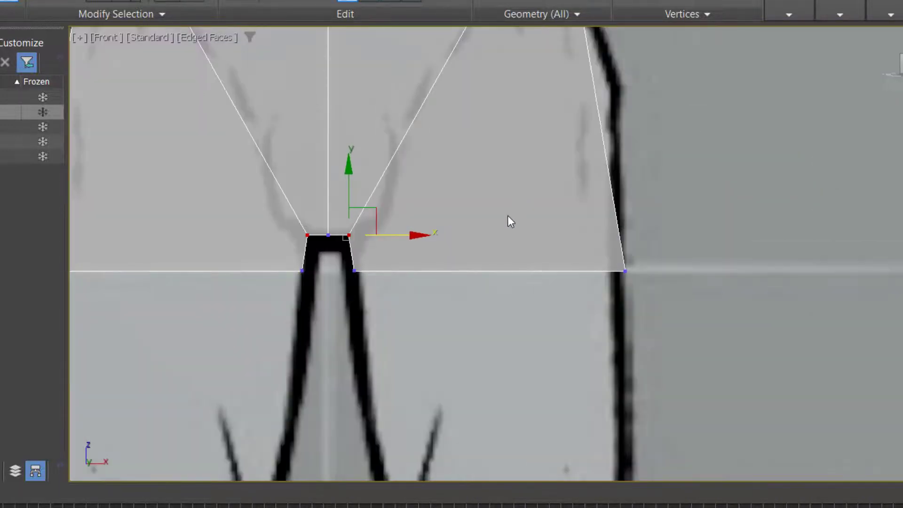
pyautogui.scroll(2, 500, 234)
pyautogui.moveTo(795, 252); pyautogui.dragTo(659, 354)
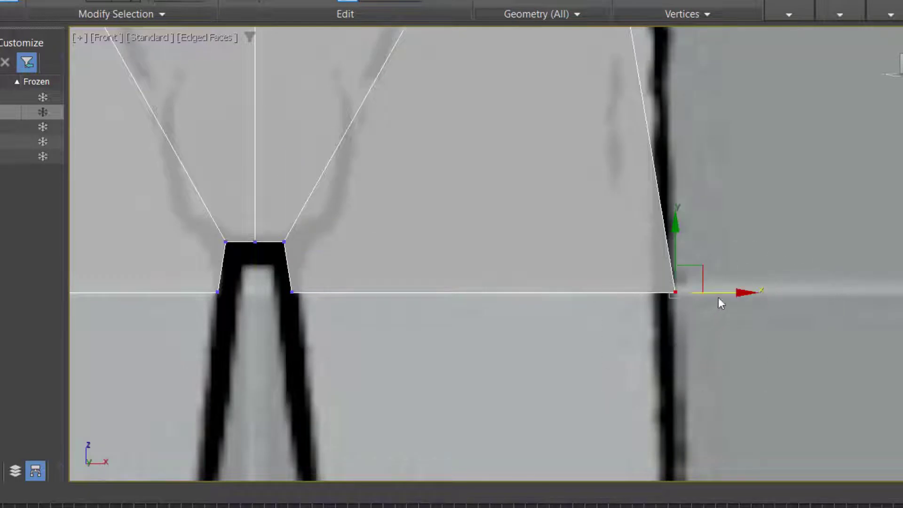
pyautogui.moveTo(718, 293); pyautogui.dragTo(708, 294)
pyautogui.scroll(-3, 454, 376)
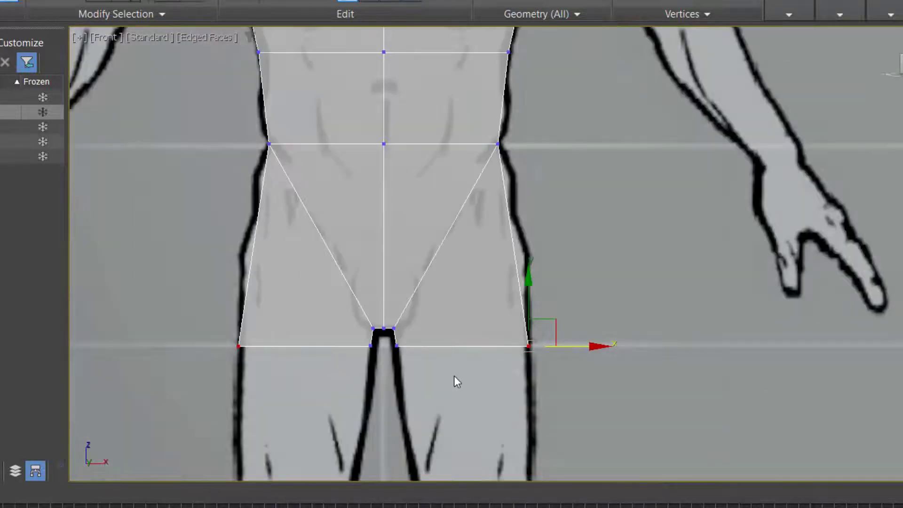
pyautogui.moveTo(448, 399); pyautogui.dragTo(527, 349, button='middle')
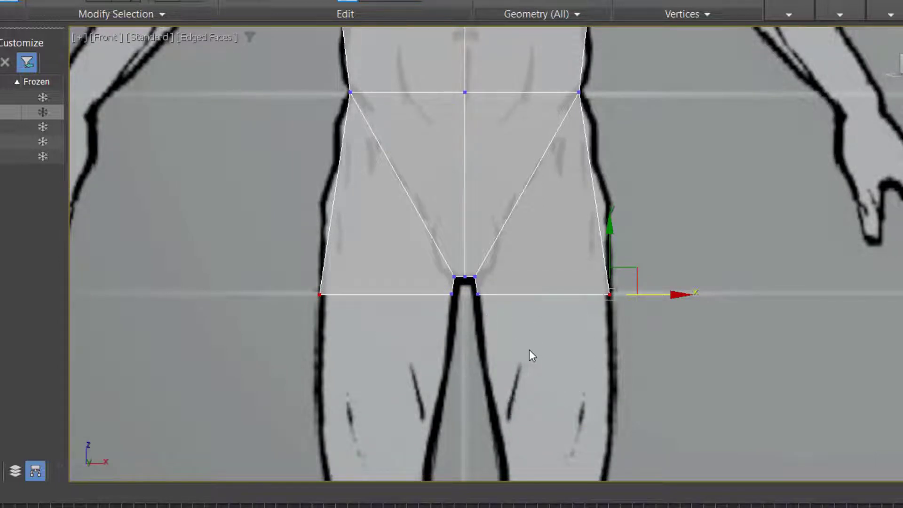
# Step: Extrude the leg's end polygons straight down from below the crotch to about mid-thigh on the front reference
pyautogui.scroll(-3, 529, 349)
pyautogui.moveTo(652, 425); pyautogui.dragTo(492, 248, button='middle')
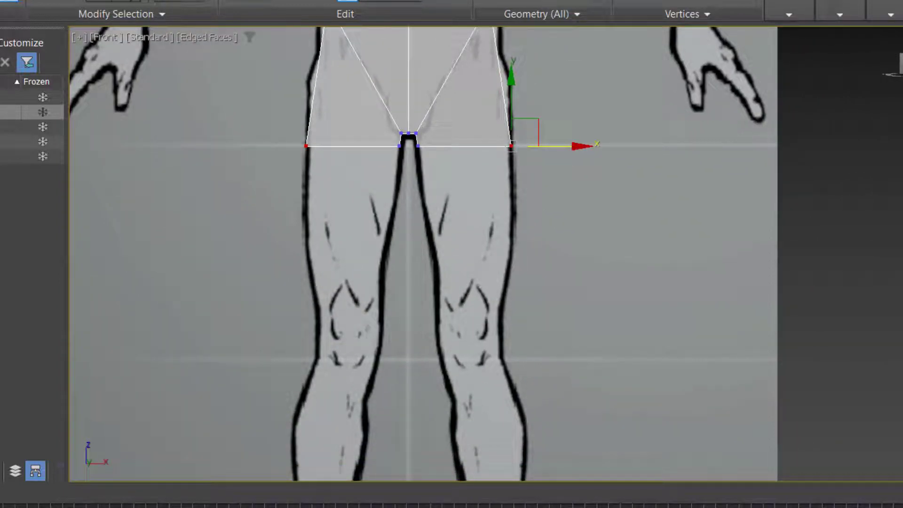
pyautogui.press('4')
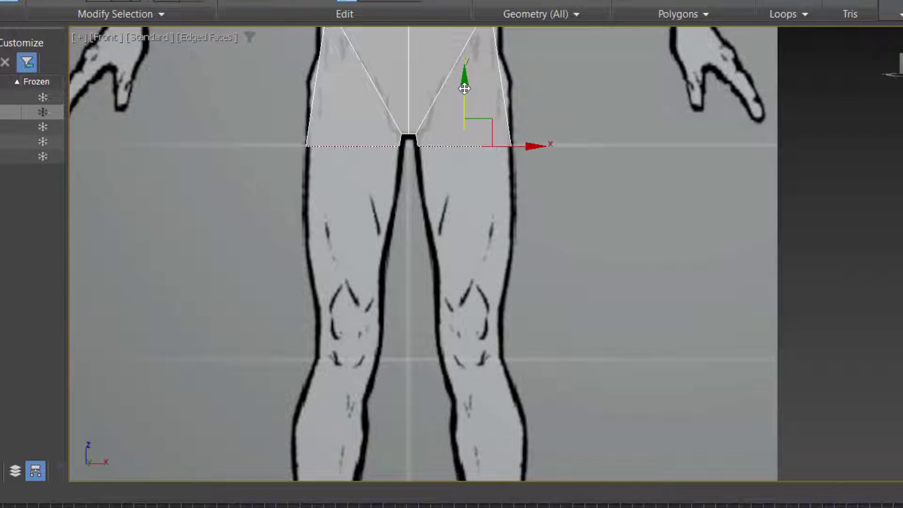
pyautogui.moveTo(464, 89); pyautogui.dragTo(468, 166)
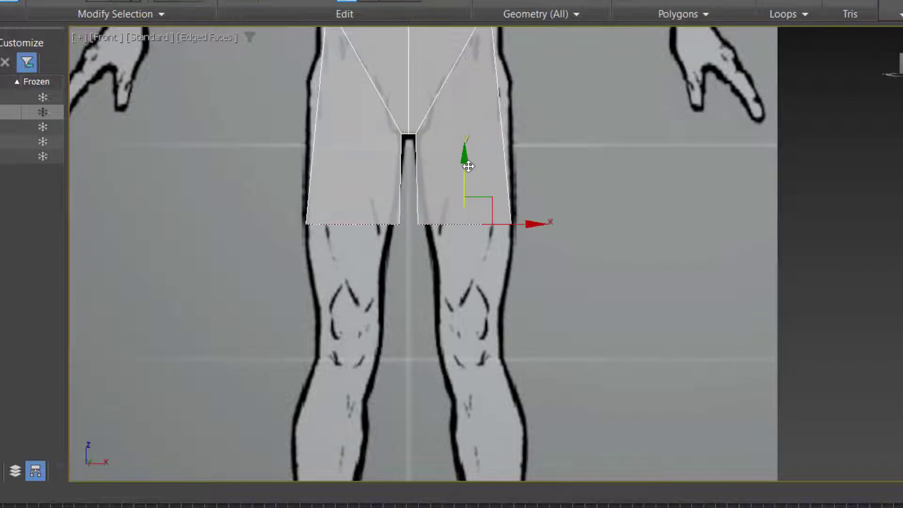
pyautogui.hotkey('ctrl', 'z')
pyautogui.hotkey('alt', 'w')
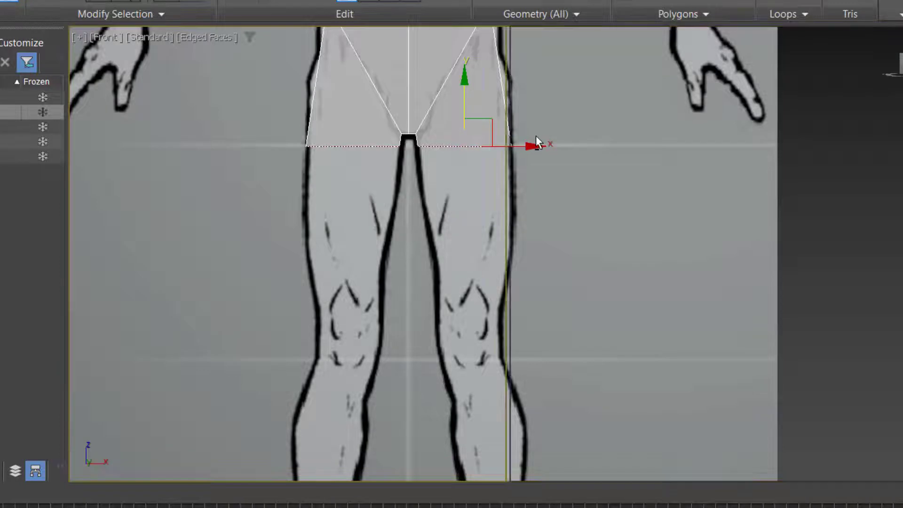
pyautogui.keyDown('alt'); pyautogui.moveTo(741, 353); pyautogui.dragTo(790, 314, button='middle'); pyautogui.keyUp('alt')
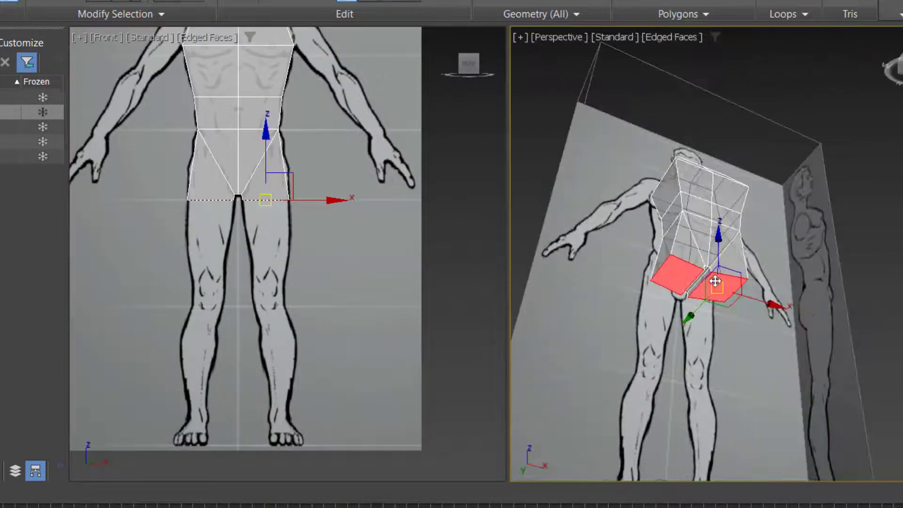
pyautogui.click(264, 147)
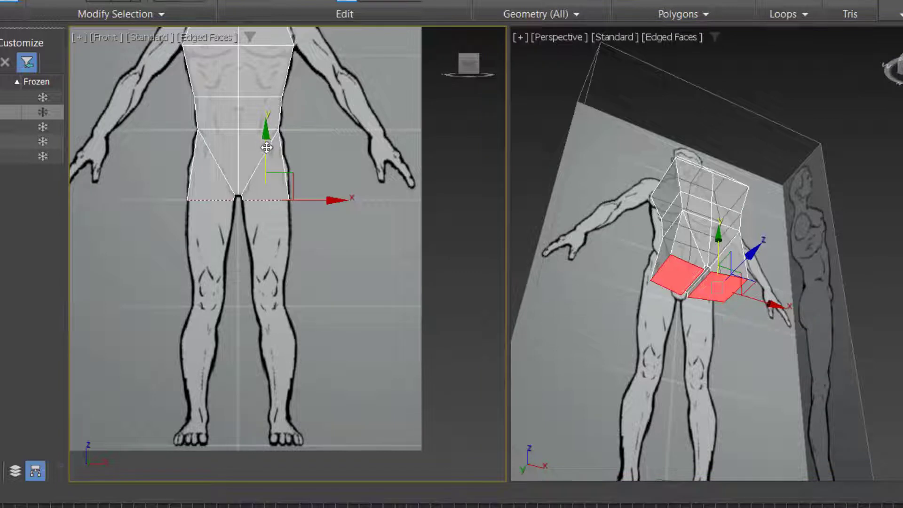
pyautogui.moveTo(267, 147); pyautogui.dragTo(269, 191)
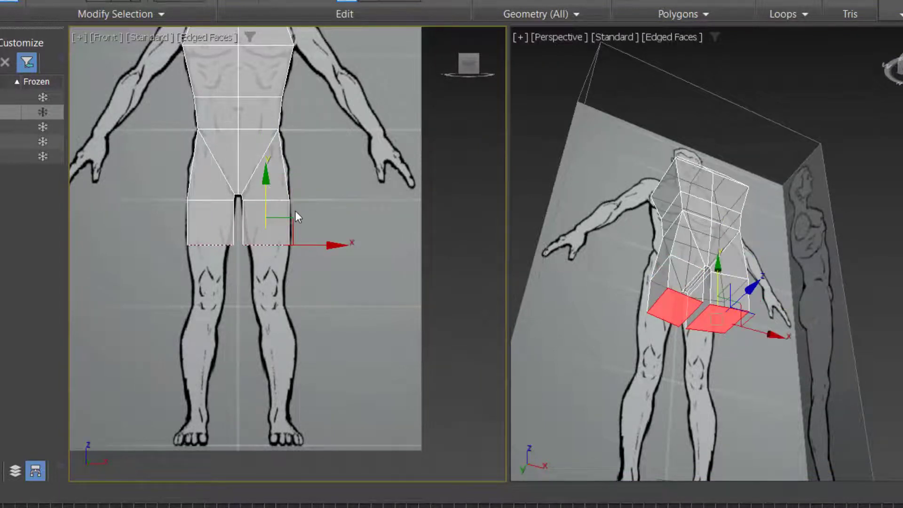
# Step: Shift the mid-thigh leg ends slightly outward and move their inner vertices onto the reference's inner thigh outline
pyautogui.hotkey('alt', 'w')
pyautogui.scroll(5, 482, 308)
pyautogui.scroll(-5, 489, 282)
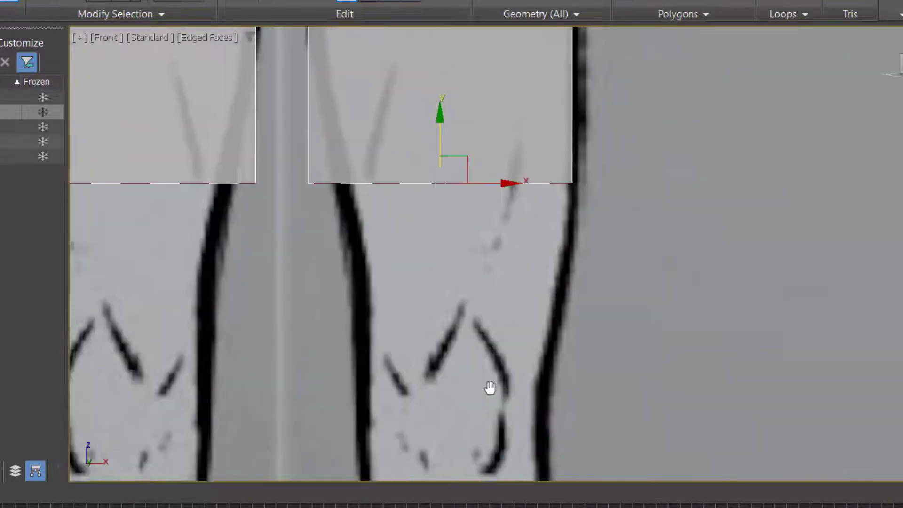
pyautogui.moveTo(480, 264); pyautogui.dragTo(496, 261)
pyautogui.press('2')
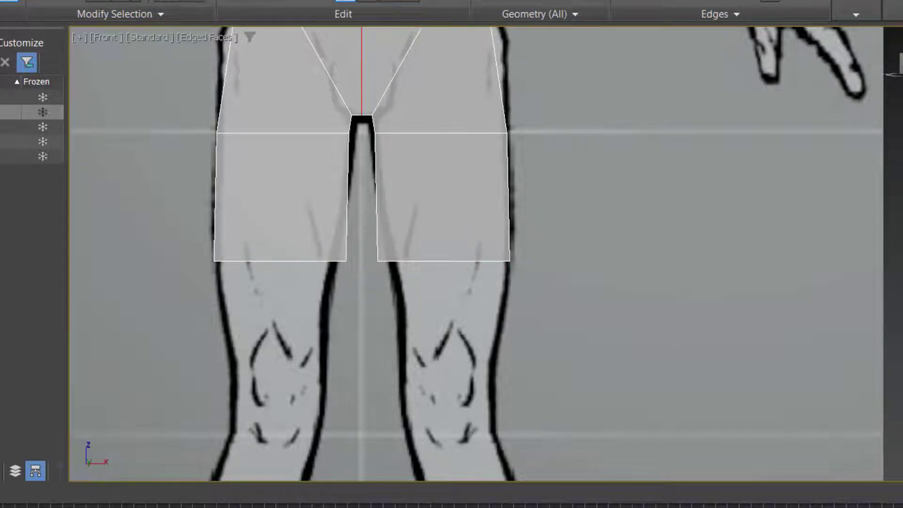
pyautogui.press('1')
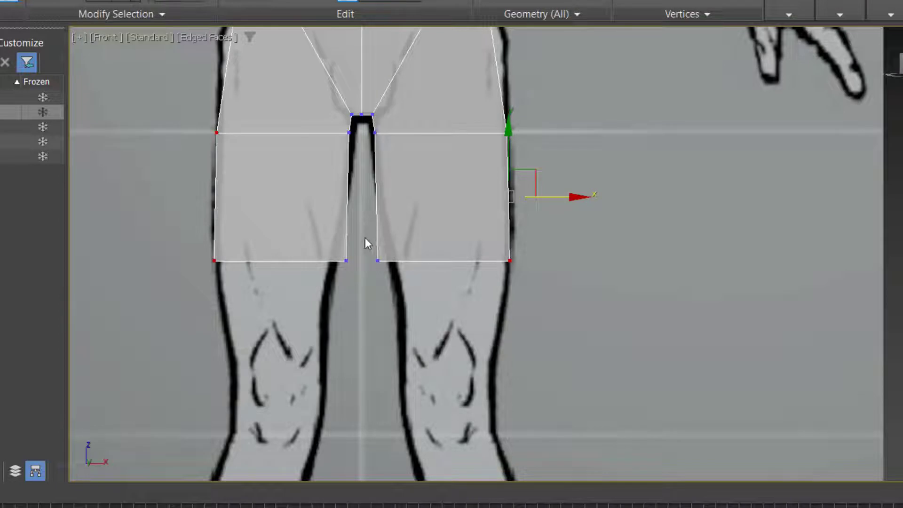
pyautogui.moveTo(365, 238); pyautogui.dragTo(417, 309)
pyautogui.moveTo(432, 262); pyautogui.dragTo(450, 263)
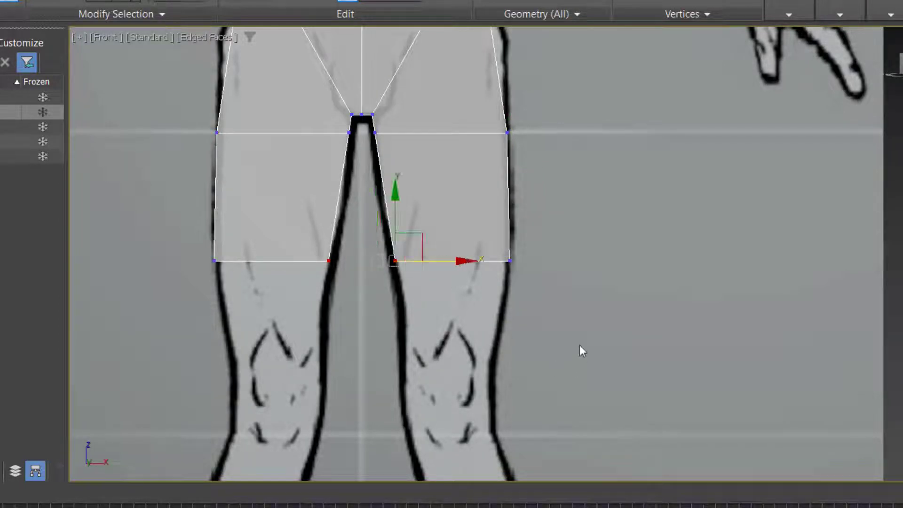
# Step: Extrude the leg ends down to just above the knees and fit their inner and outer vertices to the front reference's outline
pyautogui.press('2')
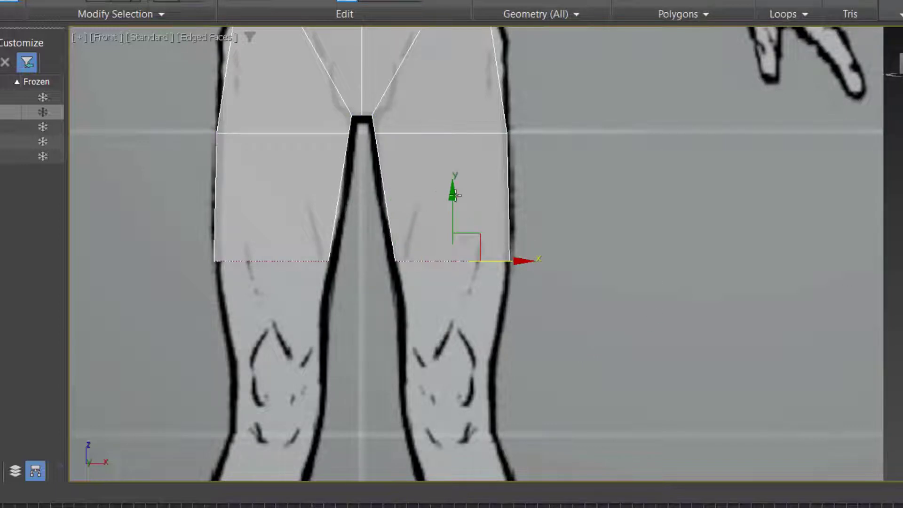
pyautogui.keyDown('shift'); pyautogui.moveTo(451, 208); pyautogui.dragTo(443, 275); pyautogui.keyUp('shift')
pyautogui.press('1')
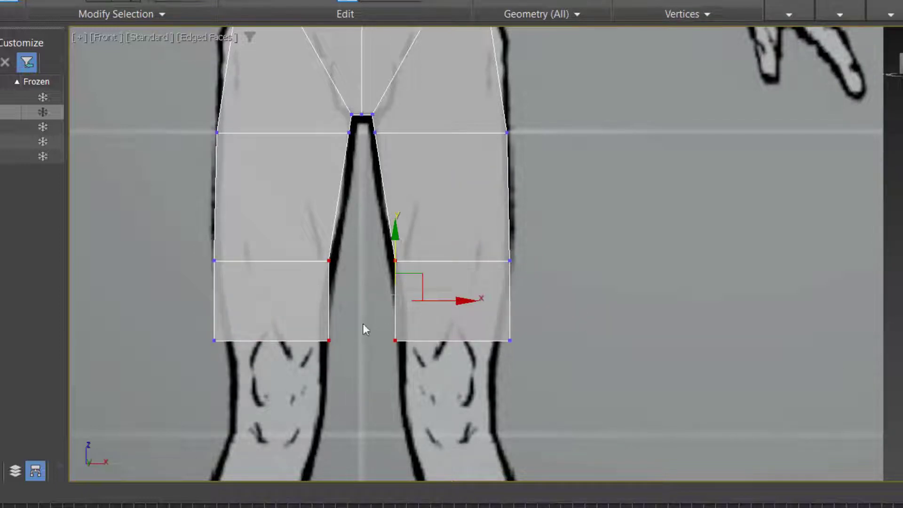
pyautogui.press('1')
pyautogui.press('1')
pyautogui.moveTo(375, 311); pyautogui.dragTo(441, 340)
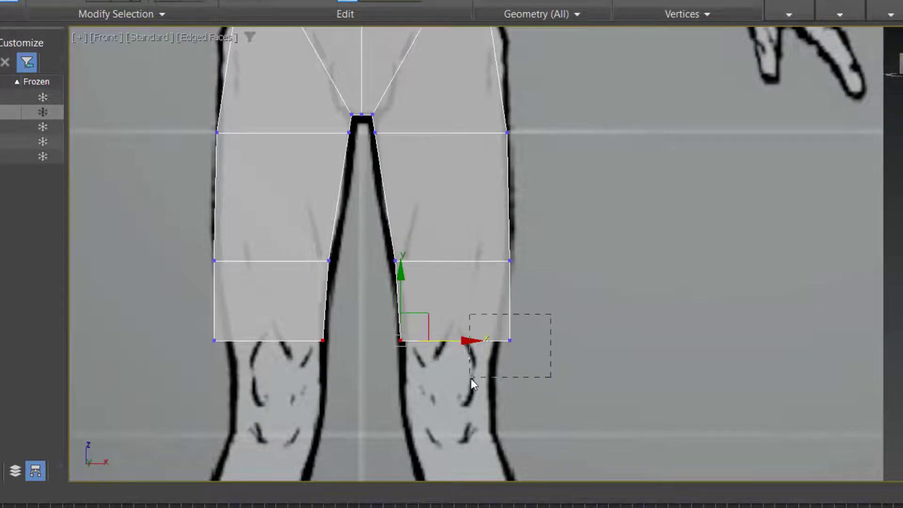
pyautogui.moveTo(471, 378); pyautogui.dragTo(471, 378)
pyautogui.moveTo(551, 339); pyautogui.dragTo(539, 339)
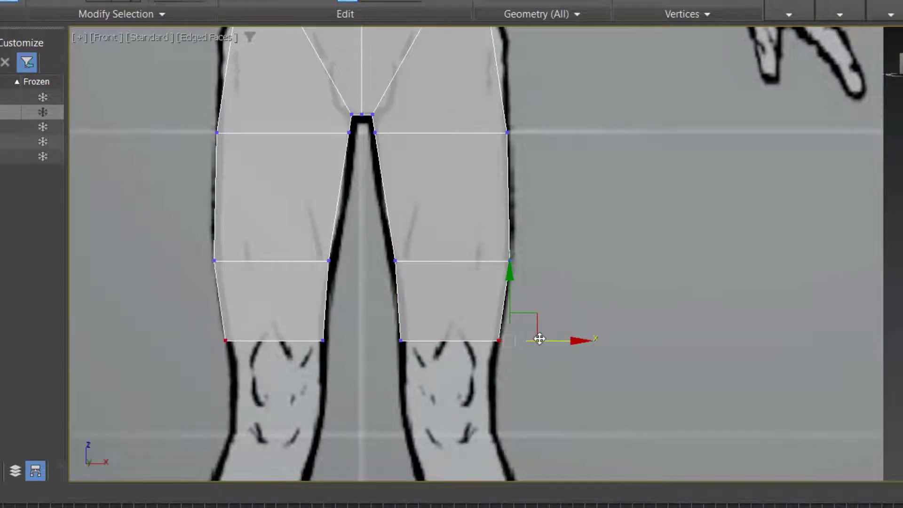
# Step: Switch to the left view and examine how the extruded leg lines up with the side reference
pyautogui.moveTo(552, 413); pyautogui.dragTo(608, 191, button='middle')
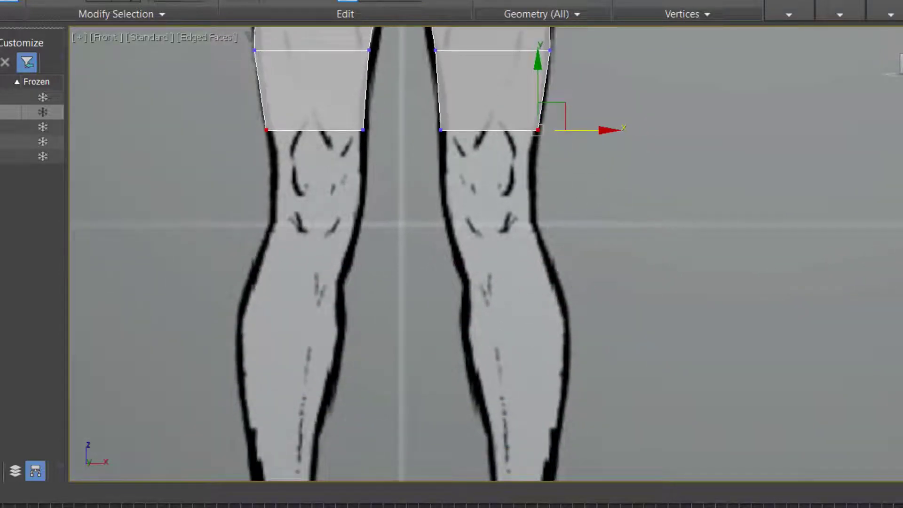
pyautogui.press('2')
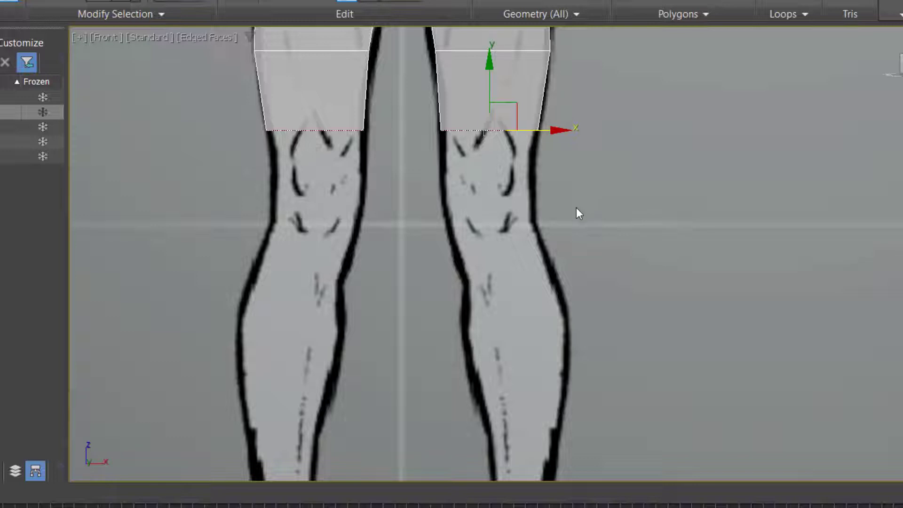
pyautogui.hotkey('alt', 'w')
pyautogui.hotkey('alt', 'w')
pyautogui.press('l')
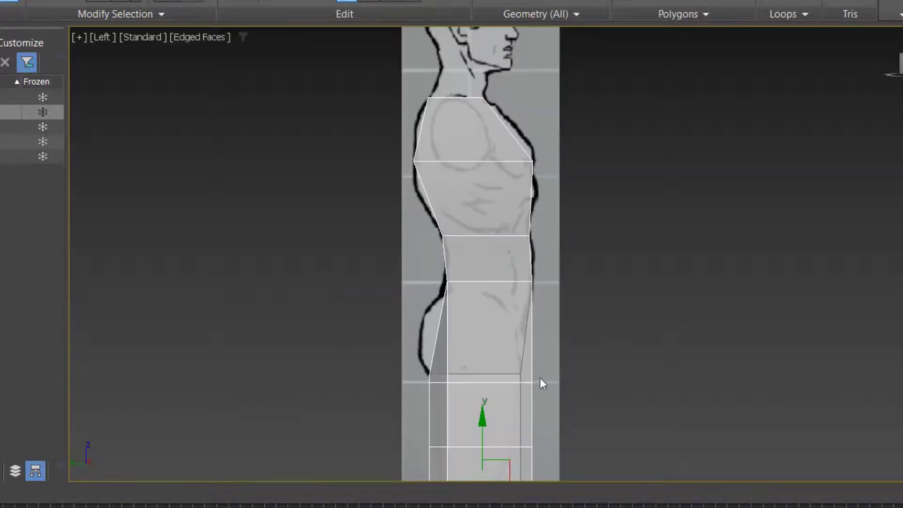
pyautogui.keyDown('alt'); pyautogui.moveTo(665, 354); pyautogui.dragTo(647, 181, button='middle'); pyautogui.keyUp('alt')
pyautogui.press('l')
pyautogui.moveTo(691, 329); pyautogui.dragTo(686, 97, button='middle')
pyautogui.scroll(4, 587, 305)
pyautogui.moveTo(561, 329); pyautogui.dragTo(675, 289, button='middle')
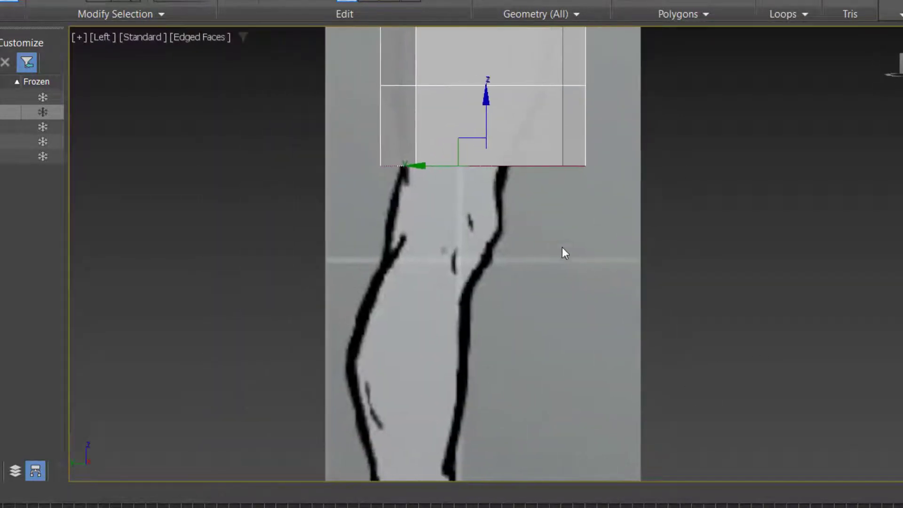
pyautogui.scroll(2, 485, 168)
pyautogui.scroll(-4, 490, 187)
pyautogui.moveTo(537, 292); pyautogui.dragTo(517, 381, button='middle')
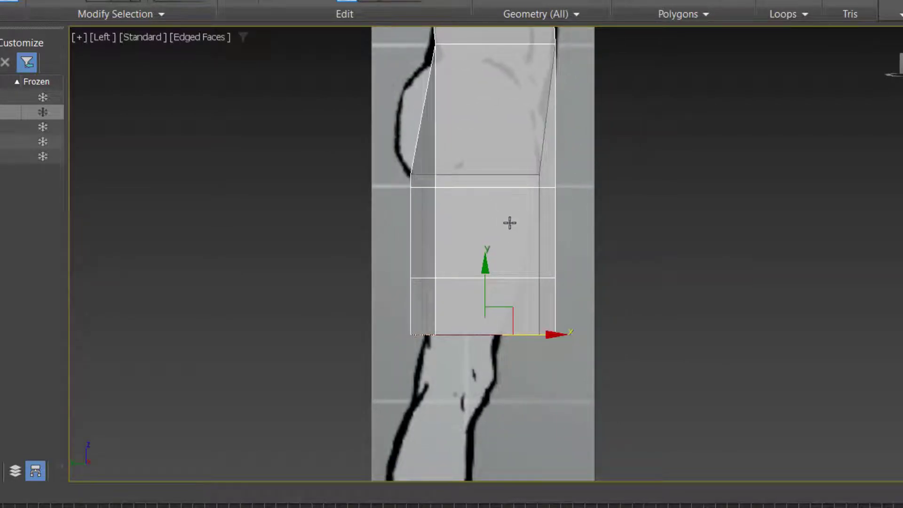
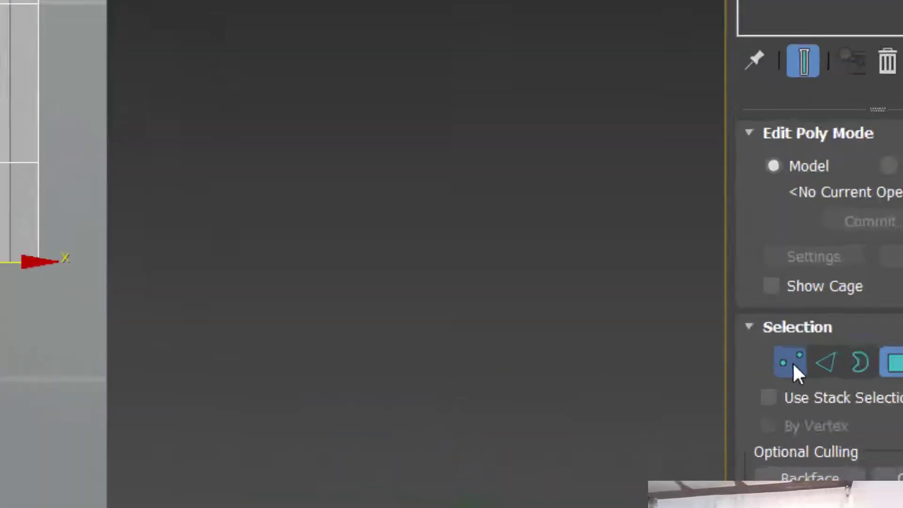
# Step: Scale the back vertices from the crotch to above the knee flat horizontally so they align in one vertical line
pyautogui.click(792, 362)
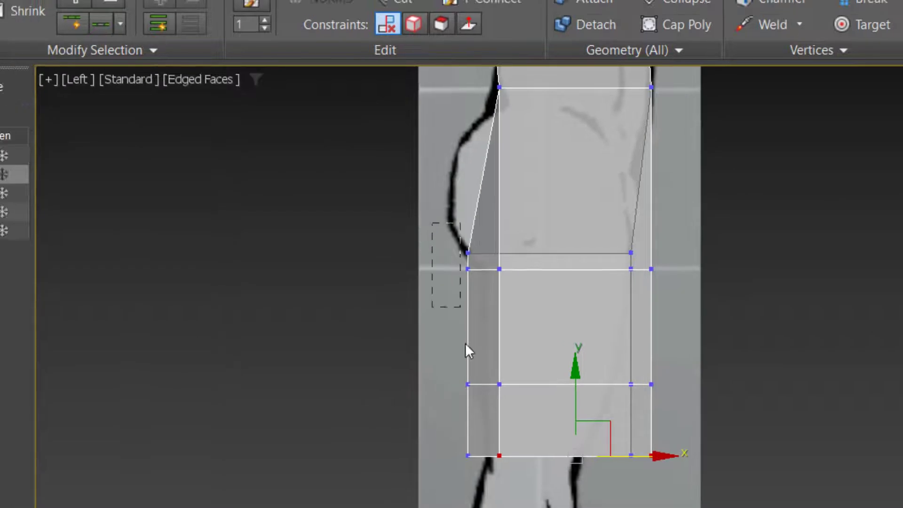
pyautogui.moveTo(465, 343); pyautogui.dragTo(520, 454)
pyautogui.moveTo(441, 218); pyautogui.dragTo(538, 495)
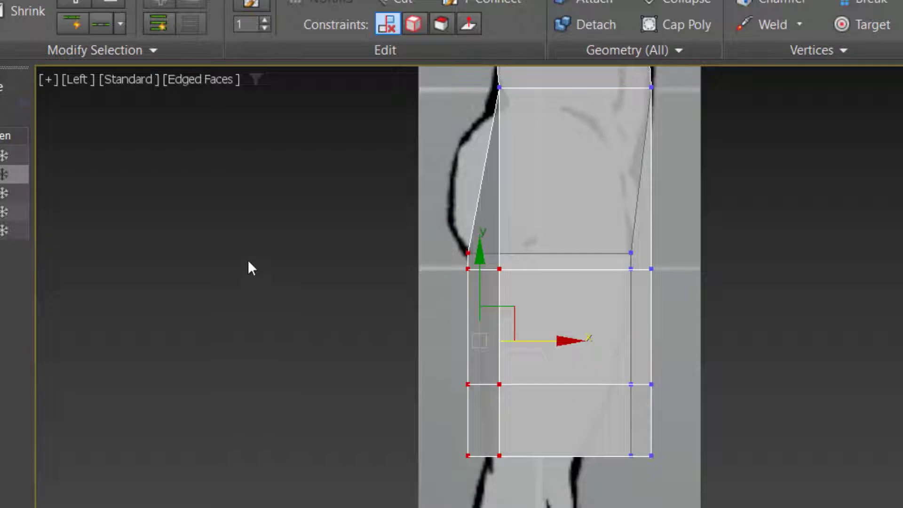
pyautogui.press('r')
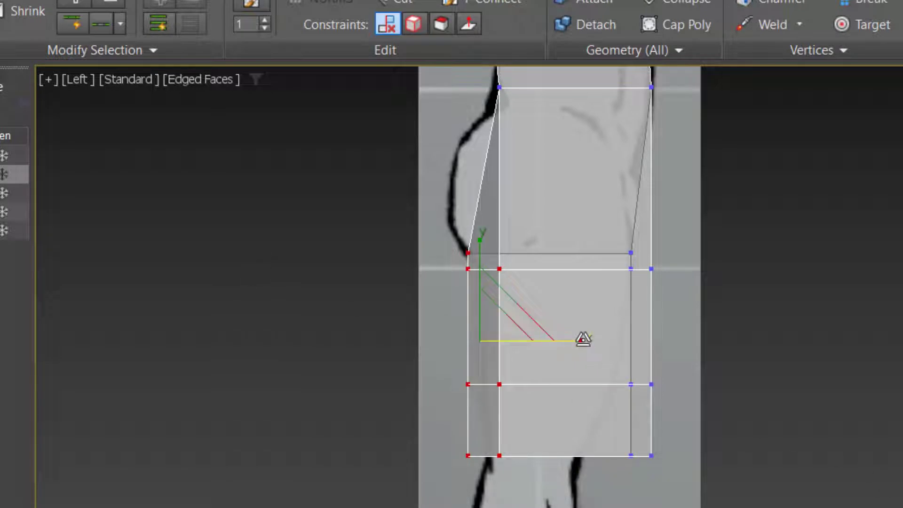
pyautogui.moveTo(583, 339); pyautogui.dragTo(71, 334)
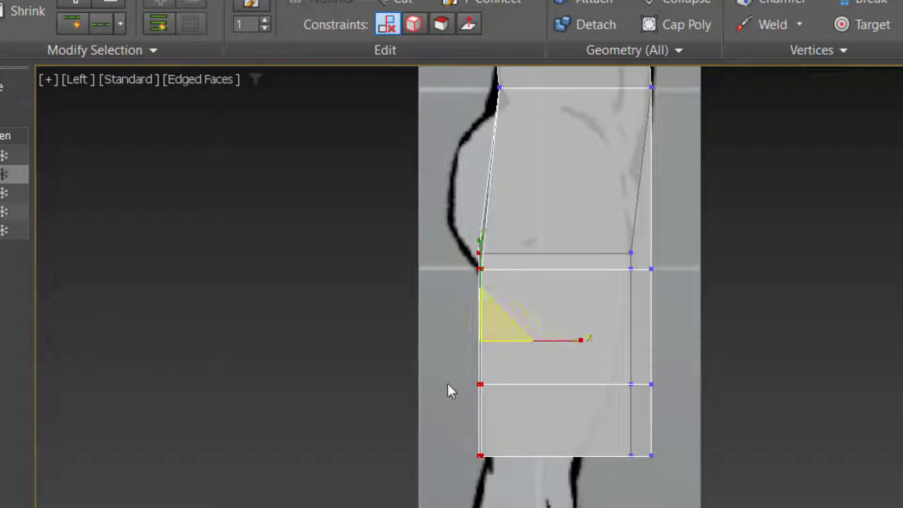
pyautogui.hotkey('ctrl', 'z')
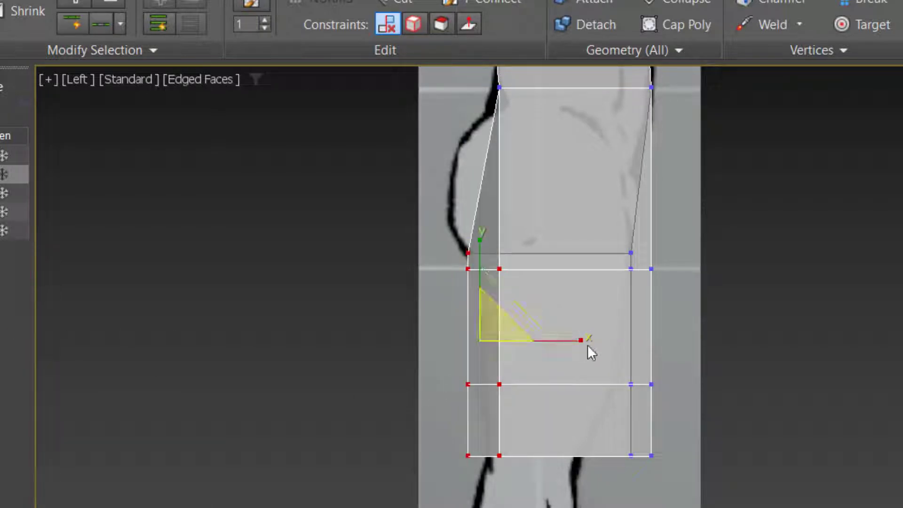
pyautogui.moveTo(585, 340); pyautogui.dragTo(623, 345)
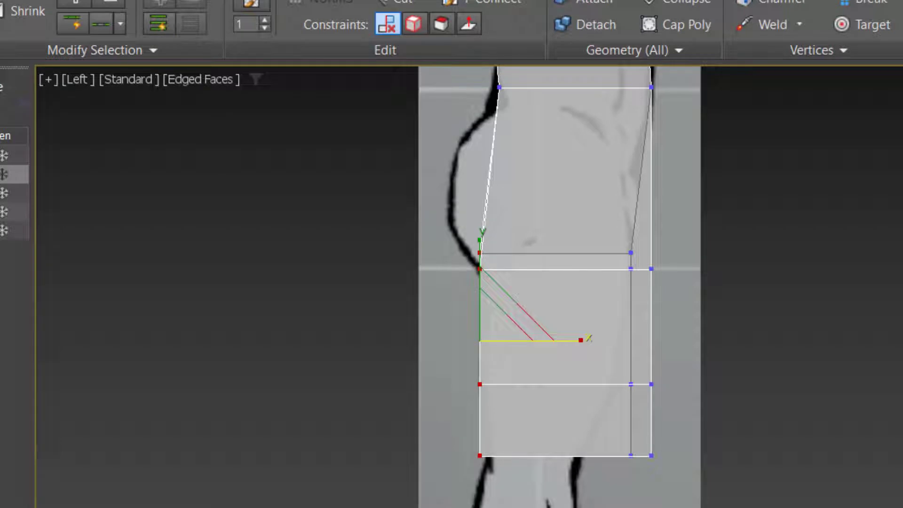
# Step: Scale the front vertices from the crotch to above the knee flat horizontally so they form one vertical line
pyautogui.moveTo(594, 419); pyautogui.dragTo(529, 505)
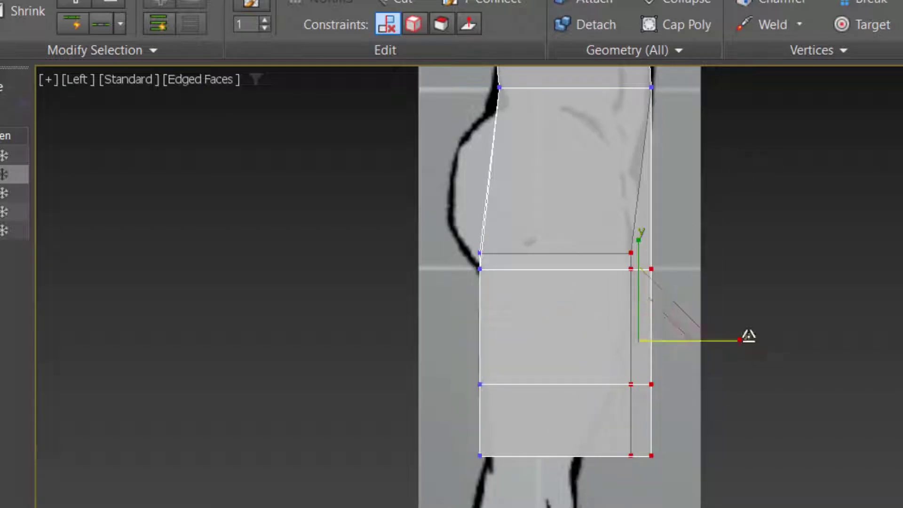
pyautogui.moveTo(748, 339); pyautogui.dragTo(546, 336)
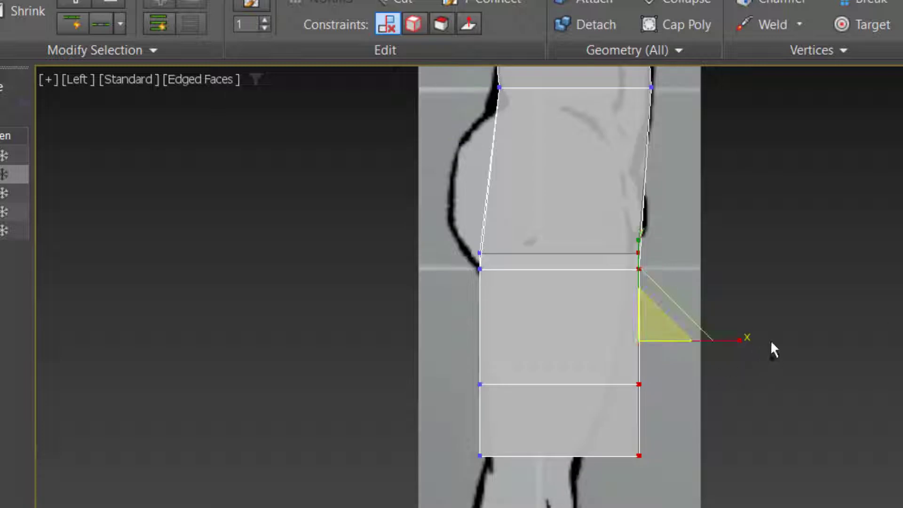
pyautogui.hotkey('ctrl', 'z')
pyautogui.moveTo(744, 337); pyautogui.dragTo(399, 262)
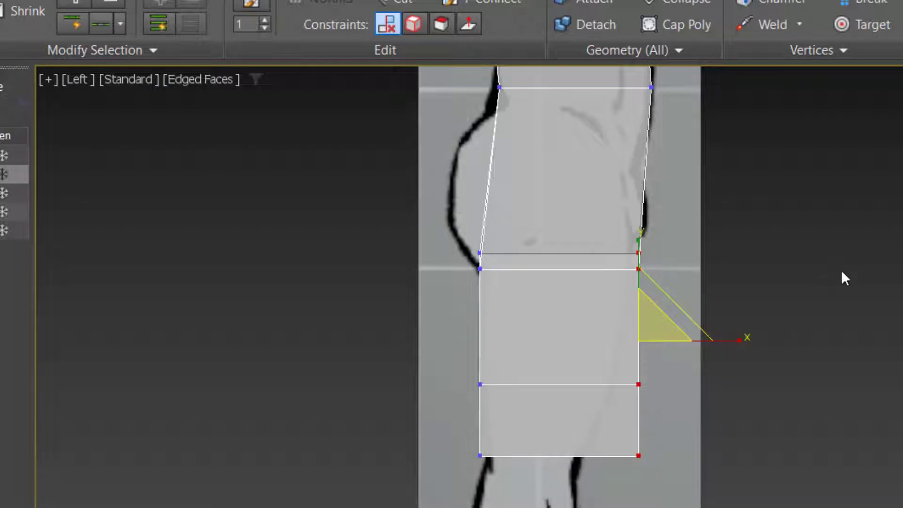
pyautogui.press('w')
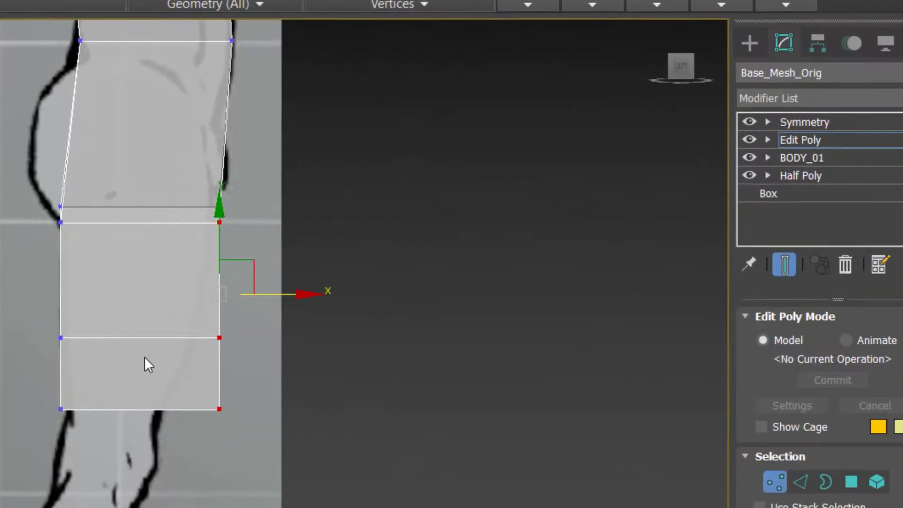
# Step: Turn off the Symmetry modifier's display and move the leg's front vertices slightly back to meet the side reference's upper thigh outline
pyautogui.scroll(2, 574, 403)
pyautogui.press('ctrl')
pyautogui.press('ctrl')
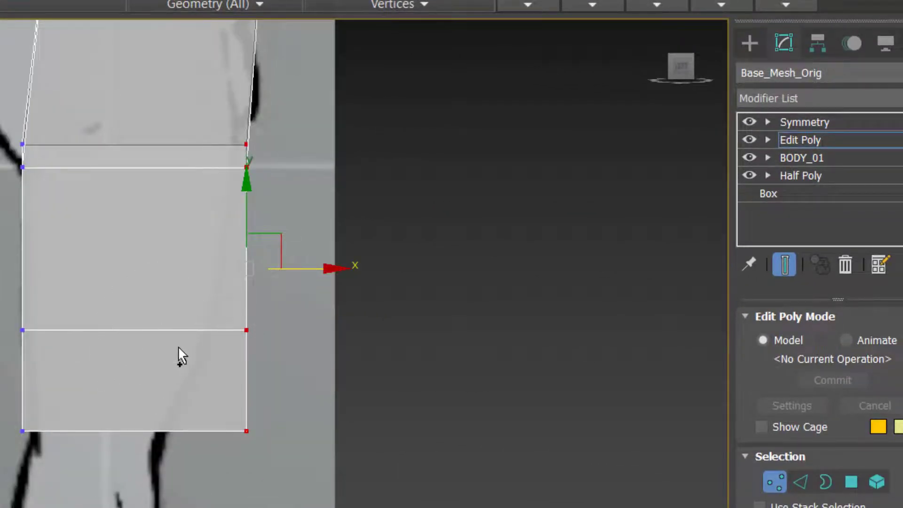
pyautogui.press('ctrl')
pyautogui.click(751, 123)
pyautogui.moveTo(341, 107); pyautogui.dragTo(246, 430)
pyautogui.moveTo(329, 268); pyautogui.dragTo(317, 268)
# Step: Move the front vertices at mid-thigh and above the knee back onto the side reference's front thigh outline
pyautogui.moveTo(195, 422); pyautogui.dragTo(166, 470)
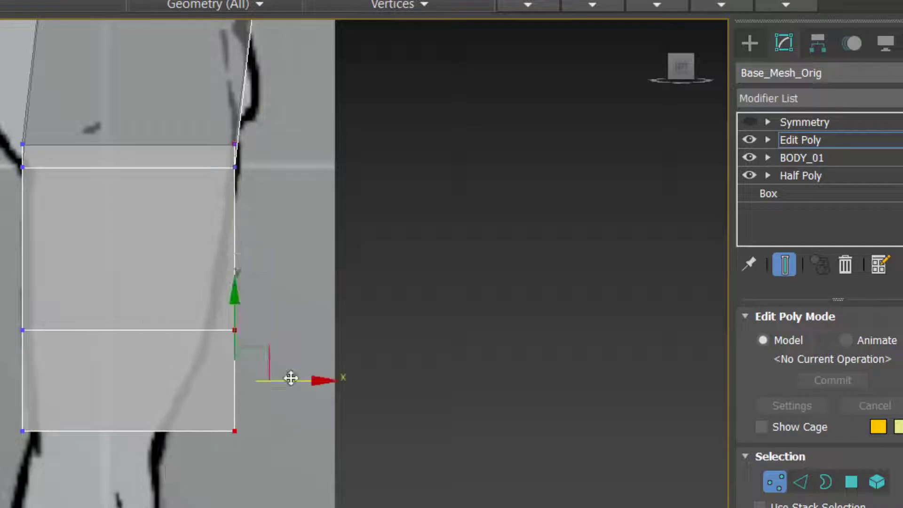
pyautogui.moveTo(302, 373); pyautogui.dragTo(274, 373)
pyautogui.moveTo(157, 389); pyautogui.dragTo(298, 494)
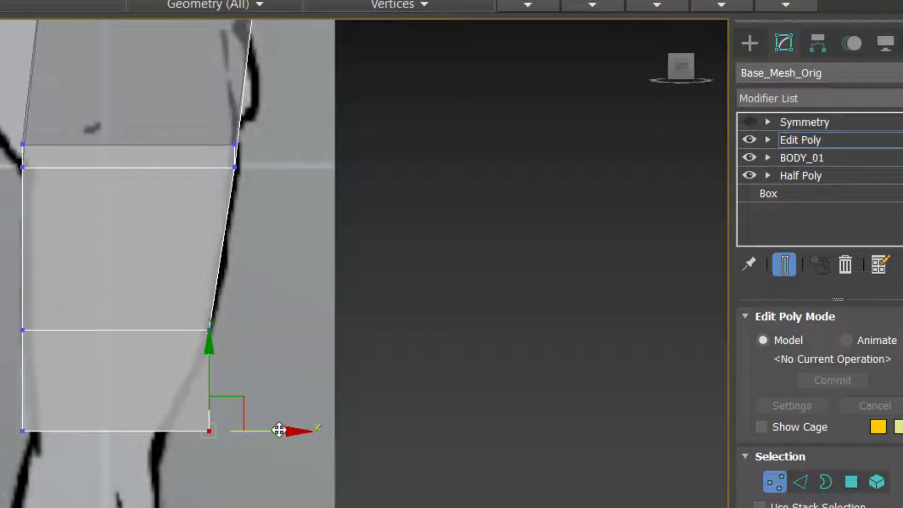
pyautogui.moveTo(280, 429); pyautogui.dragTo(236, 429)
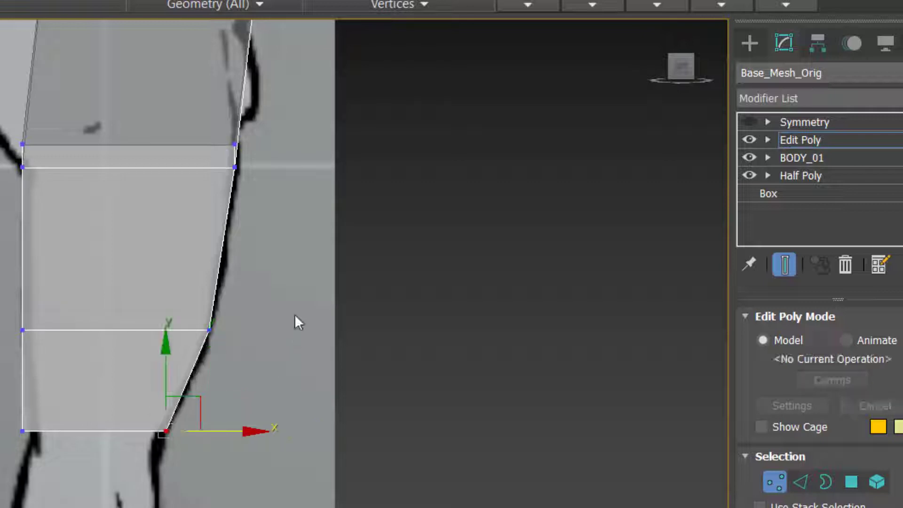
# Step: Fine-tune the front mid-thigh vertices so they sit on the side reference's front thigh outline
pyautogui.moveTo(292, 313); pyautogui.dragTo(176, 369)
pyautogui.moveTo(280, 325); pyautogui.dragTo(255, 333)
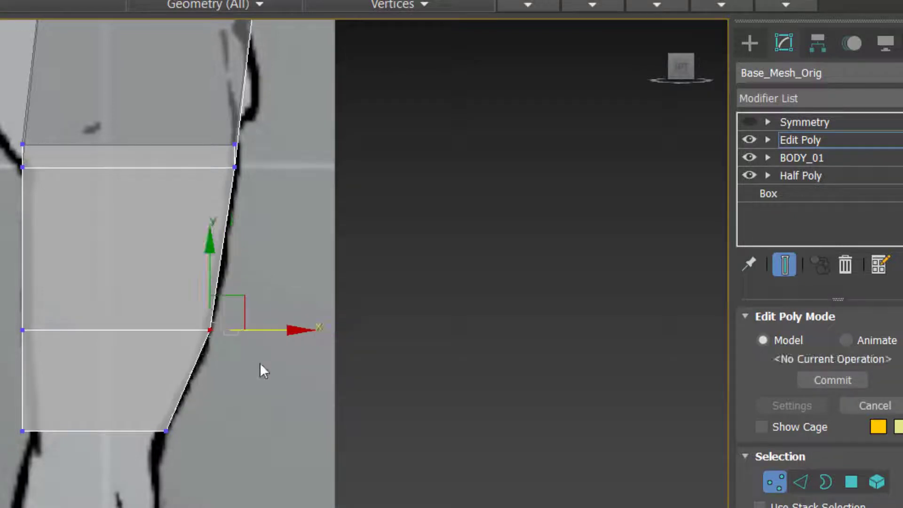
pyautogui.click(260, 376)
# Step: Move the back vertices from above the knee up to the crotch onto the side reference's back thigh outline
pyautogui.moveTo(49, 455); pyautogui.dragTo(50, 453)
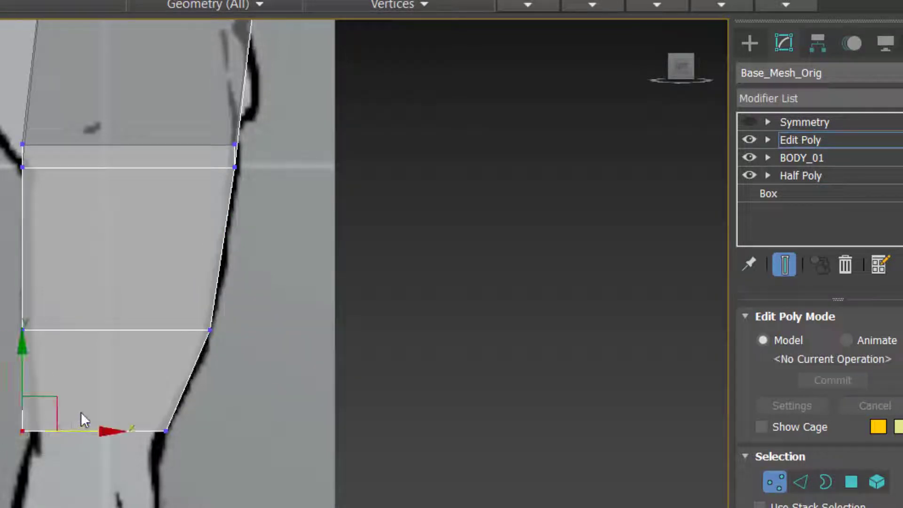
pyautogui.moveTo(85, 429); pyautogui.dragTo(94, 427)
pyautogui.moveTo(2, 278); pyautogui.dragTo(91, 331)
pyautogui.moveTo(364, 168); pyautogui.dragTo(424, 194)
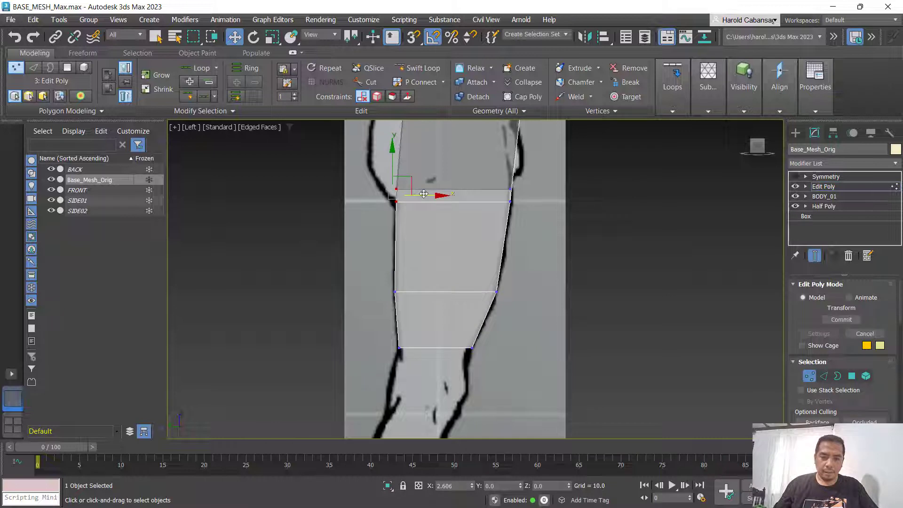
pyautogui.click(592, 271)
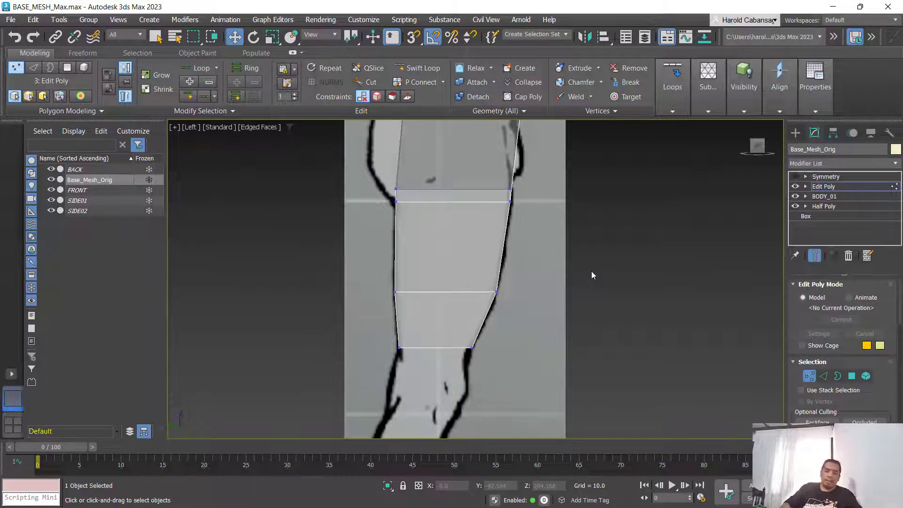
# Step: Extrude the leg's bottom polygon a short segment down to the top of the knee and shift it slightly back
pyautogui.click(851, 375)
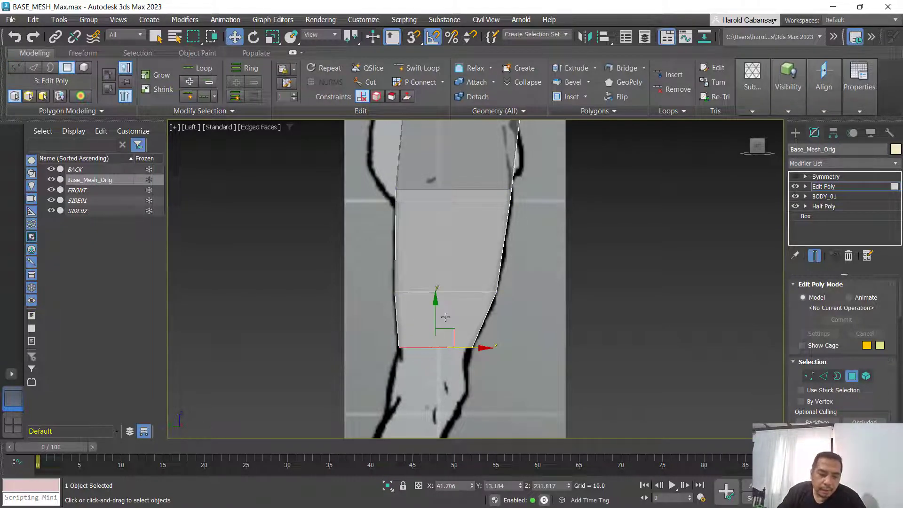
pyautogui.moveTo(436, 306); pyautogui.dragTo(430, 326)
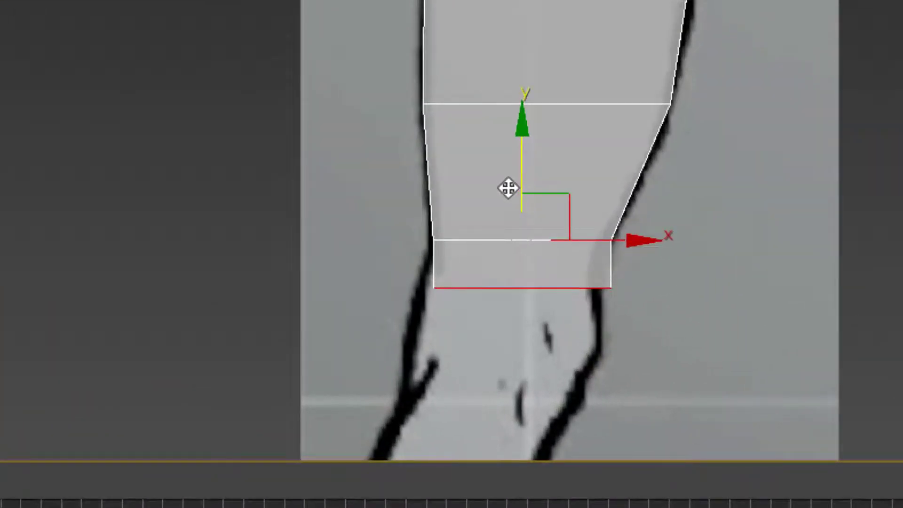
pyautogui.moveTo(509, 188); pyautogui.dragTo(509, 188)
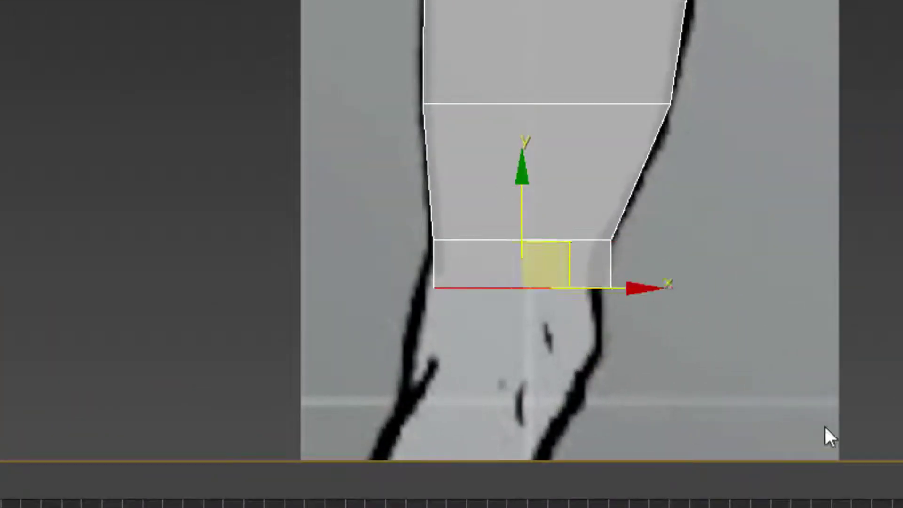
pyautogui.moveTo(861, 288); pyautogui.dragTo(878, 127, button='middle')
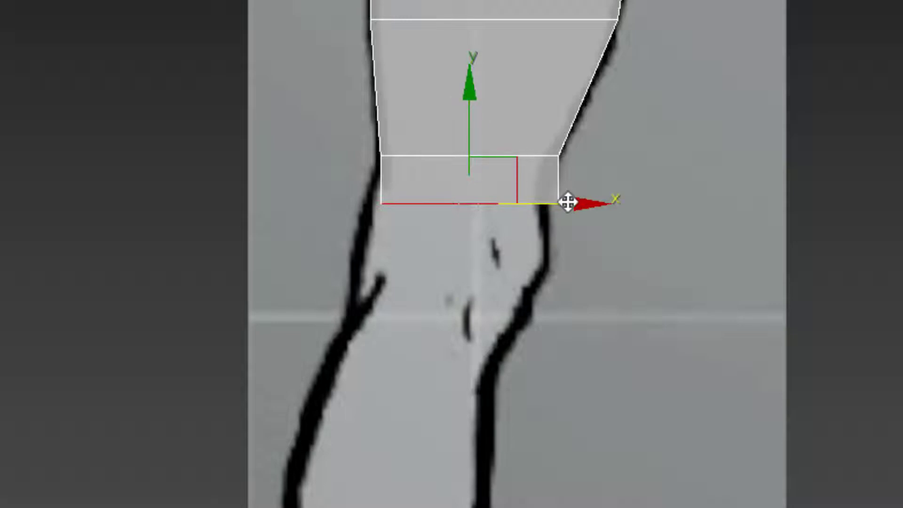
pyautogui.moveTo(569, 201)
pyautogui.mouseDown()
pyautogui.moveTo(546, 205)
pyautogui.moveTo(562, 204)
pyautogui.mouseUp()
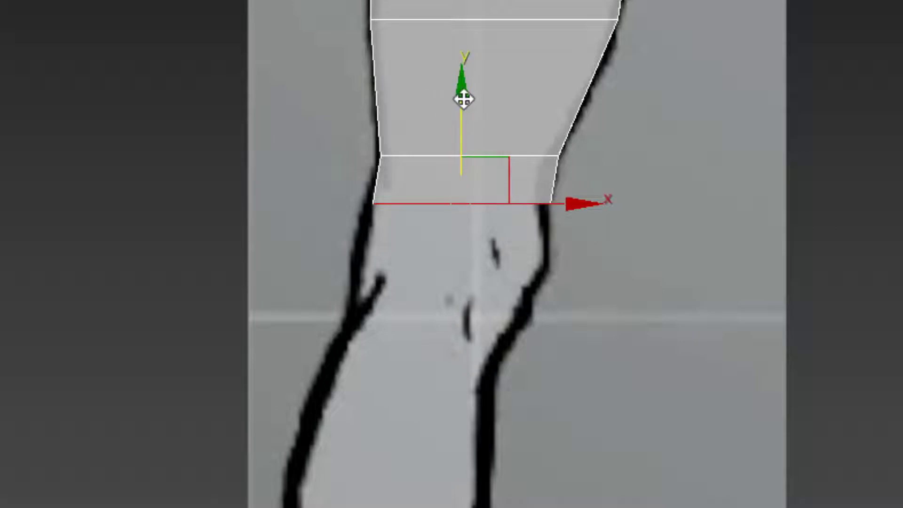
# Step: Extrude the bottom polygon to mid-knee, shift that section back to the outline, and extrude another segment to the knee's lower end
pyautogui.keyDown('shift'); pyautogui.moveTo(463, 93); pyautogui.dragTo(480, 149); pyautogui.keyUp('shift')
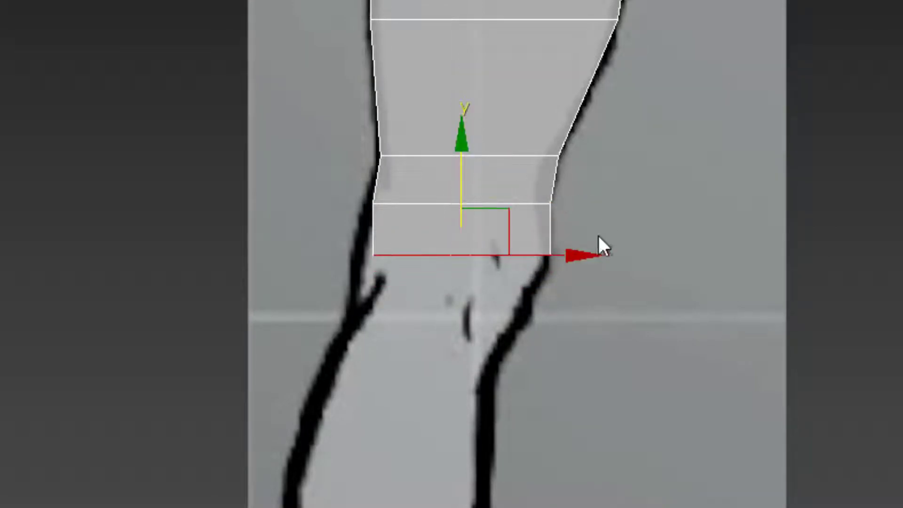
pyautogui.moveTo(569, 255); pyautogui.dragTo(553, 256)
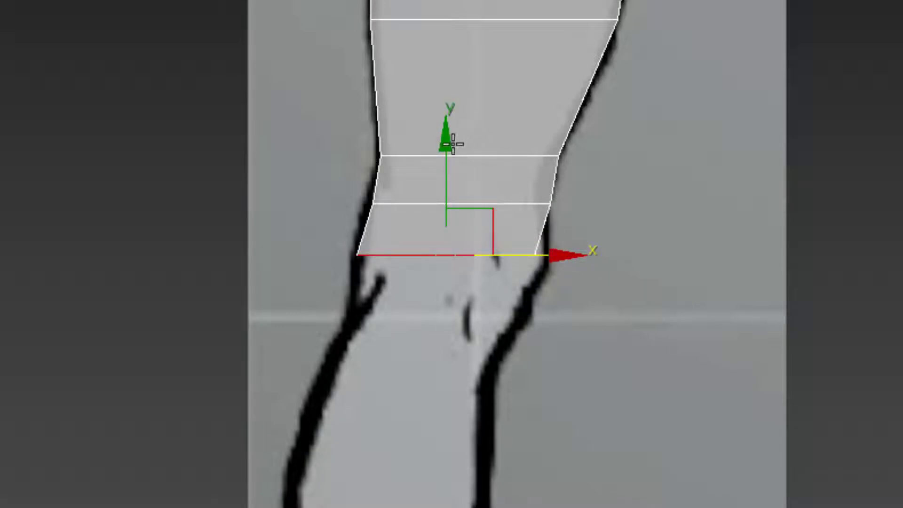
pyautogui.keyDown('shift'); pyautogui.moveTo(447, 147); pyautogui.dragTo(429, 221); pyautogui.keyUp('shift')
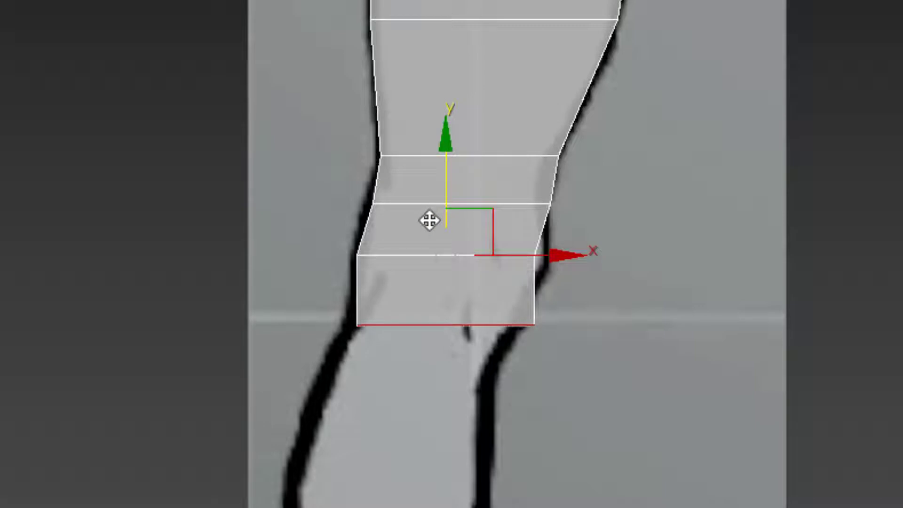
# Step: Move the front vertices at mid-knee forward and those at the knee's lower end back onto the kneecap outline
pyautogui.press('1')
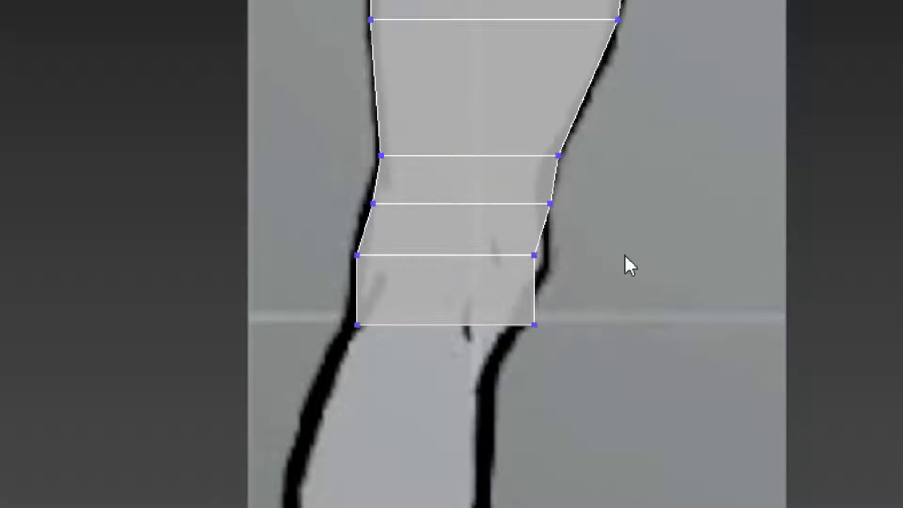
pyautogui.scroll(8, 622, 255)
pyautogui.scroll(-4, 475, 222)
pyautogui.moveTo(484, 226); pyautogui.dragTo(810, 307, button='middle')
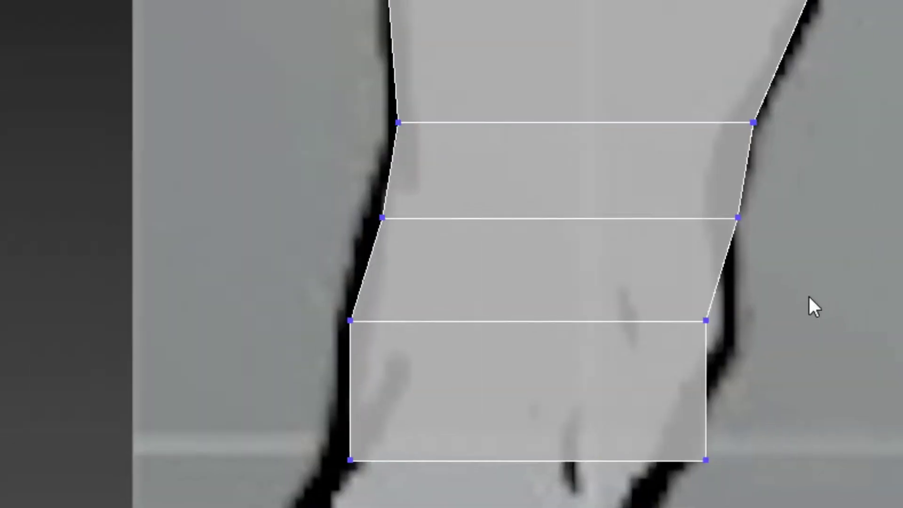
pyautogui.moveTo(810, 306); pyautogui.dragTo(659, 361)
pyautogui.moveTo(796, 322); pyautogui.dragTo(821, 322)
pyautogui.moveTo(811, 369); pyautogui.dragTo(639, 499)
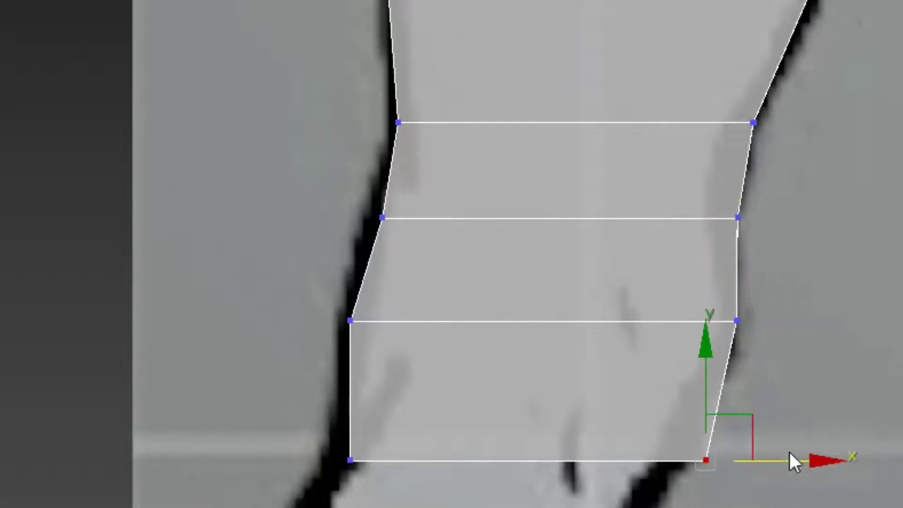
pyautogui.moveTo(774, 464); pyautogui.dragTo(734, 466)
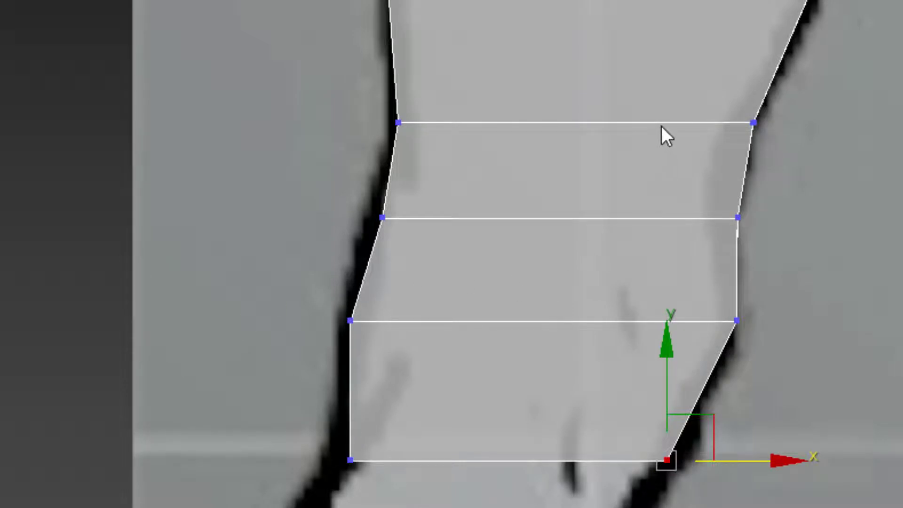
# Step: Extrude the leg's bottom polygon down one short segment to the top of the shin
pyautogui.scroll(-2, 644, 264)
pyautogui.moveTo(190, 269); pyautogui.dragTo(164, 120, button='middle')
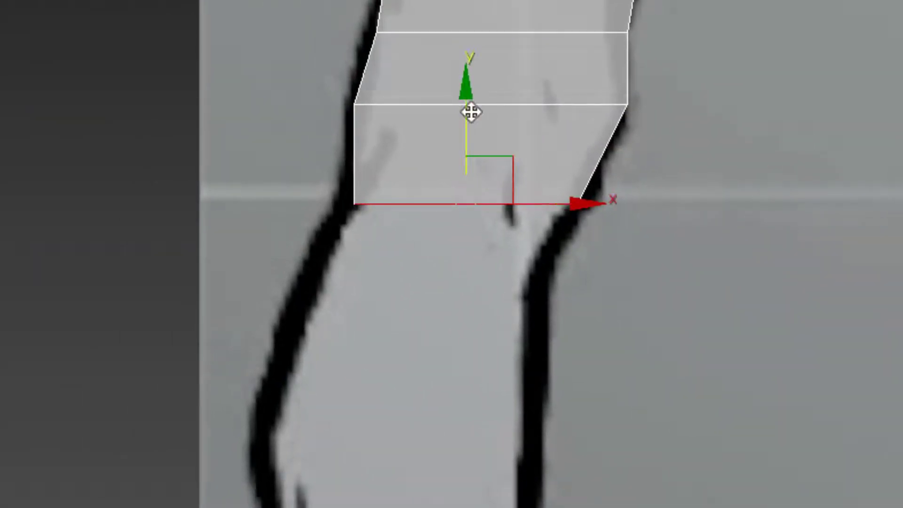
pyautogui.keyDown('shift'); pyautogui.moveTo(471, 111); pyautogui.dragTo(452, 317); pyautogui.keyUp('shift')
pyautogui.keyDown('shift'); pyautogui.moveTo(480, 239); pyautogui.dragTo(487, 206); pyautogui.keyUp('shift')
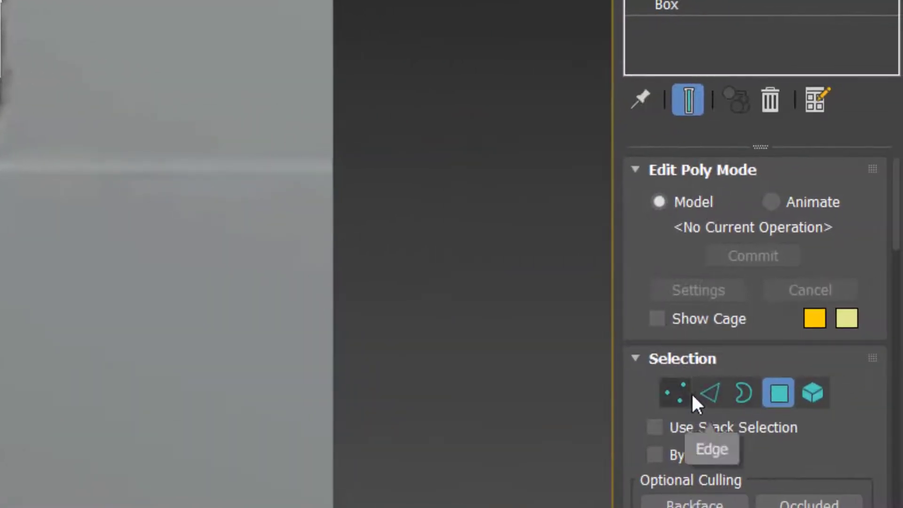
# Step: Move the new bottom front and back vertices backward onto the shin and calf outlines of the side reference
pyautogui.click(673, 392)
pyautogui.moveTo(348, 375); pyautogui.dragTo(510, 285)
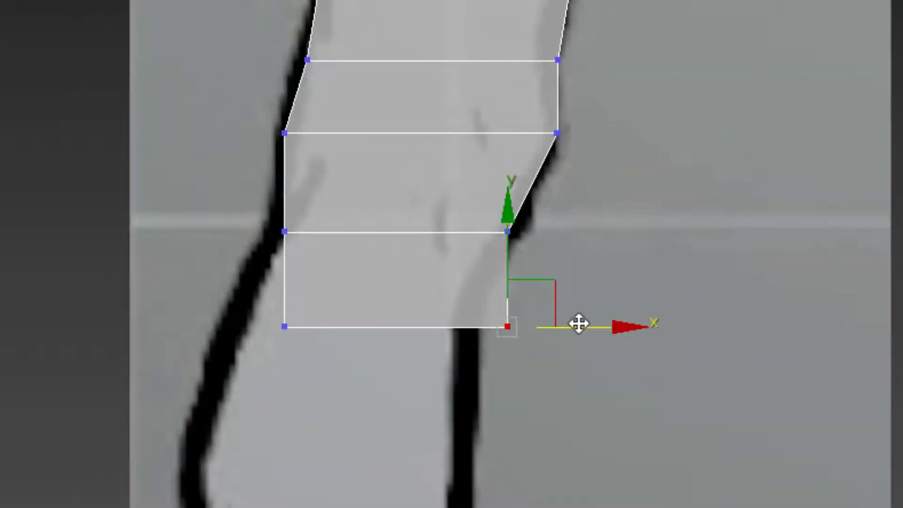
pyautogui.moveTo(578, 323); pyautogui.dragTo(531, 337)
pyautogui.click(284, 326)
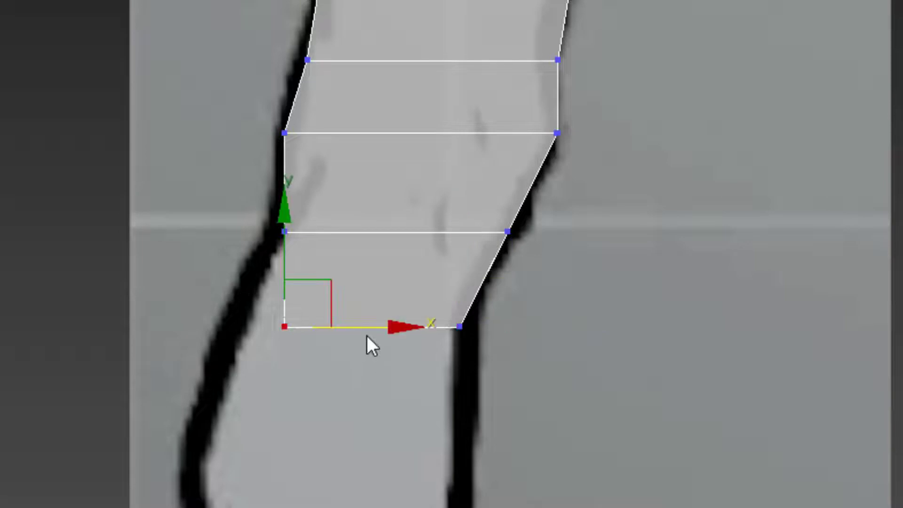
pyautogui.moveTo(354, 327); pyautogui.dragTo(321, 338)
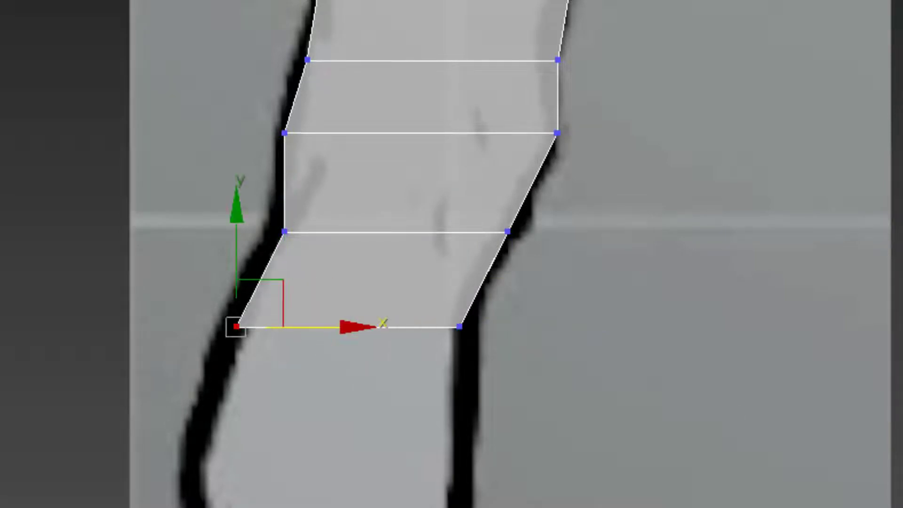
# Step: Extrude the bottom polygon down to the calf's widest part and move its back vertices onto the calf outline
pyautogui.press('2')
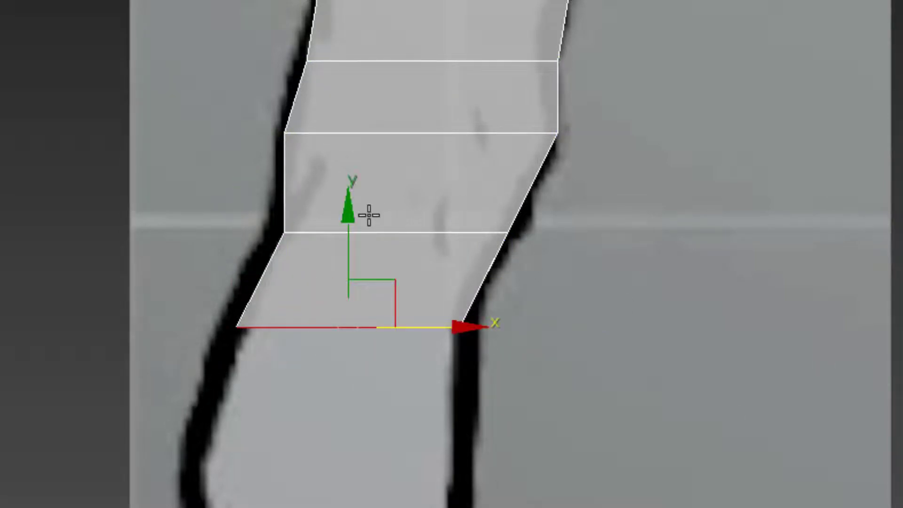
pyautogui.scroll(-2, 682, 322)
pyautogui.moveTo(682, 323); pyautogui.dragTo(641, 1, button='middle')
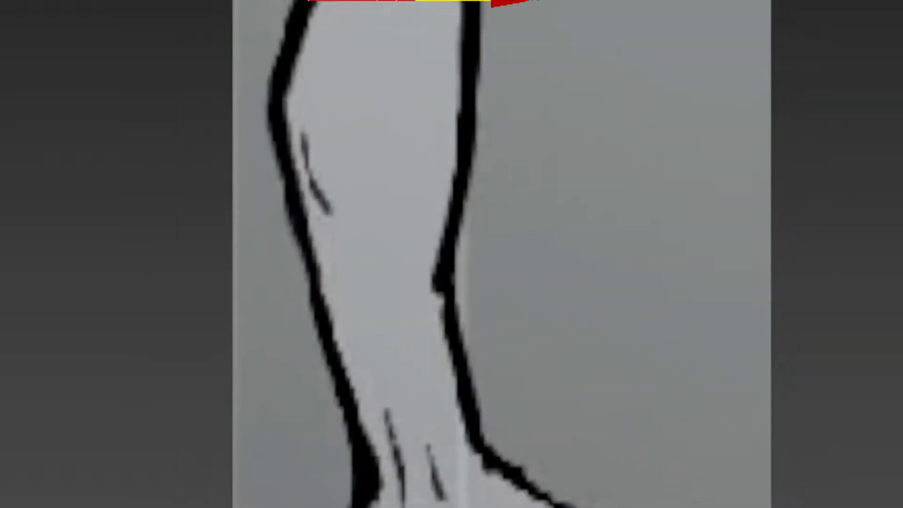
pyautogui.moveTo(382, 2); pyautogui.dragTo(377, 40)
pyautogui.press('1')
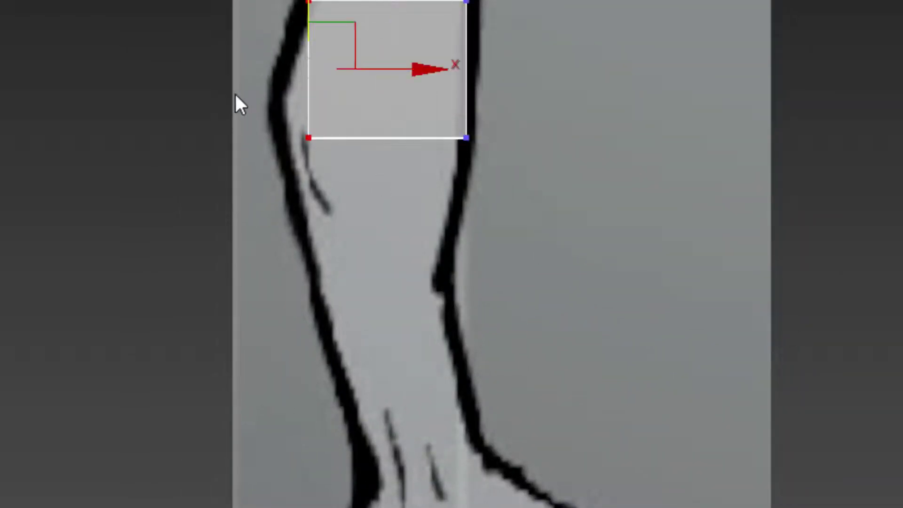
pyautogui.moveTo(236, 94); pyautogui.dragTo(402, 205)
pyautogui.moveTo(387, 140); pyautogui.dragTo(357, 141)
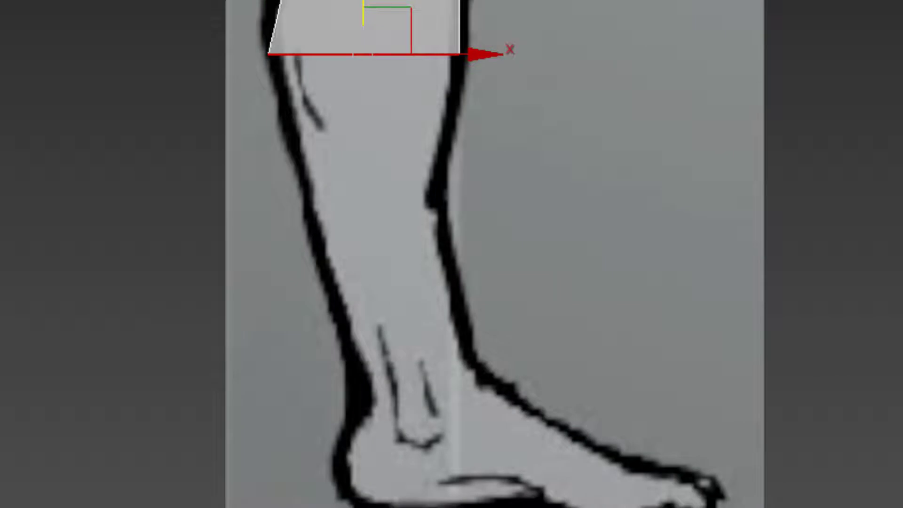
# Step: Extrude the leg down to the lower shin and pull its front and back vertices inward onto the side reference outline
pyautogui.keyDown('shift'); pyautogui.moveTo(365, 0); pyautogui.dragTo(362, 140); pyautogui.keyUp('shift')
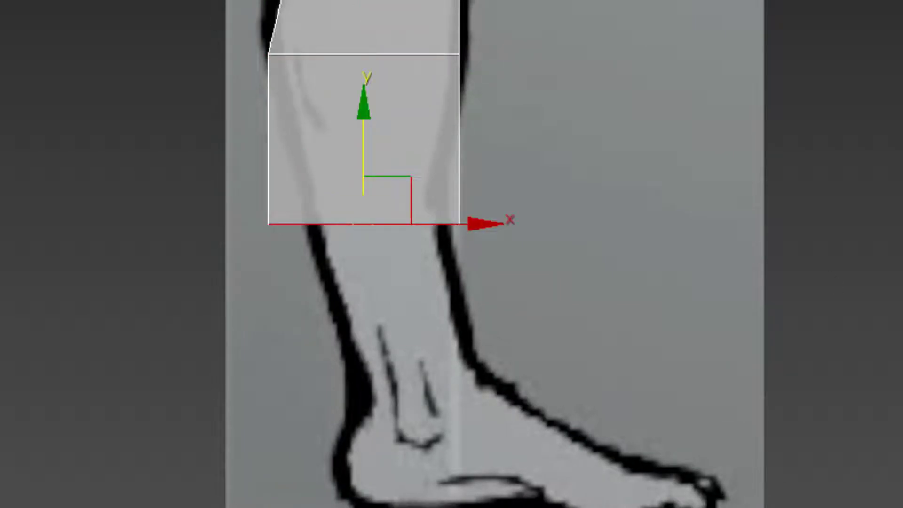
pyautogui.press('1')
pyautogui.click(459, 224)
pyautogui.moveTo(528, 224); pyautogui.dragTo(508, 226)
pyautogui.click(268, 224)
pyautogui.moveTo(358, 227); pyautogui.dragTo(400, 227)
pyautogui.moveTo(184, 15); pyautogui.dragTo(325, 101)
pyautogui.moveTo(359, 50); pyautogui.dragTo(353, 51)
# Step: Select only the polygon at the leg's lower end, using the perspective view to pick it
pyautogui.press('2')
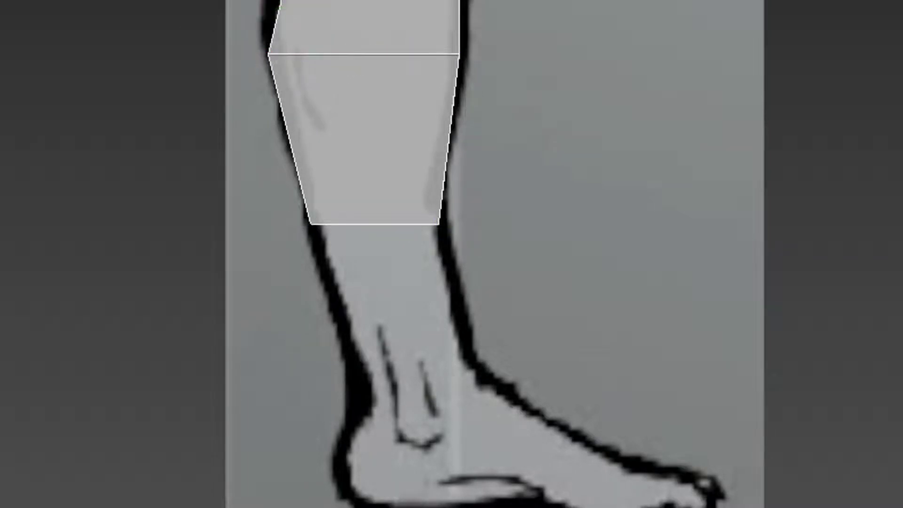
pyautogui.click(374, 224)
pyautogui.press('2')
pyautogui.moveTo(188, 298); pyautogui.dragTo(647, 182)
pyautogui.press('2')
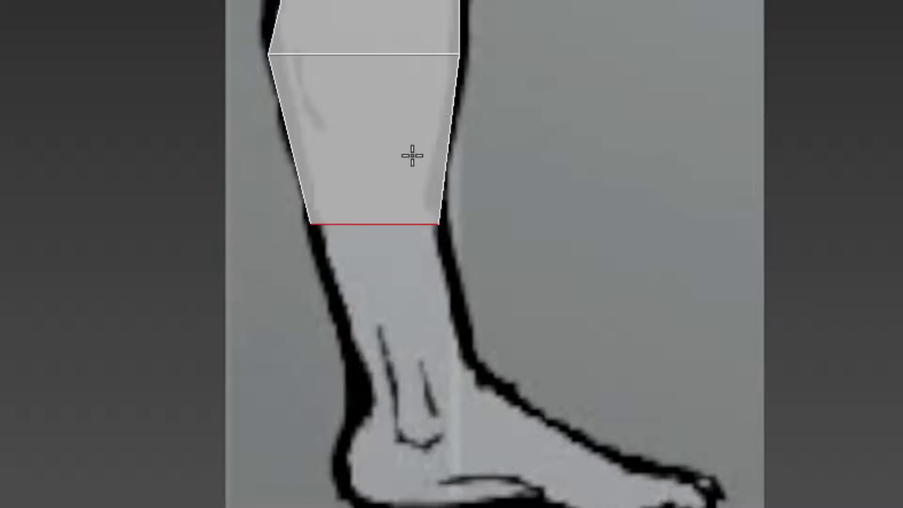
pyautogui.hotkey('alt', 'w')
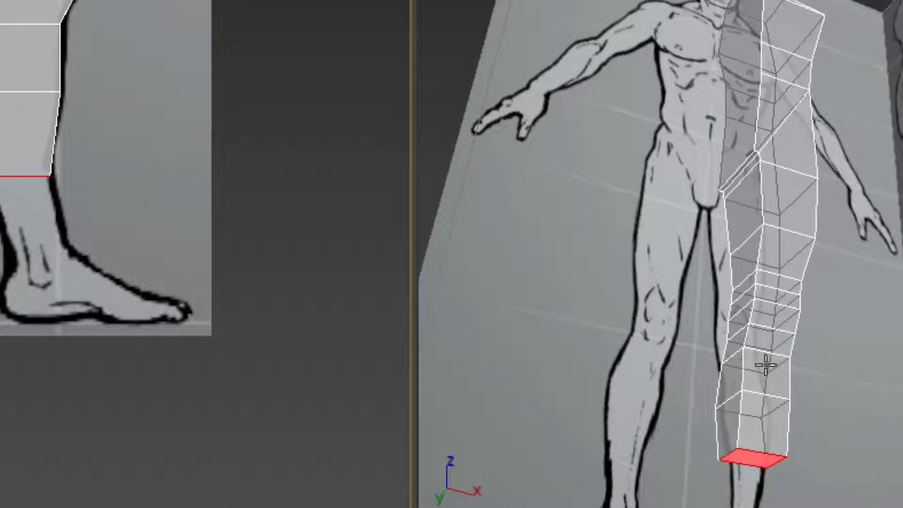
pyautogui.press('w')
pyautogui.click(761, 410)
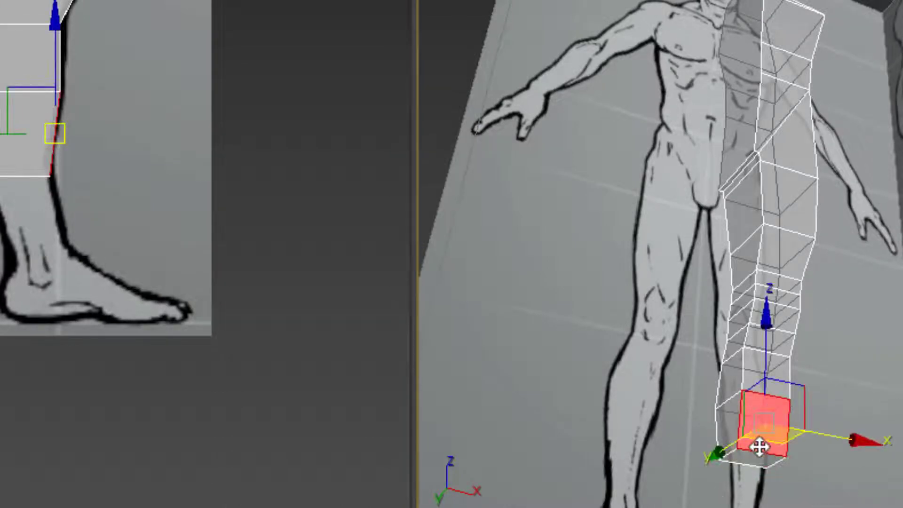
pyautogui.click(756, 457)
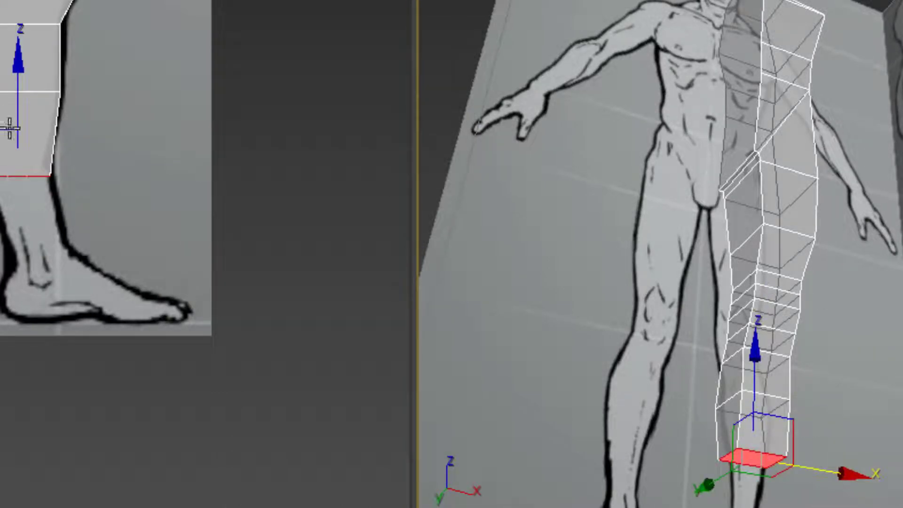
pyautogui.rightClick(21, 102)
pyautogui.moveTo(20, 66); pyautogui.dragTo(23, 134)
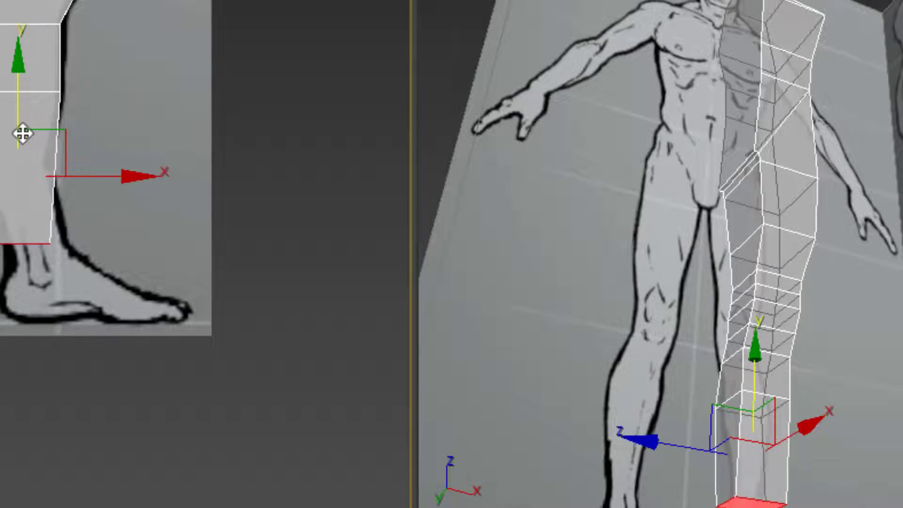
pyautogui.hotkey('ctrl', 'z')
# Step: Extrude the bottom polygon down to the ankle and shift it forward to meet the back outline above the heel
pyautogui.hotkey('alt', 'w')
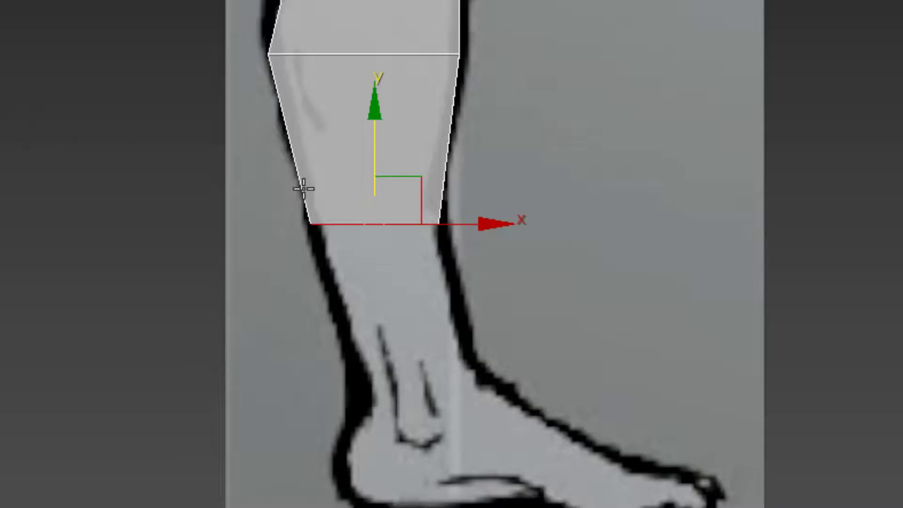
pyautogui.keyDown('shift'); pyautogui.moveTo(375, 117); pyautogui.dragTo(384, 280); pyautogui.keyUp('shift')
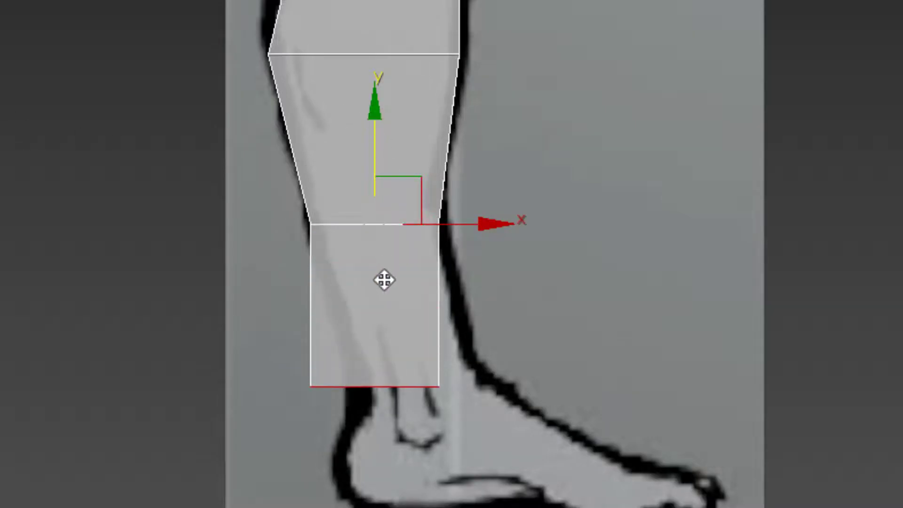
pyautogui.moveTo(471, 387); pyautogui.dragTo(571, 315)
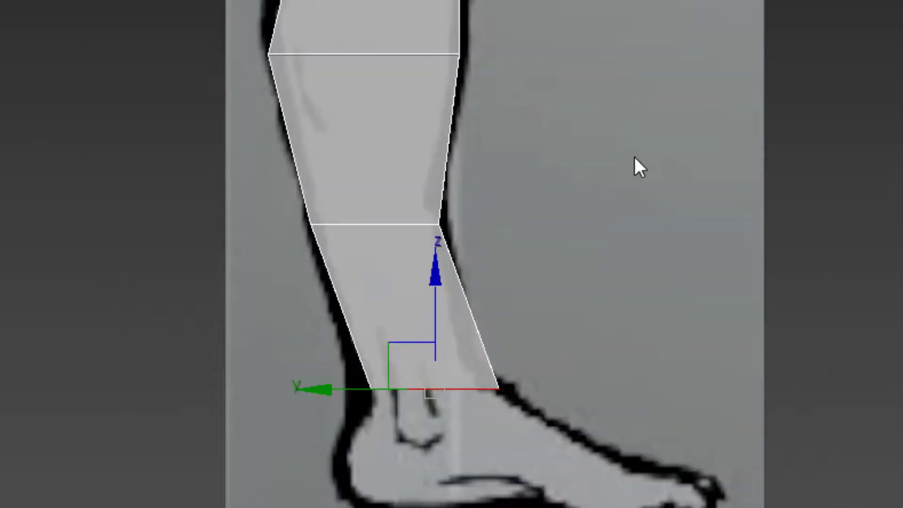
# Step: Pull the front ankle vertices back and raise the ankle ring so it meets the side reference above the foot
pyautogui.moveTo(818, 342); pyautogui.dragTo(715, 91, button='middle')
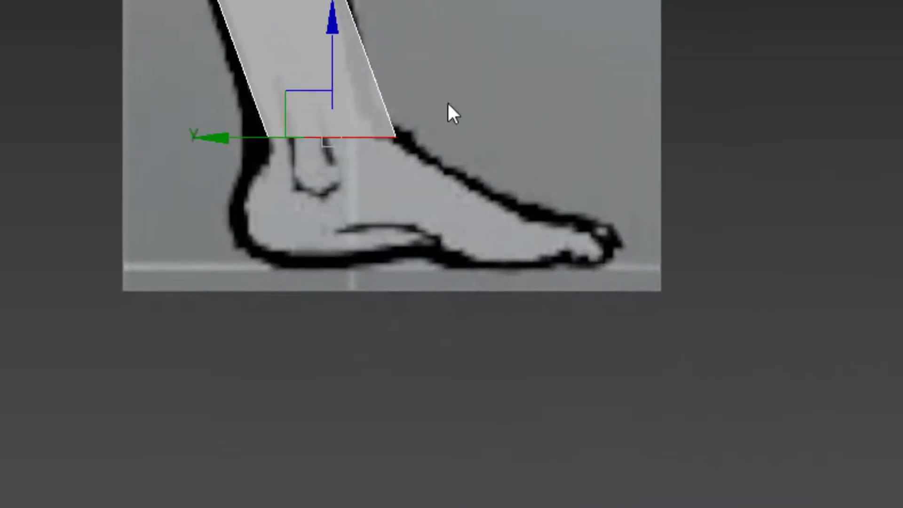
pyautogui.scroll(5, 433, 114)
pyautogui.press('1')
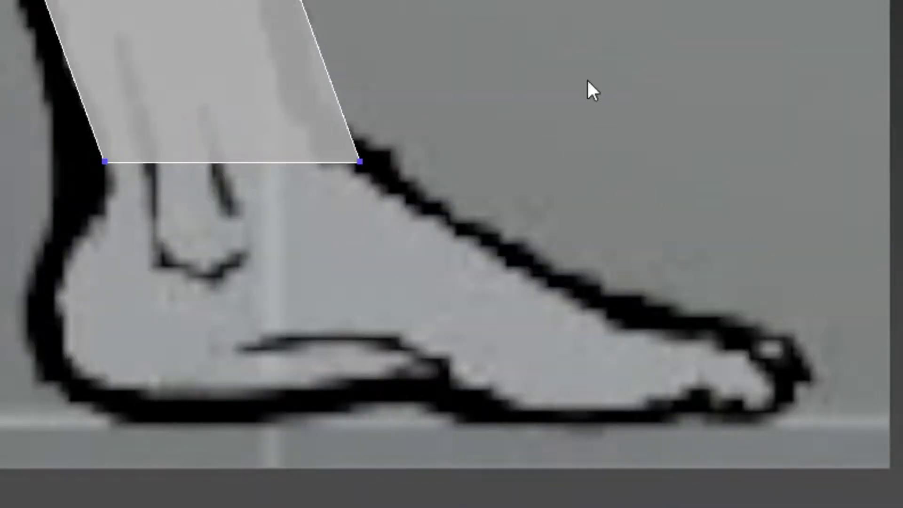
pyautogui.moveTo(543, 69); pyautogui.dragTo(303, 247)
pyautogui.moveTo(454, 158); pyautogui.dragTo(437, 159)
pyautogui.moveTo(5, 77); pyautogui.dragTo(401, 224)
pyautogui.moveTo(222, 73); pyautogui.dragTo(222, 49)
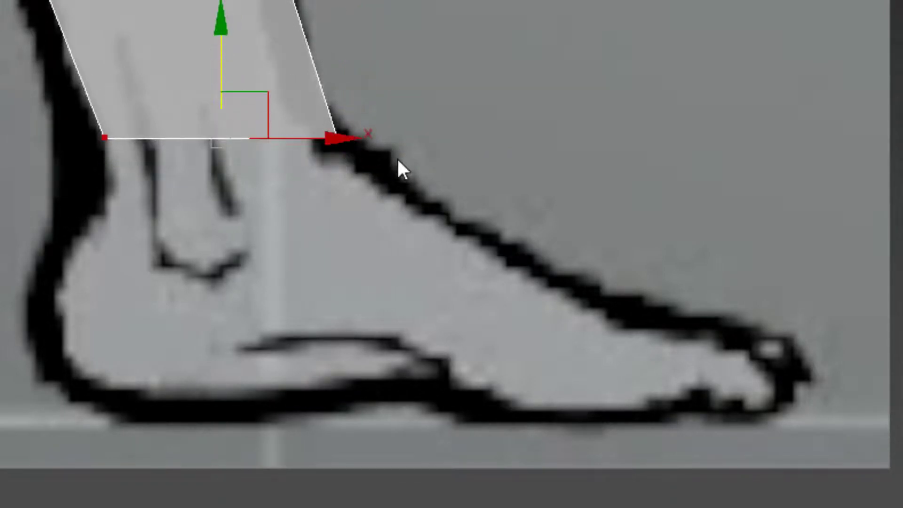
pyautogui.moveTo(330, 137); pyautogui.dragTo(316, 135)
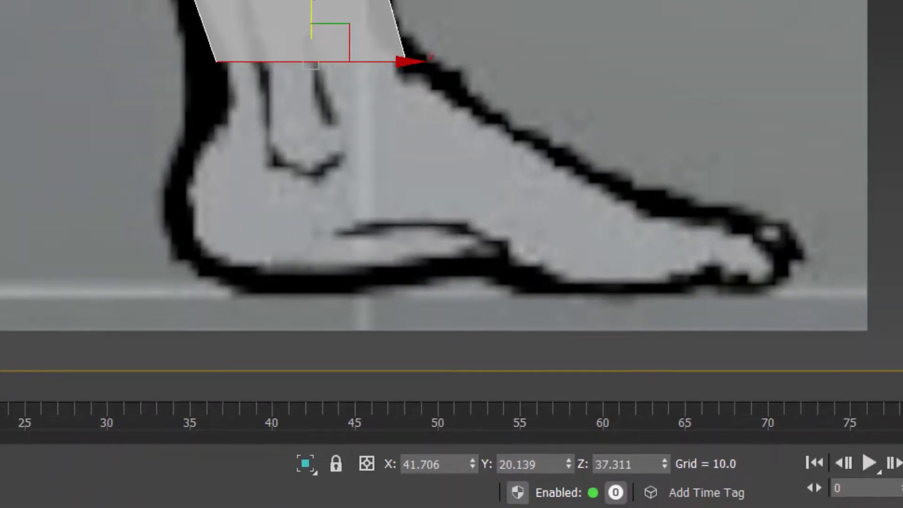
# Step: Extrude the ankle's bottom polygon down to the floor and set its Z position to 0
pyautogui.keyDown('shift'); pyautogui.moveTo(315, 47); pyautogui.dragTo(315, 211); pyautogui.keyUp('shift')
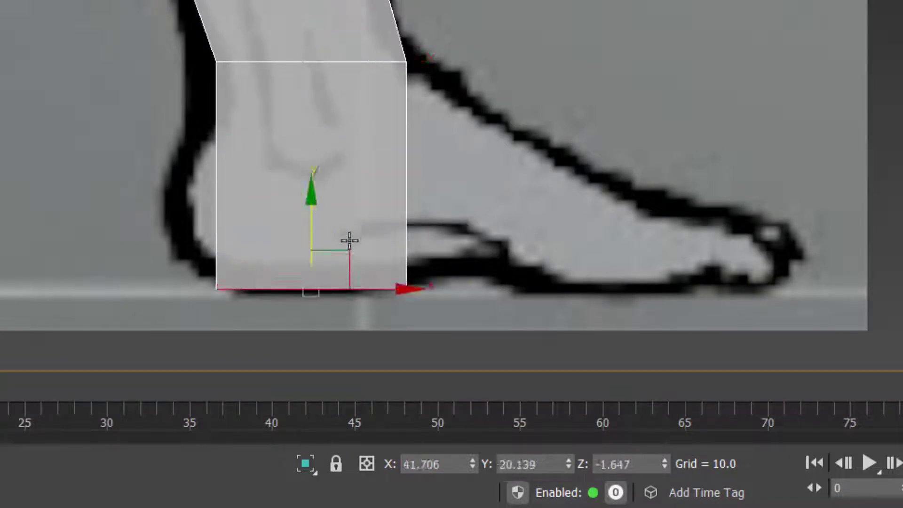
pyautogui.rightClick(664, 462)
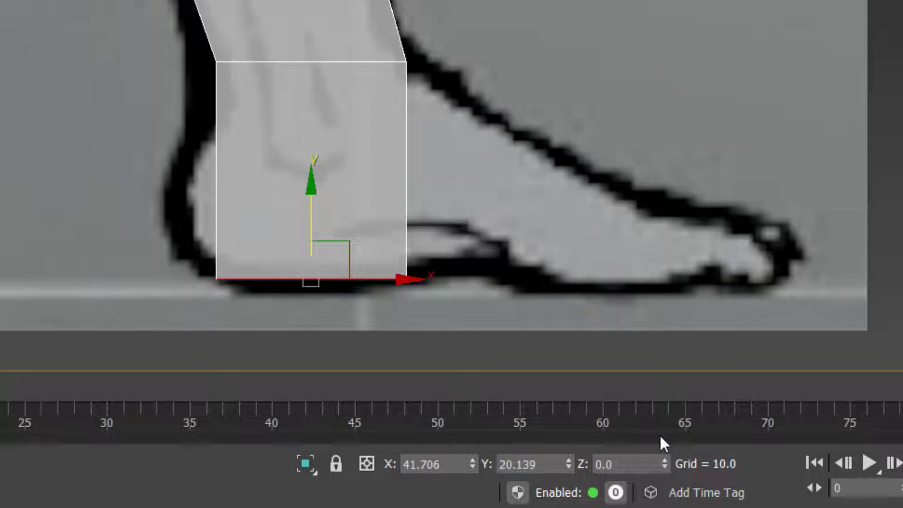
pyautogui.click(631, 464)
# Step: In the front view, pull the outer and inner vertices of the two knee rings inward onto the leg outline
pyautogui.press('1')
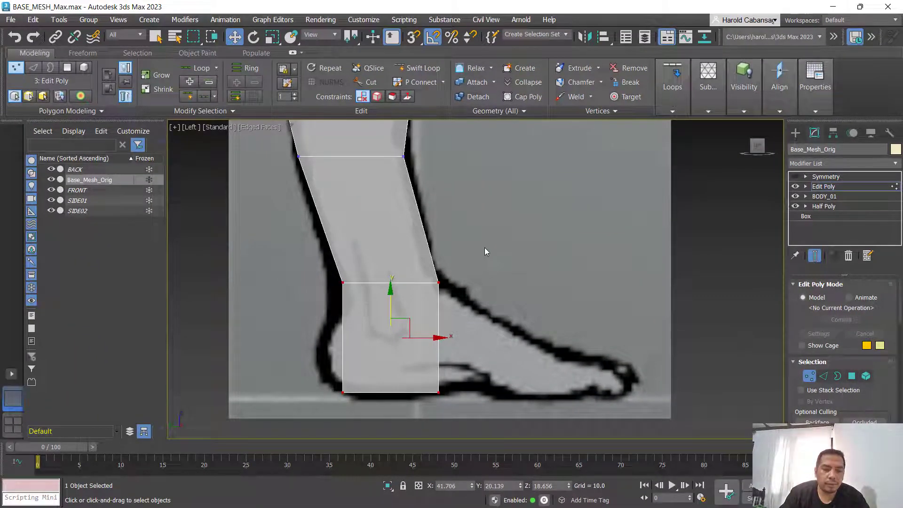
pyautogui.press('f')
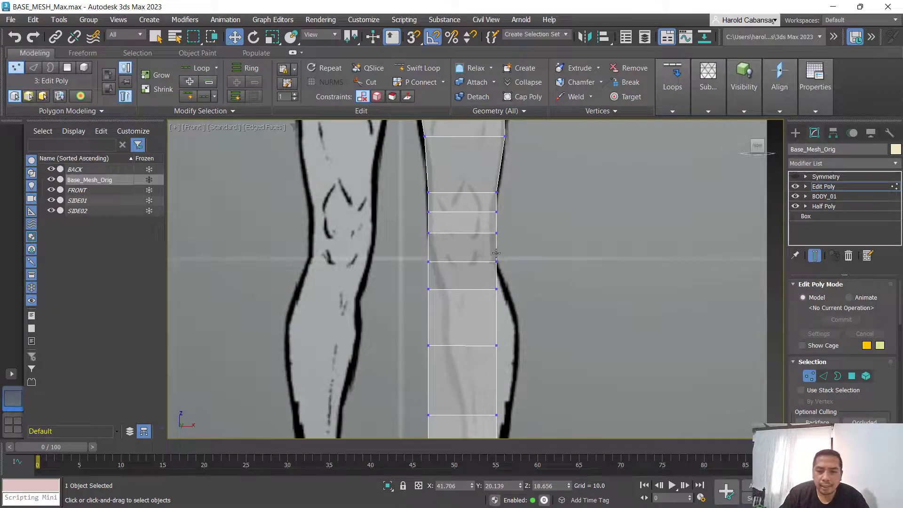
pyautogui.scroll(3, 500, 242)
pyautogui.moveTo(517, 162); pyautogui.dragTo(474, 236)
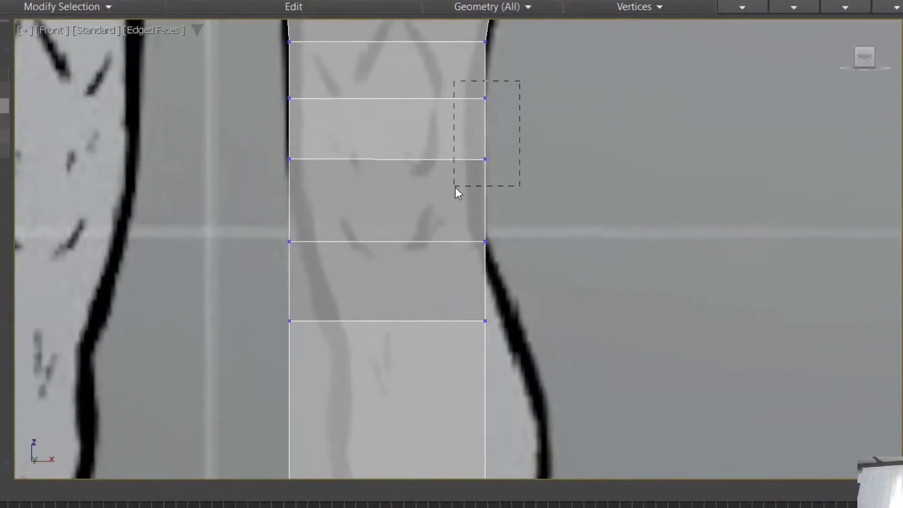
pyautogui.moveTo(455, 188); pyautogui.dragTo(455, 187)
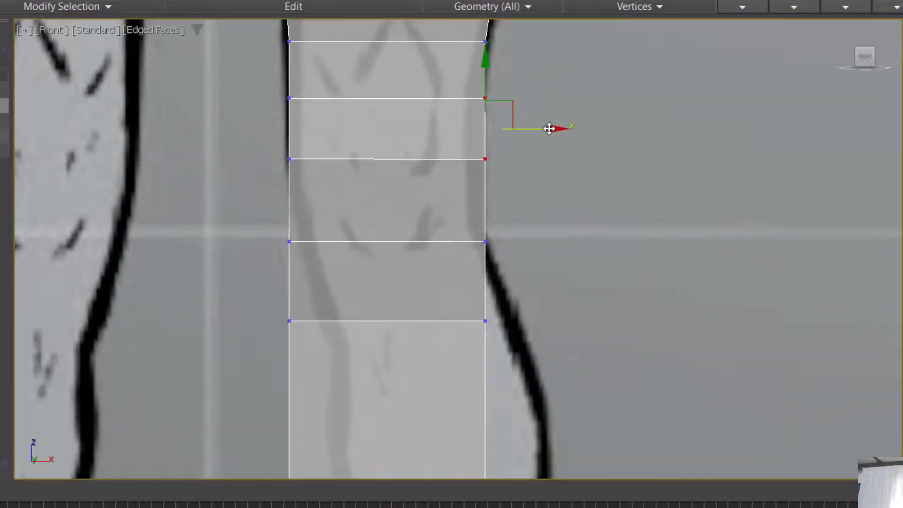
pyautogui.moveTo(555, 127); pyautogui.dragTo(534, 129)
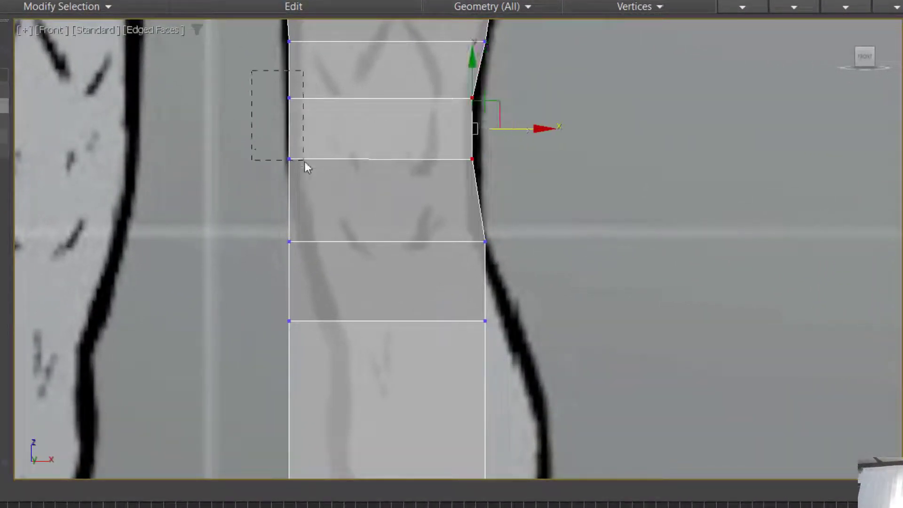
pyautogui.moveTo(305, 161); pyautogui.dragTo(305, 161)
pyautogui.moveTo(341, 130); pyautogui.dragTo(348, 129)
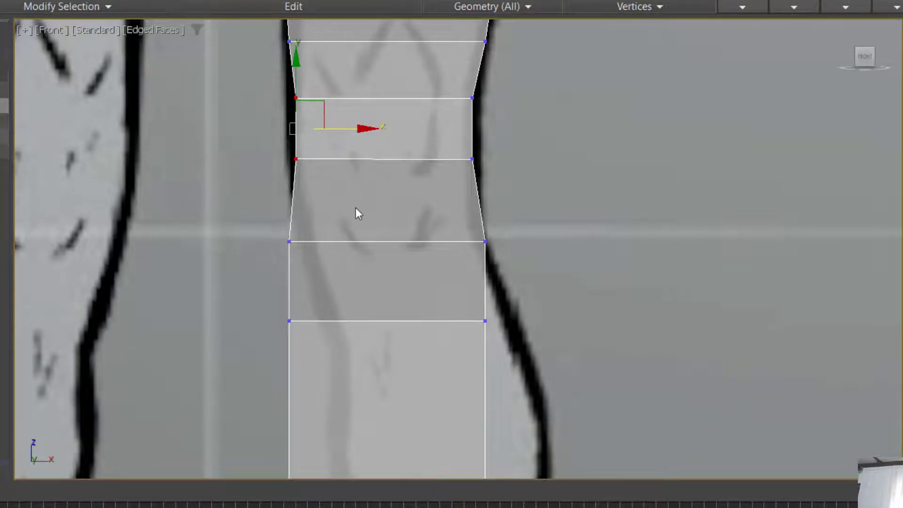
# Step: Move the inner and outer vertices of the ring just below the knee inward onto the front outline
pyautogui.scroll(-2, 357, 212)
pyautogui.moveTo(492, 274); pyautogui.dragTo(384, 133, button='middle')
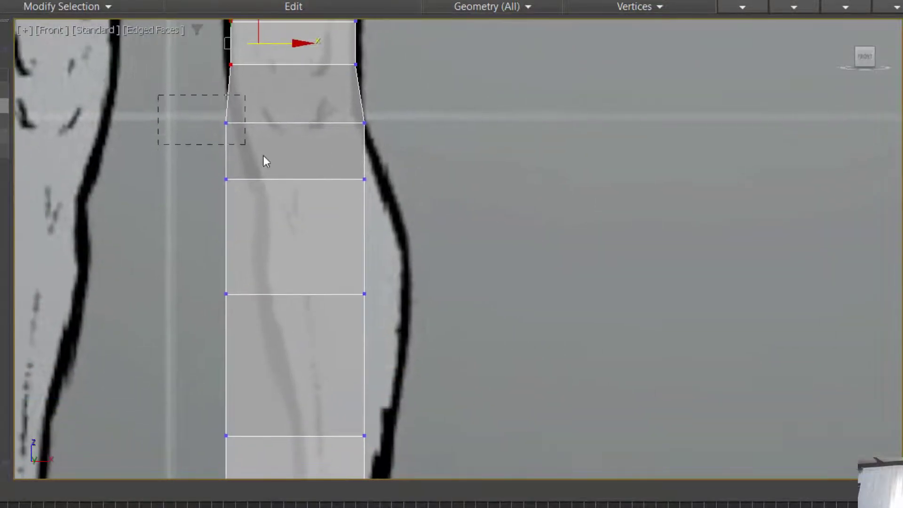
pyautogui.moveTo(266, 161); pyautogui.dragTo(464, 147)
pyautogui.moveTo(358, 123); pyautogui.dragTo(369, 147)
pyautogui.moveTo(414, 122); pyautogui.dragTo(401, 122)
# Step: Shift the upper-calf and mid-calf rings outward to follow the front outline, and nudge the mid-calf's outer vertices onto it
pyautogui.moveTo(441, 216); pyautogui.dragTo(117, 217)
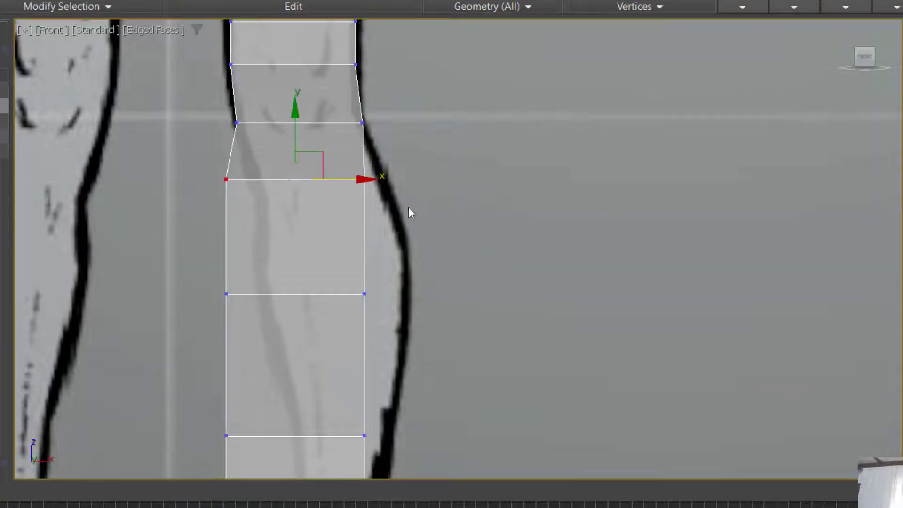
pyautogui.moveTo(360, 180); pyautogui.dragTo(383, 183)
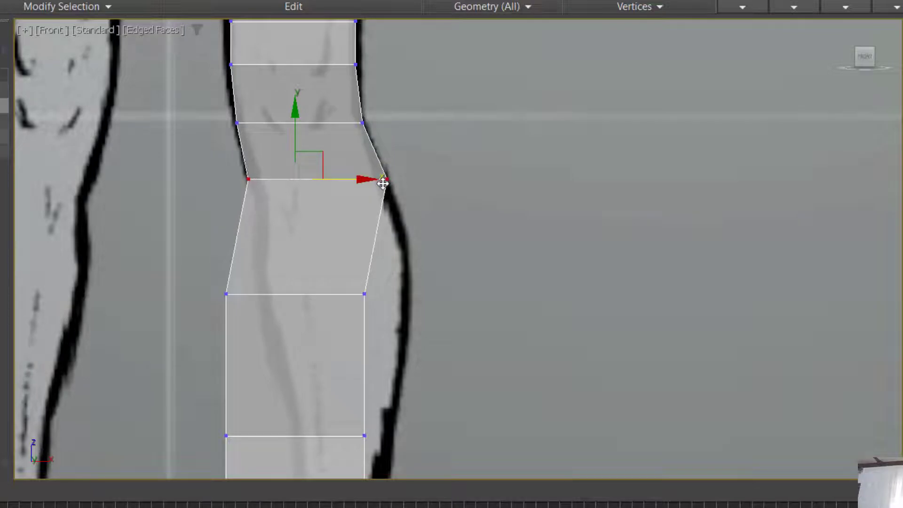
pyautogui.moveTo(168, 252); pyautogui.dragTo(463, 353)
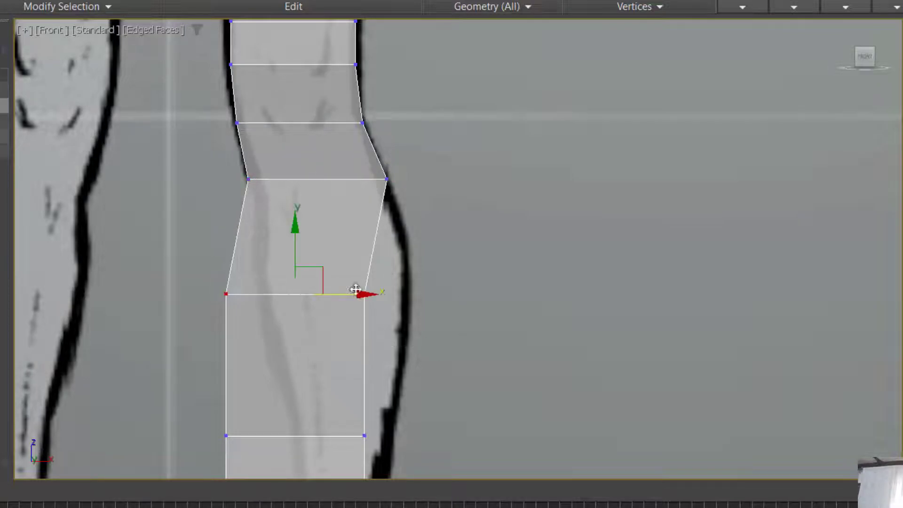
pyautogui.moveTo(360, 295); pyautogui.dragTo(399, 294)
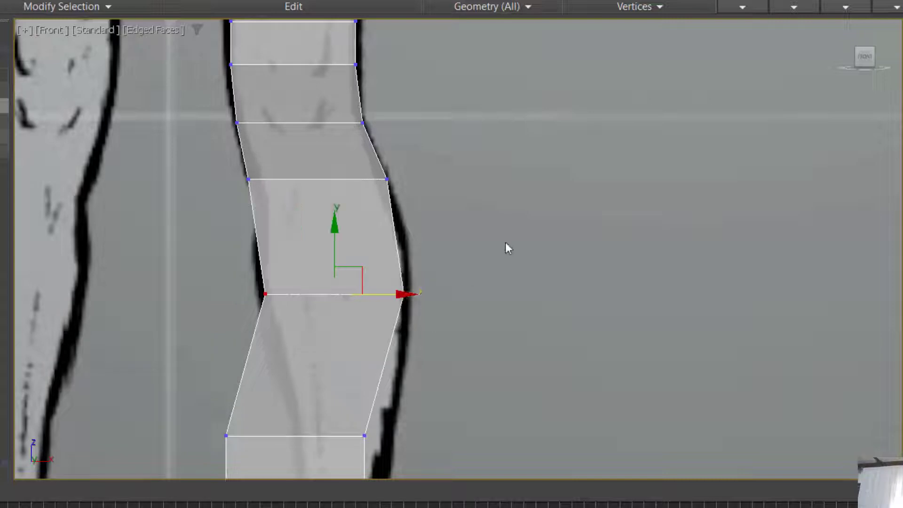
pyautogui.moveTo(364, 353); pyautogui.dragTo(365, 351)
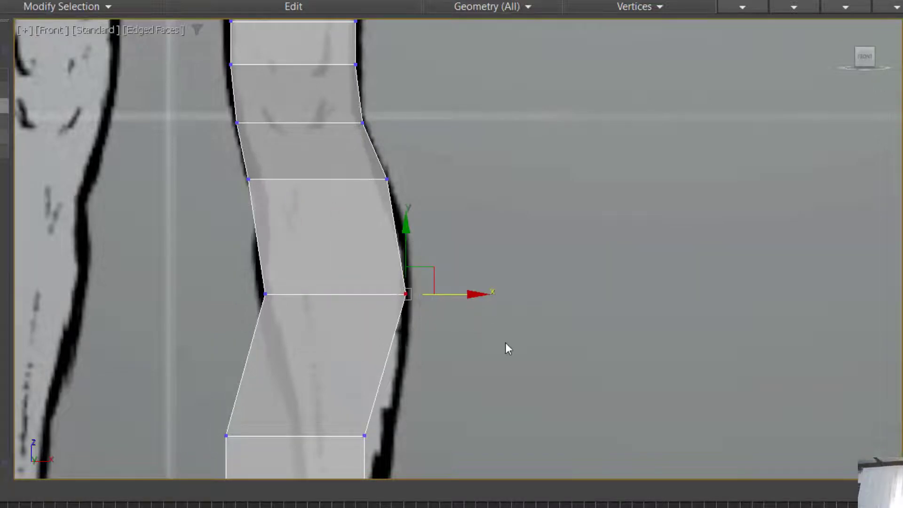
# Step: Shift the lower-shin ring outward in the front view until its outer vertices meet the leg outline
pyautogui.scroll(-2, 507, 342)
pyautogui.moveTo(546, 382); pyautogui.dragTo(528, 156, button='middle')
pyautogui.scroll(2, 451, 170)
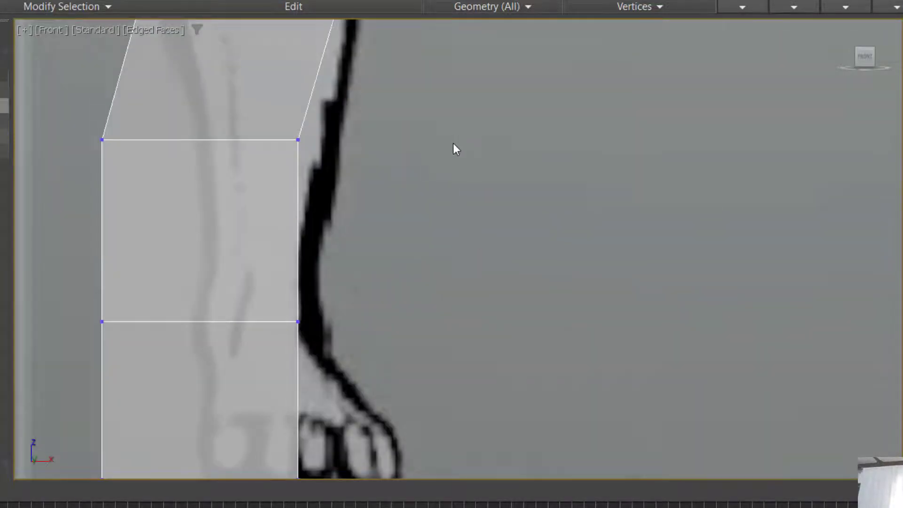
pyautogui.scroll(-1, 454, 144)
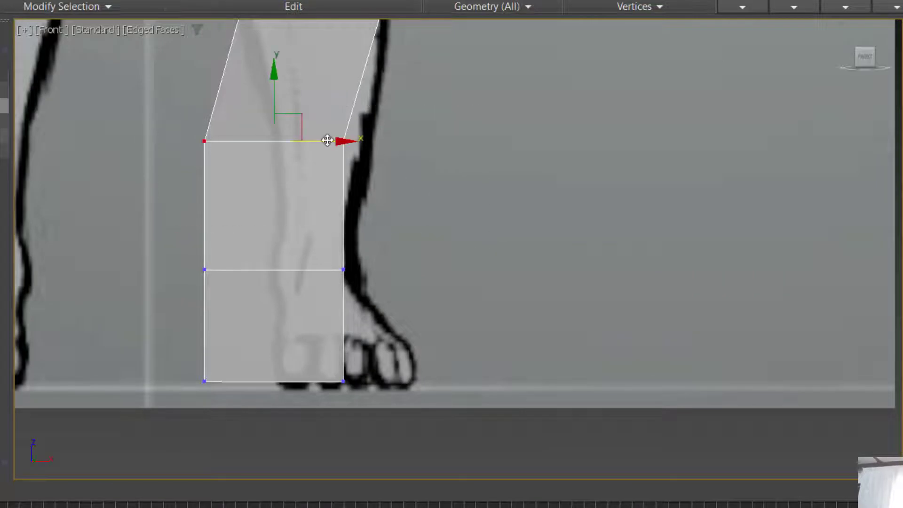
pyautogui.moveTo(327, 140); pyautogui.dragTo(353, 140)
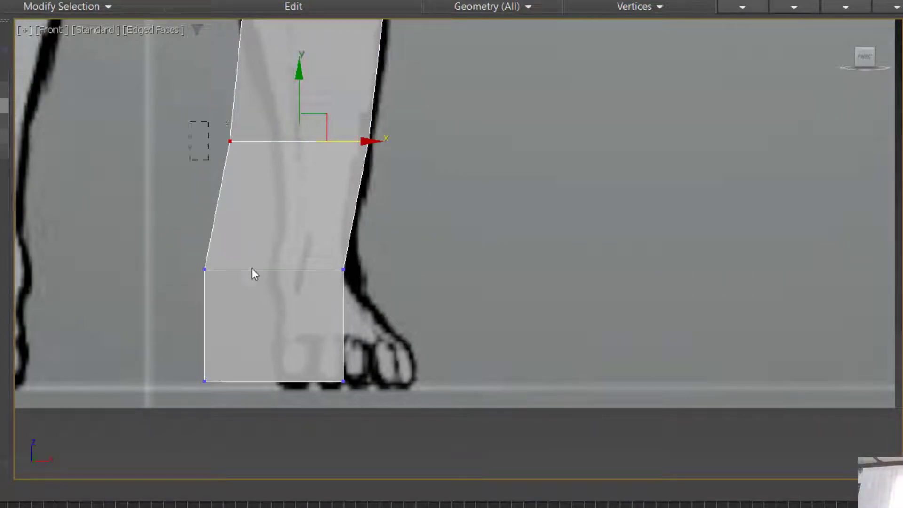
# Step: Move the inner vertices of the lower shin, ankle and sole onto the inner leg and foot outline
pyautogui.moveTo(254, 274); pyautogui.dragTo(269, 308)
pyautogui.moveTo(282, 207); pyautogui.dragTo(327, 205)
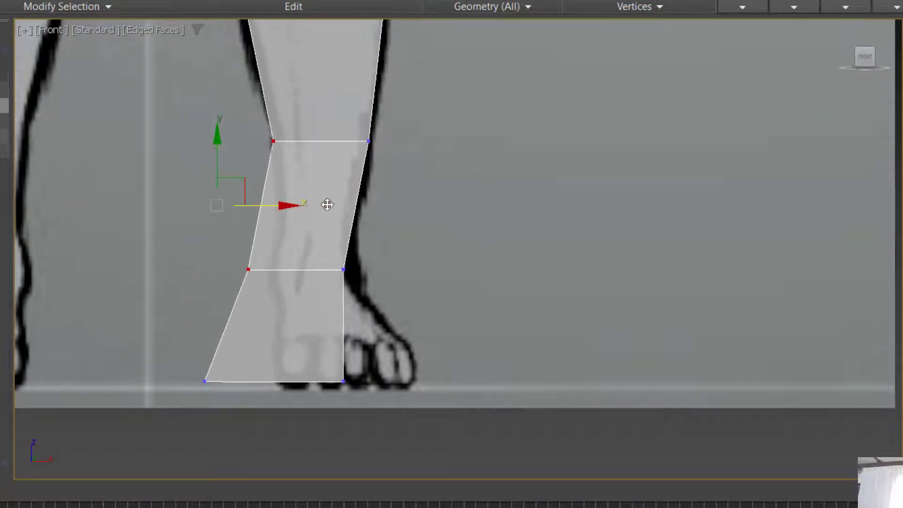
pyautogui.moveTo(301, 322); pyautogui.dragTo(300, 321)
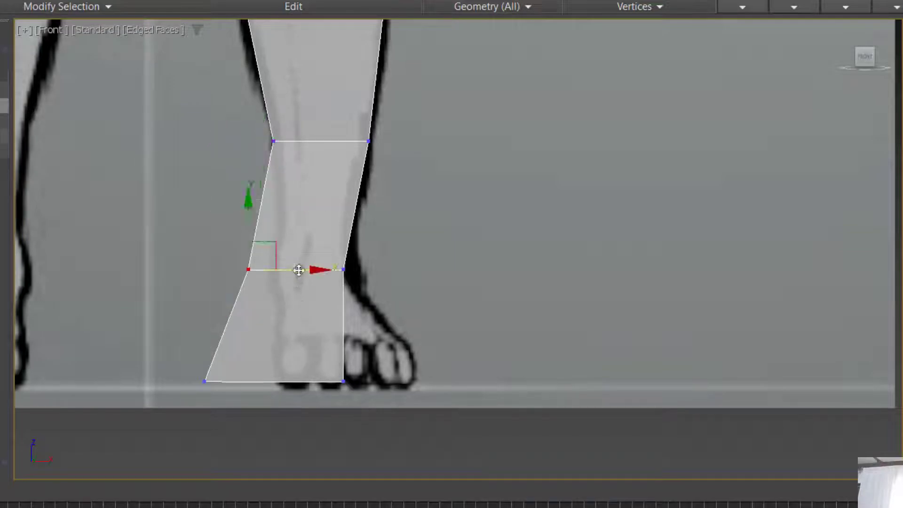
pyautogui.moveTo(298, 268); pyautogui.dragTo(327, 270)
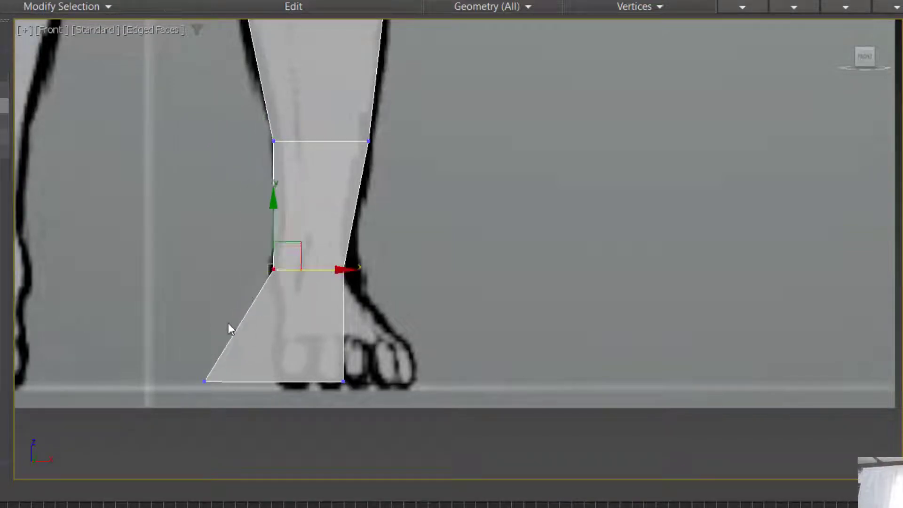
pyautogui.moveTo(243, 406); pyautogui.dragTo(348, 378)
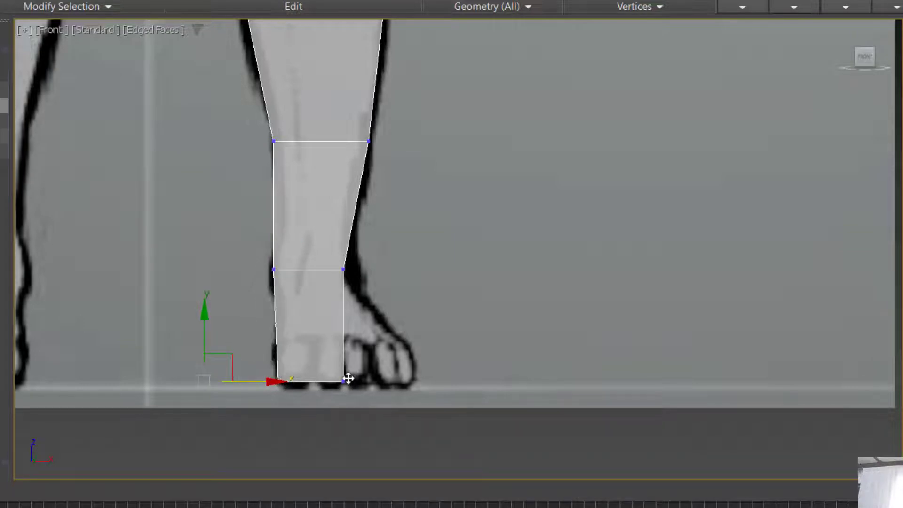
pyautogui.click(452, 315)
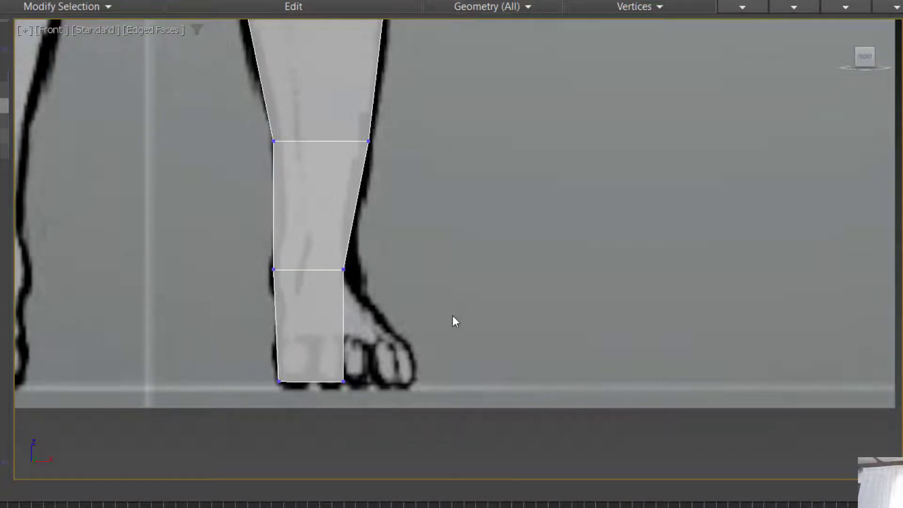
# Step: In the left view, select only the front polygon of the foot block and extrude it forward to about mid-foot
pyautogui.hotkey('alt', 'w')
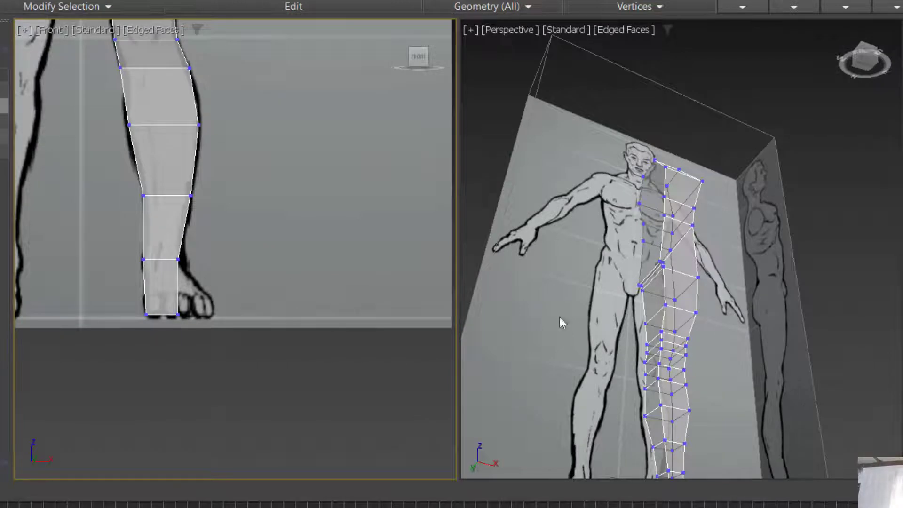
pyautogui.hotkey('alt', 'w')
pyautogui.press('l')
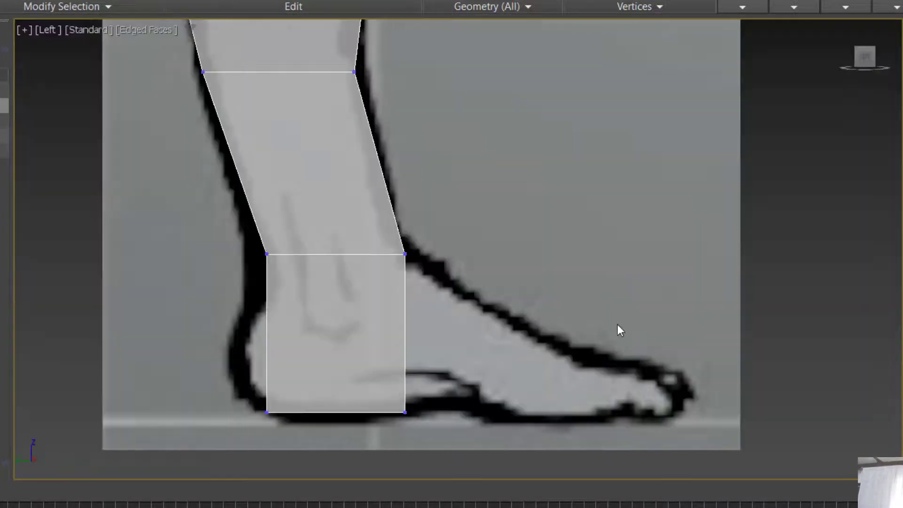
pyautogui.press('4')
pyautogui.moveTo(506, 269); pyautogui.dragTo(170, 173)
pyautogui.keyDown('alt'); pyautogui.moveTo(306, 387); pyautogui.dragTo(327, 431); pyautogui.keyUp('alt')
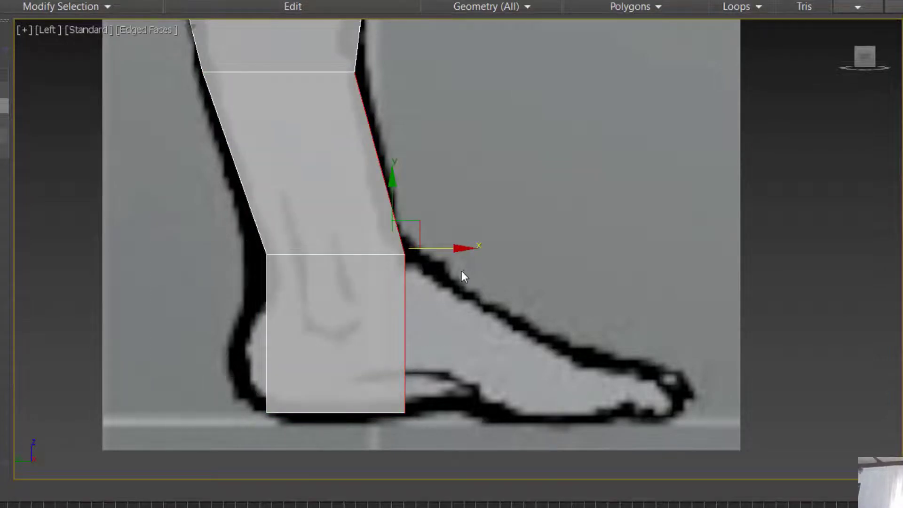
pyautogui.keyDown('alt'); pyautogui.moveTo(486, 55); pyautogui.dragTo(316, 137); pyautogui.keyUp('alt')
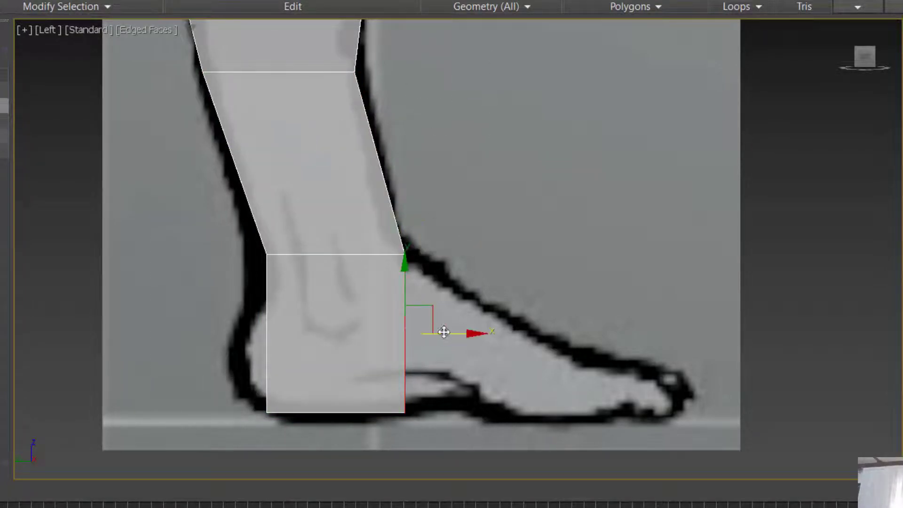
pyautogui.keyDown('shift'); pyautogui.moveTo(463, 332); pyautogui.dragTo(588, 350); pyautogui.keyUp('shift')
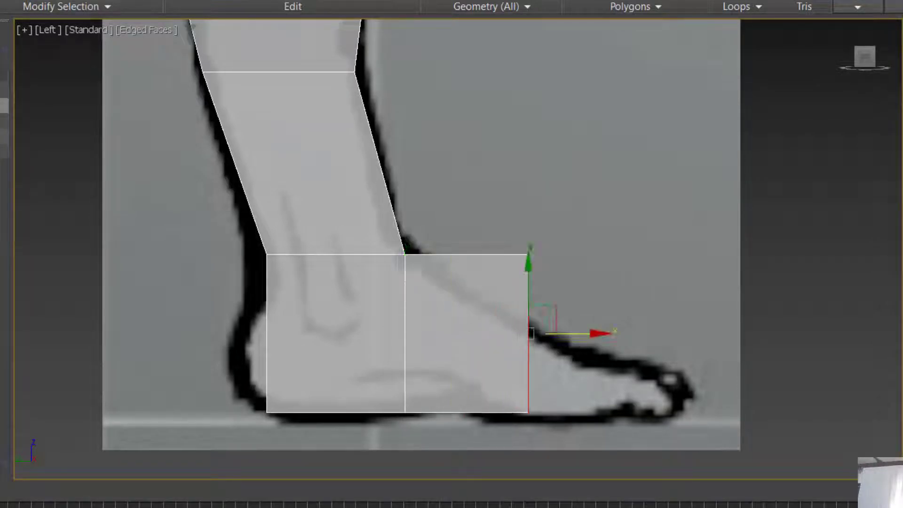
# Step: Select the upper front vertices of the foot extrusion for vertical adjustment to the side reference outline
pyautogui.press('1')
pyautogui.click(528, 254)
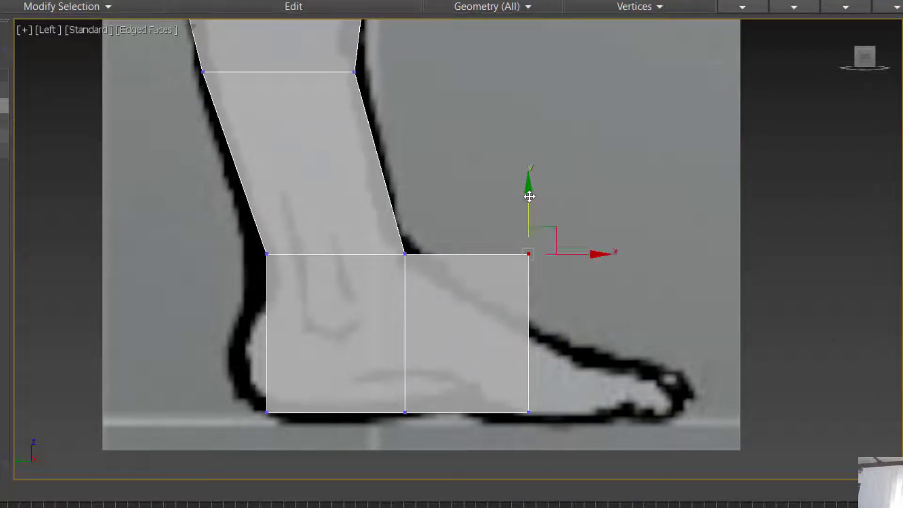
# Step: Fit the foot's side profile to the reference by lowering the upper front vertex and moving the front ankle vertex forward to the outline
pyautogui.moveTo(530, 196); pyautogui.dragTo(528, 274)
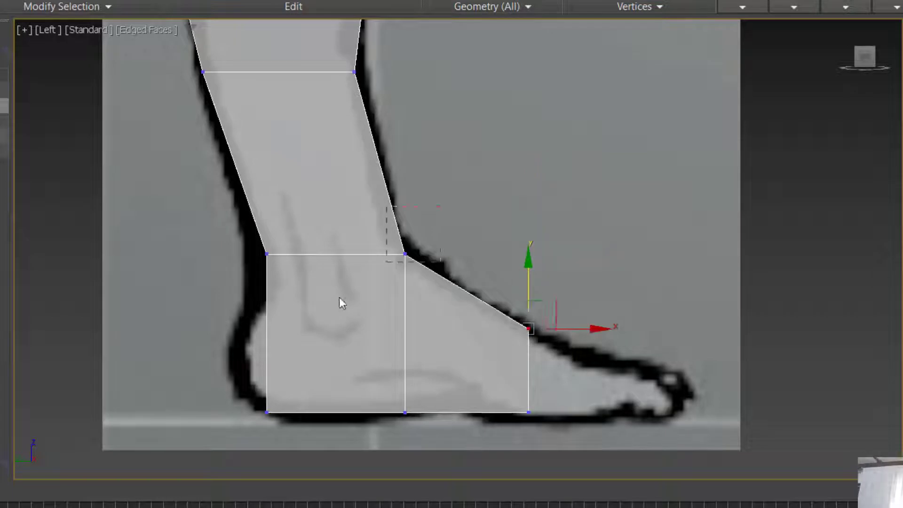
pyautogui.click(405, 253)
pyautogui.moveTo(466, 254); pyautogui.dragTo(472, 254)
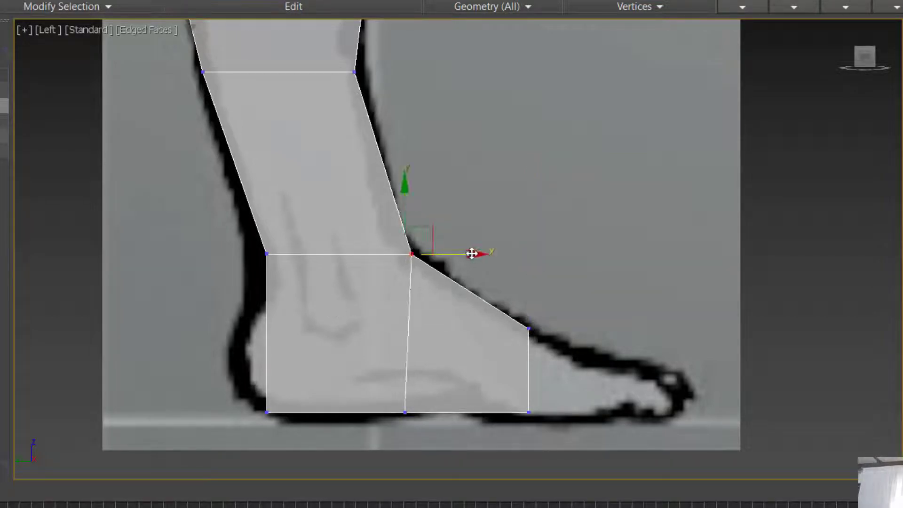
pyautogui.click(543, 279)
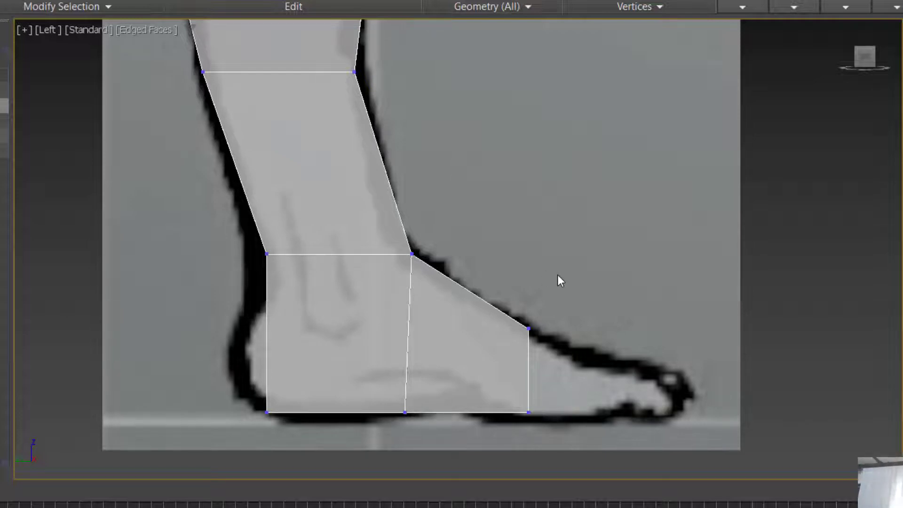
# Step: Widen the front of the foot by moving only its outer front vertices outward toward the little toe in the front reference
pyautogui.hotkey('alt', 'w')
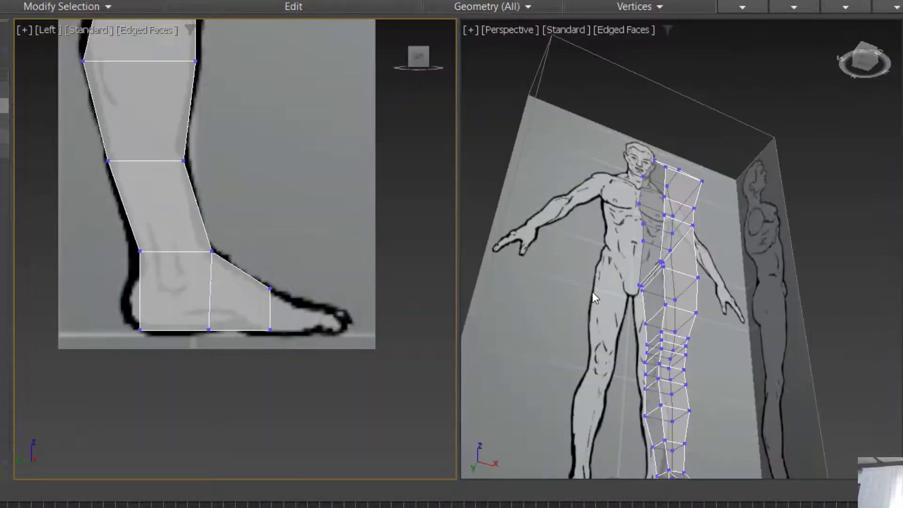
pyautogui.hotkey('alt', 'w')
pyautogui.press('f')
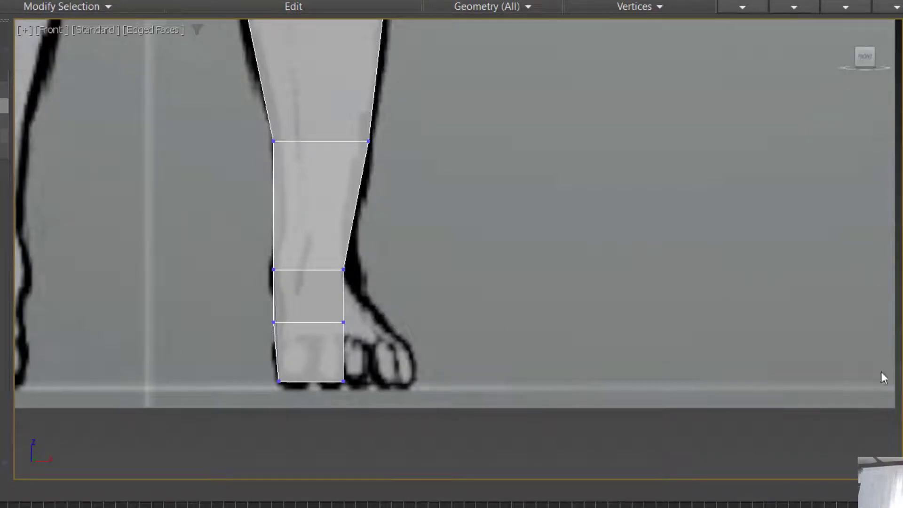
pyautogui.hotkey('alt', 'w')
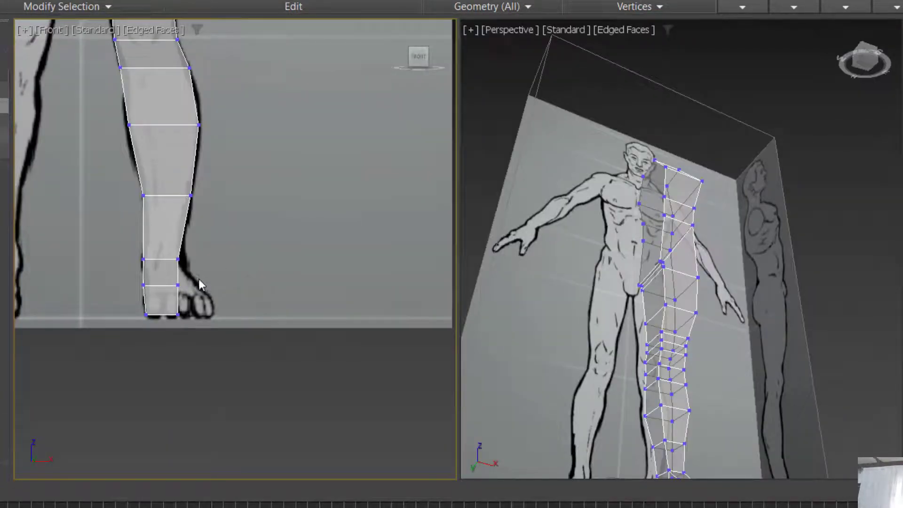
pyautogui.moveTo(167, 323); pyautogui.dragTo(169, 324)
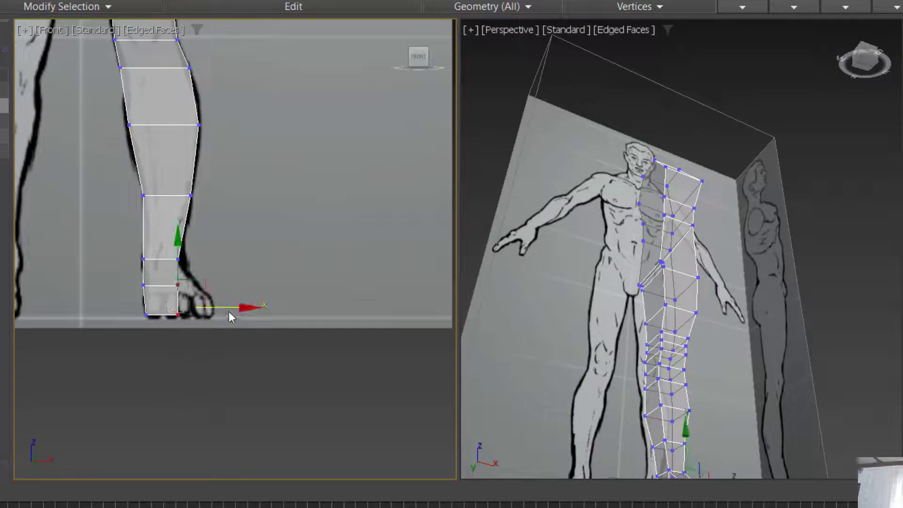
pyautogui.hotkey('alt', 'w')
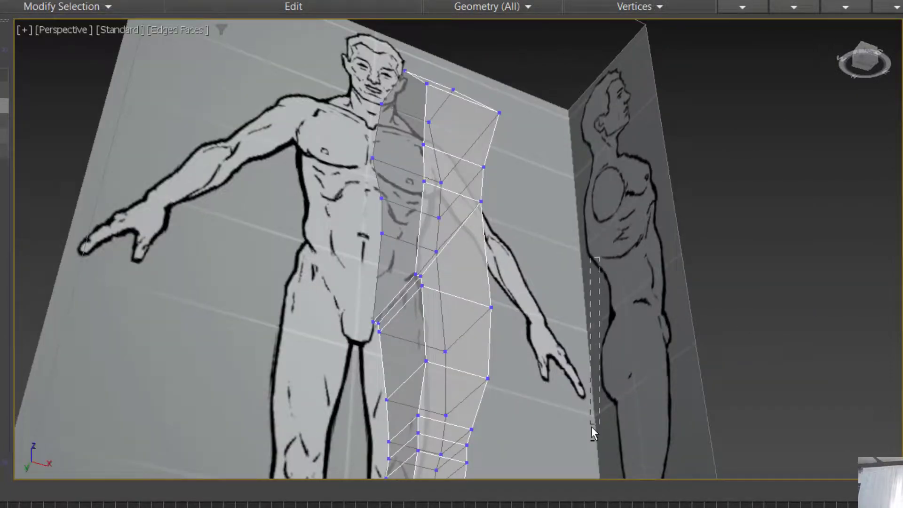
pyautogui.scroll(10, 605, 339)
pyautogui.scroll(-10, 671, 425)
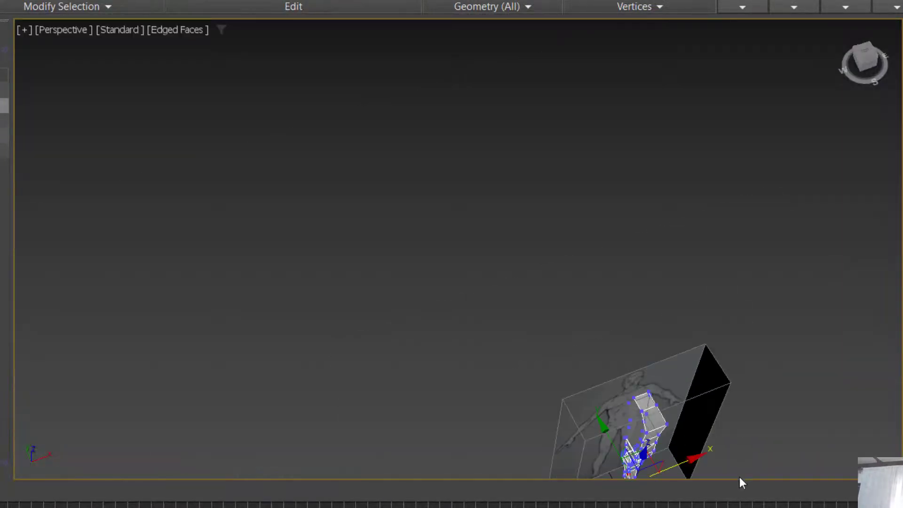
pyautogui.keyDown('alt'); pyautogui.moveTo(740, 477); pyautogui.dragTo(723, 439, button='middle'); pyautogui.keyUp('alt')
pyautogui.moveTo(712, 397); pyautogui.dragTo(605, 249, button='middle')
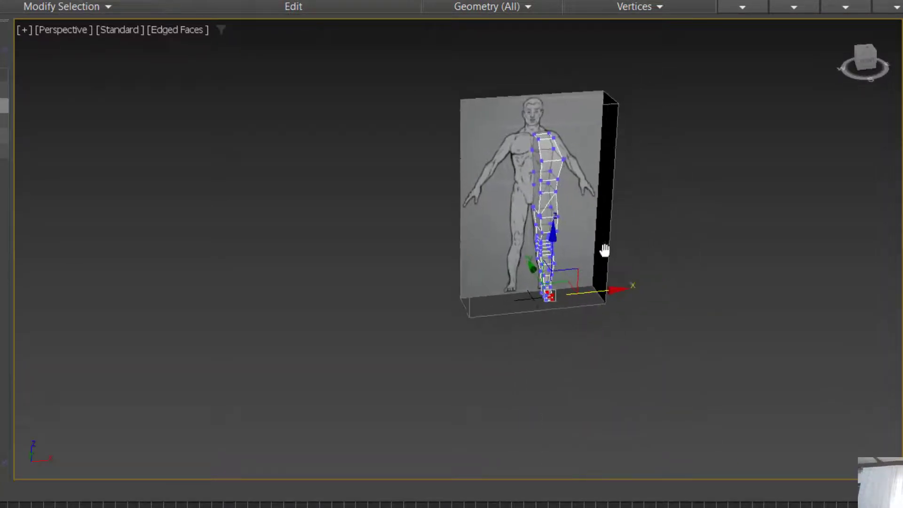
pyautogui.scroll(15, 580, 295)
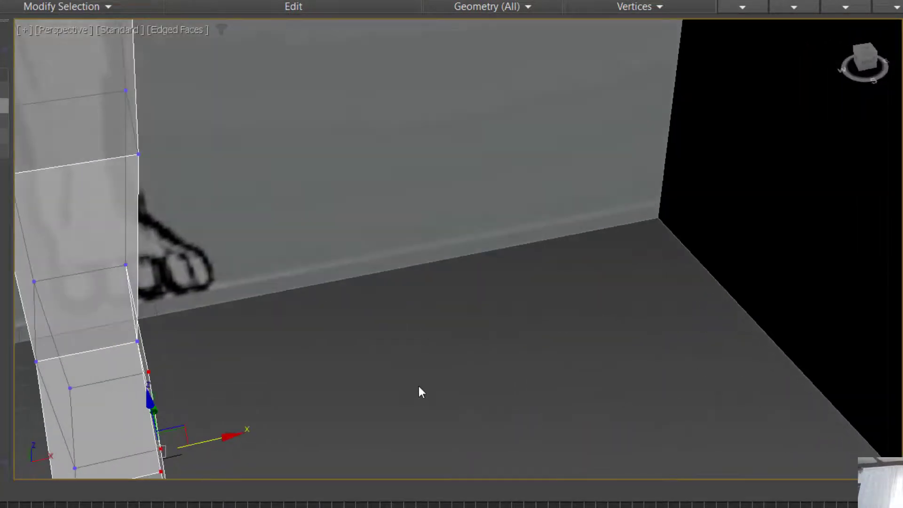
pyautogui.moveTo(419, 388)
pyautogui.keyDown('alt'); pyautogui.mouseDown(button='middle')
pyautogui.moveTo(385, 395)
pyautogui.moveTo(415, 391)
pyautogui.mouseUp(button='middle'); pyautogui.keyUp('alt')
pyautogui.moveTo(440, 340); pyautogui.dragTo(494, 240, button='middle')
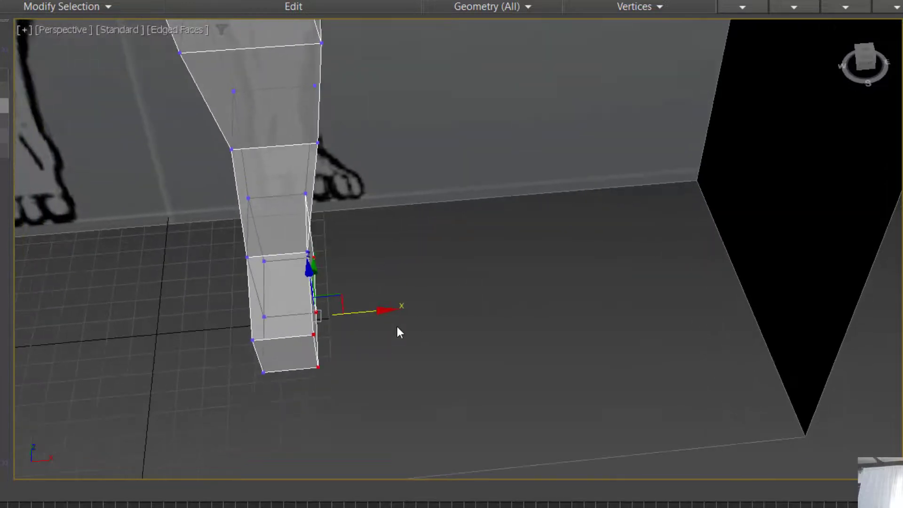
pyautogui.scroll(3, 385, 334)
pyautogui.moveTo(257, 320); pyautogui.dragTo(304, 407)
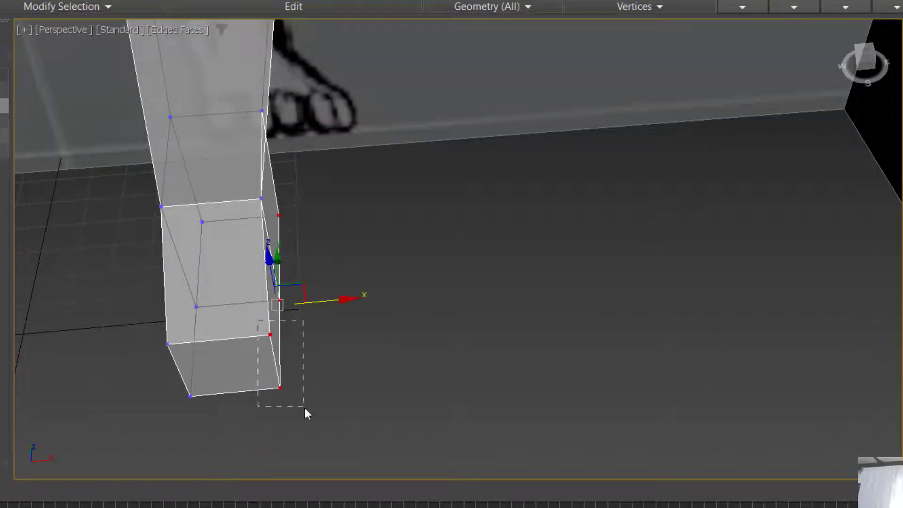
pyautogui.hotkey('alt', 'w')
pyautogui.rightClick(291, 345)
pyautogui.hotkey('alt', 'w')
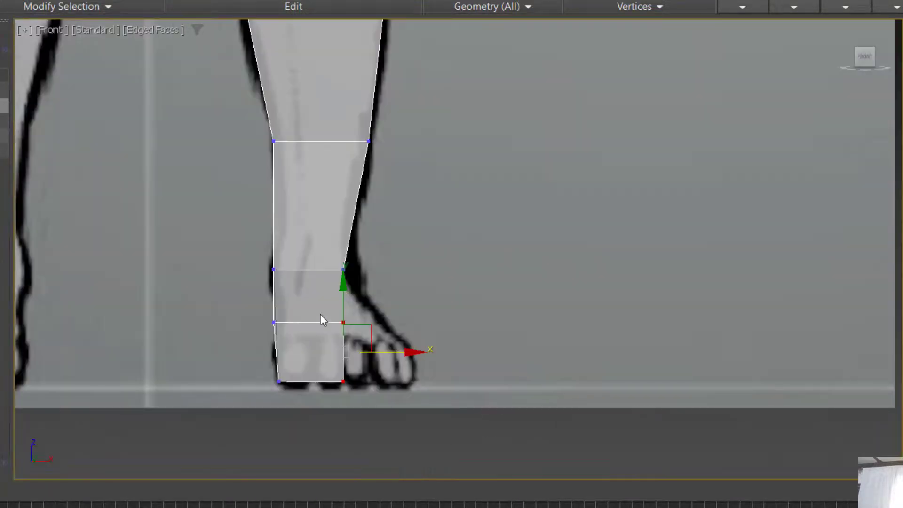
pyautogui.moveTo(383, 352); pyautogui.dragTo(429, 350)
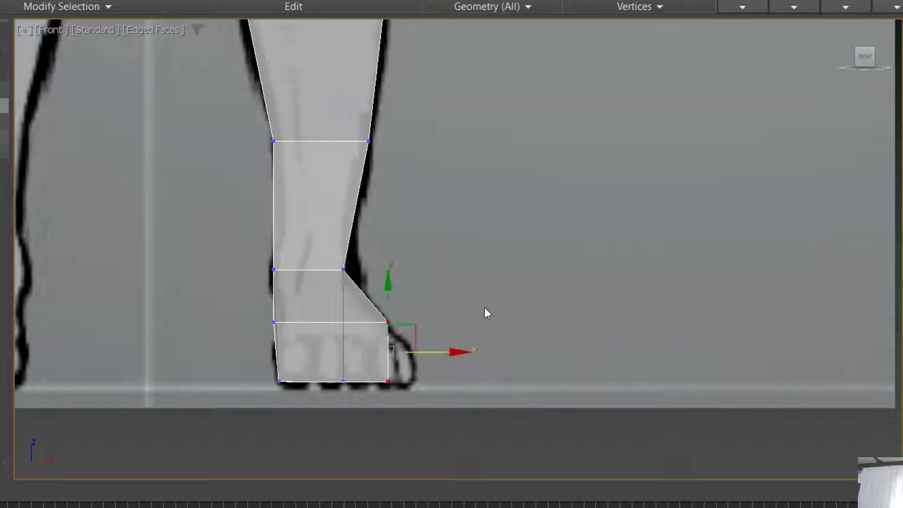
pyautogui.click(485, 309)
# Step: Leave vertex editing and turn off the mesh's see-through display in the perspective view of the whole leg
pyautogui.hotkey('alt', 'w')
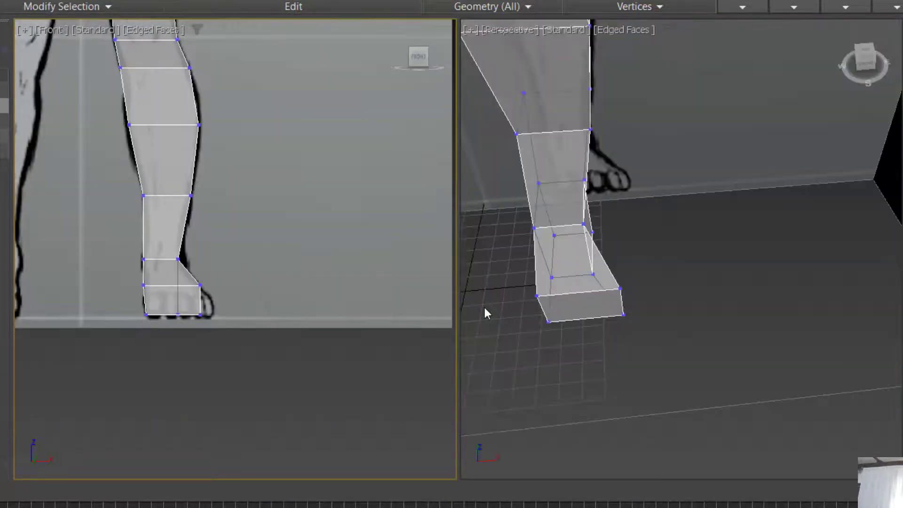
pyautogui.hotkey('alt', 'w')
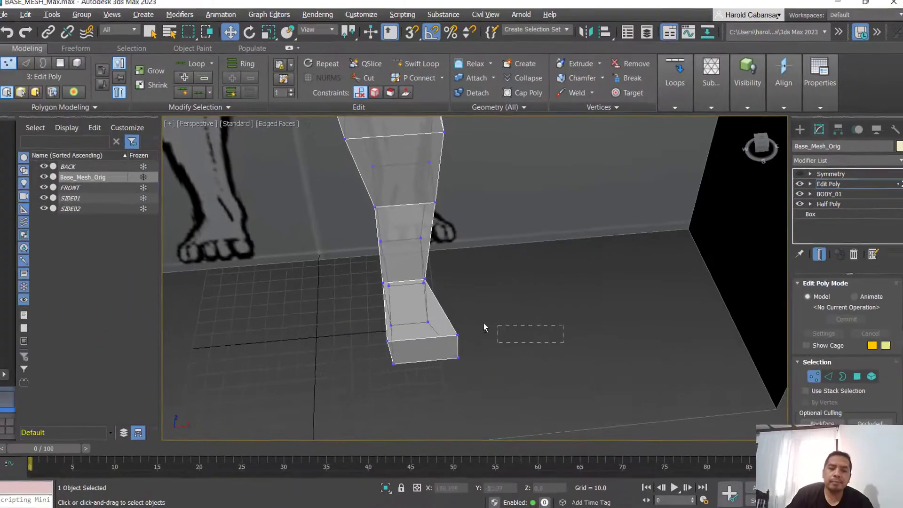
pyautogui.scroll(4, 501, 350)
pyautogui.scroll(-8, 501, 350)
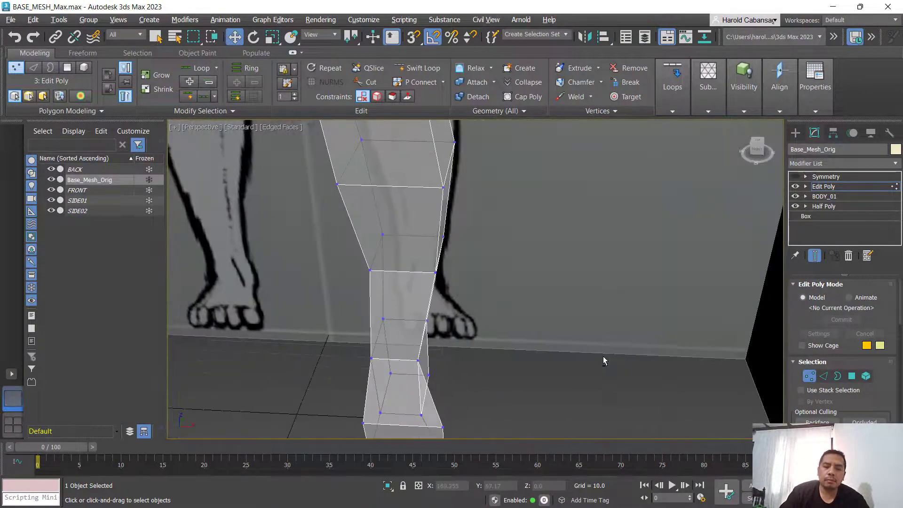
pyautogui.click(828, 187)
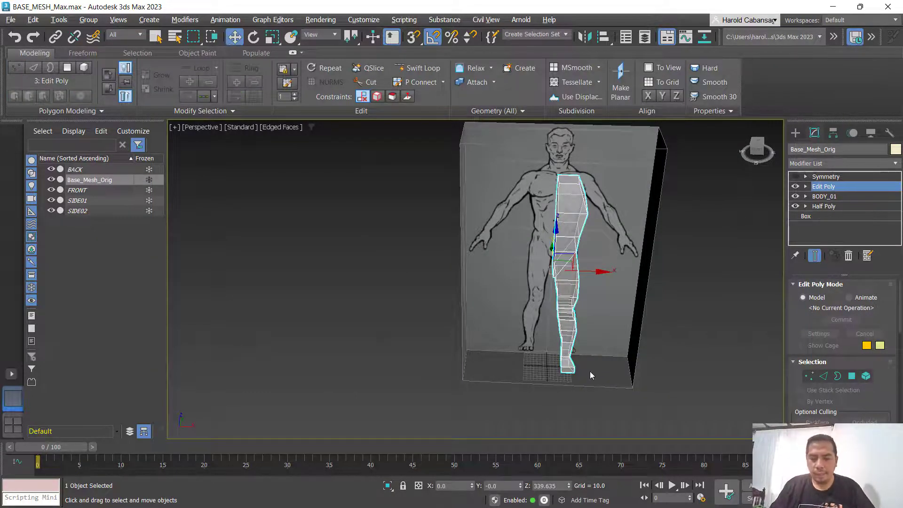
pyautogui.keyDown('alt'); pyautogui.moveTo(593, 377); pyautogui.dragTo(565, 358, button='middle'); pyautogui.keyUp('alt')
pyautogui.hotkey('alt', 'x')
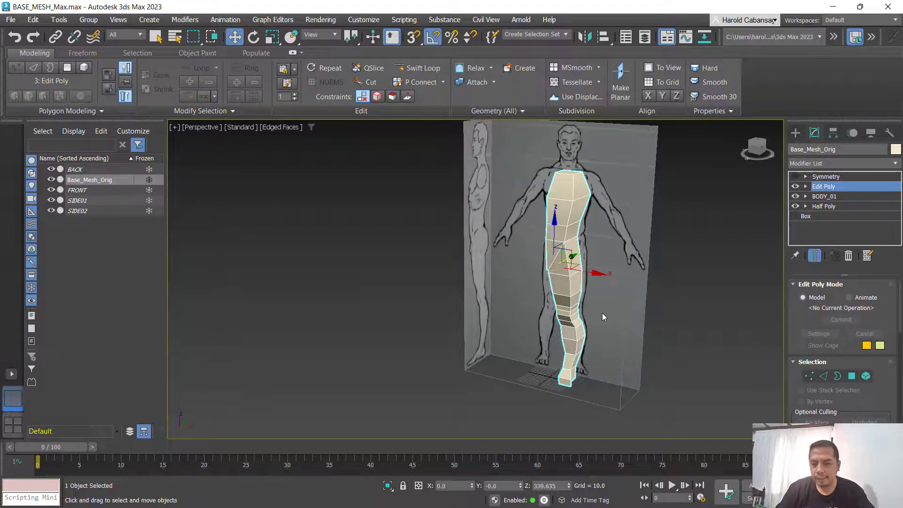
pyautogui.scroll(4, 602, 312)
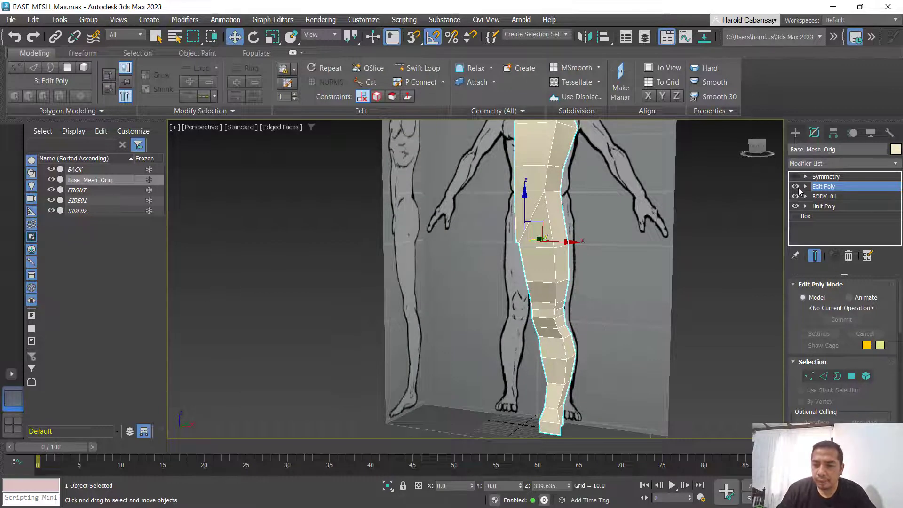
# Step: Toggle the Edit Poly and BODY_01 modifiers off and on to compare the mesh at each modeling stage
pyautogui.click(795, 187)
pyautogui.click(795, 187)
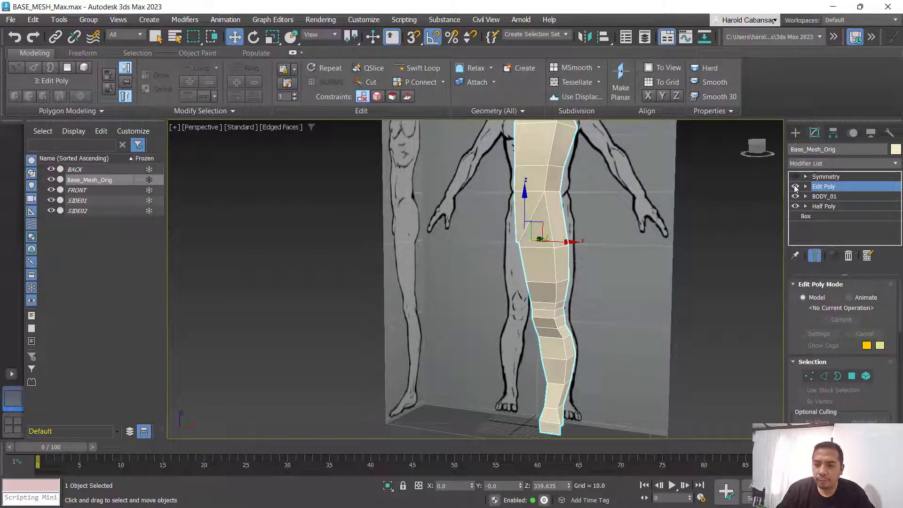
pyautogui.click(795, 187)
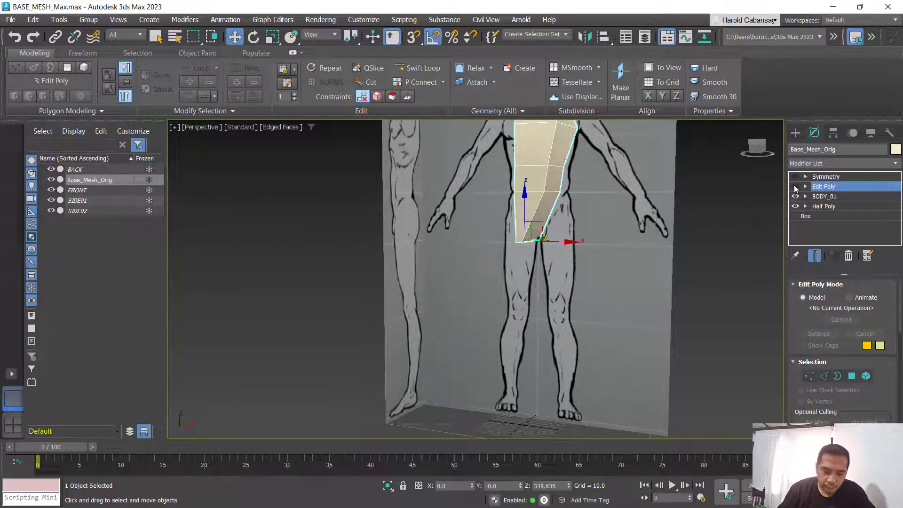
pyautogui.click(796, 187)
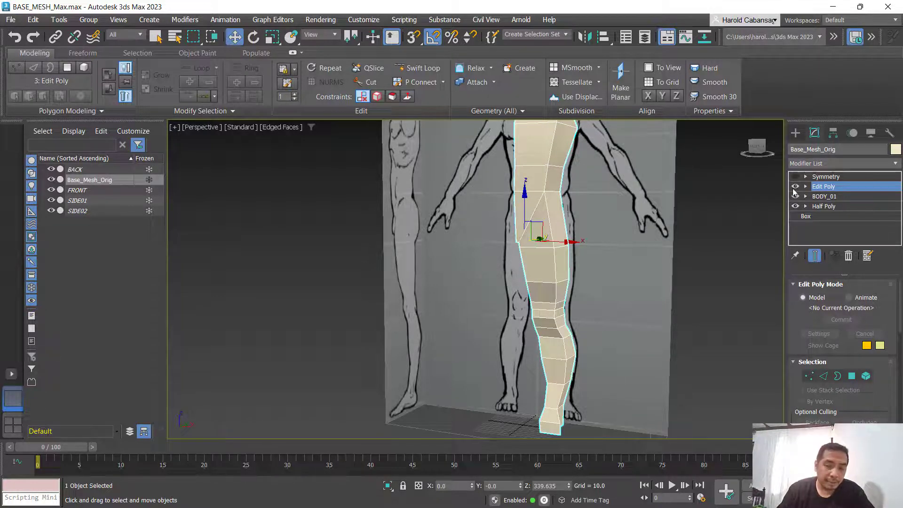
pyautogui.click(796, 186)
pyautogui.click(796, 186)
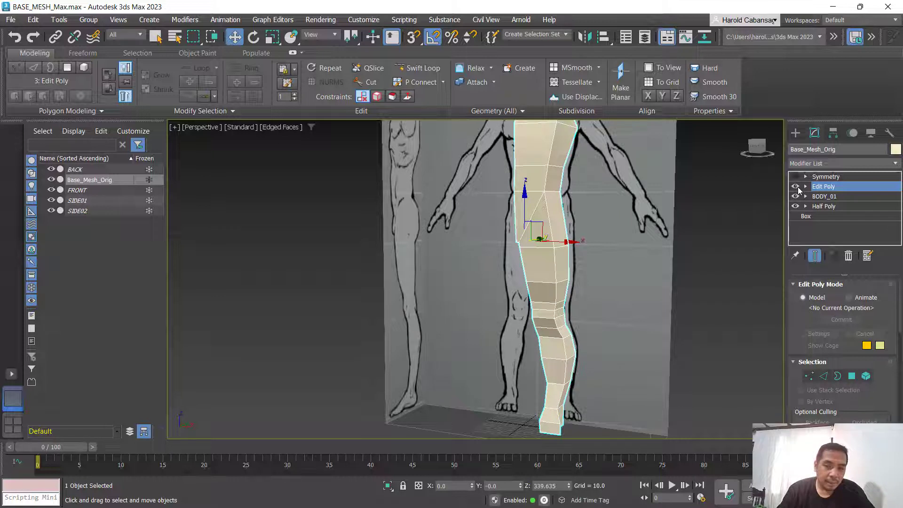
pyautogui.click(795, 187)
pyautogui.click(795, 196)
pyautogui.click(795, 187)
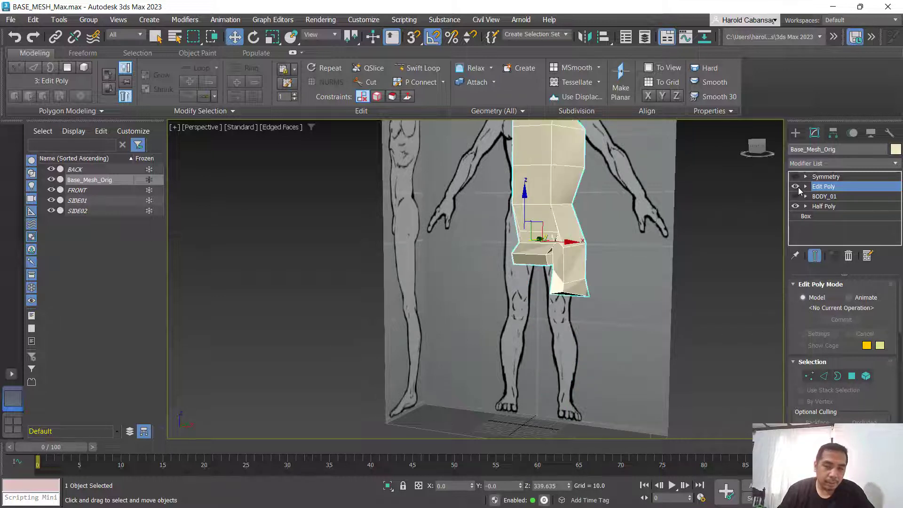
pyautogui.click(799, 186)
pyautogui.click(798, 196)
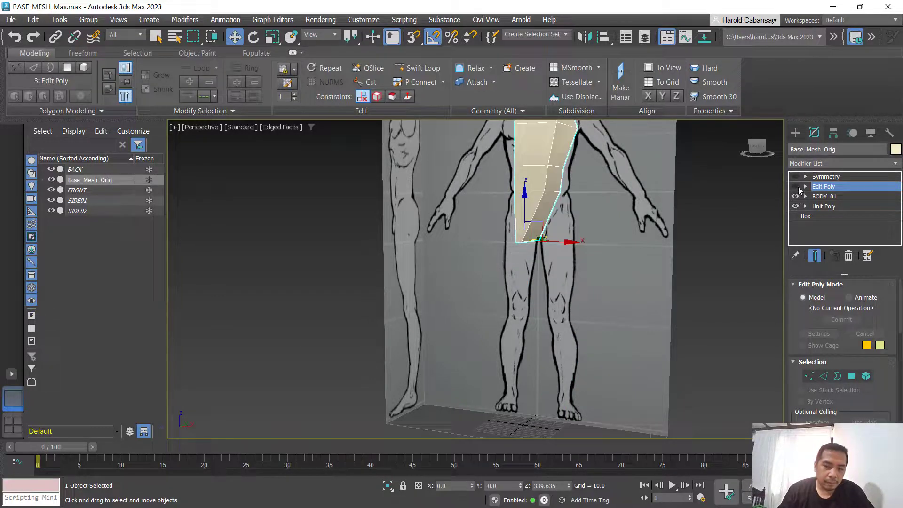
pyautogui.click(797, 186)
# Step: Rename the Edit Poly modifier above BODY_01 as LEG_01
pyautogui.rightClick(818, 186)
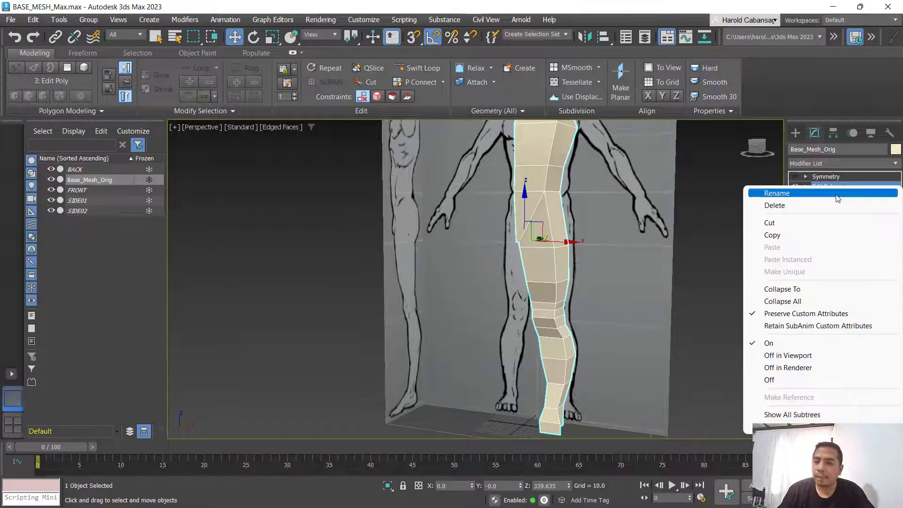
pyautogui.click(837, 194)
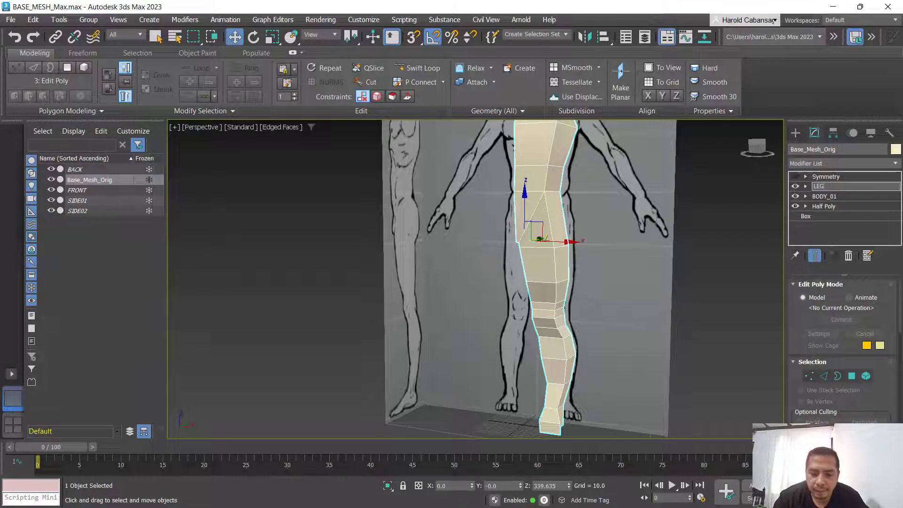
pyautogui.write('_01')
pyautogui.press('Return')
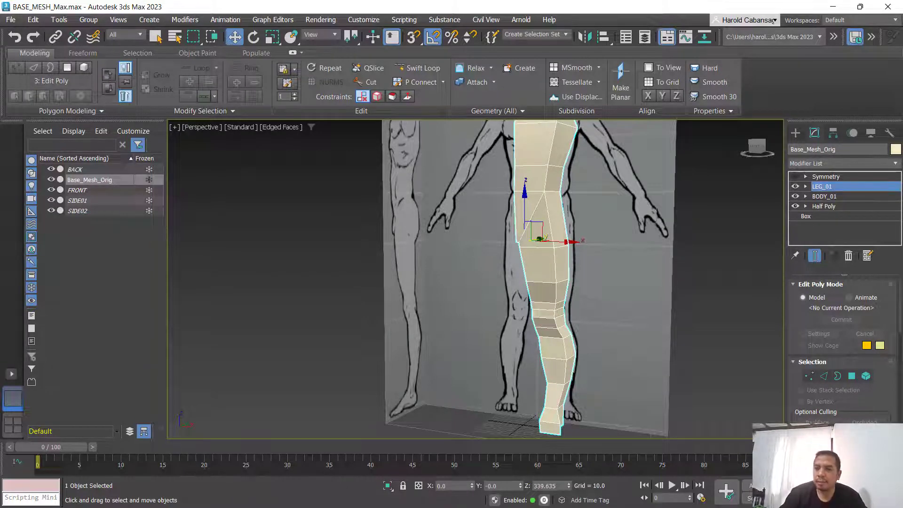
# Step: Enable the Symmetry modifier to mirror the half body and leg, and inspect the full figure
pyautogui.click(796, 177)
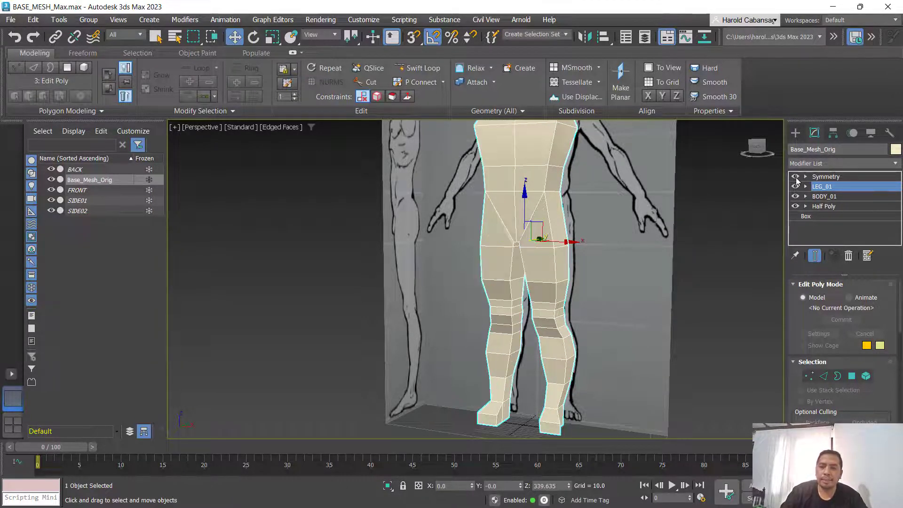
pyautogui.scroll(-2, 535, 247)
pyautogui.keyDown('alt'); pyautogui.moveTo(534, 247); pyautogui.dragTo(603, 246, button='middle'); pyautogui.keyUp('alt')
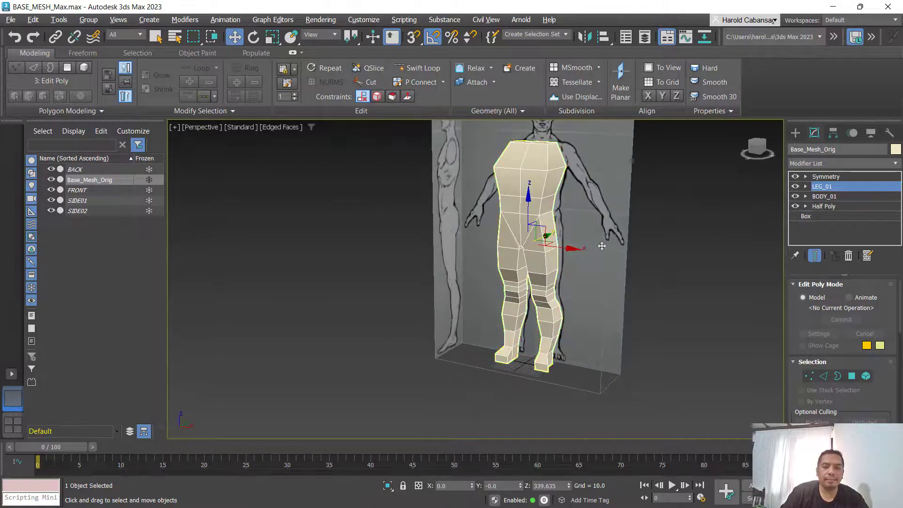
# Step: Add a new Edit Poly modifier between LEG_01 and Symmetry and switch it to polygon editing
pyautogui.click(845, 164)
pyautogui.scroll(-1, 844, 163)
pyautogui.press('e')
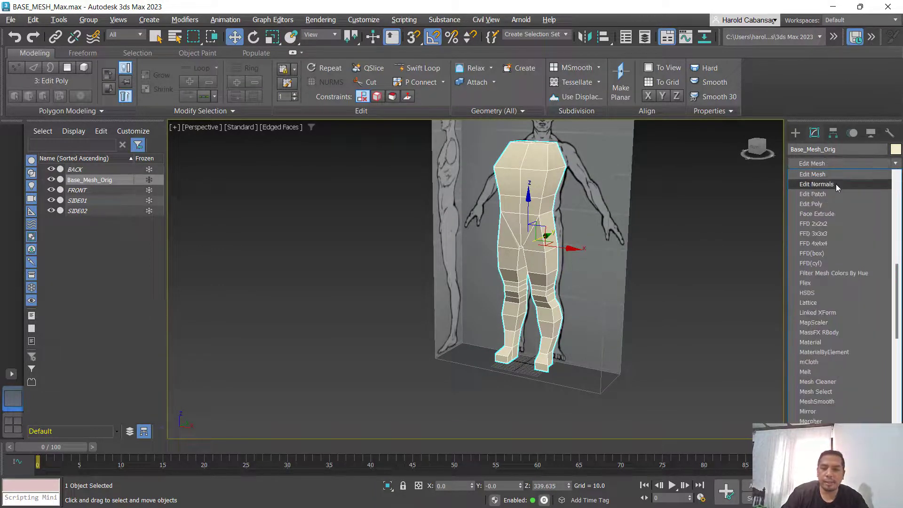
pyautogui.click(831, 204)
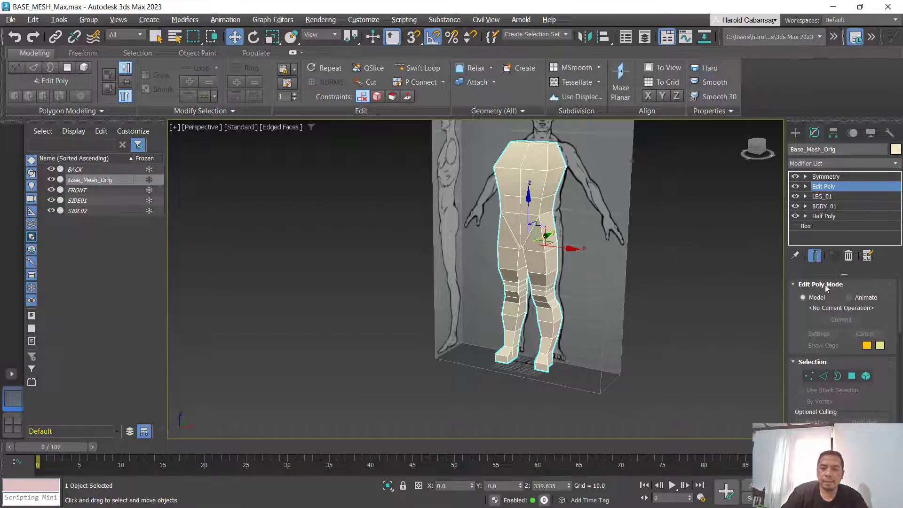
pyautogui.click(852, 378)
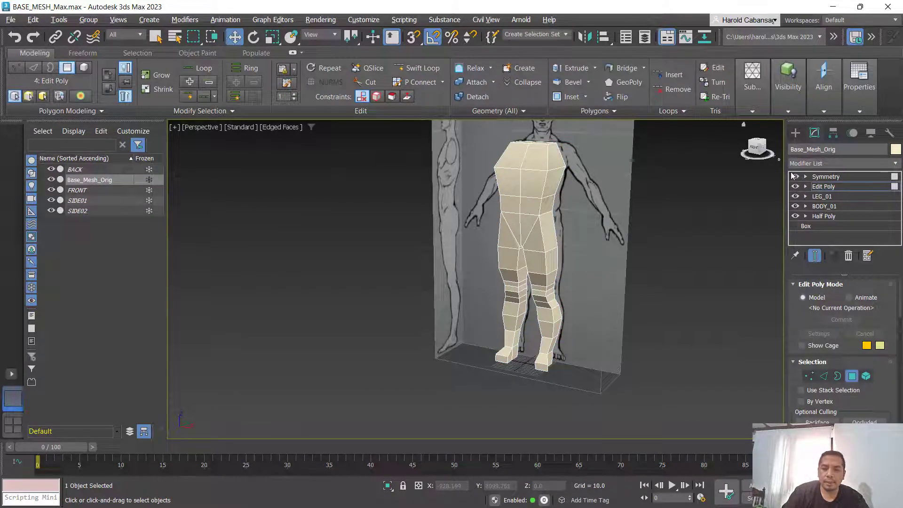
# Step: Turn off the Symmetry modifier and show the half mesh see-through over the torso and arm in the maximized Front view
pyautogui.click(794, 177)
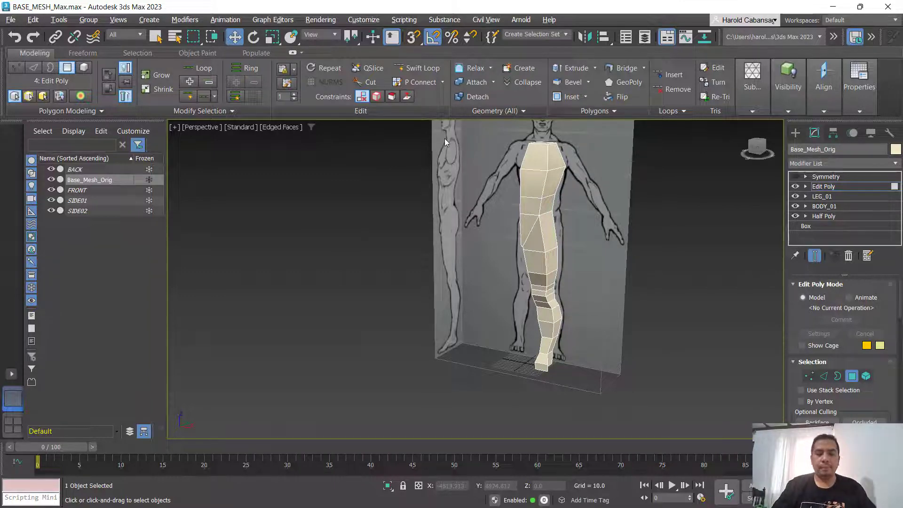
pyautogui.hotkey('alt', 'w')
pyautogui.middleClick(298, 230)
pyautogui.hotkey('alt', 'w')
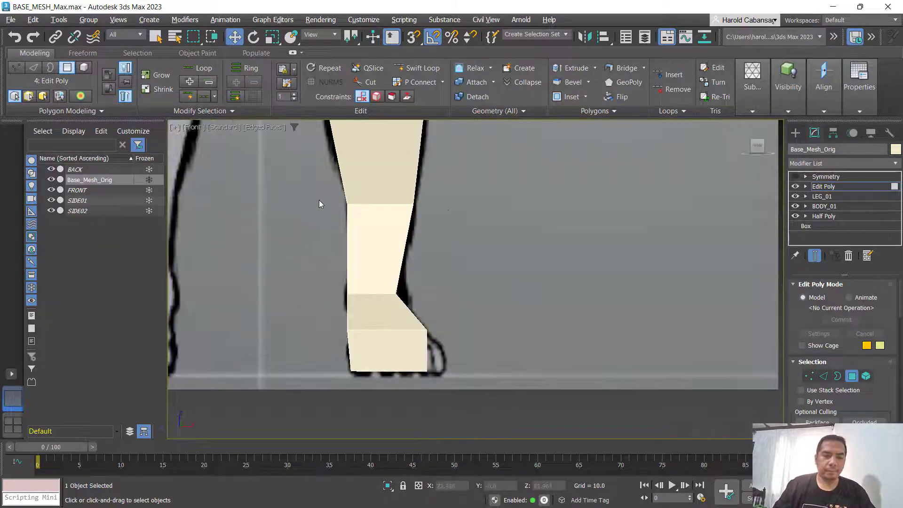
pyautogui.scroll(-4, 447, 212)
pyautogui.moveTo(465, 148); pyautogui.dragTo(441, 424, button='middle')
pyautogui.scroll(-4, 458, 315)
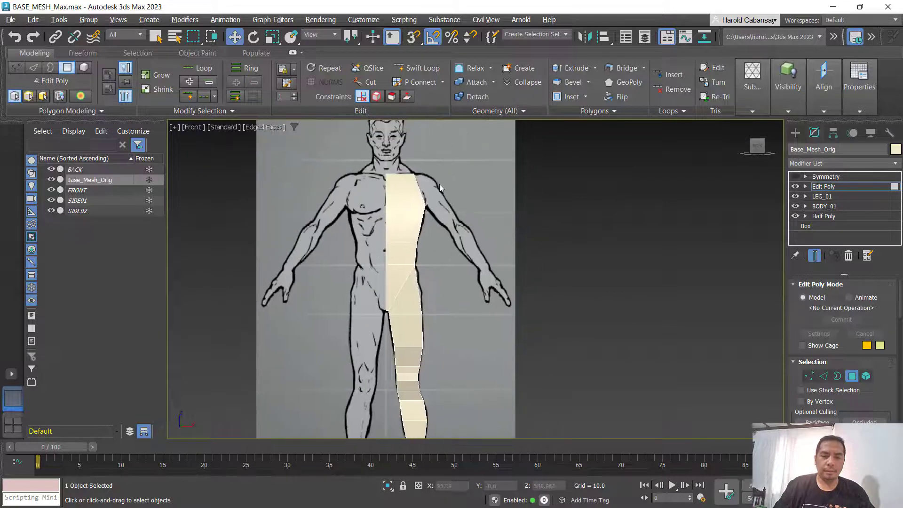
pyautogui.scroll(5, 439, 182)
pyautogui.scroll(-2, 429, 196)
pyautogui.hotkey('alt', 'x')
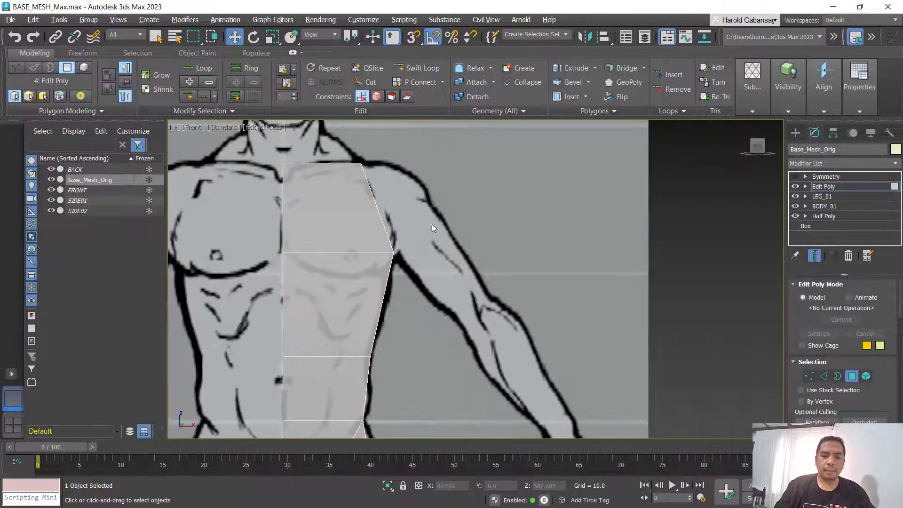
# Step: Extrude the outer side polygons of the upper torso toward the shoulder, about 31 units out and 19 units up
pyautogui.moveTo(461, 221); pyautogui.dragTo(483, 229, button='middle')
pyautogui.moveTo(378, 232); pyautogui.dragTo(378, 232)
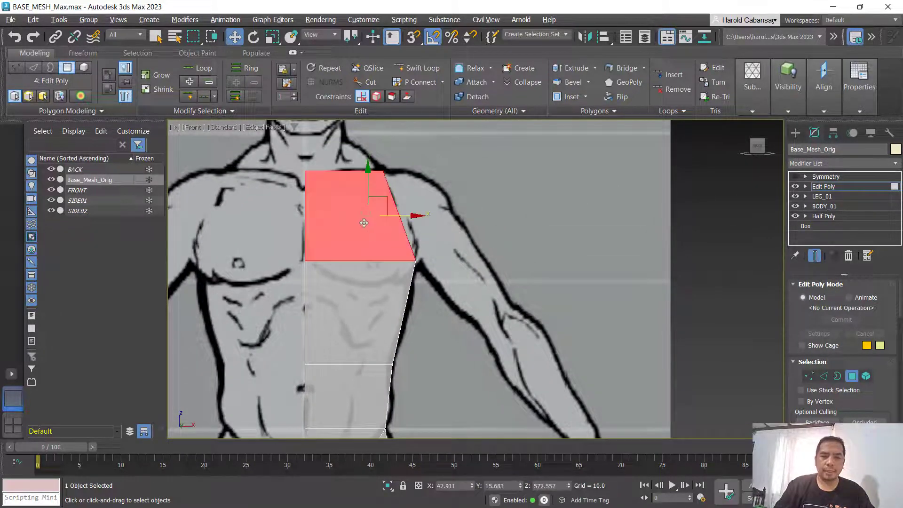
pyautogui.keyDown('ctrl'); pyautogui.click(352, 296); pyautogui.keyUp('ctrl')
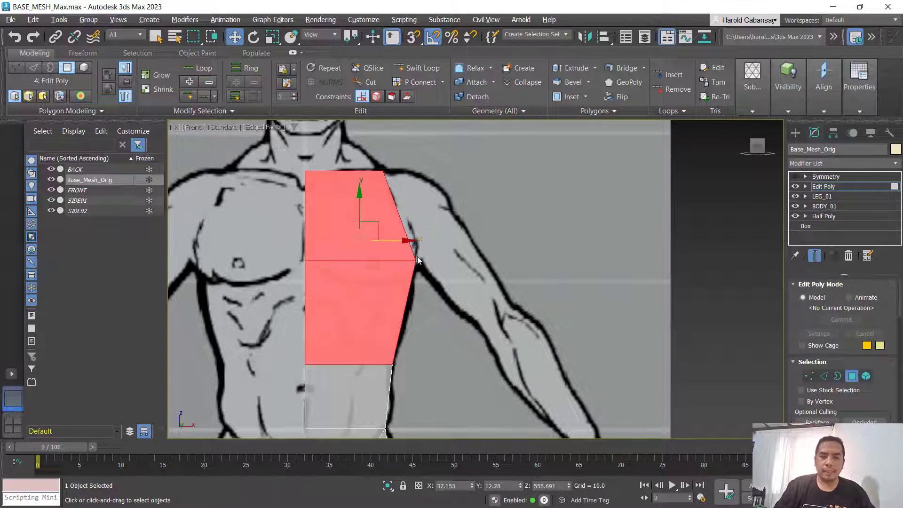
pyautogui.keyDown('alt'); pyautogui.moveTo(348, 365); pyautogui.dragTo(345, 369); pyautogui.keyUp('alt')
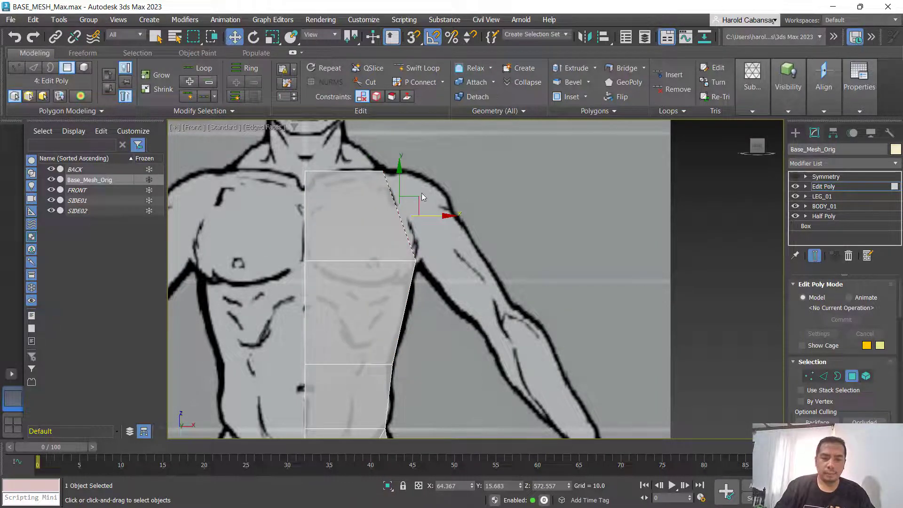
pyautogui.keyDown('shift'); pyautogui.moveTo(408, 205); pyautogui.dragTo(461, 170); pyautogui.keyUp('shift')
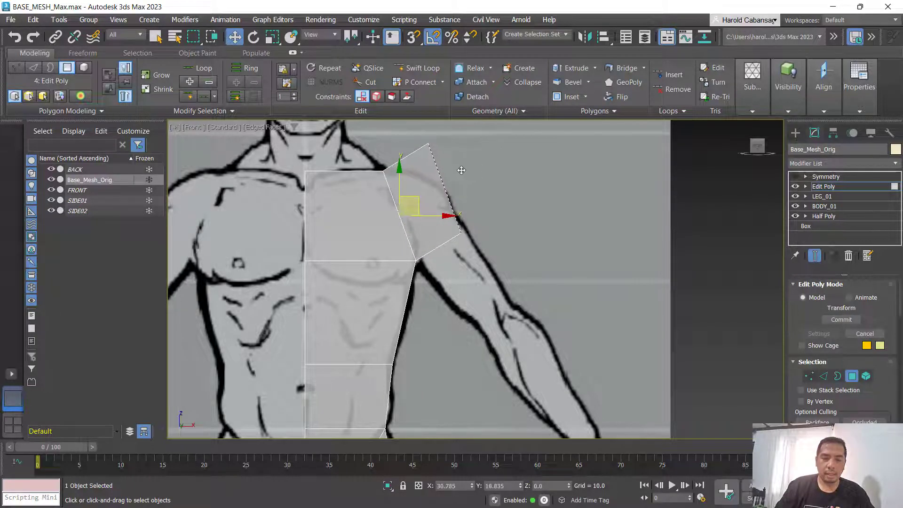
# Step: Move the extrusion's upper vertices to about X 69, Z 604 and its outer vertices to about X 98, Z 589, following the shoulder outline
pyautogui.moveTo(561, 361); pyautogui.dragTo(546, 418, button='middle')
pyautogui.press('1')
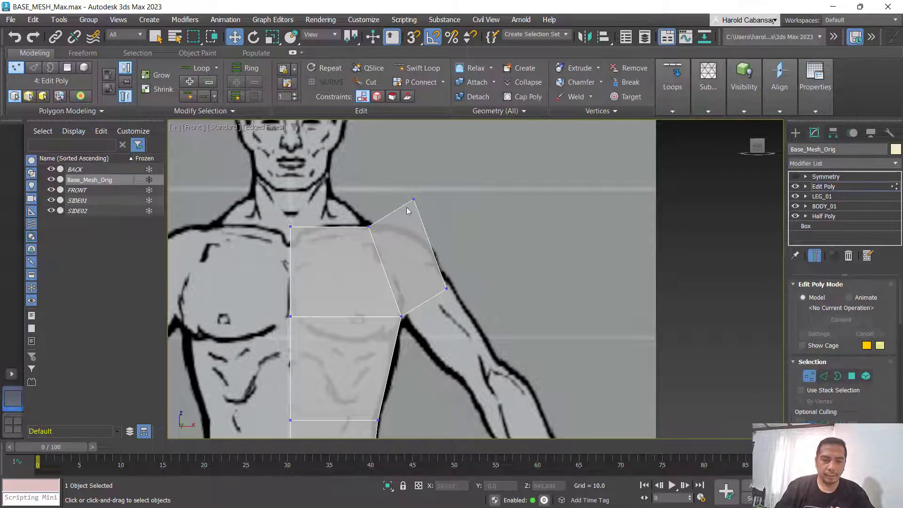
pyautogui.click(413, 199)
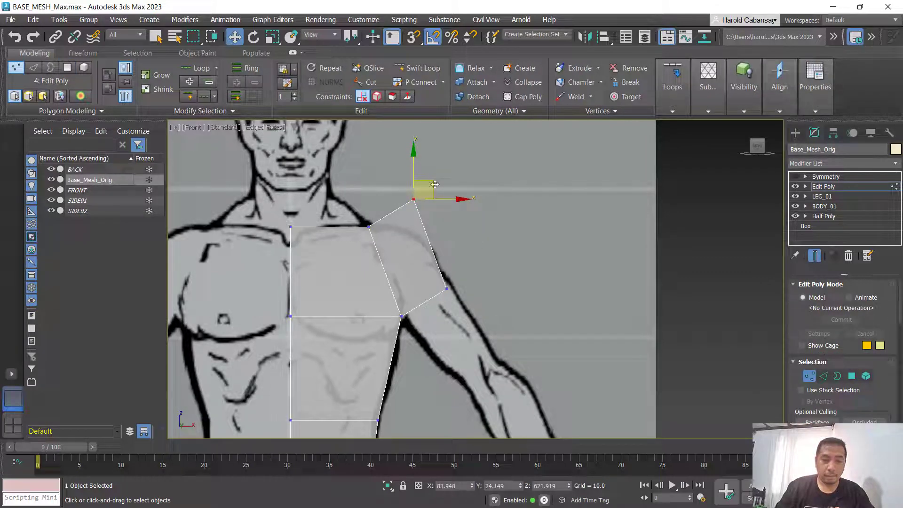
pyautogui.moveTo(435, 184); pyautogui.dragTo(412, 204)
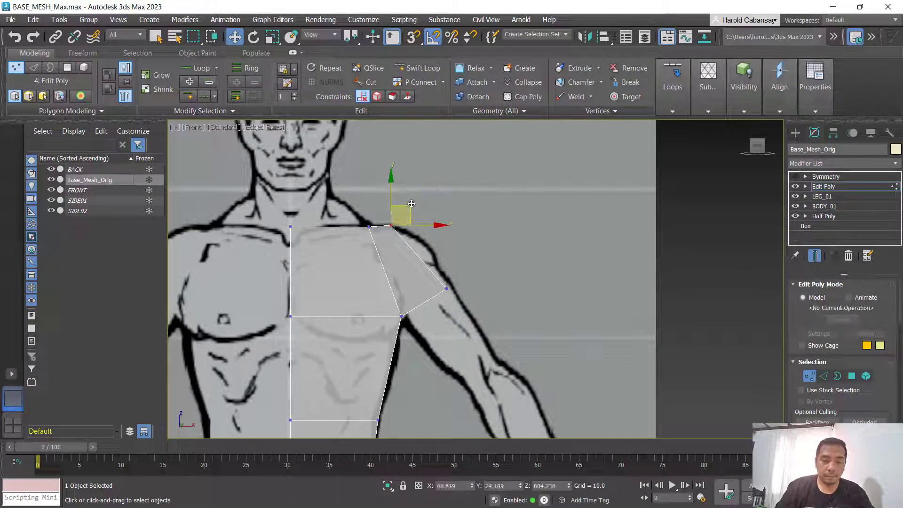
pyautogui.moveTo(399, 322); pyautogui.dragTo(414, 319)
pyautogui.moveTo(455, 279); pyautogui.dragTo(458, 231)
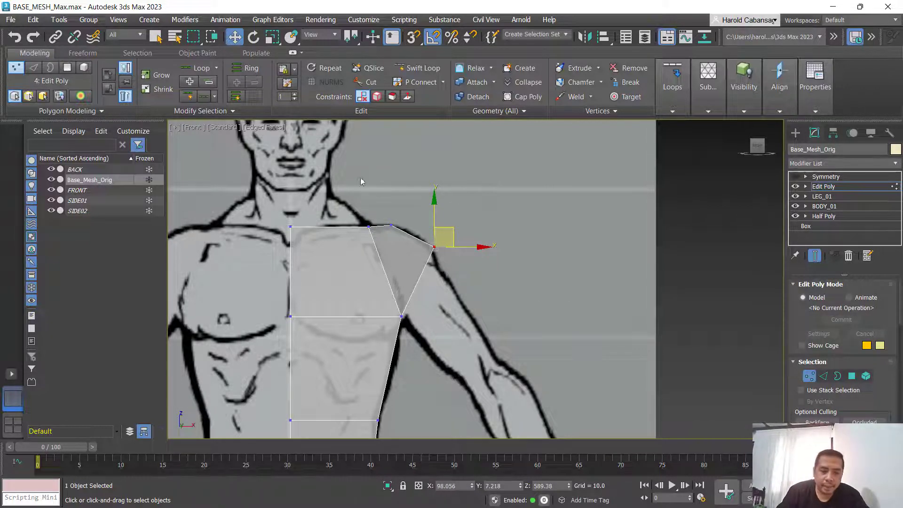
# Step: Extrude the shoulder's outer end polygons down along the reference arm to form the first upper-arm segment
pyautogui.click(852, 376)
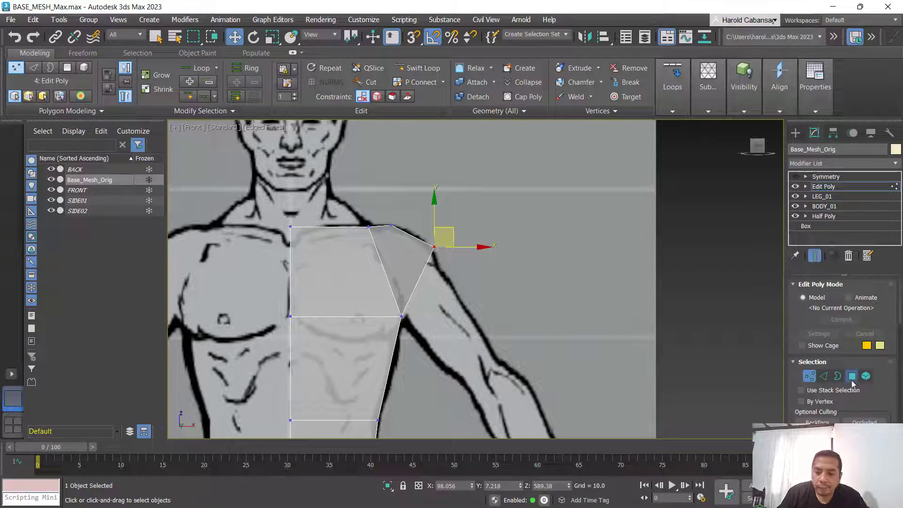
pyautogui.click(417, 262)
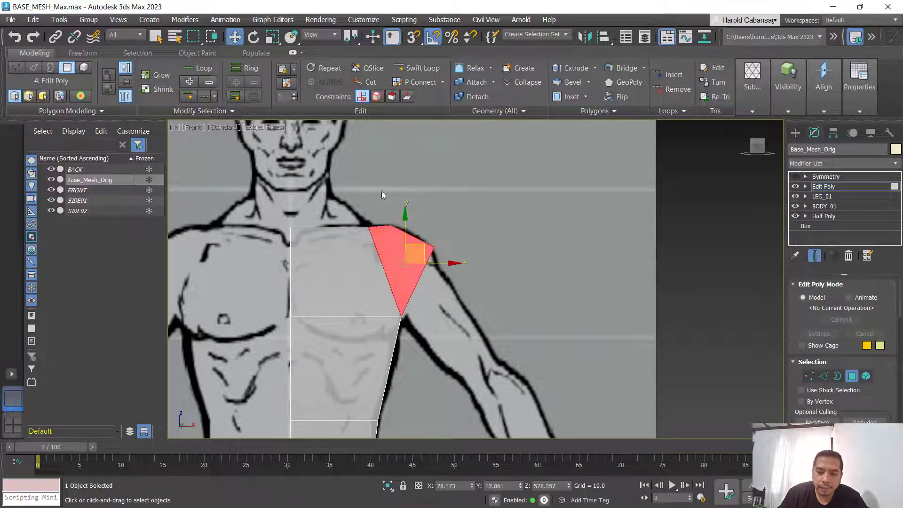
pyautogui.moveTo(423, 240); pyautogui.dragTo(433, 235)
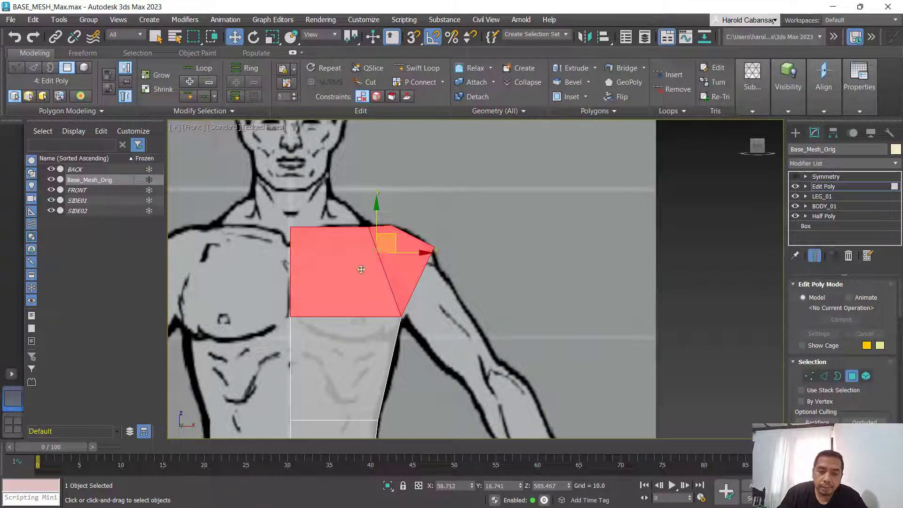
pyautogui.keyDown('alt'); pyautogui.moveTo(207, 198); pyautogui.dragTo(471, 311); pyautogui.keyUp('alt')
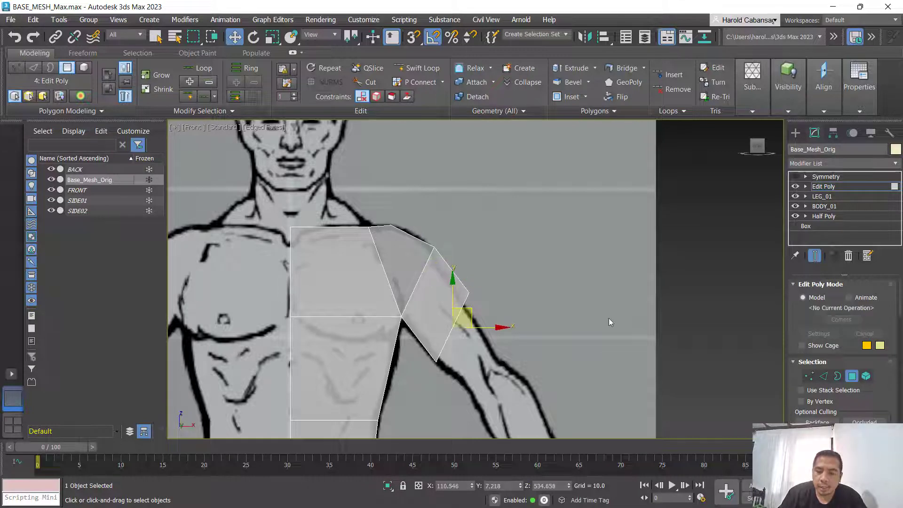
# Step: Move the outer end vertices of the upper-arm segment onto the arm outline at about X 120, Z 549
pyautogui.click(824, 376)
pyautogui.moveTo(537, 270); pyautogui.dragTo(458, 313)
pyautogui.click(809, 375)
pyautogui.moveTo(488, 275); pyautogui.dragTo(475, 301)
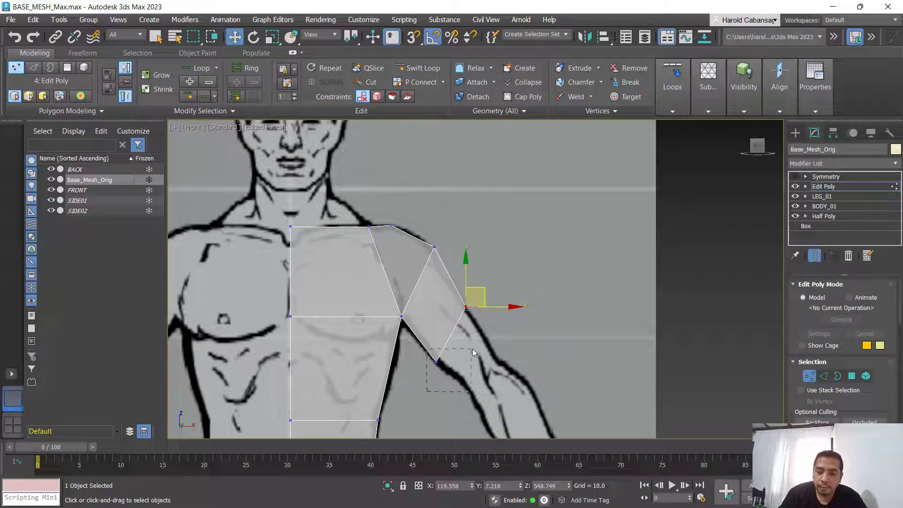
pyautogui.moveTo(473, 352); pyautogui.dragTo(474, 353)
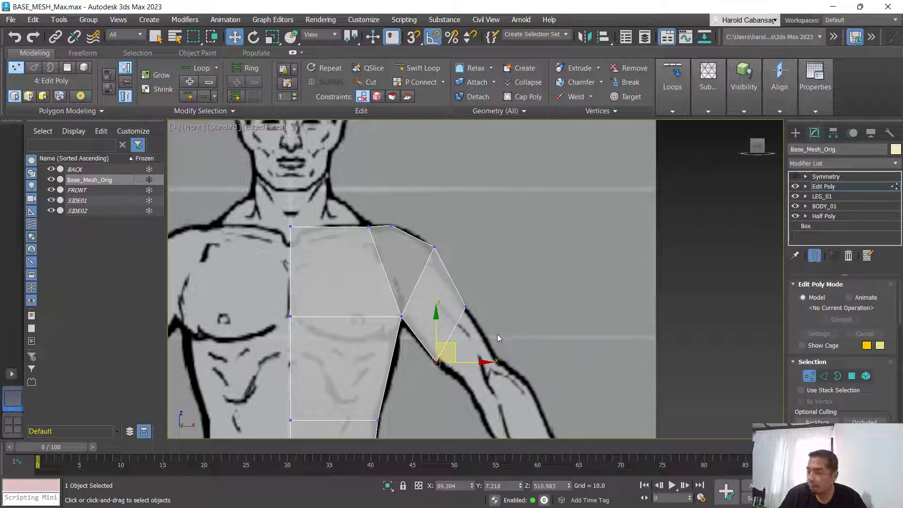
# Step: Extrude the upper arm's end polygons toward the elbow, about 19 units out and 16 units down
pyautogui.click(851, 375)
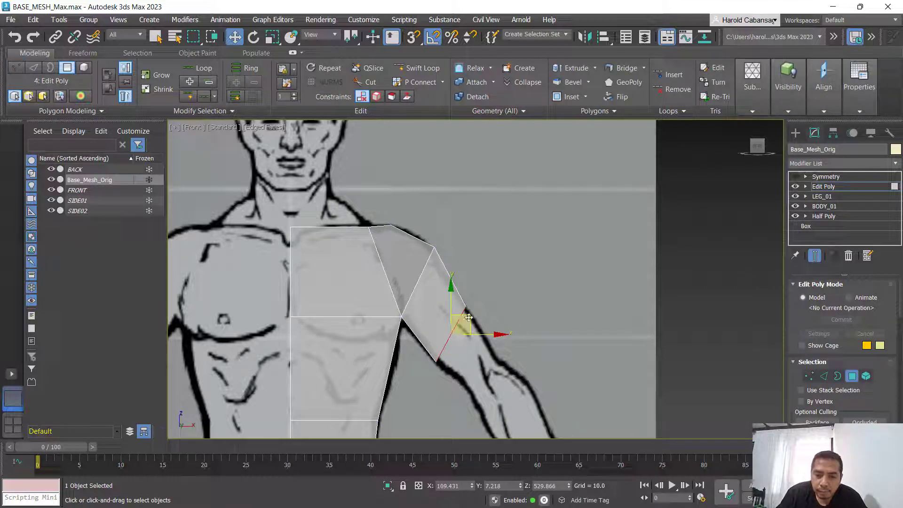
pyautogui.moveTo(469, 318); pyautogui.dragTo(498, 346)
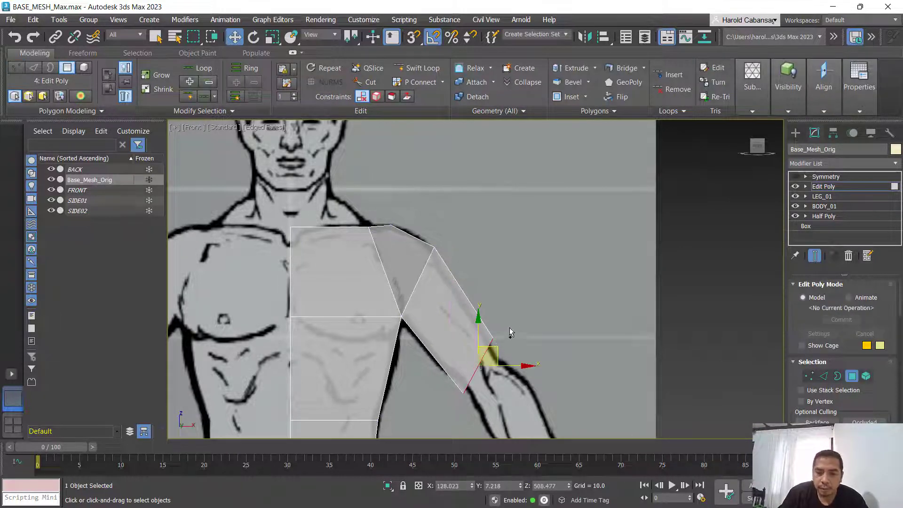
pyautogui.hotkey('ctrl', 'z')
pyautogui.moveTo(472, 318); pyautogui.dragTo(501, 341)
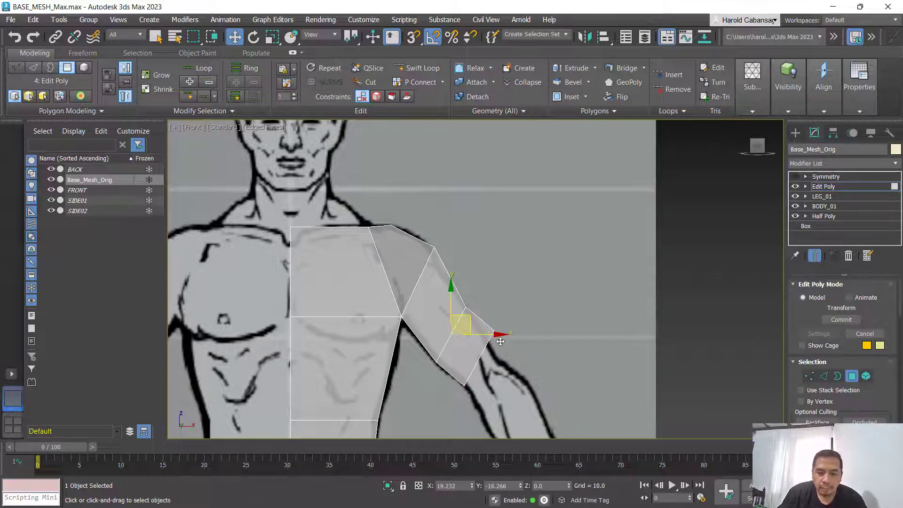
# Step: Lower the outer end vertices above the elbow by about 13 units to match the arm outline
pyautogui.click(809, 376)
pyautogui.moveTo(563, 315); pyautogui.dragTo(487, 346)
pyautogui.moveTo(510, 312); pyautogui.dragTo(508, 332)
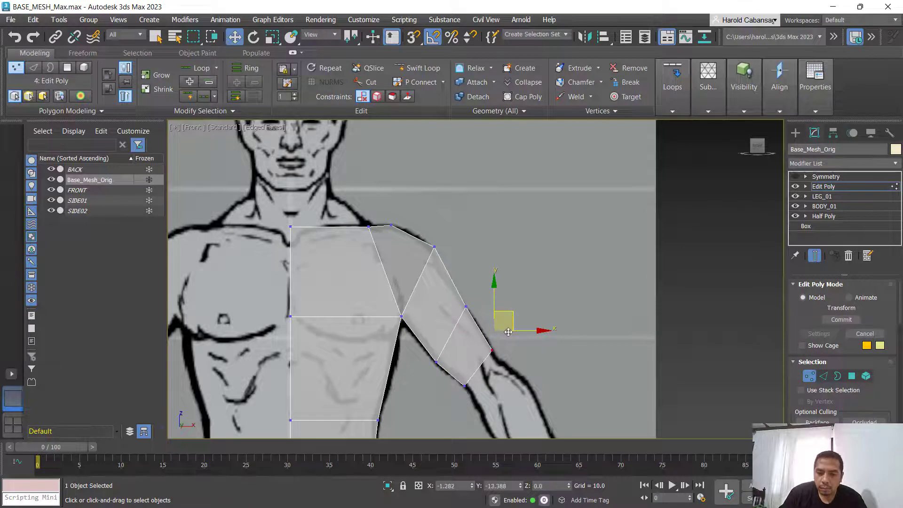
pyautogui.click(557, 306)
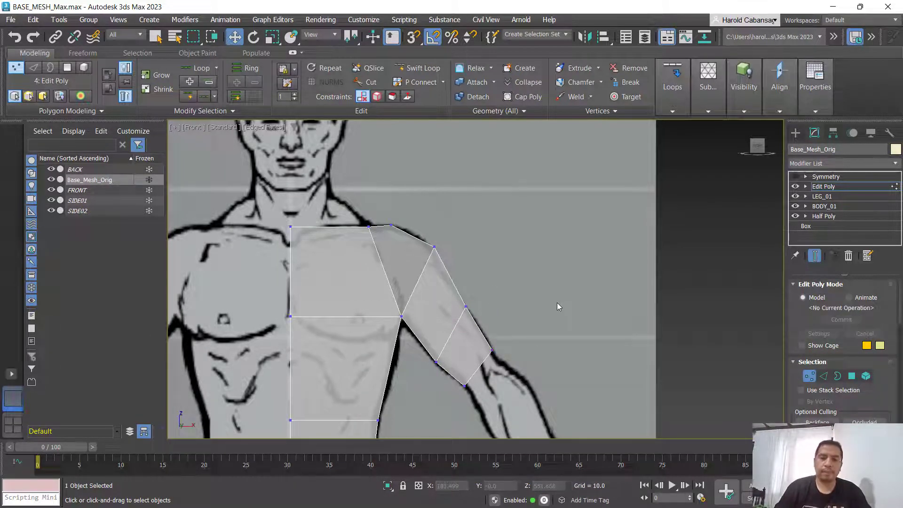
# Step: With the Front and Perspective views side by side, extrude the arm's end polygons in three short successive segments across the elbow
pyautogui.hotkey('alt', 'w')
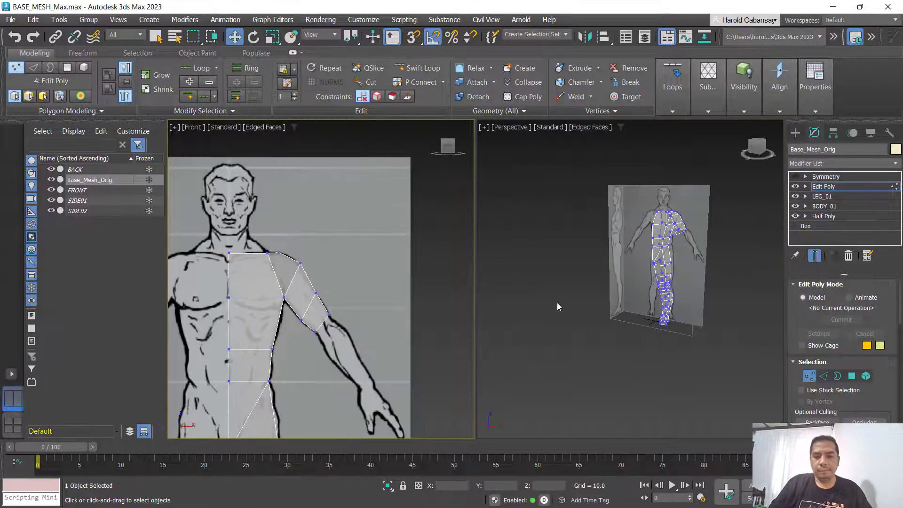
pyautogui.scroll(4, 418, 329)
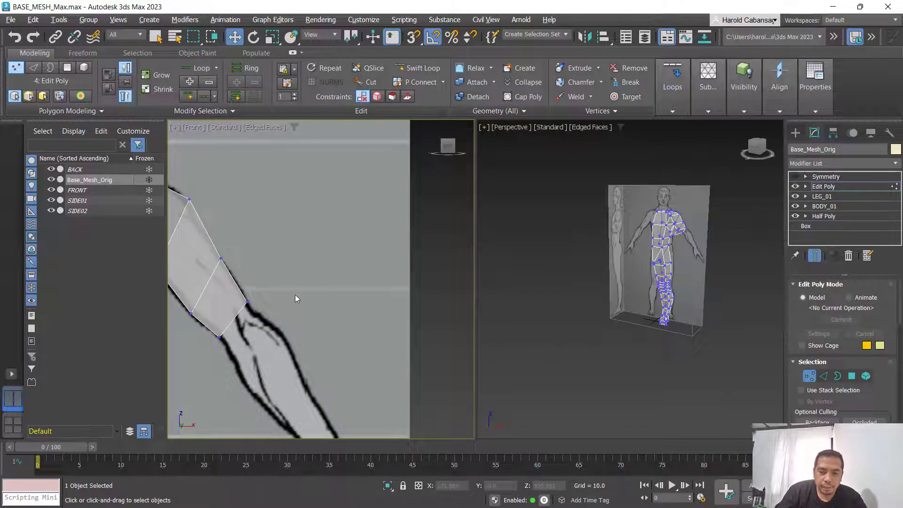
pyautogui.moveTo(293, 300); pyautogui.dragTo(327, 250, button='middle')
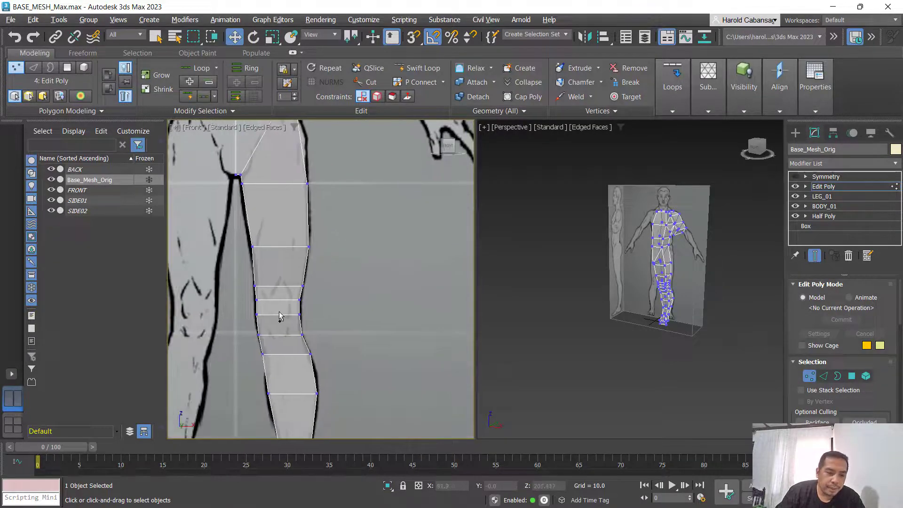
pyautogui.scroll(-6, 344, 251)
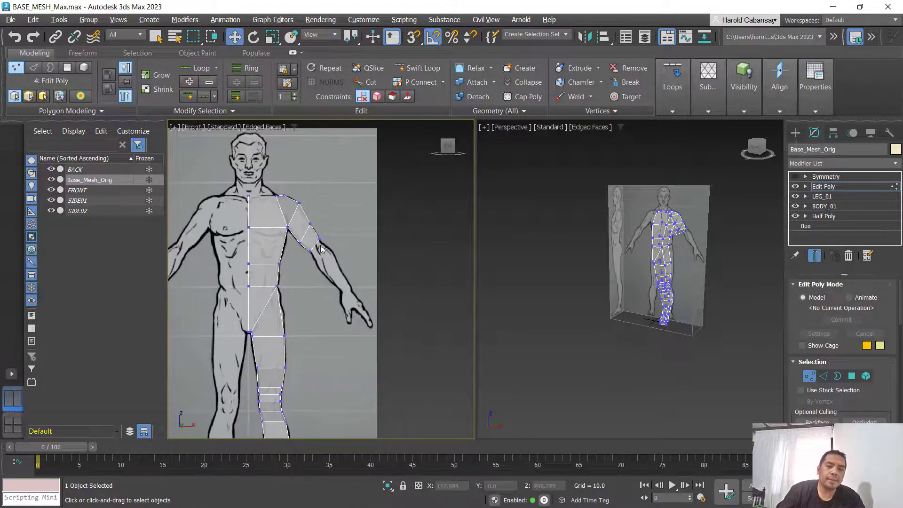
pyautogui.scroll(8, 321, 242)
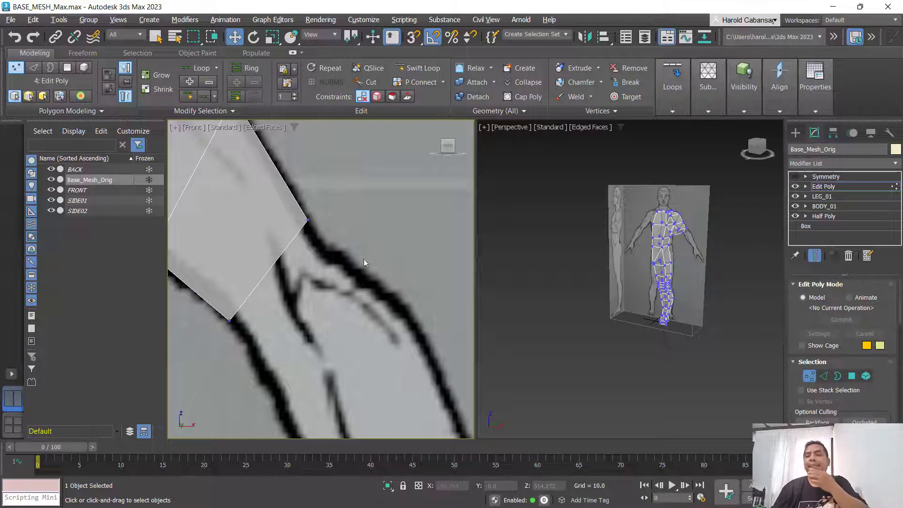
pyautogui.click(852, 376)
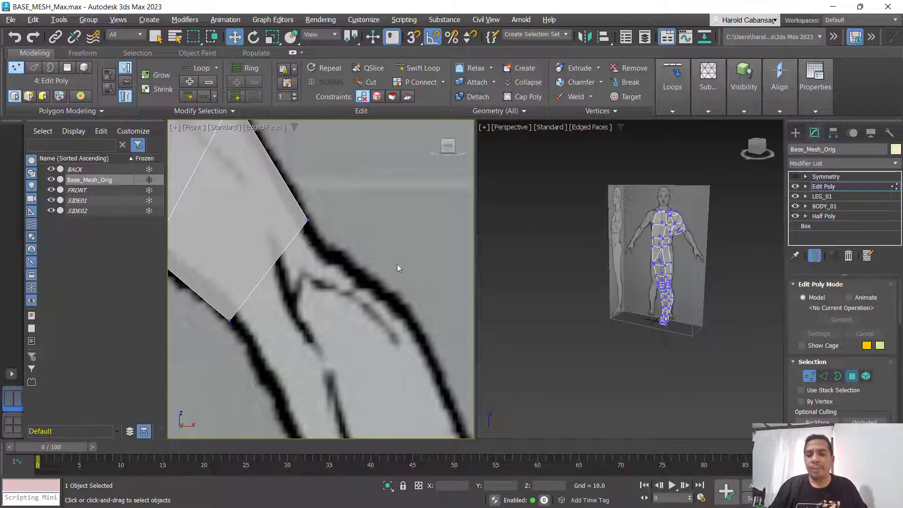
pyautogui.scroll(5, 691, 233)
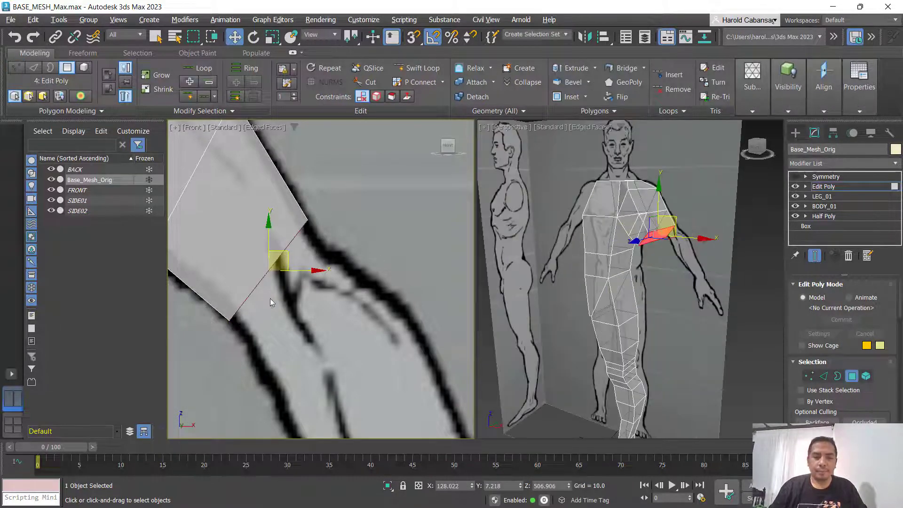
pyautogui.moveTo(289, 251); pyautogui.dragTo(323, 319)
pyautogui.moveTo(373, 386); pyautogui.dragTo(351, 290, button='middle')
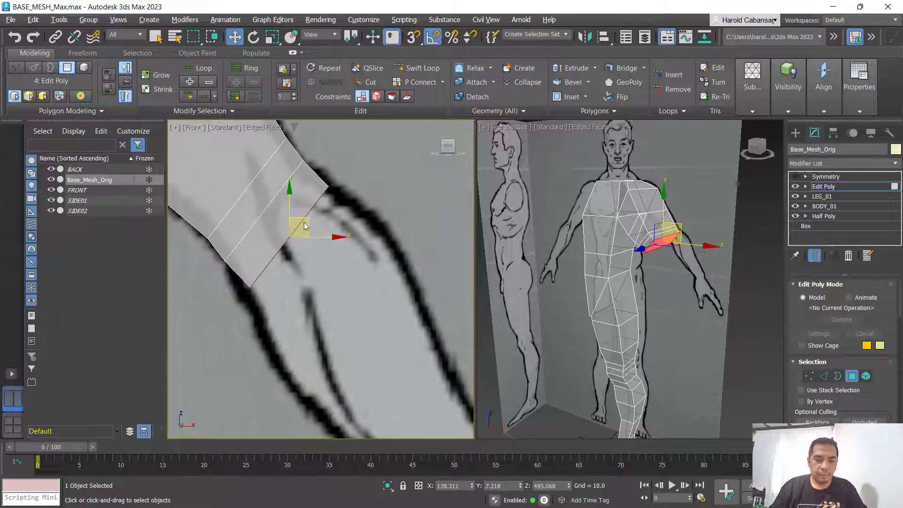
pyautogui.keyDown('shift'); pyautogui.moveTo(305, 223); pyautogui.dragTo(334, 253); pyautogui.keyUp('shift')
# Step: Move the outer and inner end vertices of the last elbow segment onto the forearm outline, at about X 157 and X 133
pyautogui.press('1')
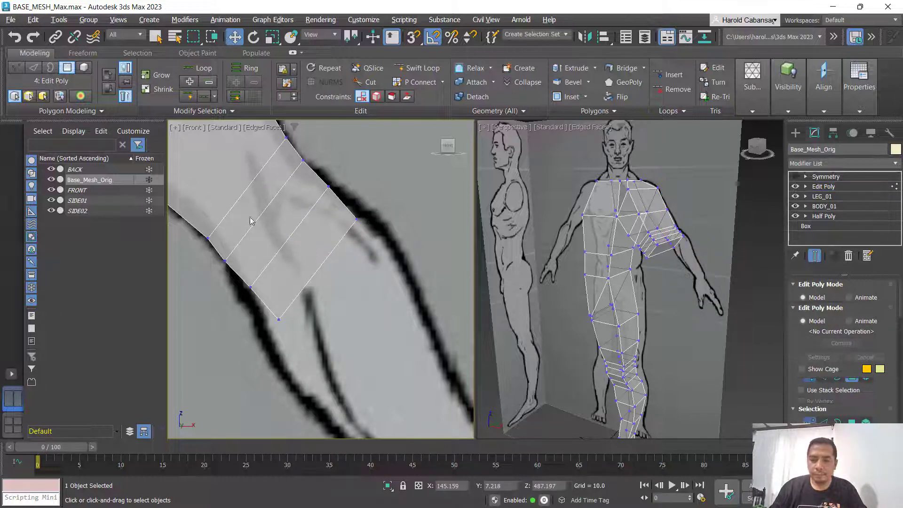
pyautogui.moveTo(374, 199); pyautogui.dragTo(334, 254)
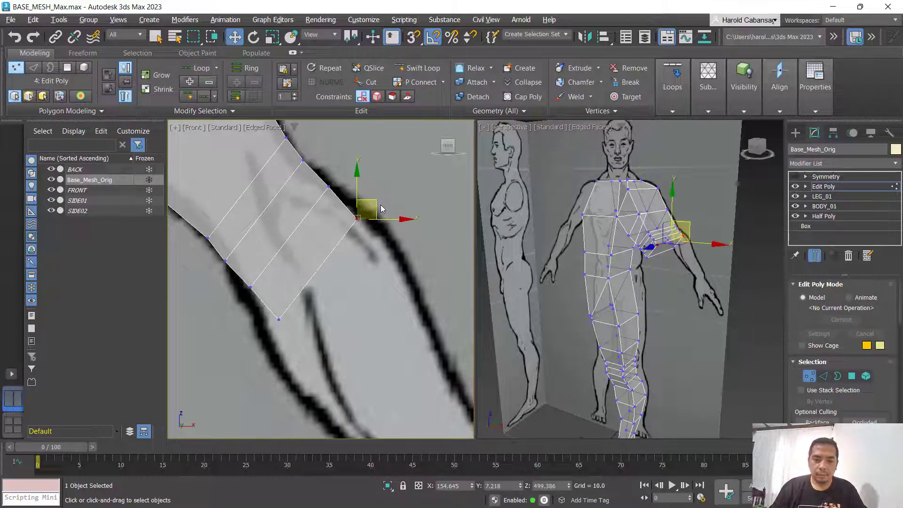
pyautogui.moveTo(375, 203); pyautogui.dragTo(397, 204)
pyautogui.moveTo(244, 344); pyautogui.dragTo(312, 324)
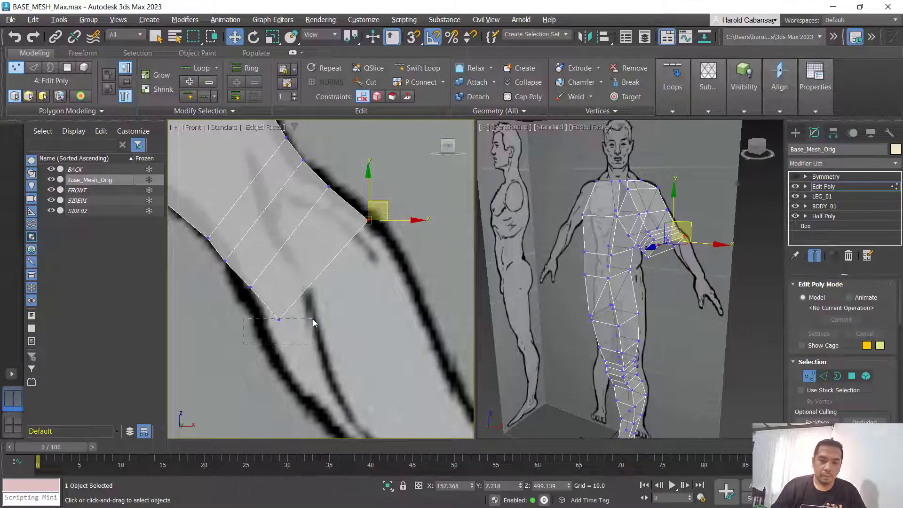
pyautogui.moveTo(312, 318); pyautogui.dragTo(278, 310)
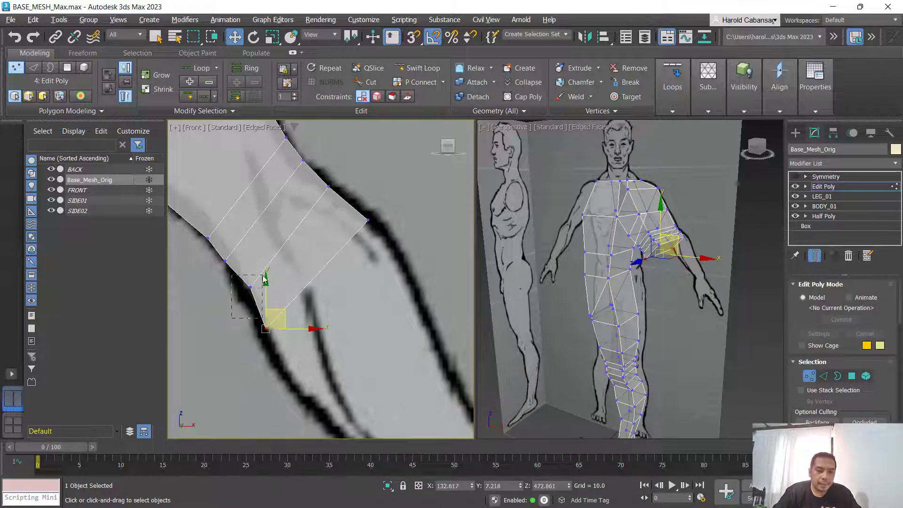
# Step: Move the inner elbow vertices of the last segments onto the arm outline in the Front view
pyautogui.click(250, 287)
pyautogui.moveTo(269, 267); pyautogui.dragTo(243, 245)
pyautogui.click(225, 261)
pyautogui.click(358, 363)
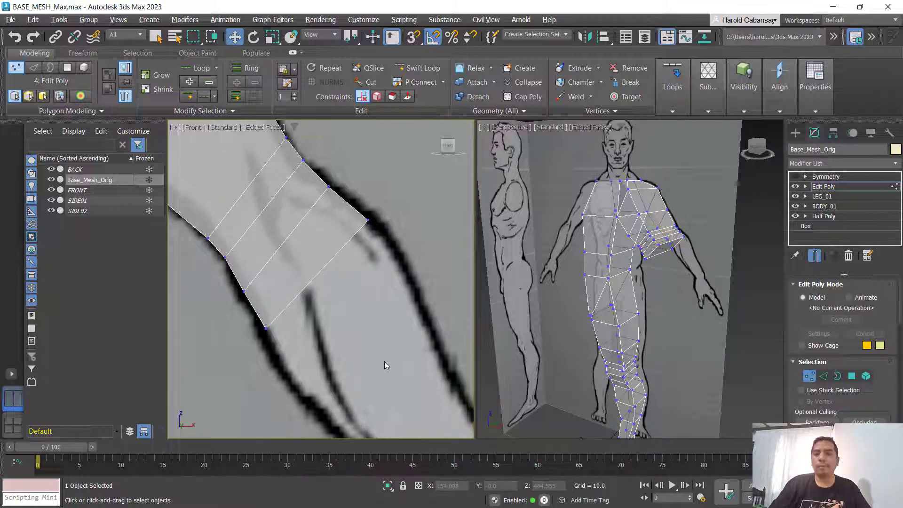
# Step: Extrude the arm's end polygons one more short segment below the elbow and fit its inner vertices to the forearm outline
pyautogui.press('4')
pyautogui.click(308, 263)
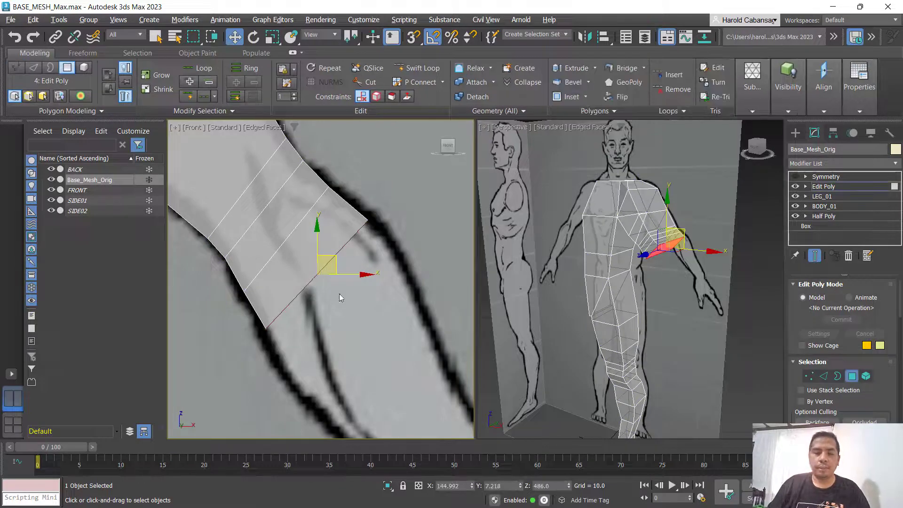
pyautogui.moveTo(383, 344); pyautogui.dragTo(303, 218, button='middle')
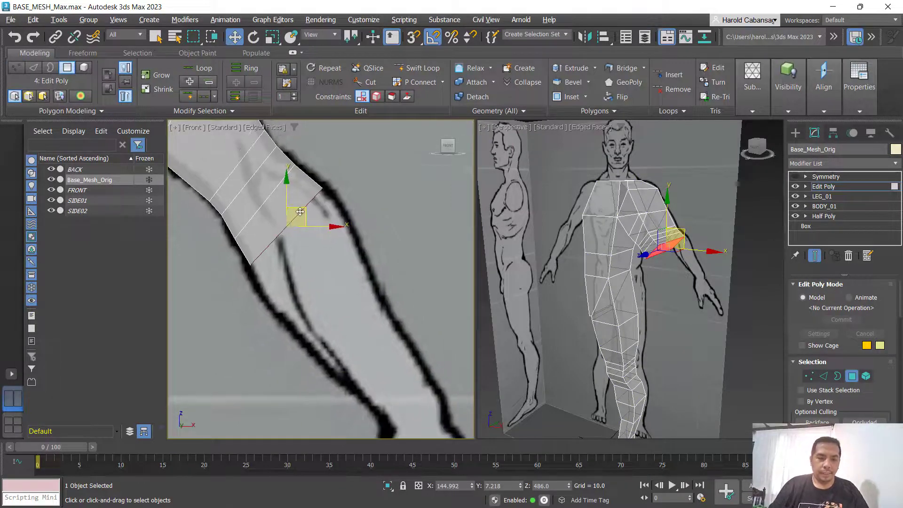
pyautogui.moveTo(300, 211); pyautogui.dragTo(367, 202)
pyautogui.press('1')
pyautogui.moveTo(238, 322); pyautogui.dragTo(267, 274)
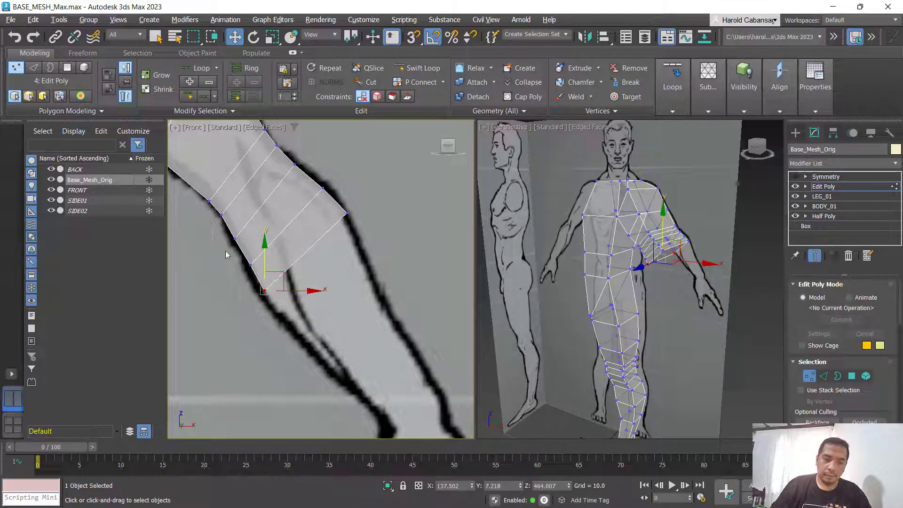
pyautogui.moveTo(269, 272); pyautogui.dragTo(268, 249)
pyautogui.click(368, 339)
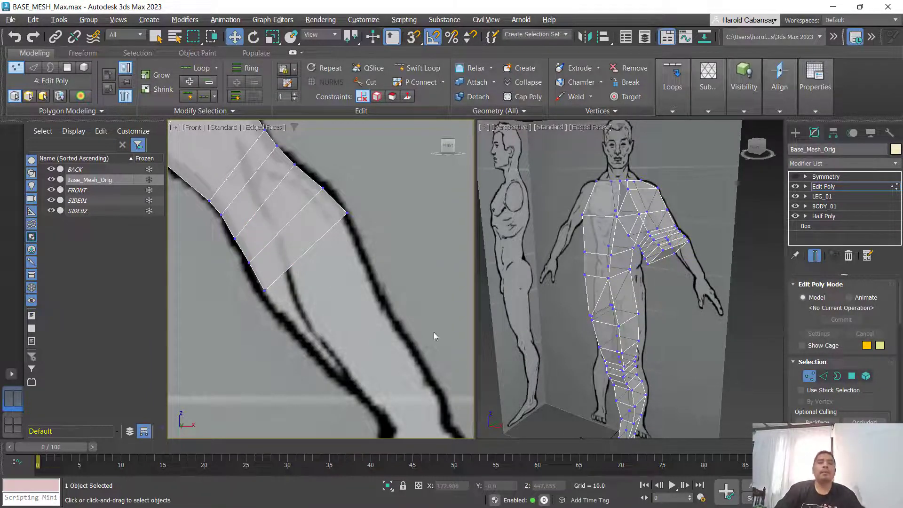
# Step: Extrude the end polygons down the forearm, about 18 units out and 28 units down
pyautogui.click(852, 376)
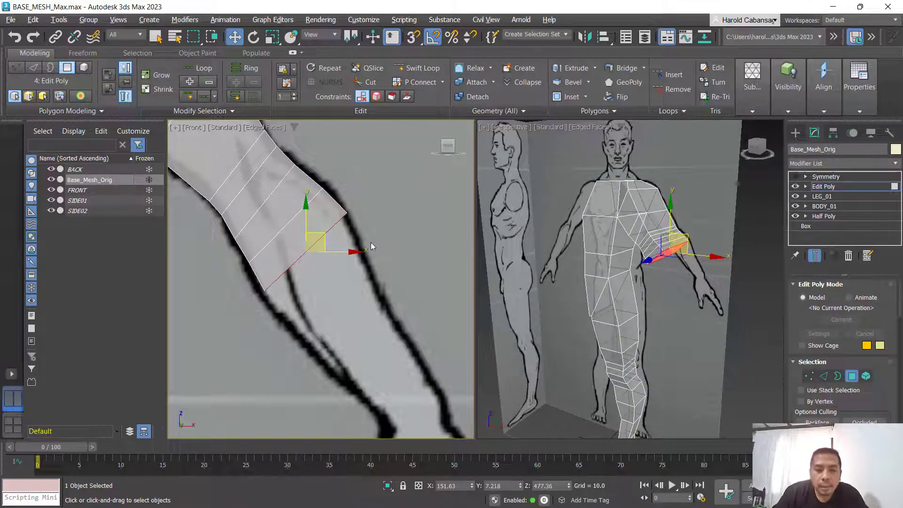
pyautogui.moveTo(328, 242); pyautogui.dragTo(384, 317)
pyautogui.hotkey('ctrl', 'z')
pyautogui.keyDown('shift'); pyautogui.moveTo(324, 234); pyautogui.dragTo(374, 319); pyautogui.keyUp('shift')
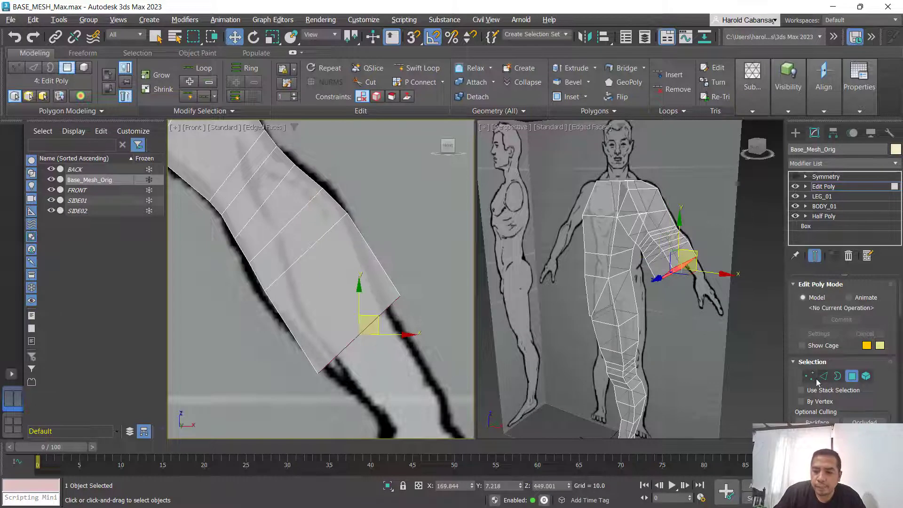
# Step: Fit the new forearm segment's outer and inner vertices, and the inner vertices just above it, to the reference outline
pyautogui.moveTo(411, 342); pyautogui.dragTo(399, 282, button='middle')
pyautogui.moveTo(409, 208); pyautogui.dragTo(360, 259)
pyautogui.moveTo(399, 223); pyautogui.dragTo(393, 236)
pyautogui.moveTo(283, 341); pyautogui.dragTo(331, 291)
pyautogui.moveTo(212, 248); pyautogui.dragTo(266, 217)
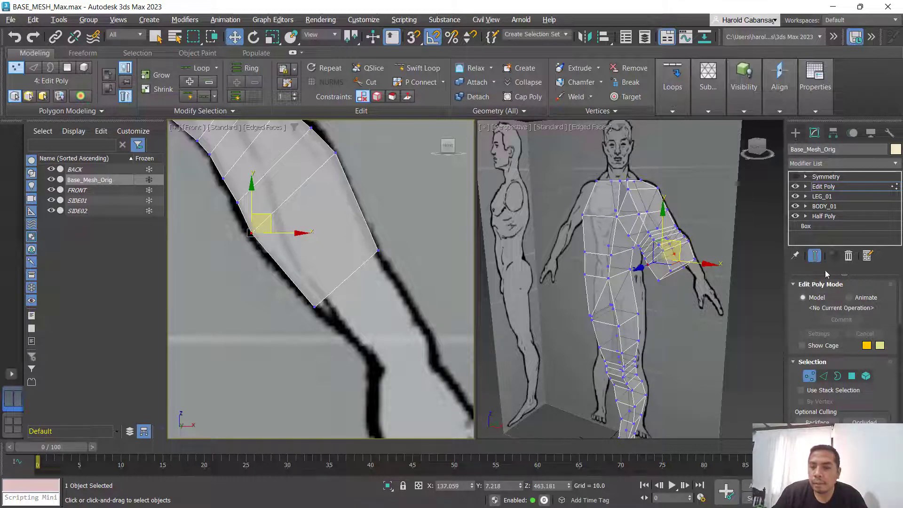
# Step: Extrude the forearm's end polygons down to the wrist
pyautogui.click(851, 376)
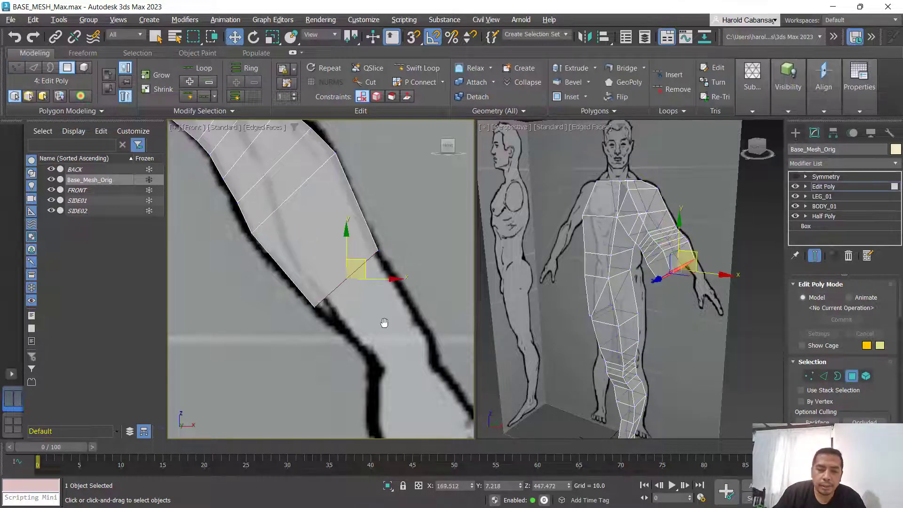
pyautogui.moveTo(382, 322); pyautogui.dragTo(330, 222, button='middle')
pyautogui.keyDown('shift'); pyautogui.moveTo(303, 165); pyautogui.dragTo(350, 259); pyautogui.keyUp('shift')
pyautogui.click(809, 375)
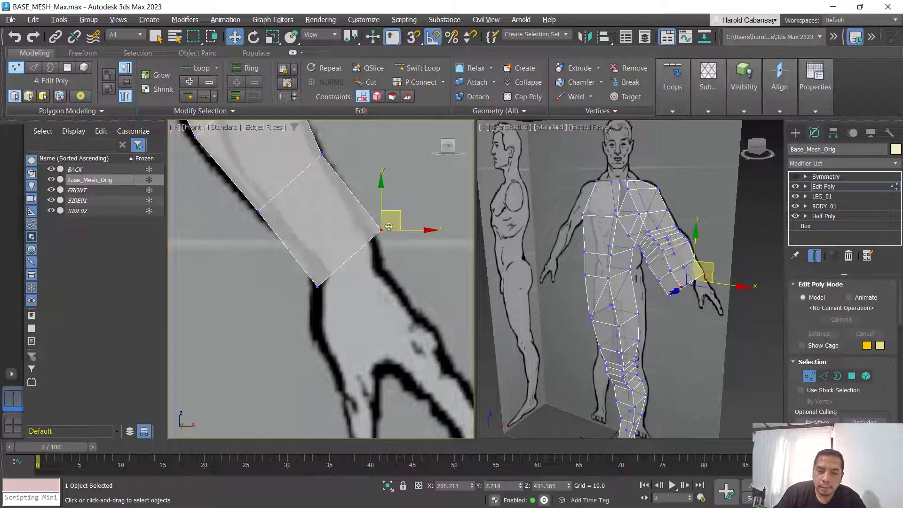
# Step: Move the outer and inner end vertices at the wrist inward onto the reference outline
pyautogui.click(407, 211)
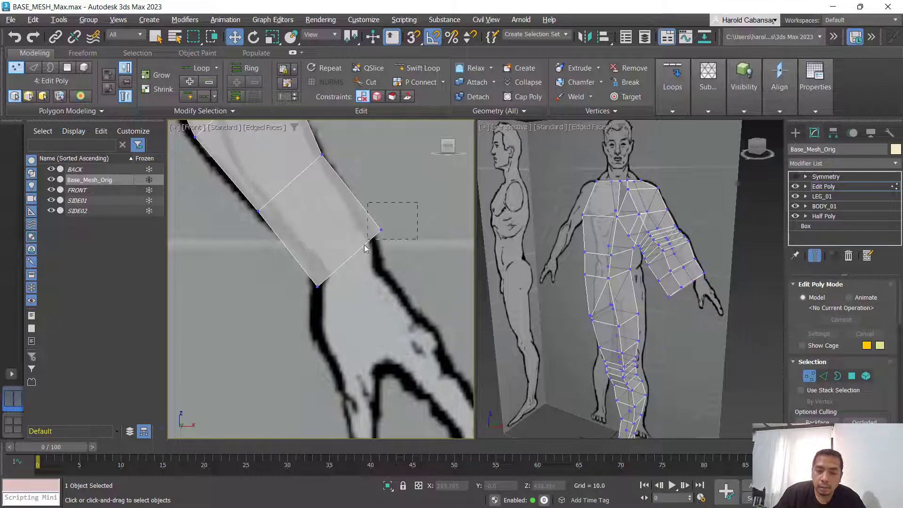
pyautogui.moveTo(354, 263); pyautogui.dragTo(376, 254)
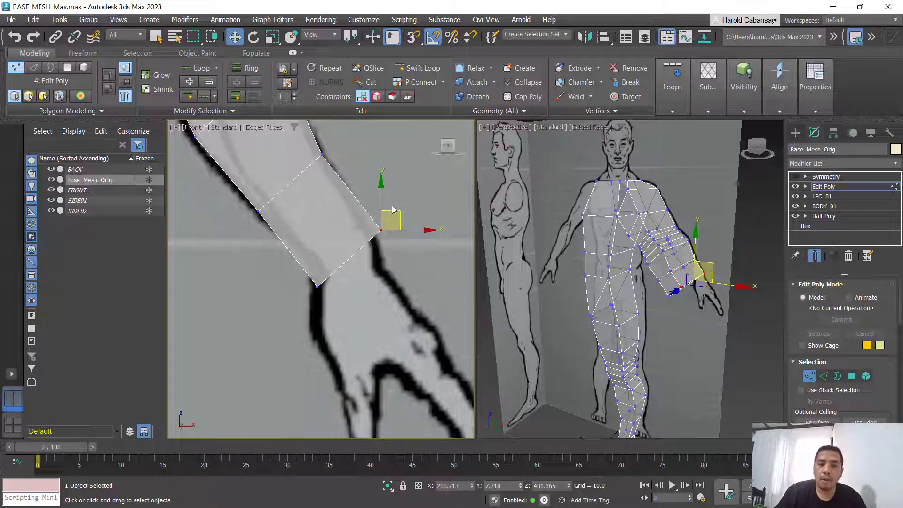
pyautogui.moveTo(394, 213); pyautogui.dragTo(388, 222)
pyautogui.moveTo(301, 308); pyautogui.dragTo(334, 281)
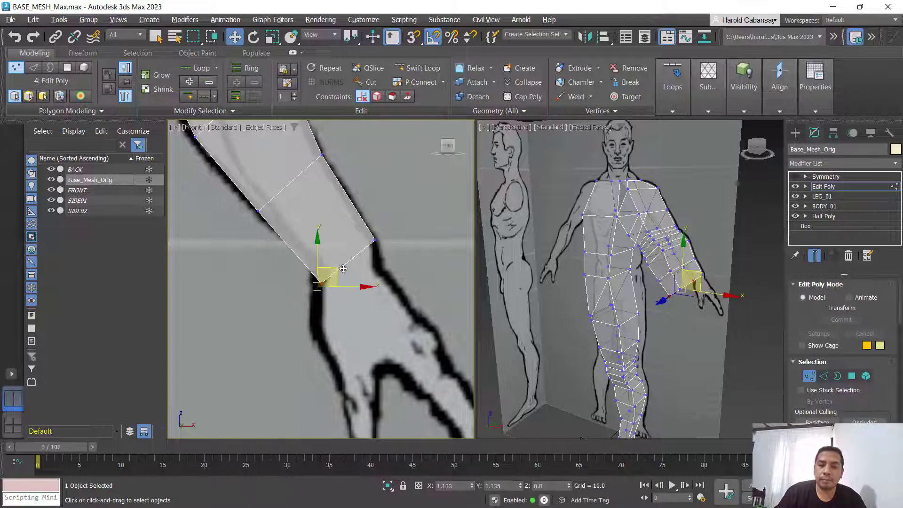
pyautogui.click(365, 334)
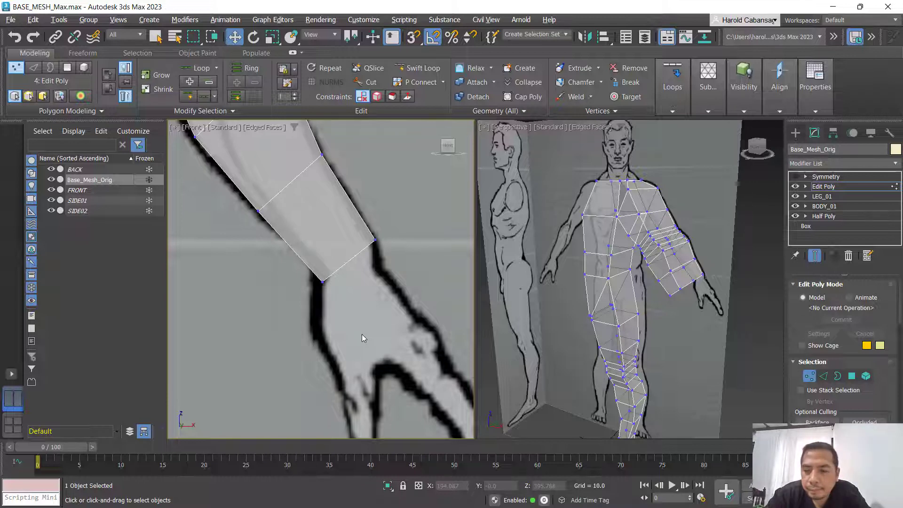
# Step: Rename the arm's Edit Poly modifier as ARM_01
pyautogui.click(823, 189)
pyautogui.rightClick(823, 188)
pyautogui.click(823, 193)
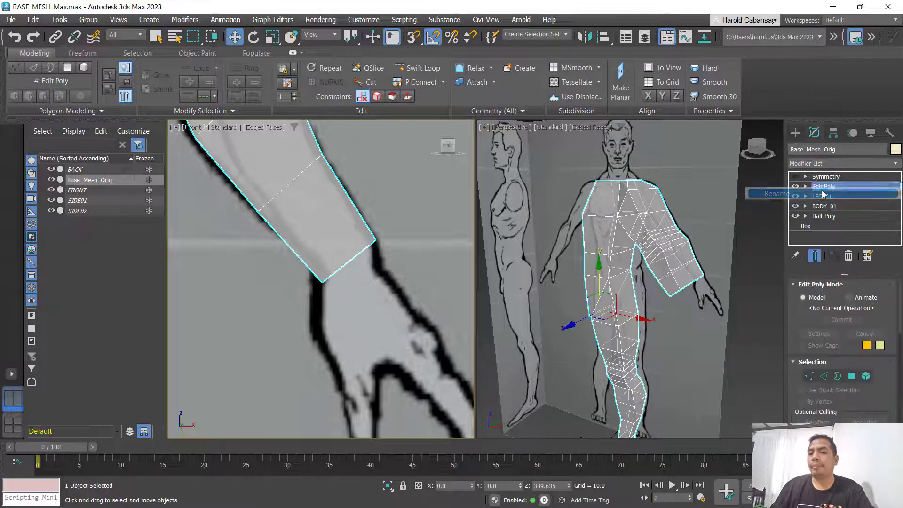
pyautogui.write('ARM')
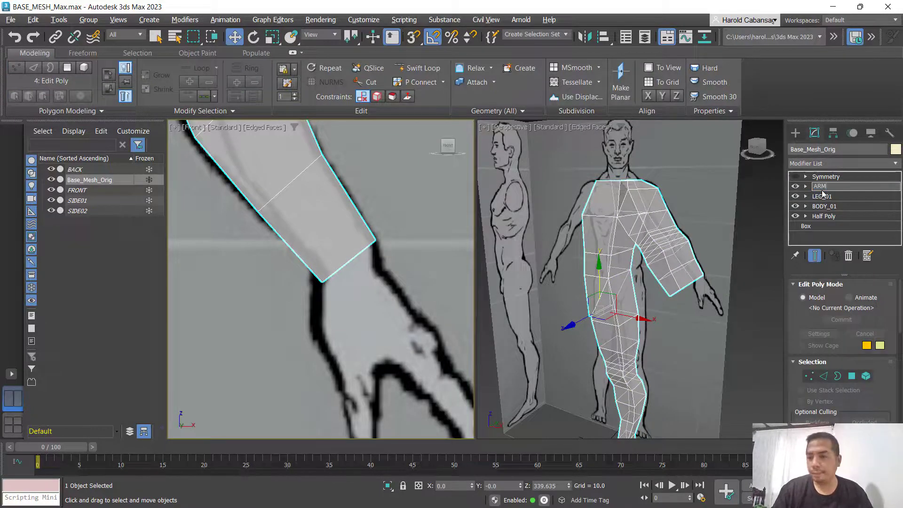
pyautogui.write('_01')
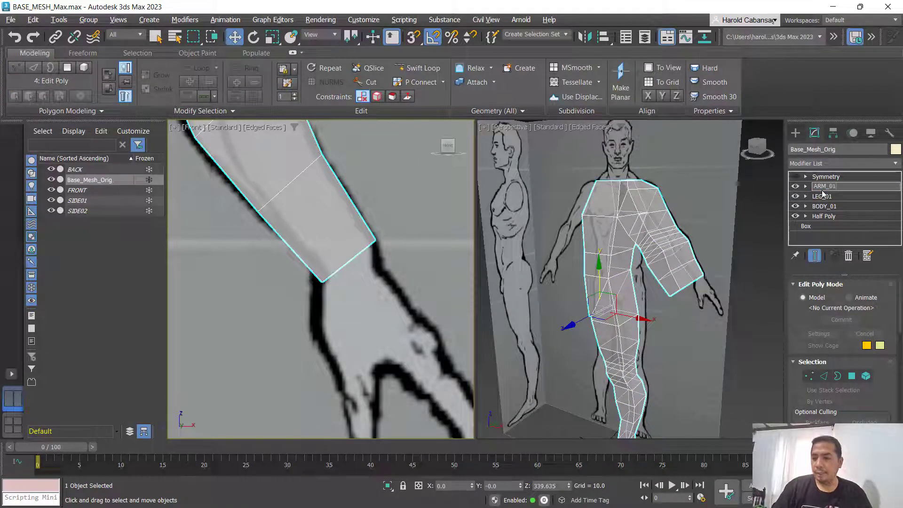
pyautogui.press('Return')
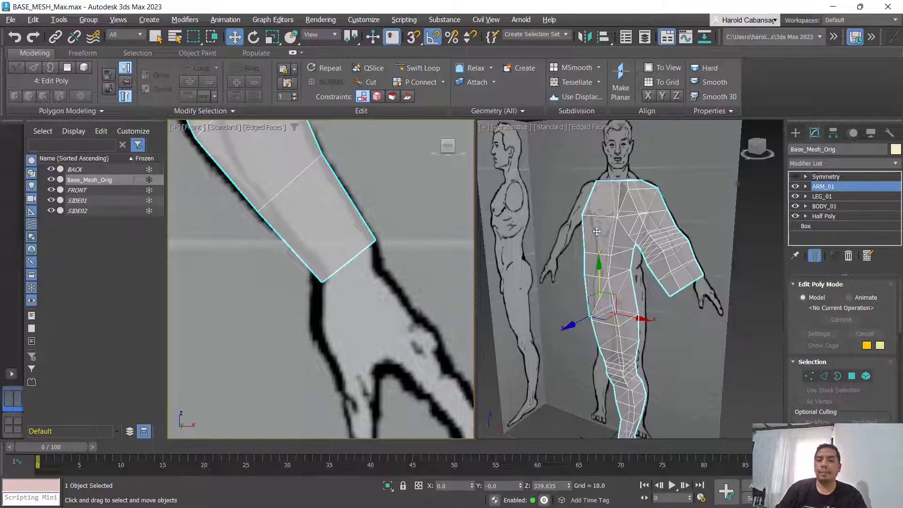
# Step: Turn on Symmetry, turn off see-through display, and inspect the mirrored body and arms from several angles
pyautogui.click(796, 177)
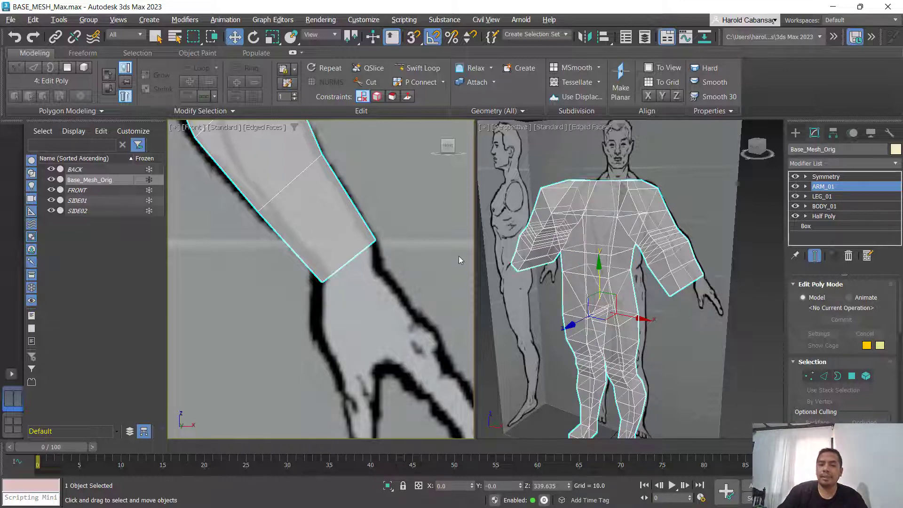
pyautogui.click(567, 320)
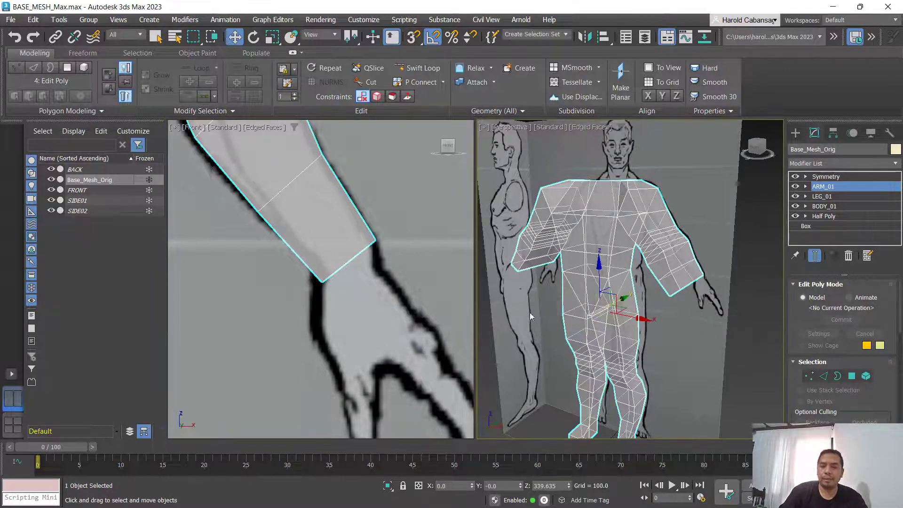
pyautogui.keyDown('alt'); pyautogui.moveTo(530, 312); pyautogui.dragTo(579, 309, button='middle'); pyautogui.keyUp('alt')
pyautogui.hotkey('alt', 'x')
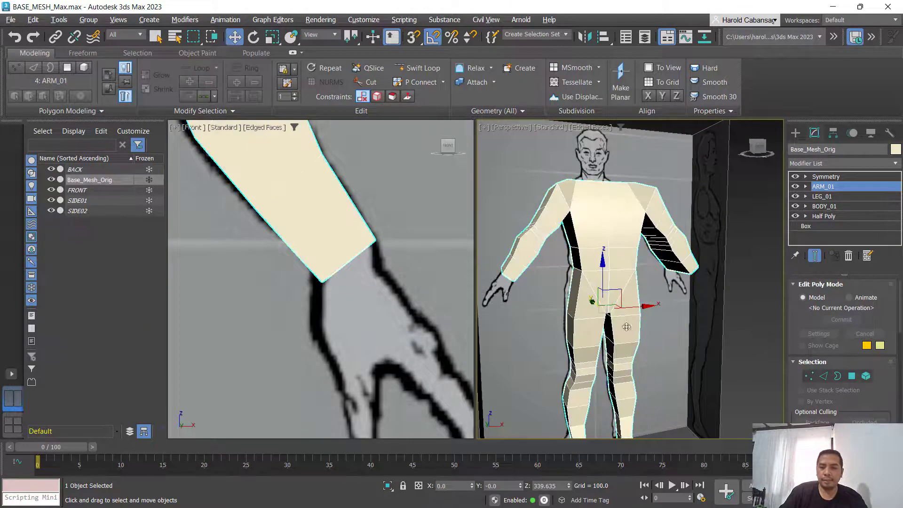
pyautogui.keyDown('alt'); pyautogui.moveTo(625, 326); pyautogui.dragTo(607, 207, button='middle'); pyautogui.keyUp('alt')
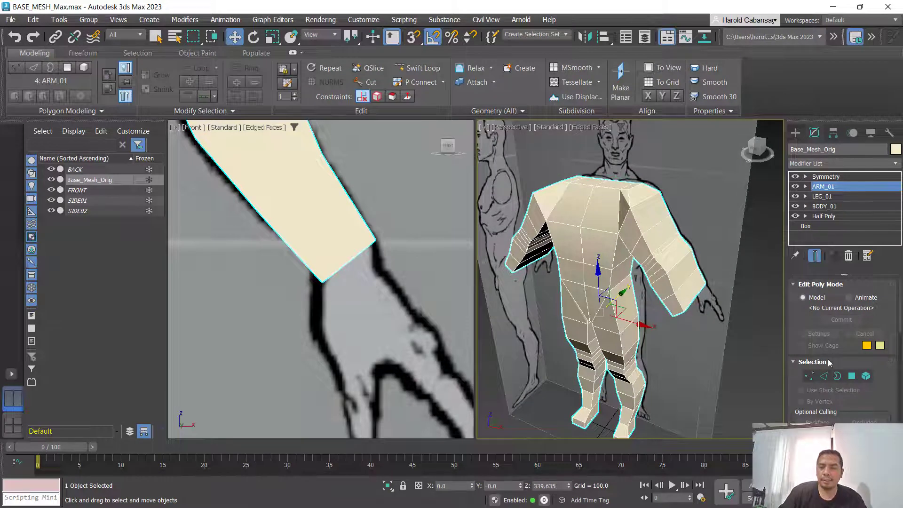
# Step: Turn off Symmetry and switch ARM_01 off and on again to compare the half mesh without and with the arm
pyautogui.click(853, 376)
pyautogui.scroll(-5, 219, 221)
pyautogui.moveTo(229, 227); pyautogui.dragTo(459, 346, button='middle')
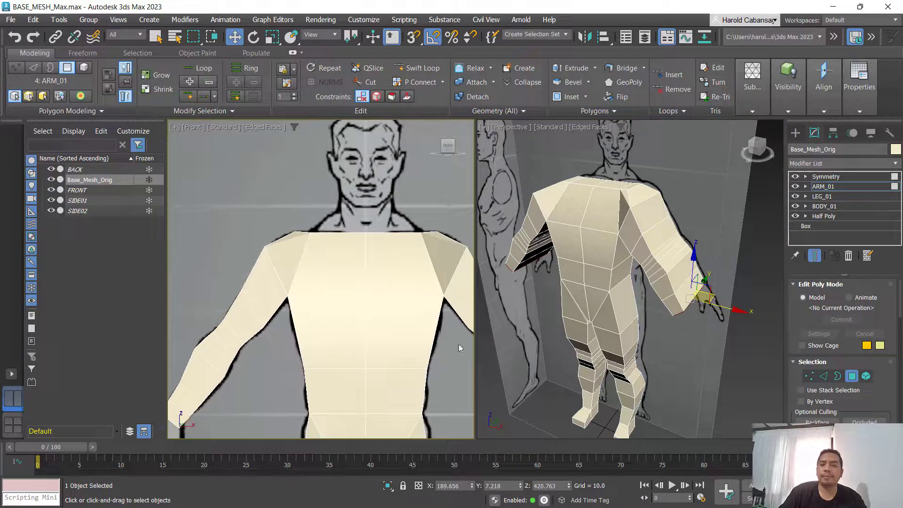
pyautogui.click(852, 187)
pyautogui.click(795, 177)
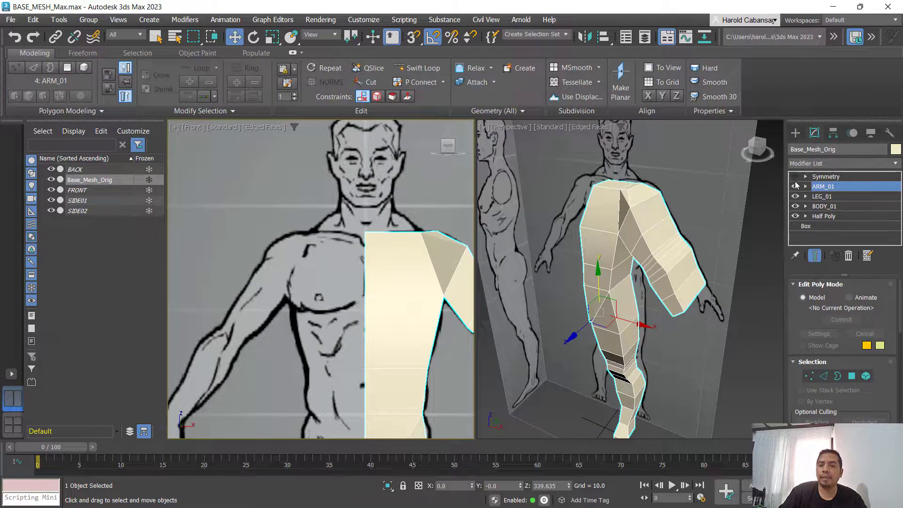
pyautogui.click(795, 187)
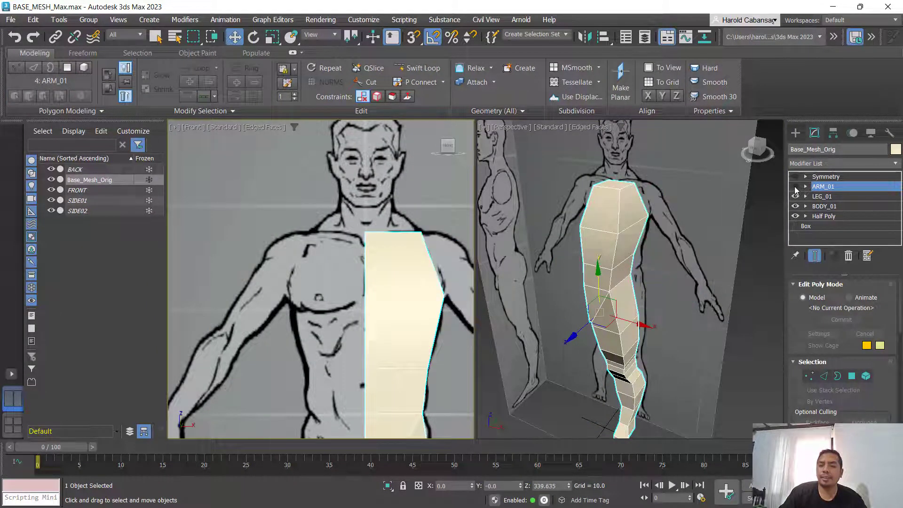
pyautogui.click(795, 186)
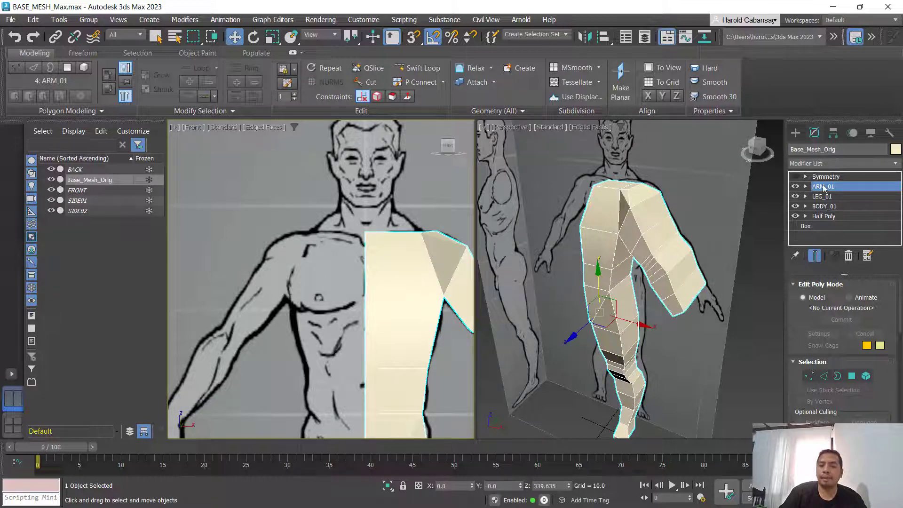
# Step: Add a new Edit Poly modifier above ARM_01 and below Symmetry
pyautogui.click(824, 164)
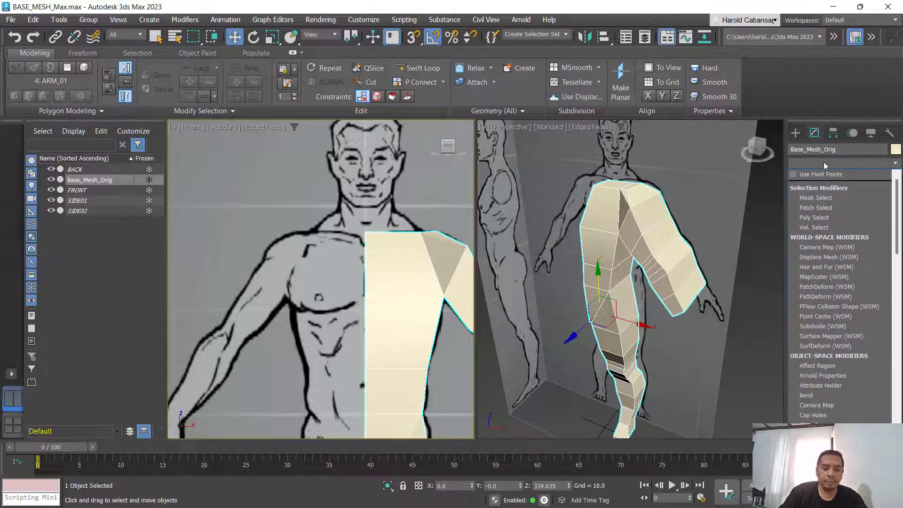
pyautogui.press('e')
pyautogui.click(824, 206)
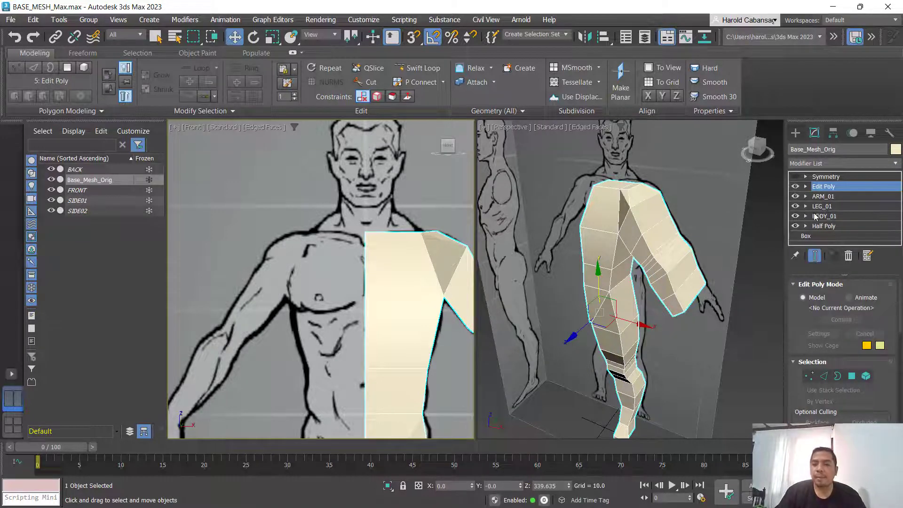
# Step: Turn see-through display back on and extrude the torso's top polygon at the neck base upward about 12 units
pyautogui.click(852, 375)
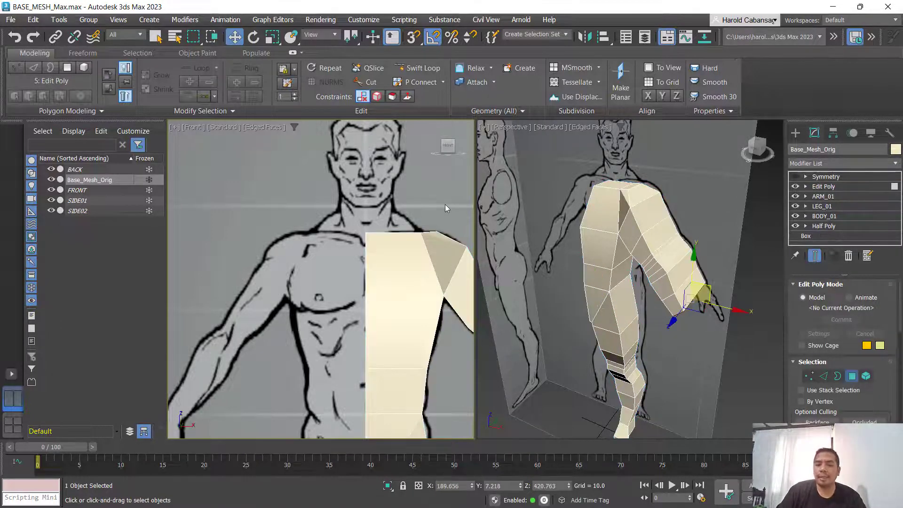
pyautogui.keyDown('alt'); pyautogui.moveTo(658, 251); pyautogui.dragTo(636, 276, button='middle'); pyautogui.keyUp('alt')
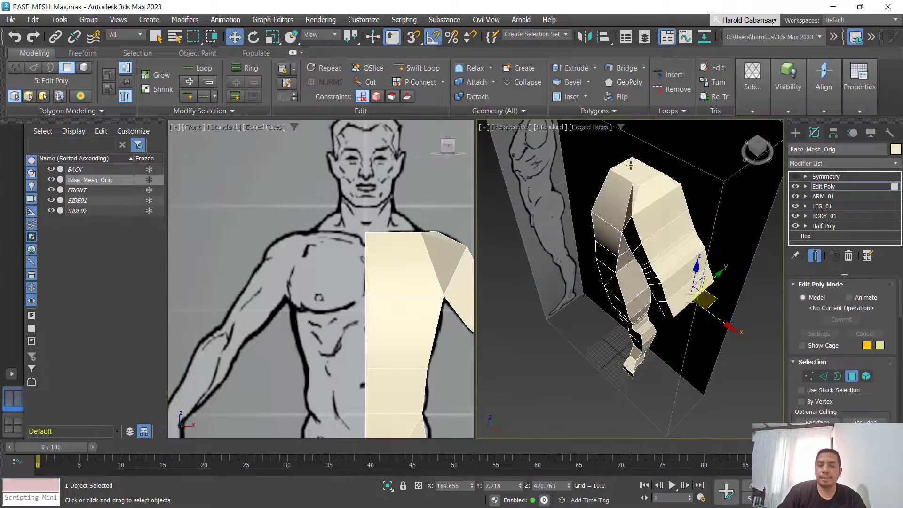
pyautogui.click(630, 165)
pyautogui.click(403, 231)
pyautogui.hotkey('alt', 'x')
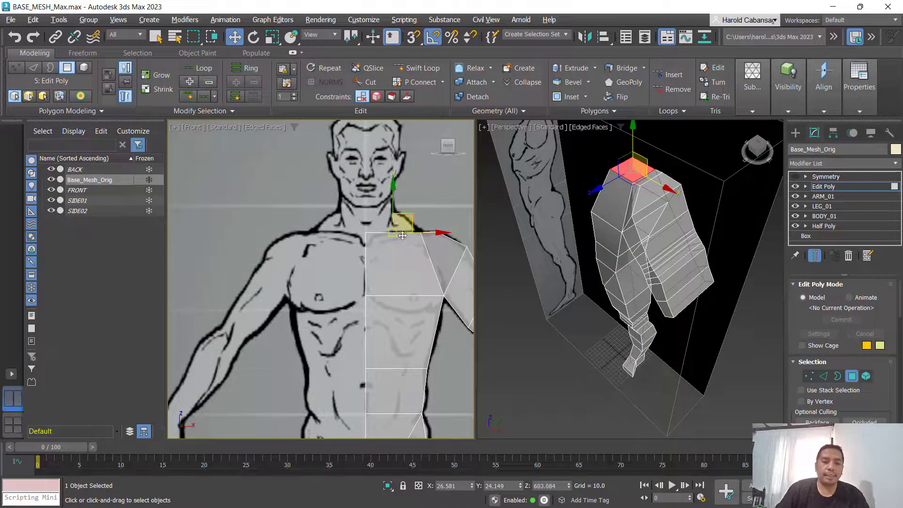
pyautogui.scroll(5, 401, 234)
pyautogui.moveTo(367, 259); pyautogui.dragTo(344, 329, button='middle')
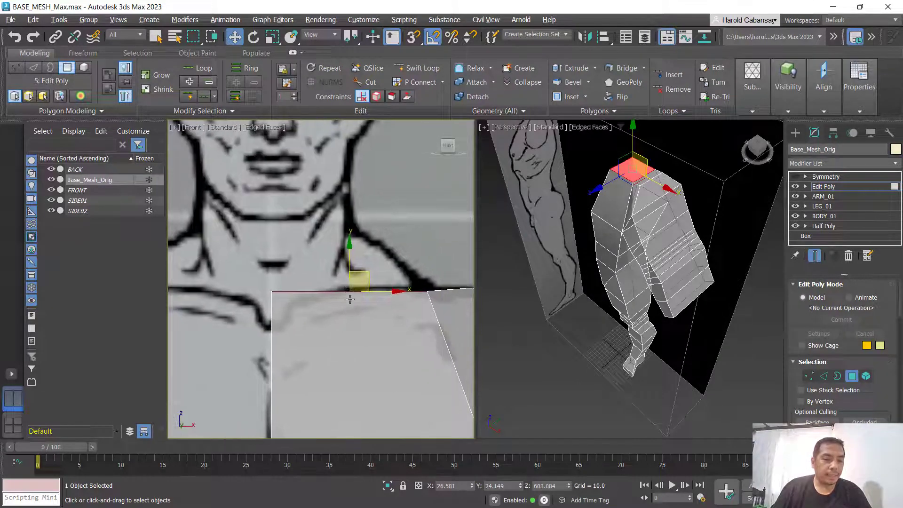
pyautogui.rightClick(631, 136)
pyautogui.moveTo(632, 136)
pyautogui.keyDown('shift'); pyautogui.mouseDown()
pyautogui.moveTo(634, 126)
pyautogui.moveTo(633, 134)
pyautogui.mouseUp(); pyautogui.keyUp('shift')
# Step: Move the extrusion's outer top vertices inward to the shoulder outline and lower all its top vertices to about Z 609.7
pyautogui.press('1')
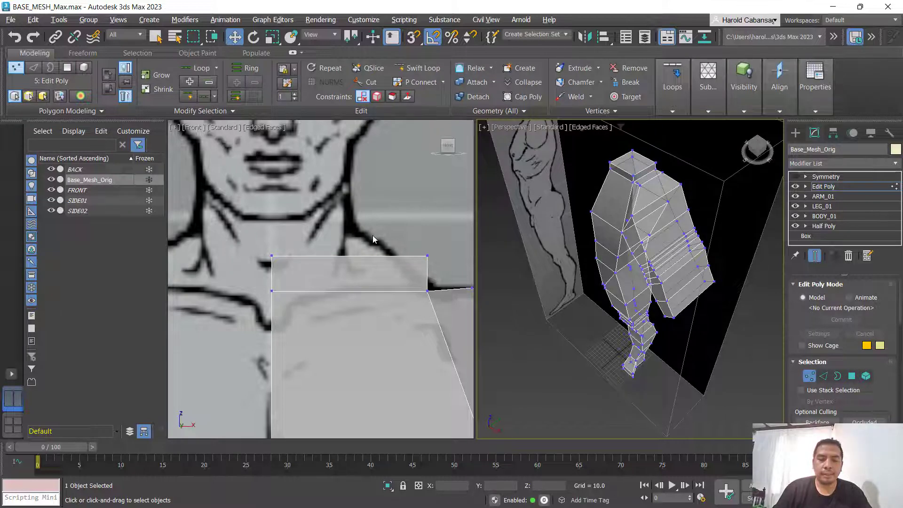
pyautogui.moveTo(411, 233); pyautogui.dragTo(430, 266)
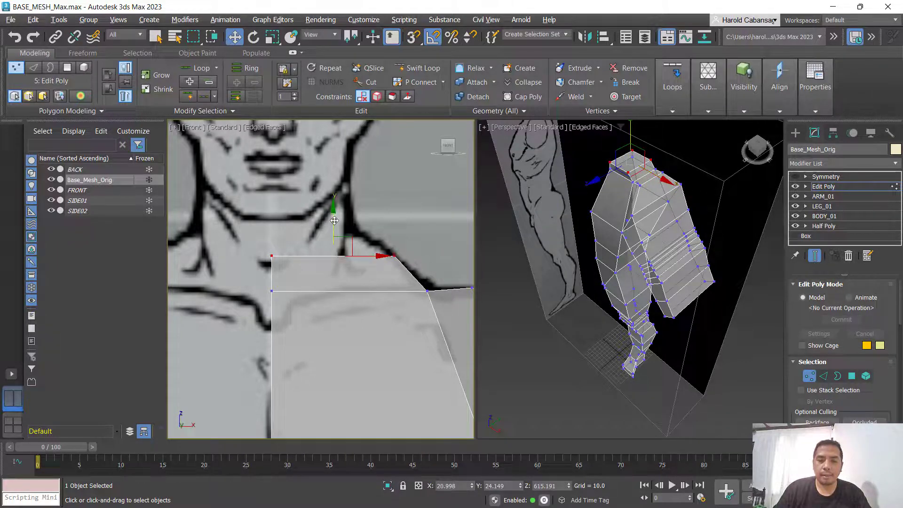
pyautogui.moveTo(334, 220); pyautogui.dragTo(334, 236)
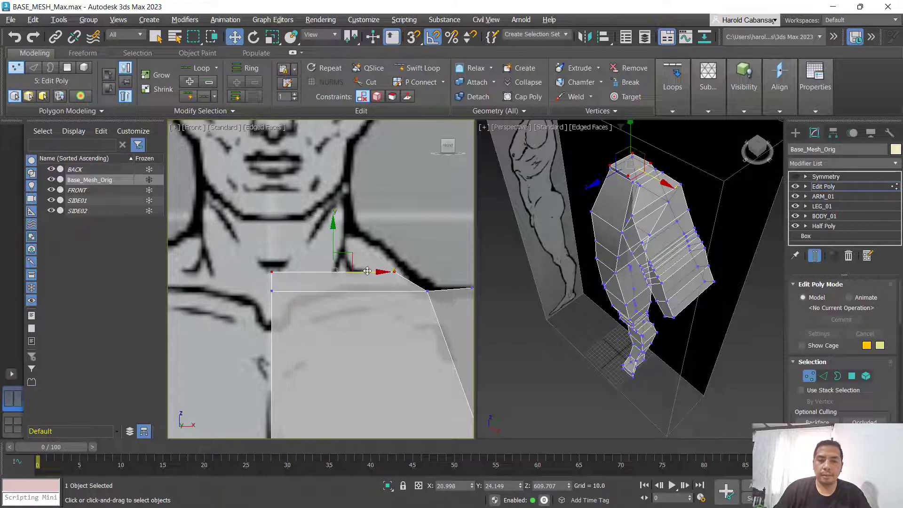
# Step: Move the neck-base extrusion's outer top vertices outward along the shoulder slope to about X 46.1
pyautogui.moveTo(367, 271); pyautogui.dragTo(378, 271)
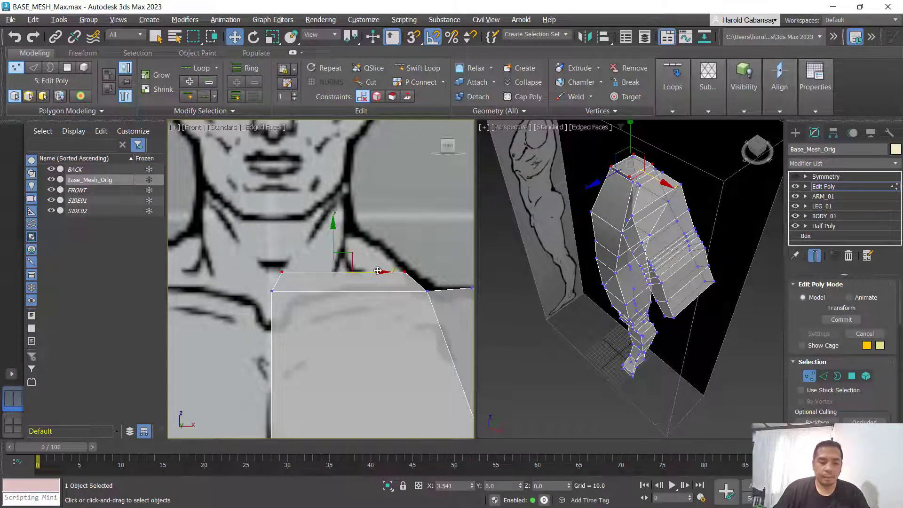
pyautogui.rightClick(377, 271)
pyautogui.moveTo(262, 232); pyautogui.dragTo(291, 283)
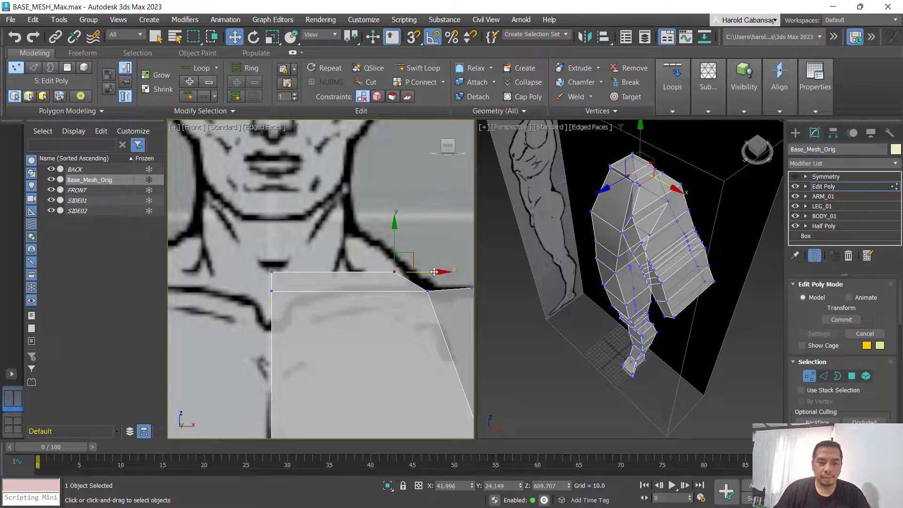
pyautogui.moveTo(434, 272)
pyautogui.mouseDown()
pyautogui.moveTo(459, 272)
pyautogui.moveTo(449, 277)
pyautogui.mouseUp()
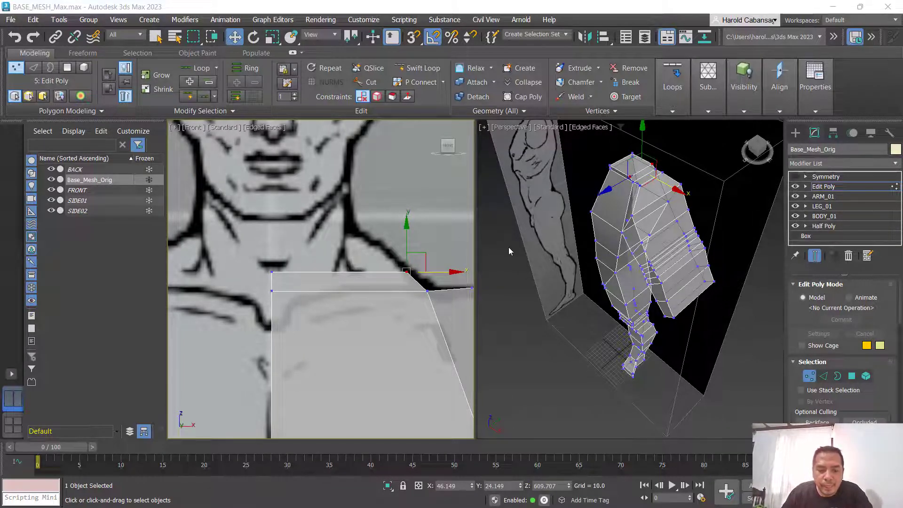
# Step: In the Left view, move the extrusion's back top vertices forward to the nape outline and up to about Z 614.9
pyautogui.middleClick(541, 241)
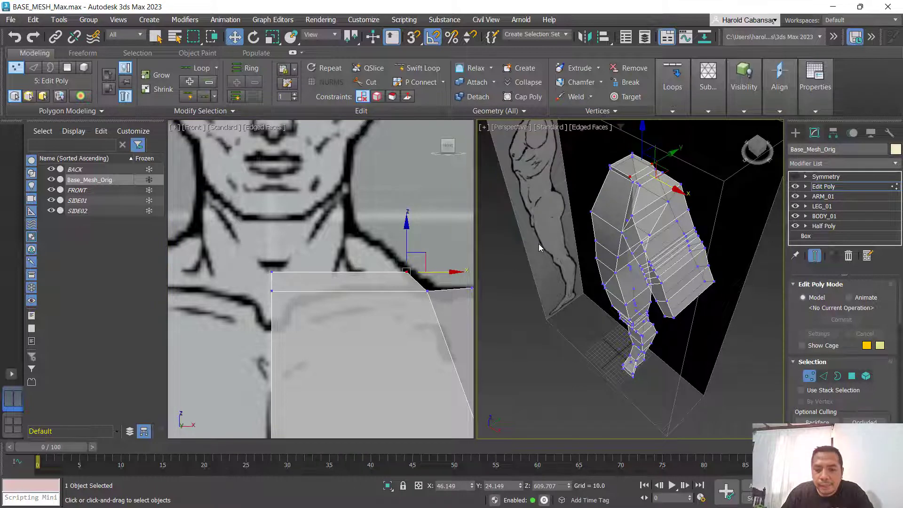
pyautogui.press('l')
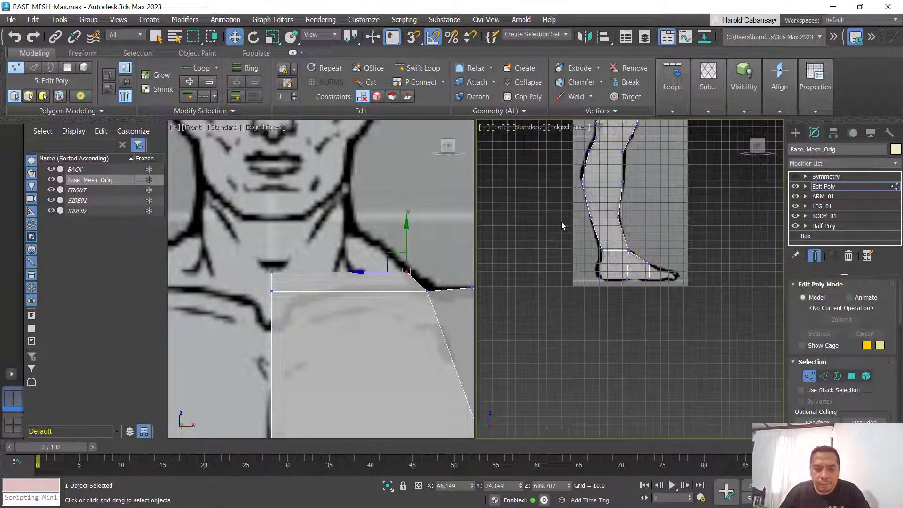
pyautogui.press('z')
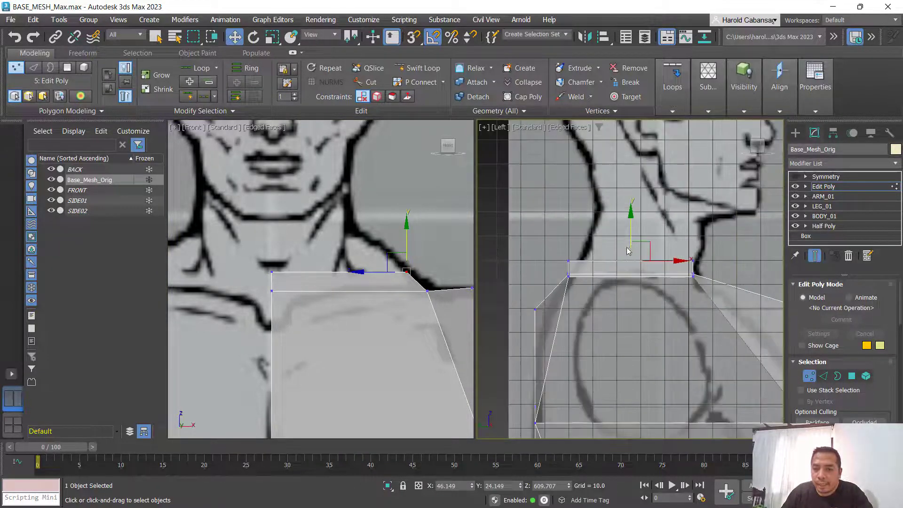
pyautogui.scroll(3, 616, 258)
pyautogui.moveTo(511, 233); pyautogui.dragTo(583, 262)
pyautogui.scroll(-2, 600, 234)
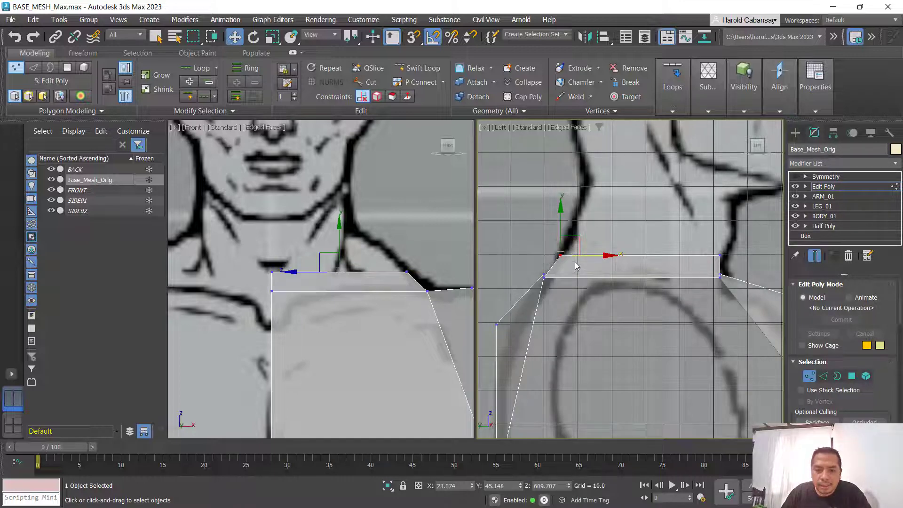
pyautogui.scroll(-3, 574, 263)
pyautogui.scroll(5, 575, 260)
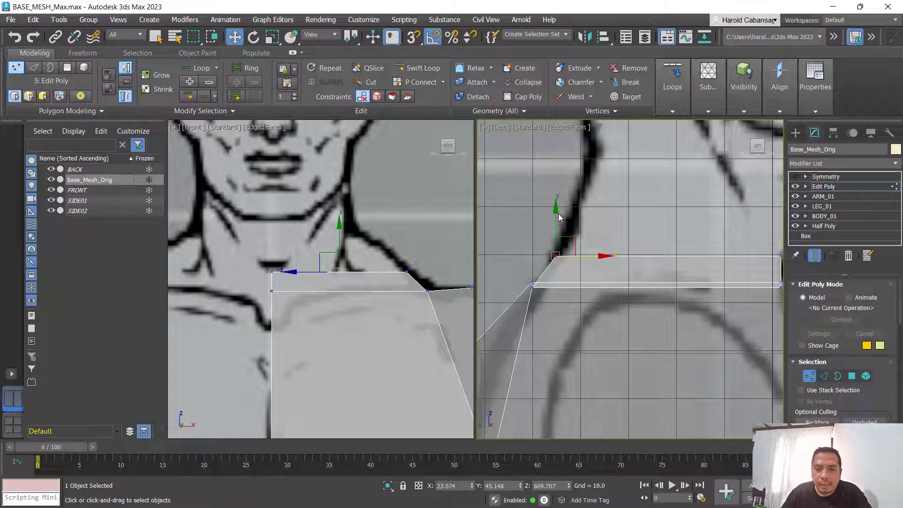
pyautogui.moveTo(556, 214); pyautogui.dragTo(580, 187)
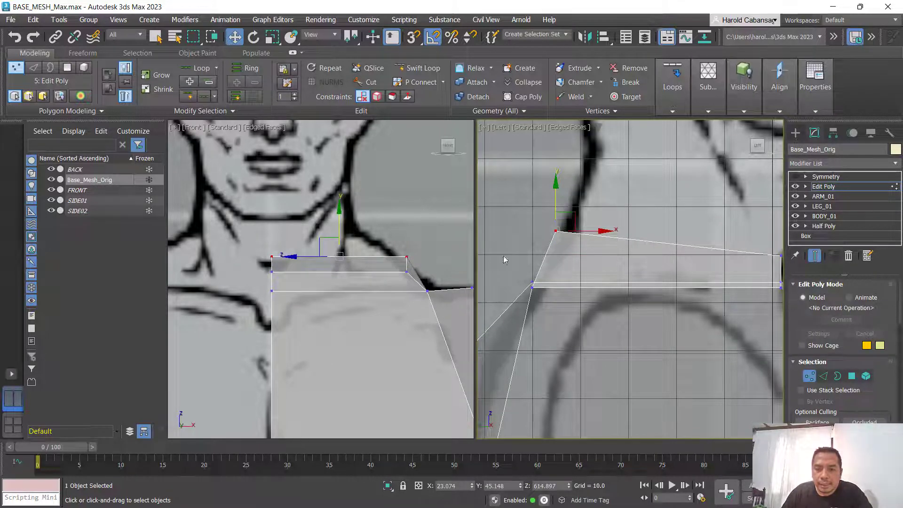
# Step: Move the raised outer back vertex inward to the shoulder outline at about X 41
pyautogui.moveTo(435, 230); pyautogui.dragTo(425, 258)
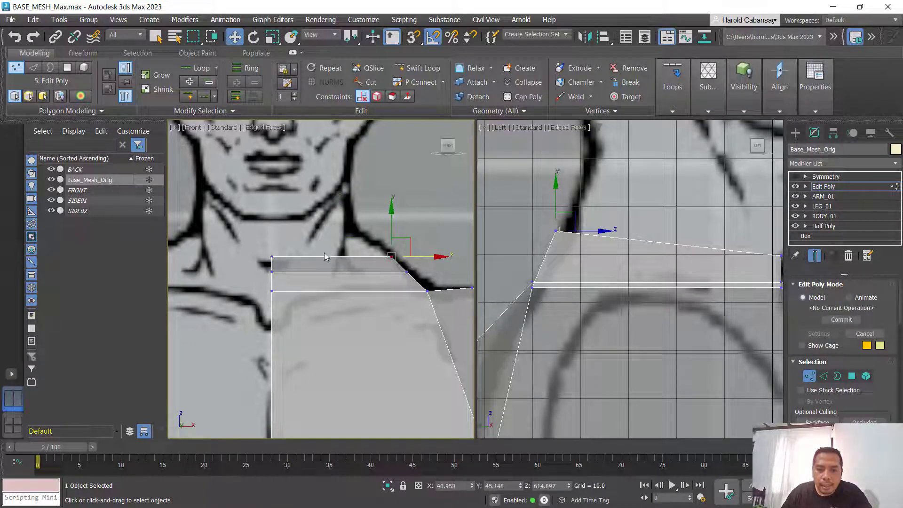
pyautogui.scroll(-2, 671, 227)
pyautogui.moveTo(671, 227); pyautogui.dragTo(616, 236, button='middle')
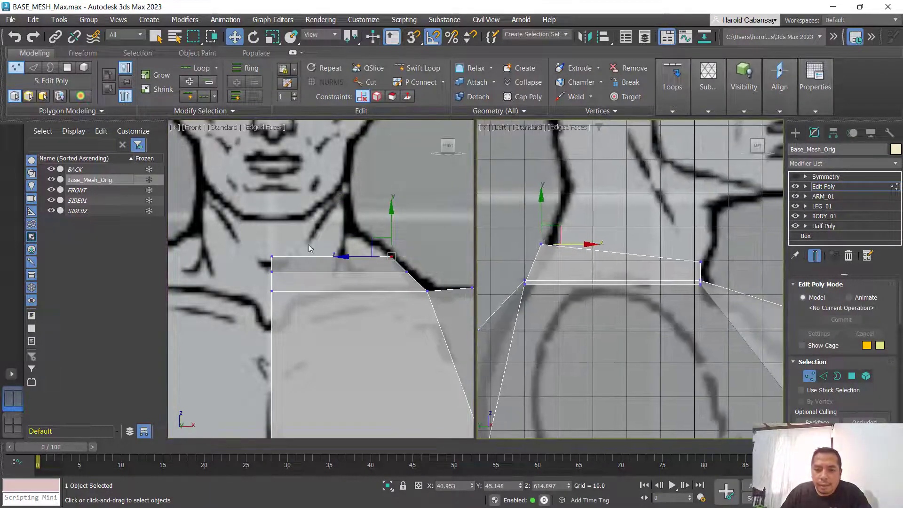
# Step: Extrude the neck's top polygon upward about 6.5 units and fit its back and outer vertices to the nape and shoulder outlines
pyautogui.click(852, 376)
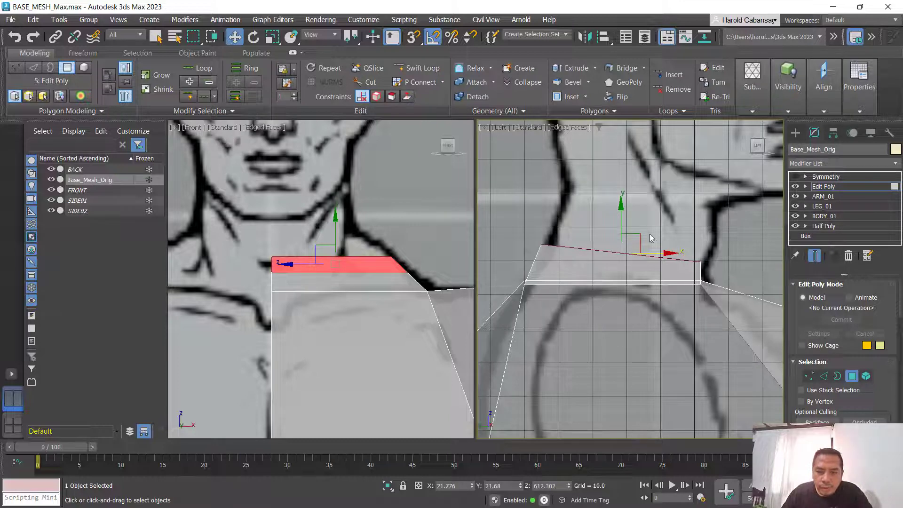
pyautogui.moveTo(622, 217); pyautogui.dragTo(634, 204)
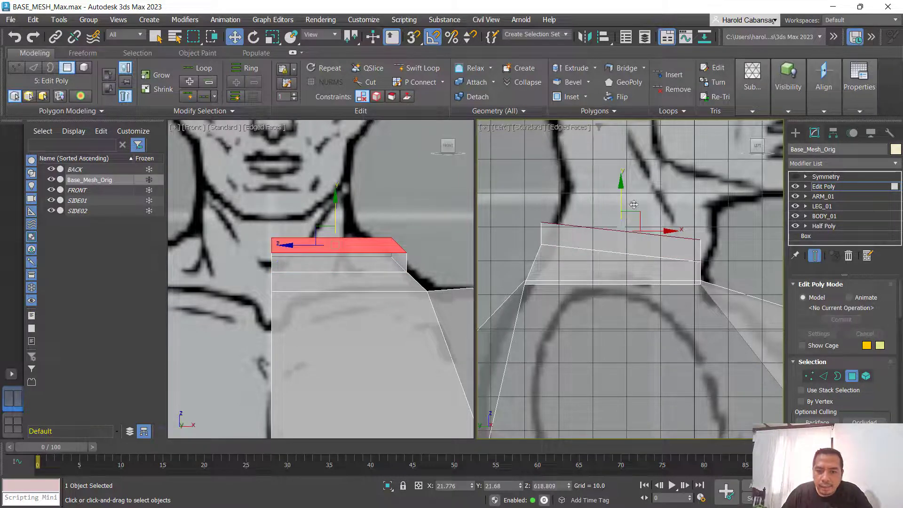
pyautogui.click(808, 375)
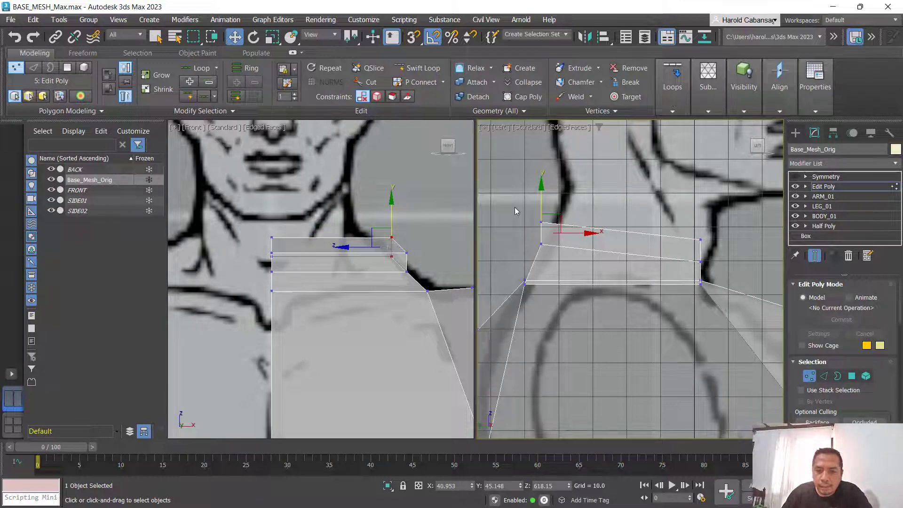
pyautogui.moveTo(516, 210); pyautogui.dragTo(602, 221)
pyautogui.click(391, 237)
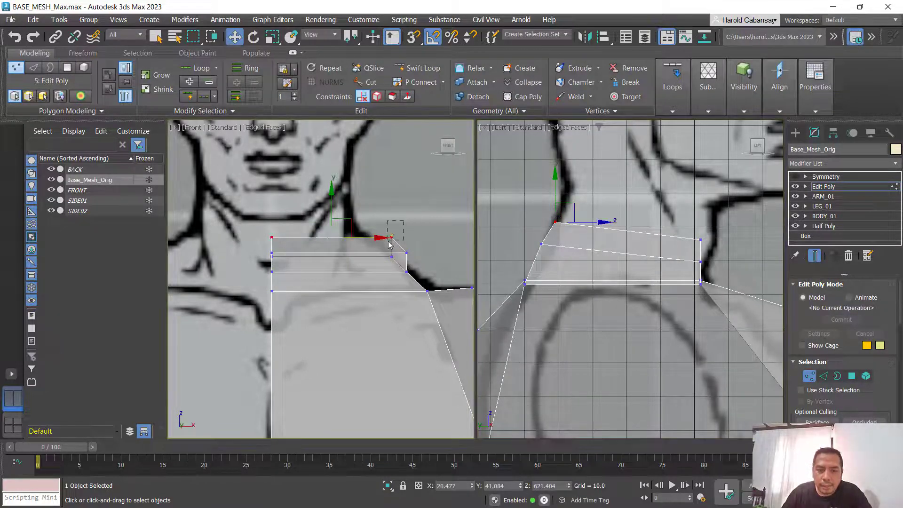
pyautogui.keyDown('ctrl'); pyautogui.moveTo(403, 260); pyautogui.dragTo(414, 245); pyautogui.keyUp('ctrl')
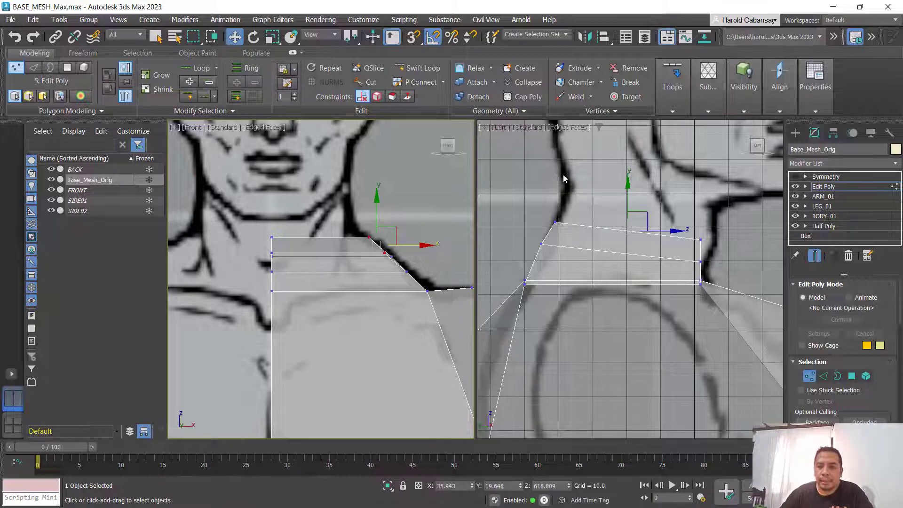
# Step: Lower the front top vertices to about Z 613.4 and move the outer top vertices inward to about X 31.2
pyautogui.scroll(-3, 576, 193)
pyautogui.moveTo(672, 230); pyautogui.dragTo(641, 237, button='middle')
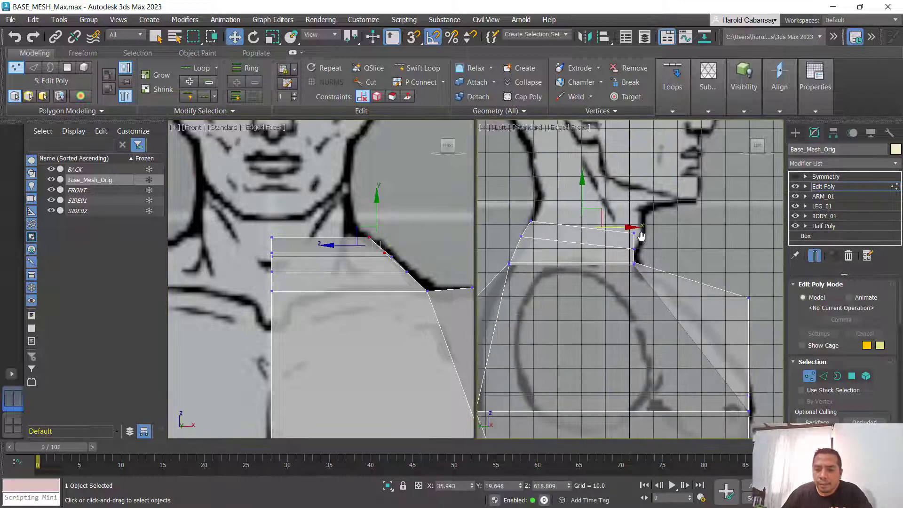
pyautogui.scroll(4, 641, 236)
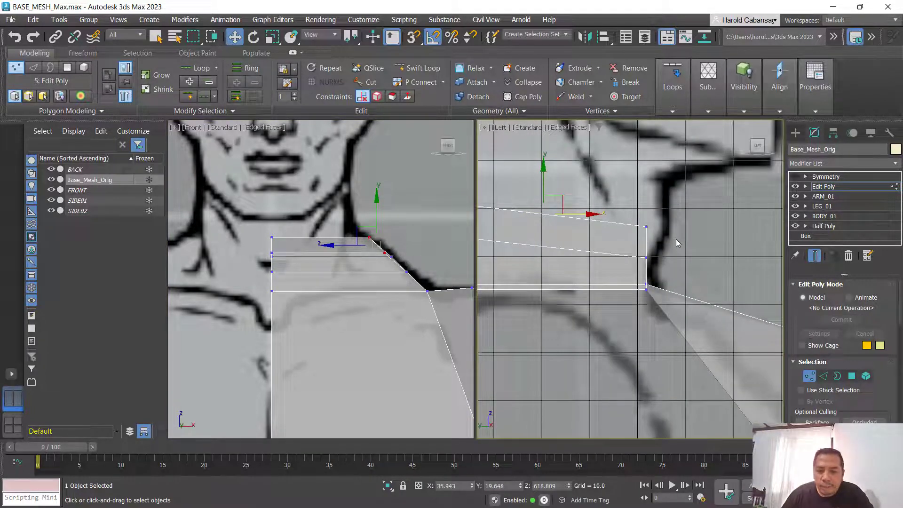
pyautogui.scroll(-2, 677, 241)
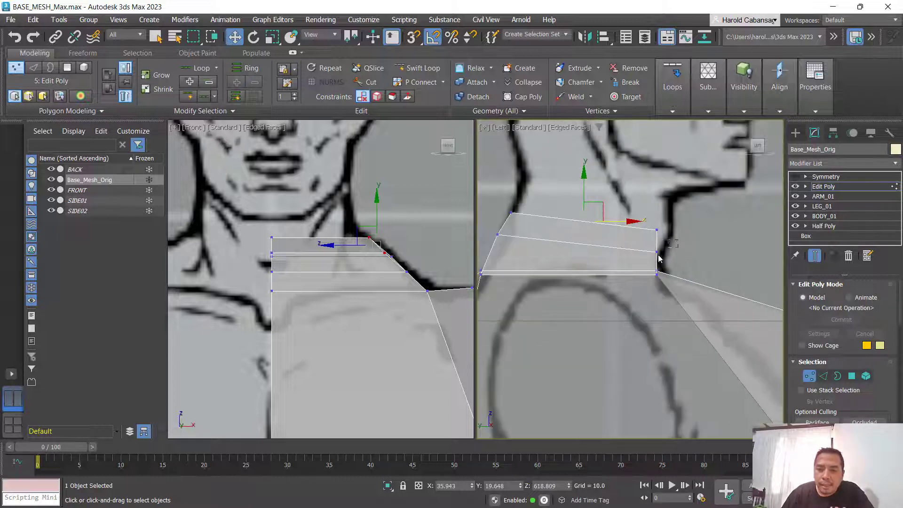
pyautogui.moveTo(648, 260); pyautogui.dragTo(643, 242)
pyautogui.moveTo(657, 191); pyautogui.dragTo(656, 212)
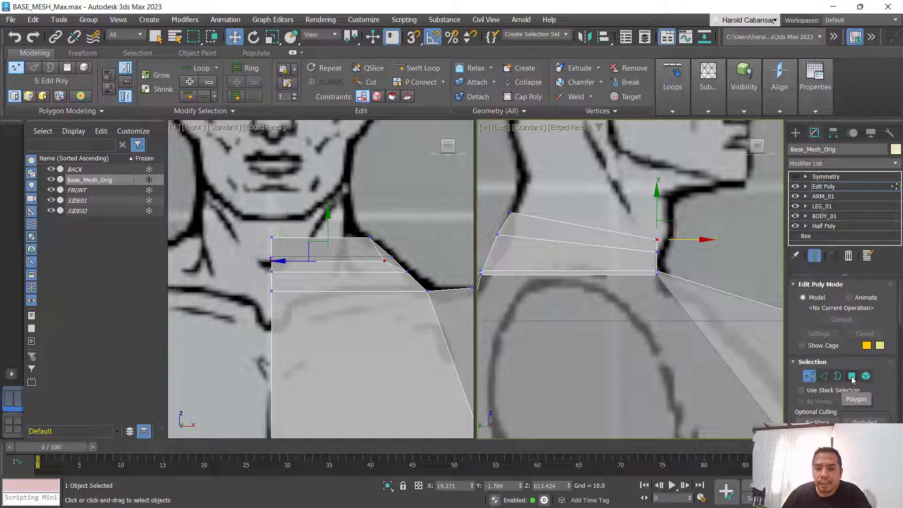
pyautogui.moveTo(357, 214); pyautogui.dragTo(406, 247)
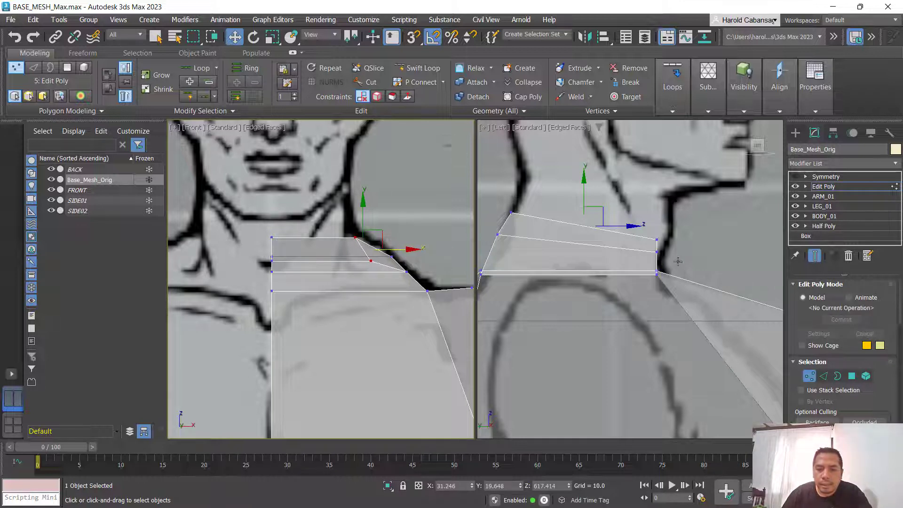
# Step: Raise the neck's top polygon to about Z 618.2 and extrude it upward about 13 units
pyautogui.click(851, 376)
pyautogui.moveTo(319, 220); pyautogui.dragTo(319, 218)
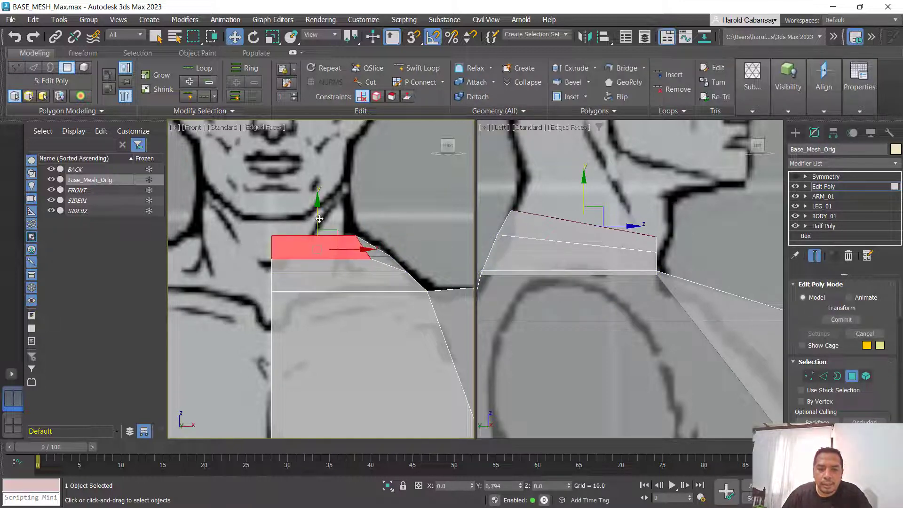
pyautogui.click(809, 376)
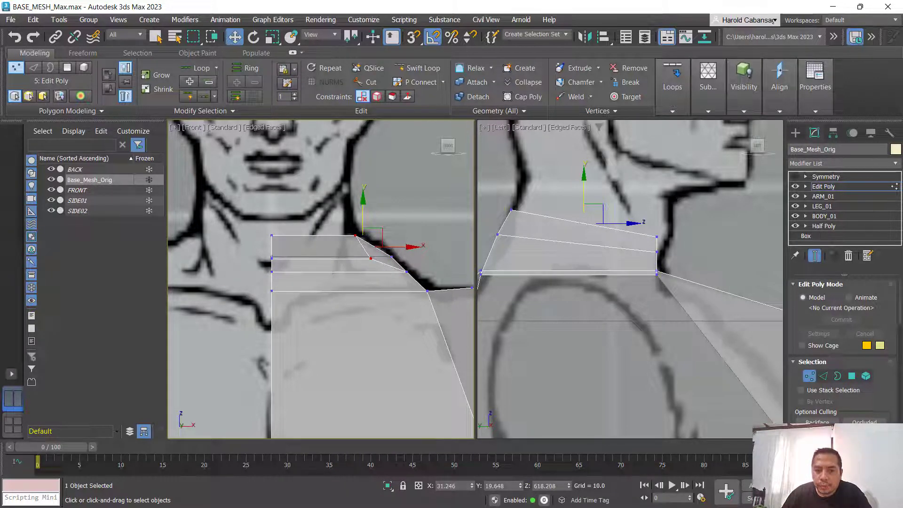
pyautogui.click(852, 376)
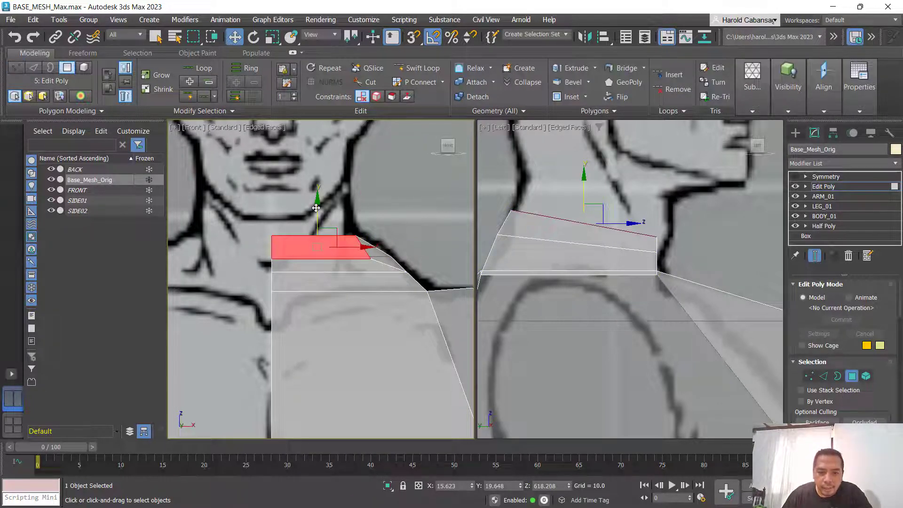
pyautogui.moveTo(316, 207); pyautogui.dragTo(332, 171)
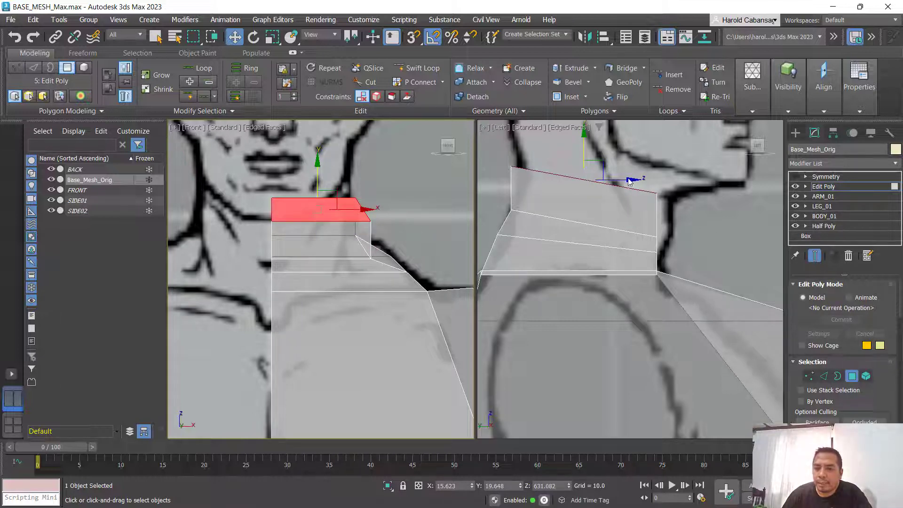
# Step: Move the new top polygon forward to the nape outline and lower its front vertices toward the underside of the chin
pyautogui.moveTo(630, 182); pyautogui.dragTo(678, 184)
pyautogui.click(809, 375)
pyautogui.click(669, 193)
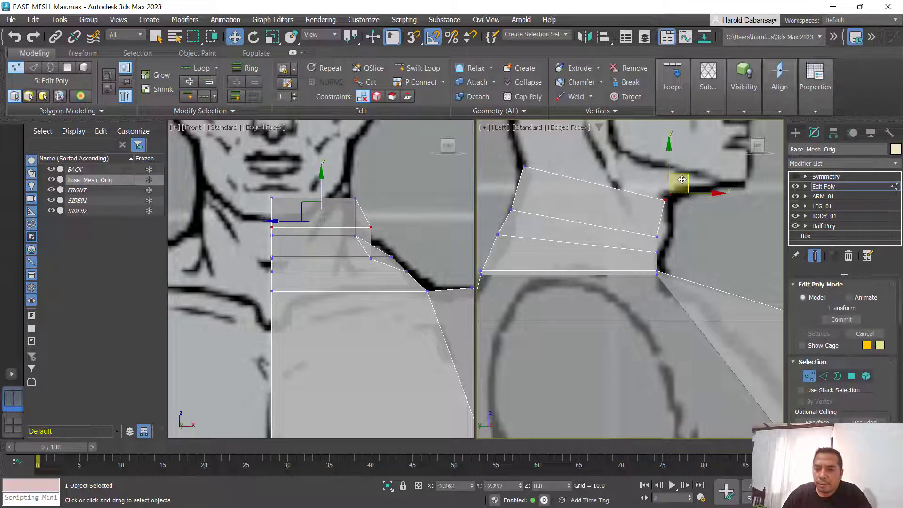
# Step: Move the front vertices of the top ring and the two rings below it forward to the throat outline
pyautogui.click(656, 237)
pyautogui.moveTo(693, 237)
pyautogui.mouseDown()
pyautogui.moveTo(708, 236)
pyautogui.moveTo(690, 252)
pyautogui.moveTo(700, 238)
pyautogui.mouseUp()
pyautogui.click(656, 251)
pyautogui.click(671, 236)
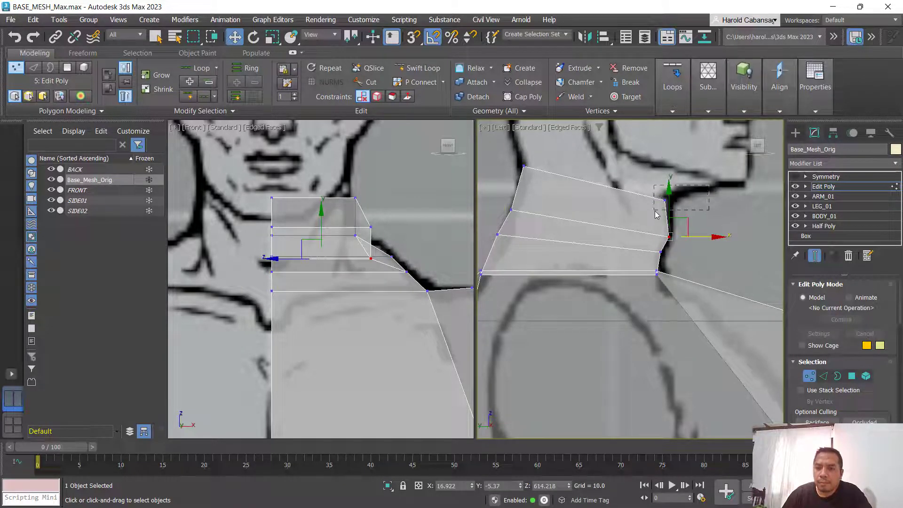
pyautogui.click(664, 199)
pyautogui.moveTo(689, 201); pyautogui.dragTo(695, 201)
pyautogui.click(706, 244)
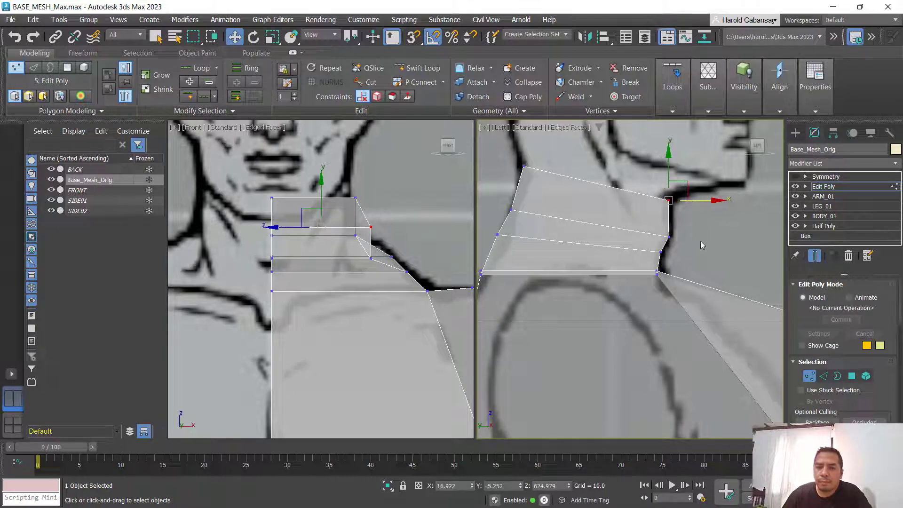
# Step: Nudge the neck's top polygon slightly forward and down to about Y 15.8, Z 629.9
pyautogui.click(851, 376)
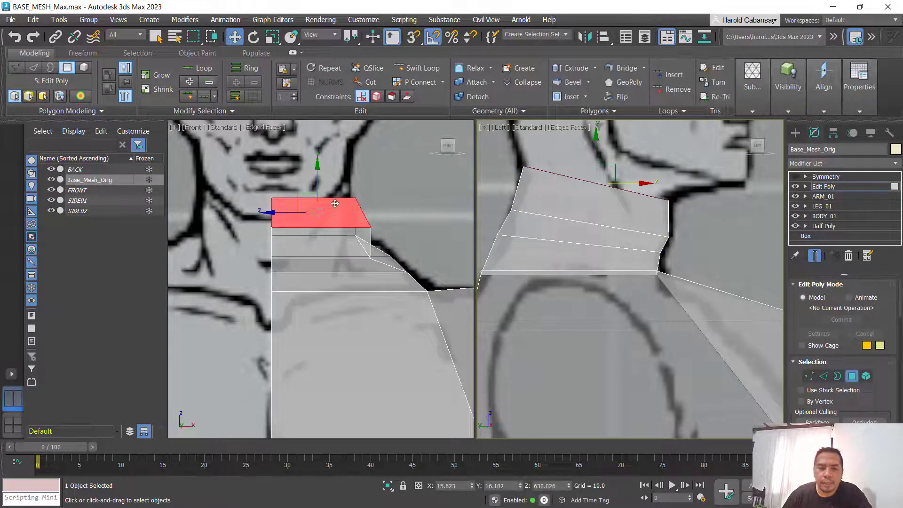
pyautogui.moveTo(708, 227); pyautogui.dragTo(704, 277, button='middle')
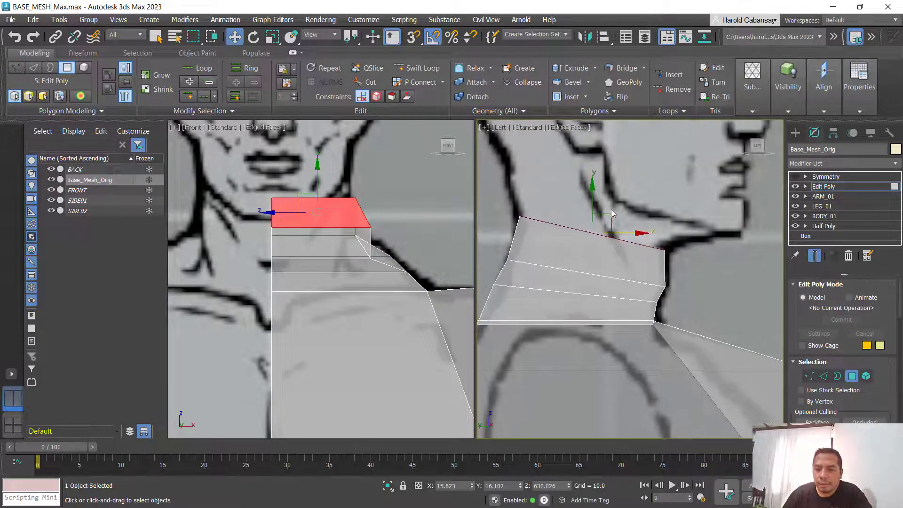
pyautogui.moveTo(609, 215); pyautogui.dragTo(610, 215)
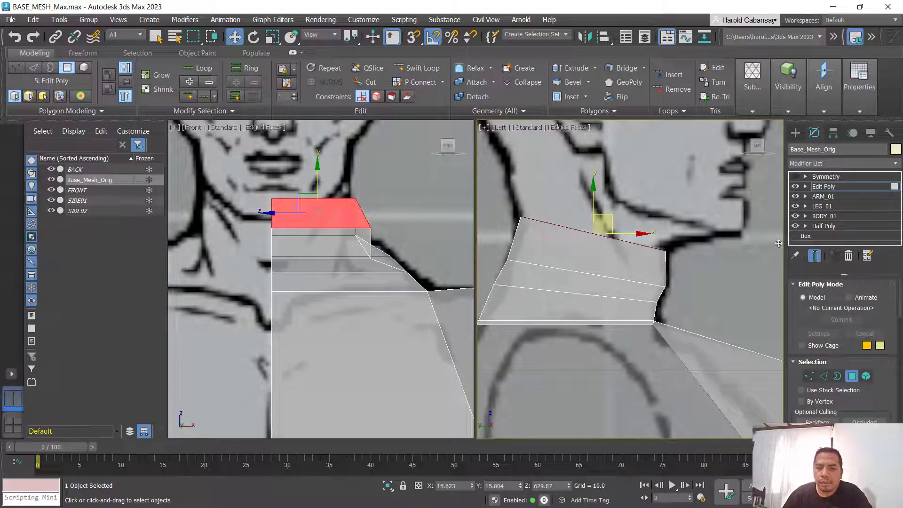
# Step: Move the outer side edge of the top ring inward to the neck outline, and the one below to about X 29.9
pyautogui.click(809, 376)
pyautogui.click(823, 376)
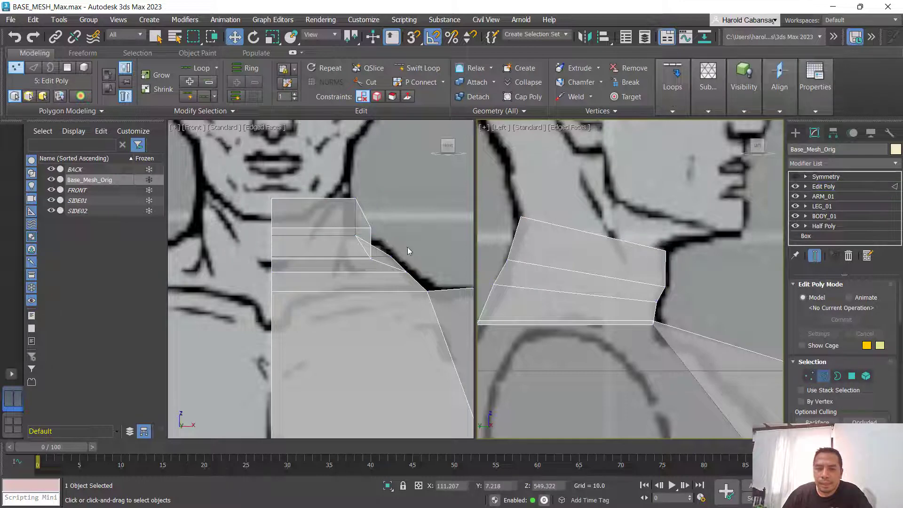
pyautogui.click(364, 214)
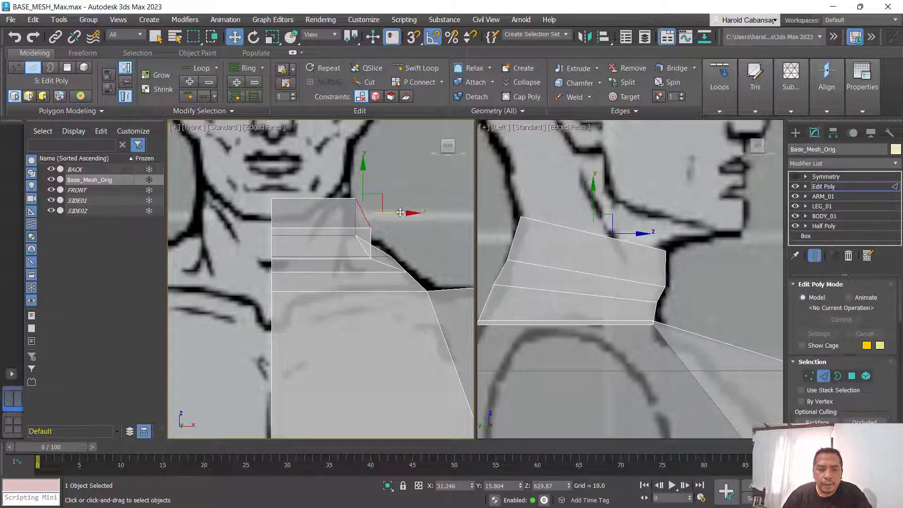
pyautogui.click(378, 246)
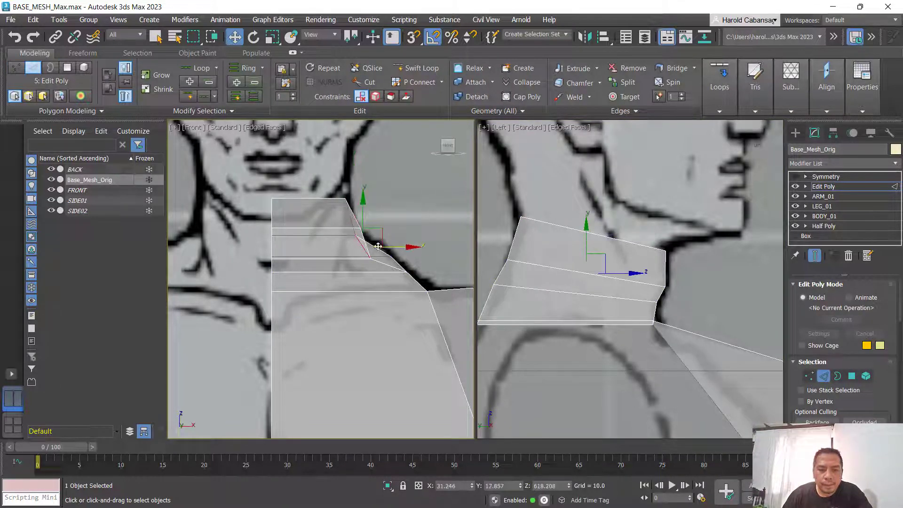
pyautogui.moveTo(398, 247); pyautogui.dragTo(391, 247)
pyautogui.click(850, 376)
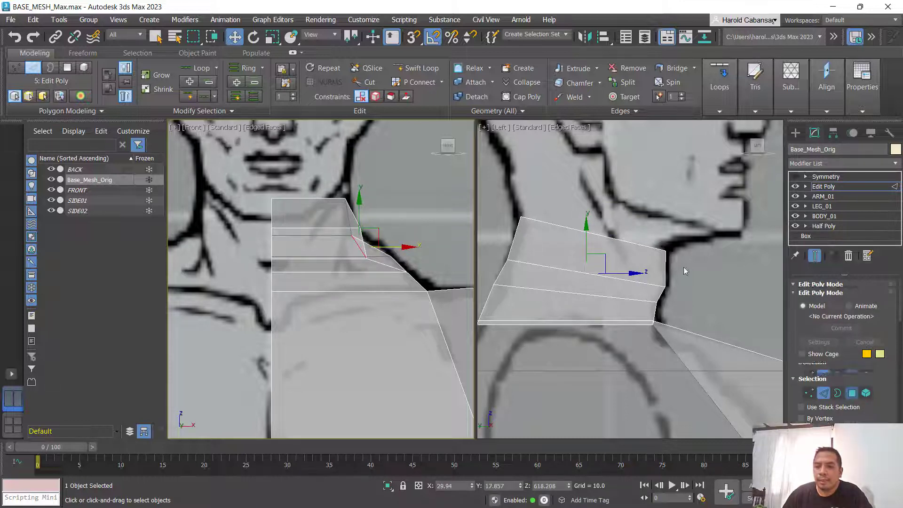
# Step: Undo the last side-edge adjustment and raise the neck's top polygon to about Z 631.2
pyautogui.click(594, 188)
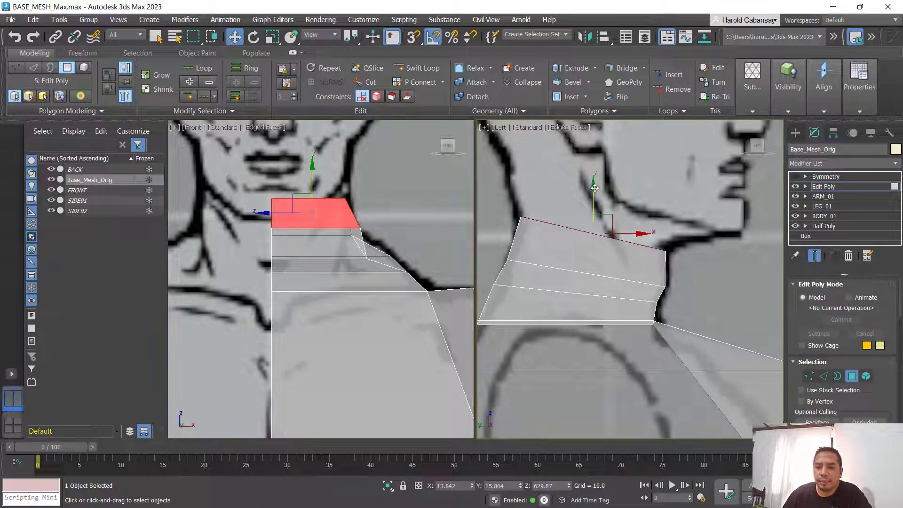
pyautogui.click(598, 187)
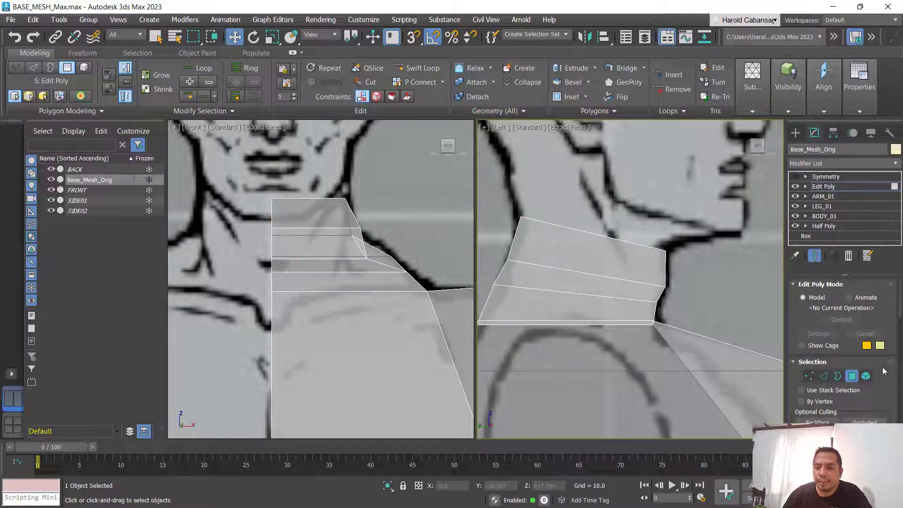
pyautogui.click(643, 241)
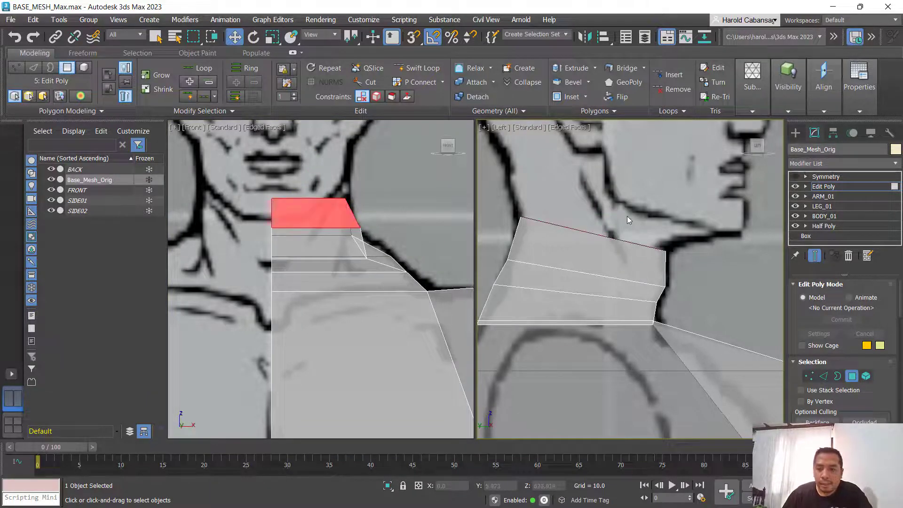
pyautogui.hotkey('ctrl', 'z')
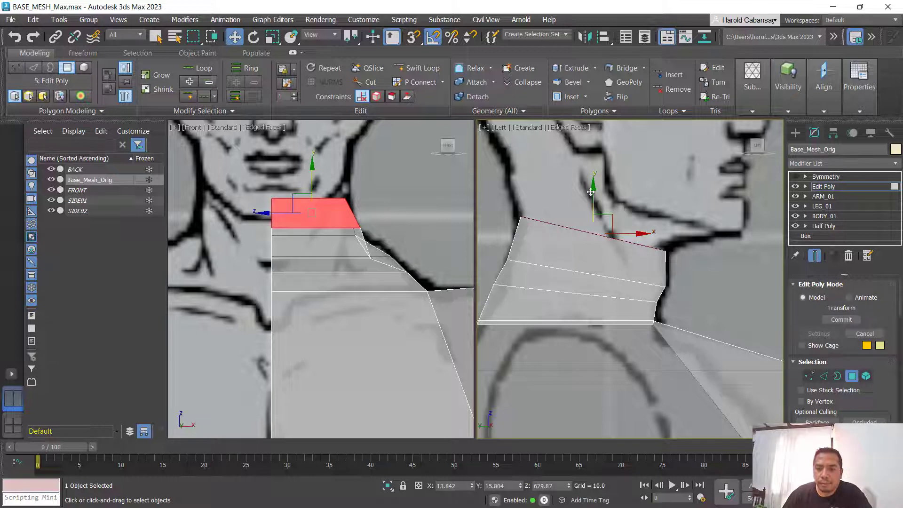
pyautogui.moveTo(594, 194); pyautogui.dragTo(593, 190)
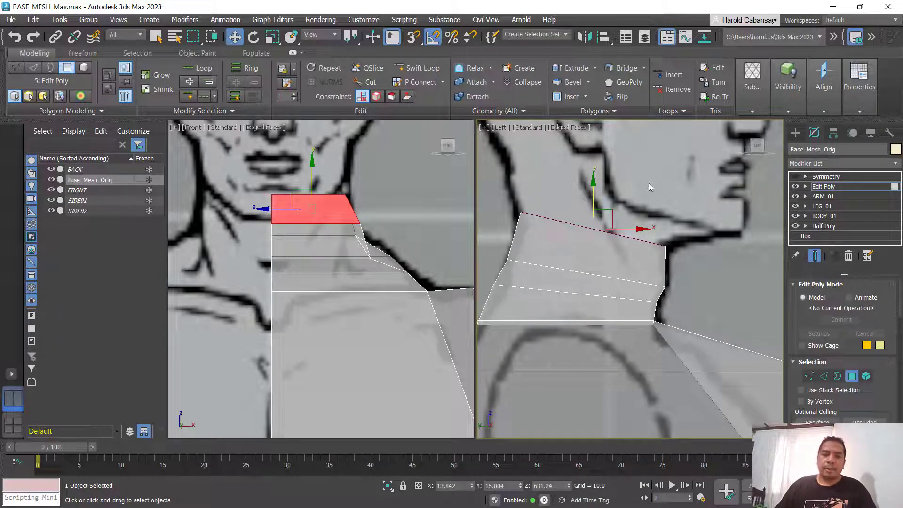
# Step: Extrude the neck's top polygon straight up to ear height in the side view, at about Z 670.8
pyautogui.scroll(-3, 629, 230)
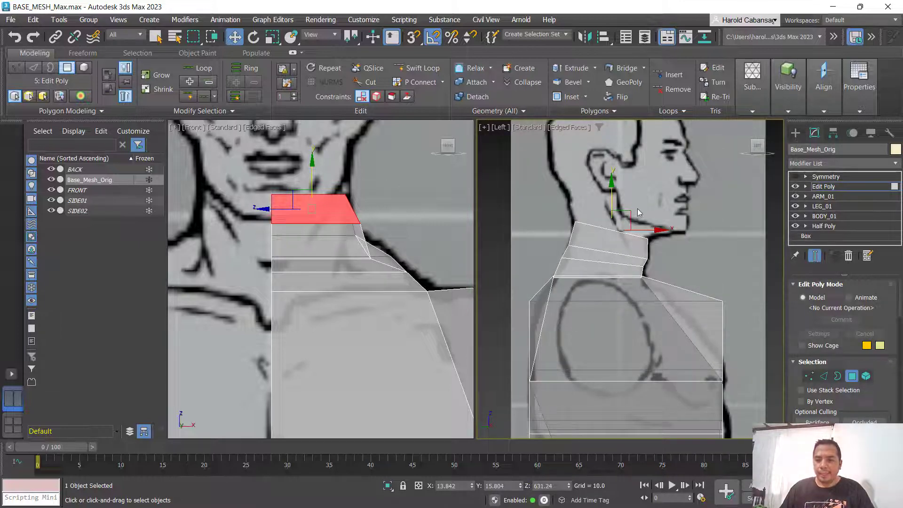
pyautogui.moveTo(612, 193); pyautogui.dragTo(631, 126)
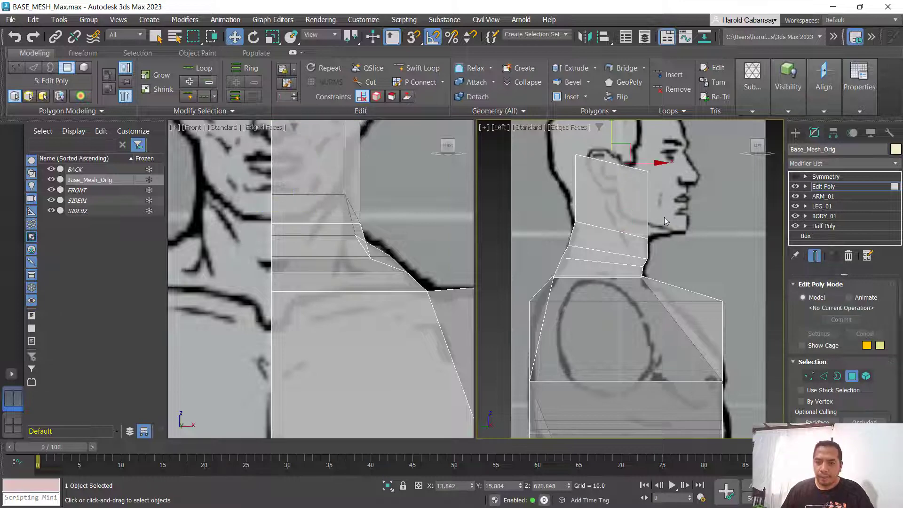
pyautogui.moveTo(676, 228); pyautogui.dragTo(653, 258, button='middle')
# Step: Scale the new top polygon vertically until it is flat and horizontal
pyautogui.press('r')
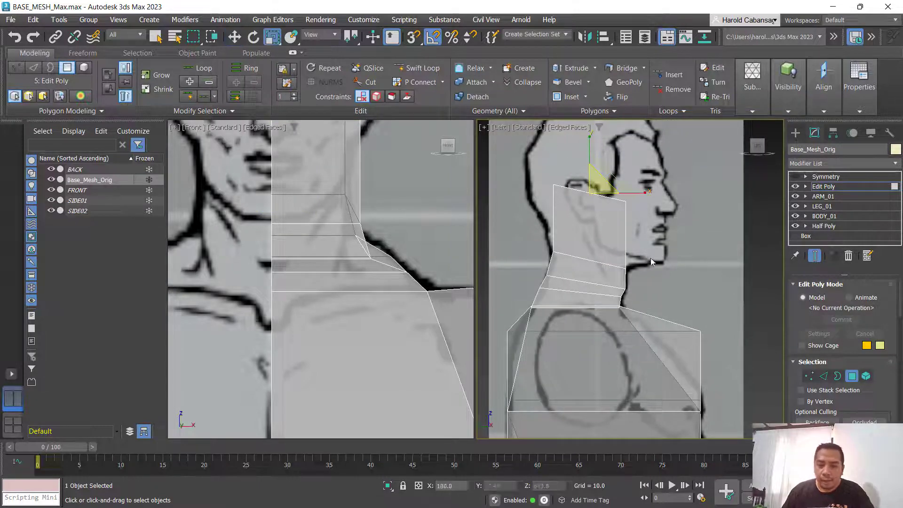
pyautogui.moveTo(592, 135); pyautogui.dragTo(571, 406)
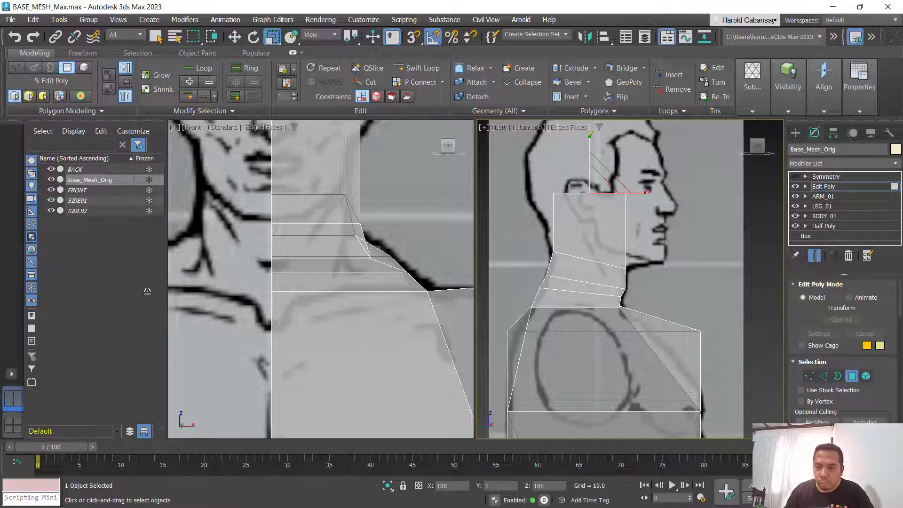
pyautogui.moveTo(147, 290); pyautogui.dragTo(147, 290)
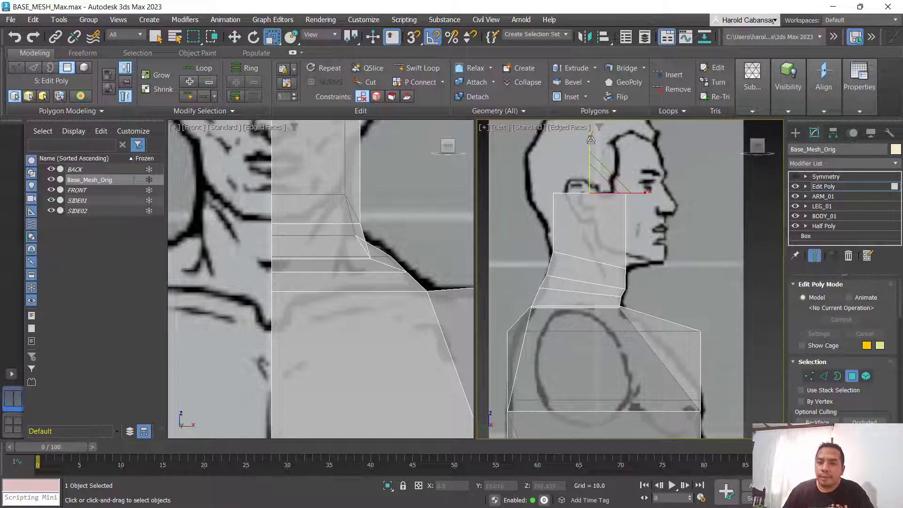
pyautogui.moveTo(590, 139); pyautogui.dragTo(669, 407)
pyautogui.moveTo(676, 473); pyautogui.dragTo(664, 463)
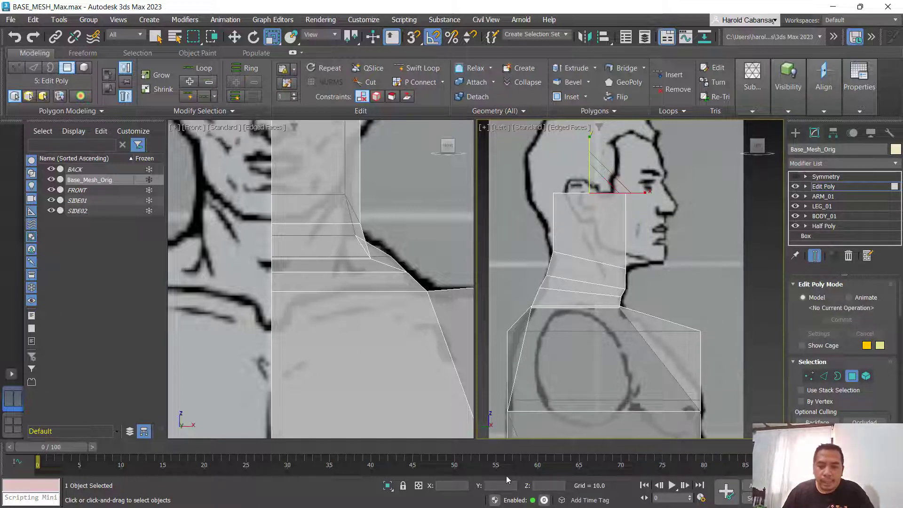
# Step: Raise all vertices of the flattened top ring to about Z 678.3
pyautogui.press('w')
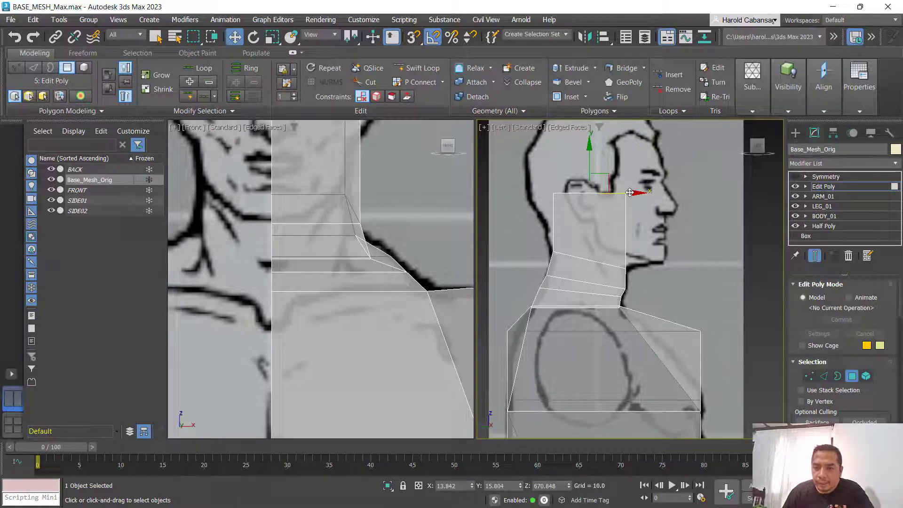
pyautogui.moveTo(628, 192); pyautogui.dragTo(610, 192)
pyautogui.rightClick(611, 193)
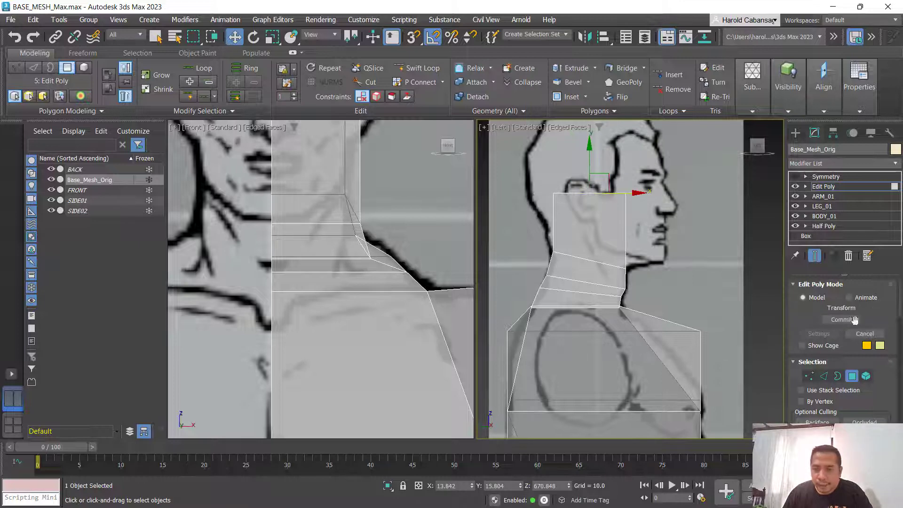
pyautogui.click(809, 376)
pyautogui.moveTo(520, 179); pyautogui.dragTo(635, 229)
pyautogui.moveTo(590, 158); pyautogui.dragTo(590, 146)
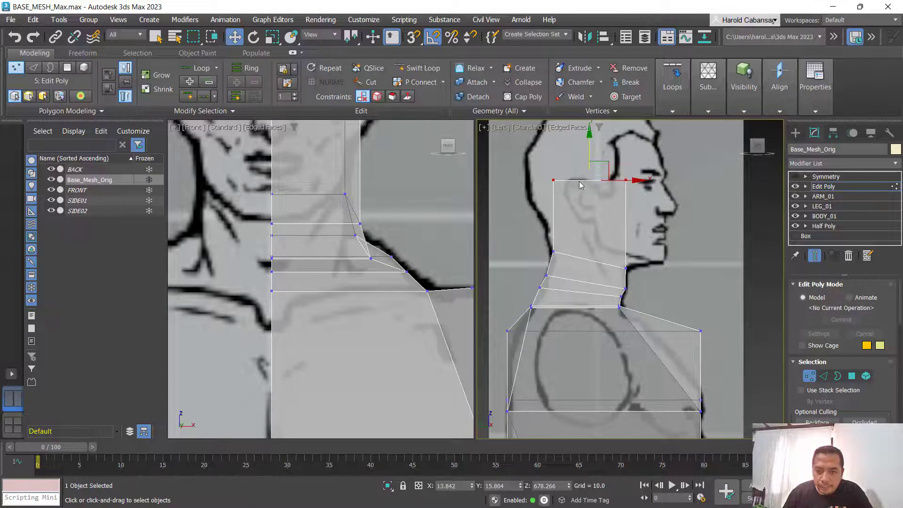
# Step: Move the top ring's rear vertices back to the skull outline at about Y 52.1, and fit the nape vertices to about Y 37.6, Z 634.9
pyautogui.moveTo(524, 167); pyautogui.dragTo(572, 225)
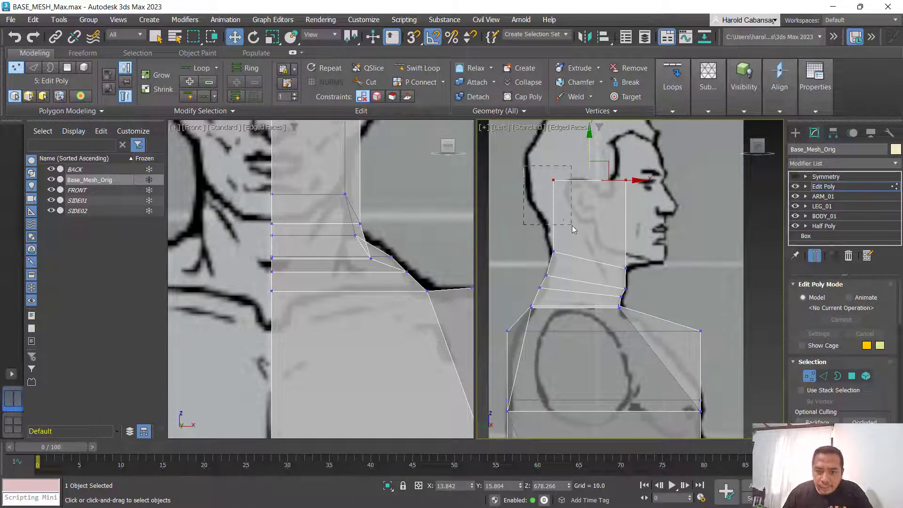
pyautogui.moveTo(594, 181); pyautogui.dragTo(568, 181)
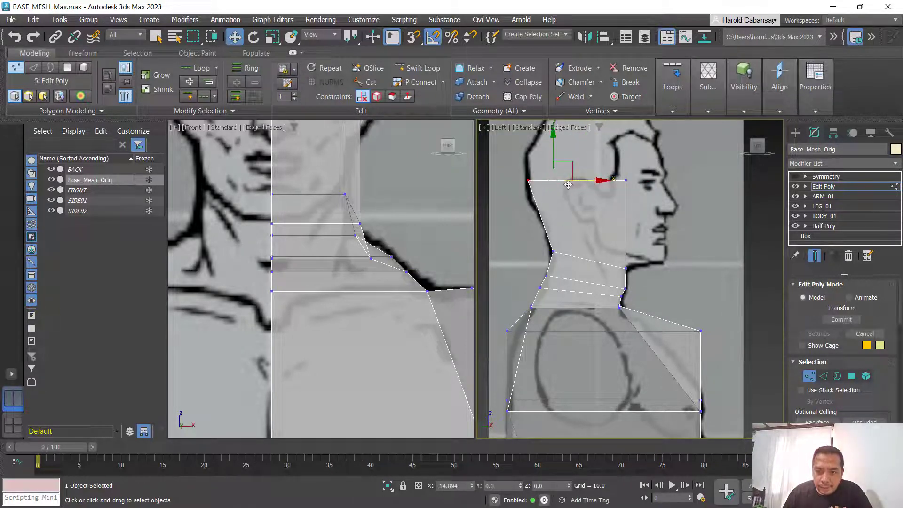
pyautogui.moveTo(584, 252); pyautogui.dragTo(564, 280, button='middle')
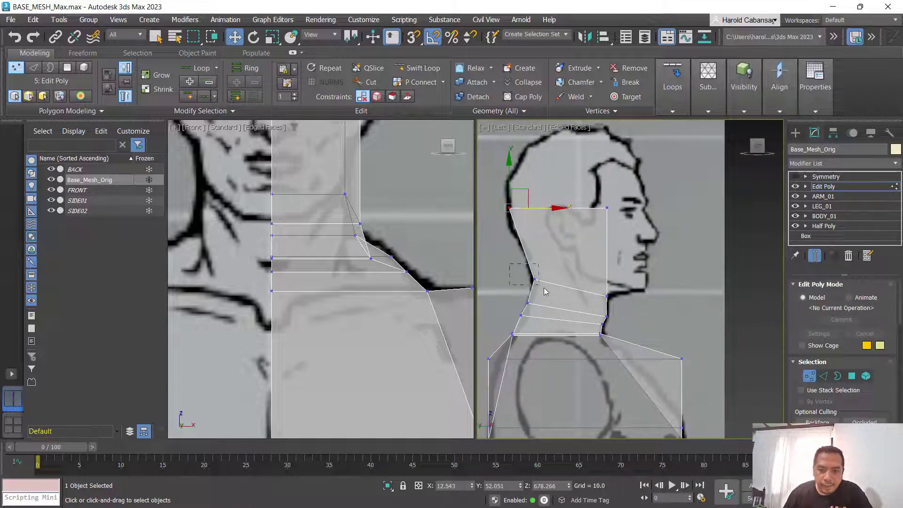
pyautogui.moveTo(545, 291); pyautogui.dragTo(545, 290)
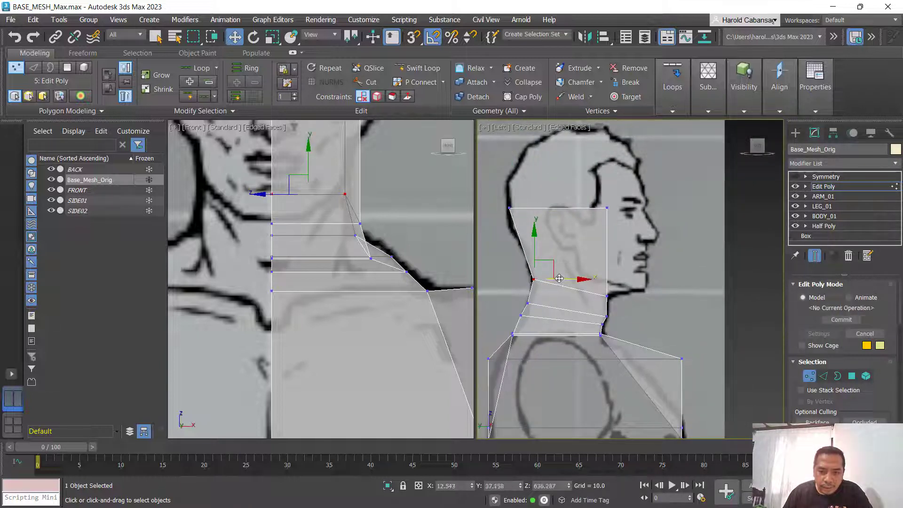
pyautogui.scroll(2, 534, 254)
pyautogui.moveTo(535, 256); pyautogui.dragTo(534, 259)
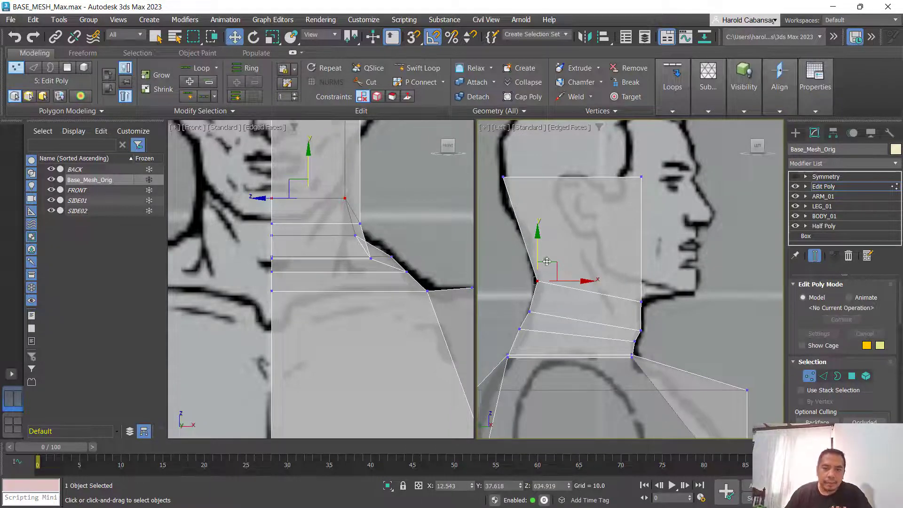
pyautogui.moveTo(612, 242); pyautogui.dragTo(589, 270, button='middle')
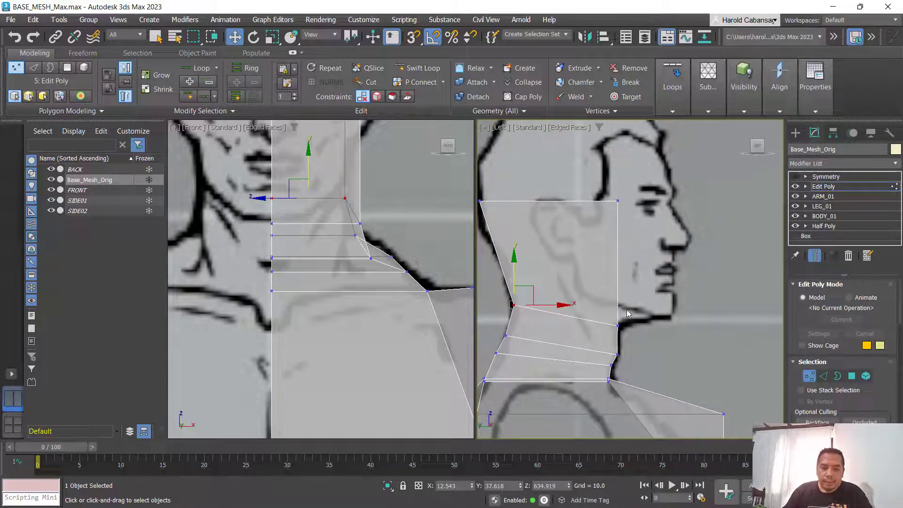
# Step: Extrude the head's top polygon upward to the crown outline at about Z 724.7
pyautogui.scroll(-4, 616, 273)
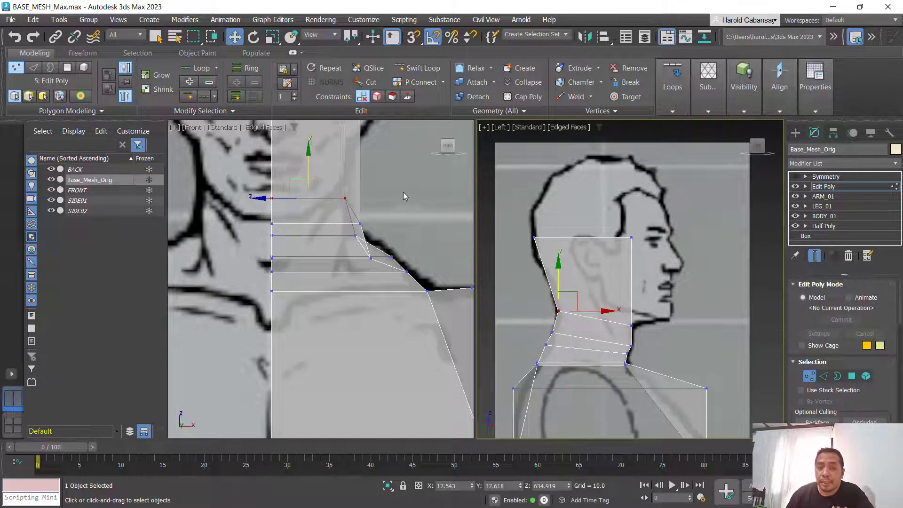
pyautogui.scroll(-5, 282, 181)
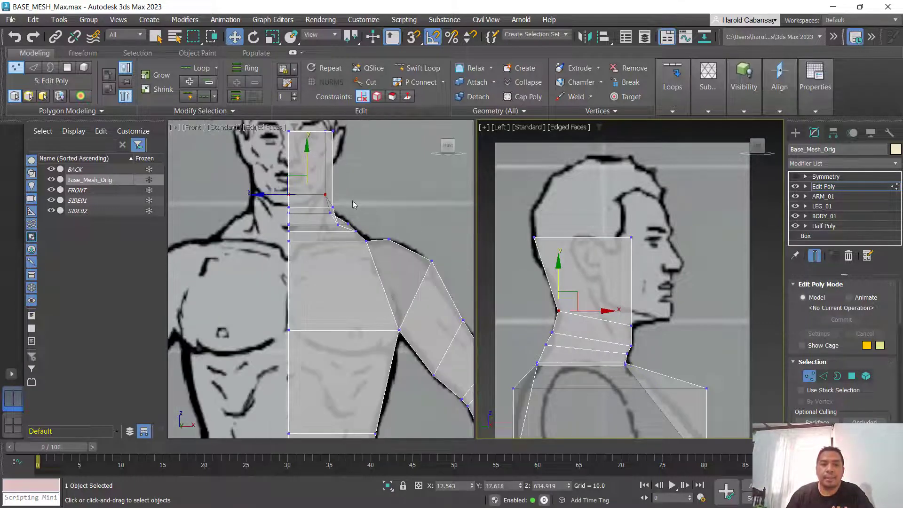
pyautogui.scroll(3, 620, 264)
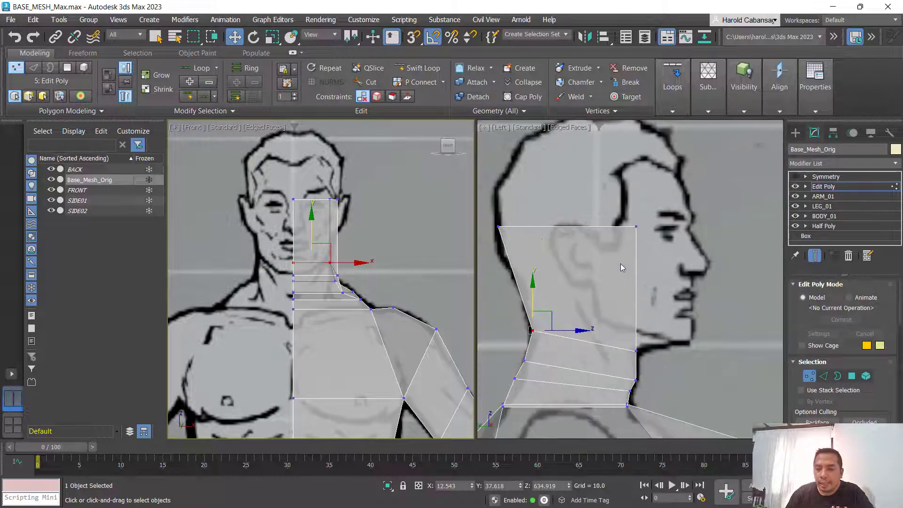
pyautogui.click(852, 376)
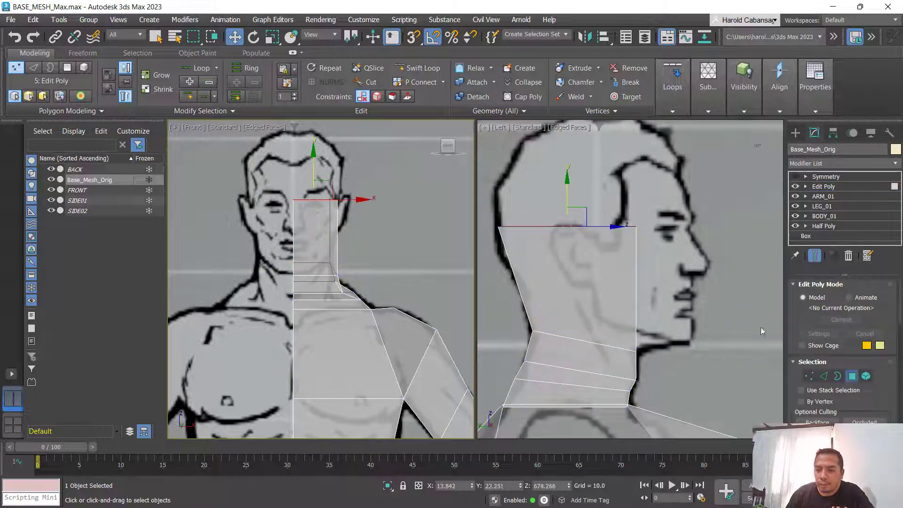
pyautogui.moveTo(693, 272); pyautogui.dragTo(695, 333, button='middle')
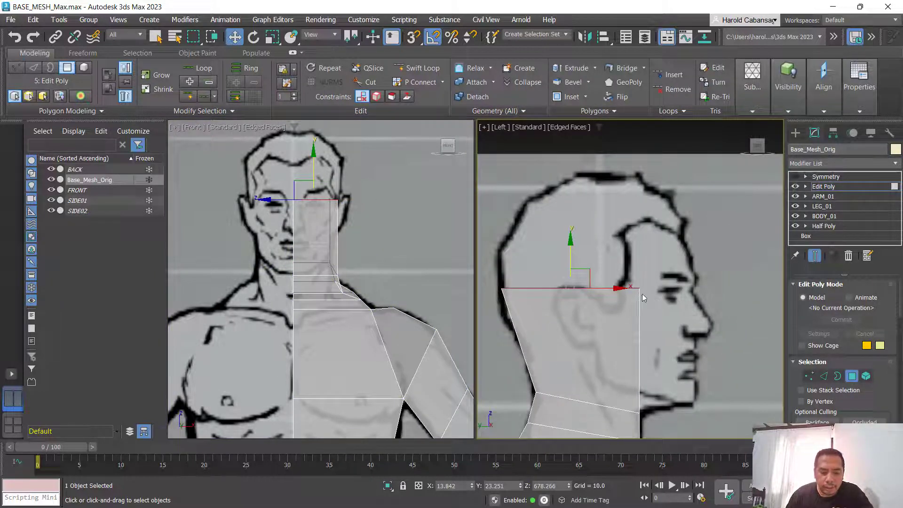
pyautogui.moveTo(569, 247); pyautogui.dragTo(591, 134)
# Step: Move the rear vertices of the crown polygon forward to the top of the skull outline, at about Y 22.1
pyautogui.click(810, 377)
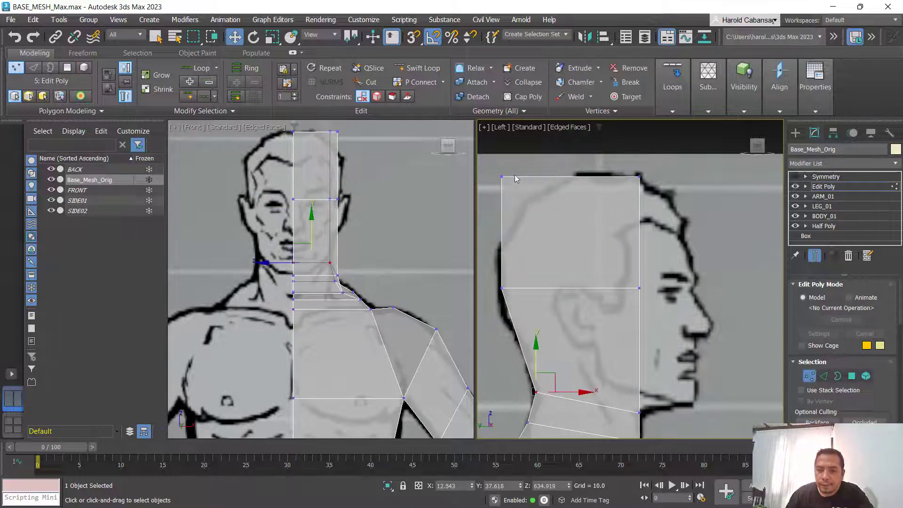
pyautogui.moveTo(491, 214); pyautogui.dragTo(491, 214)
pyautogui.moveTo(545, 176); pyautogui.dragTo(613, 177)
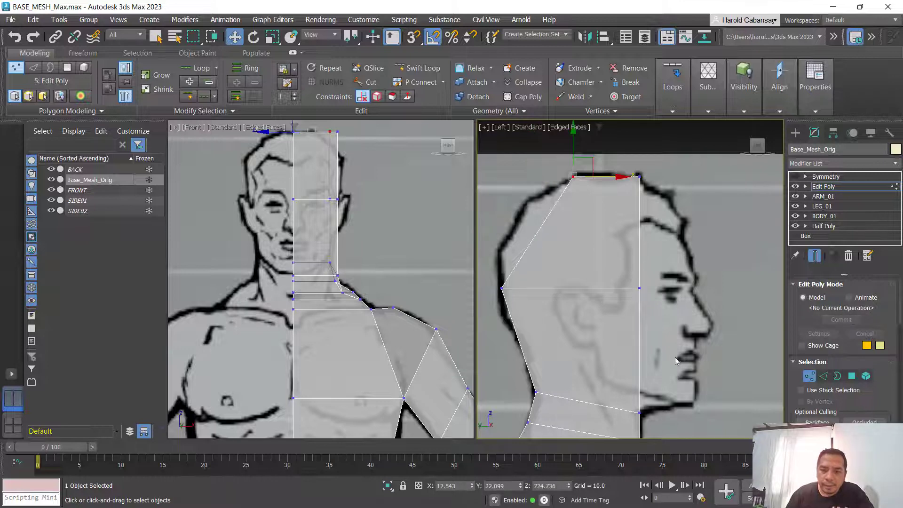
# Step: Extrude the head's two front polygons forward together to the face outline, at about Y -29.3
pyautogui.moveTo(675, 357); pyautogui.dragTo(650, 325, button='middle')
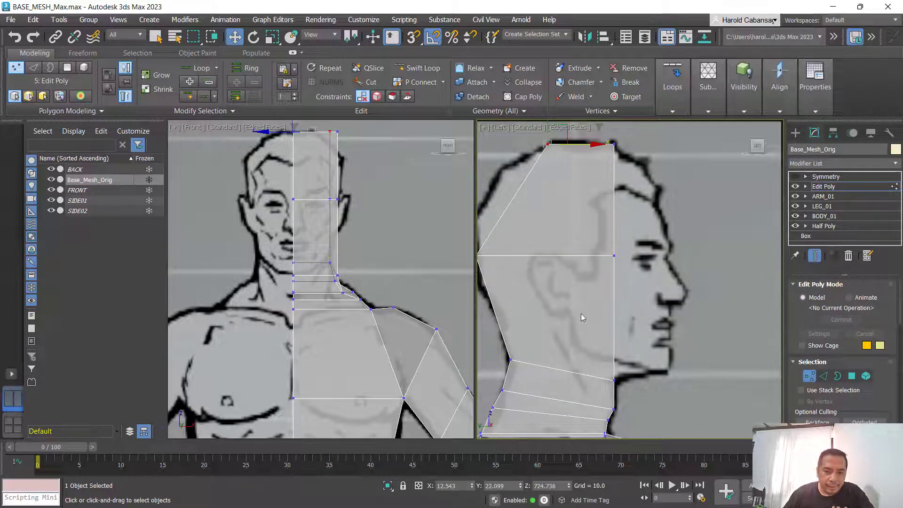
pyautogui.moveTo(581, 313)
pyautogui.mouseDown(button='middle')
pyautogui.moveTo(601, 299)
pyautogui.moveTo(591, 298)
pyautogui.mouseUp(button='middle')
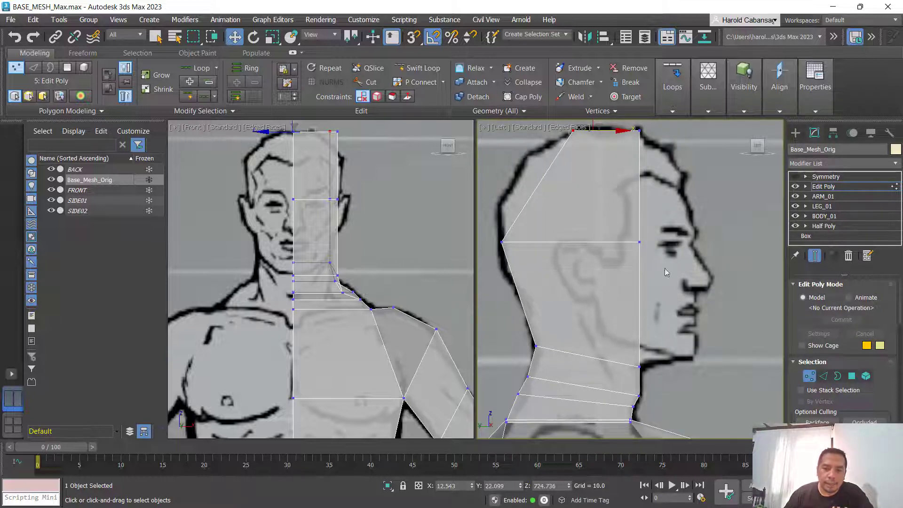
pyautogui.click(852, 376)
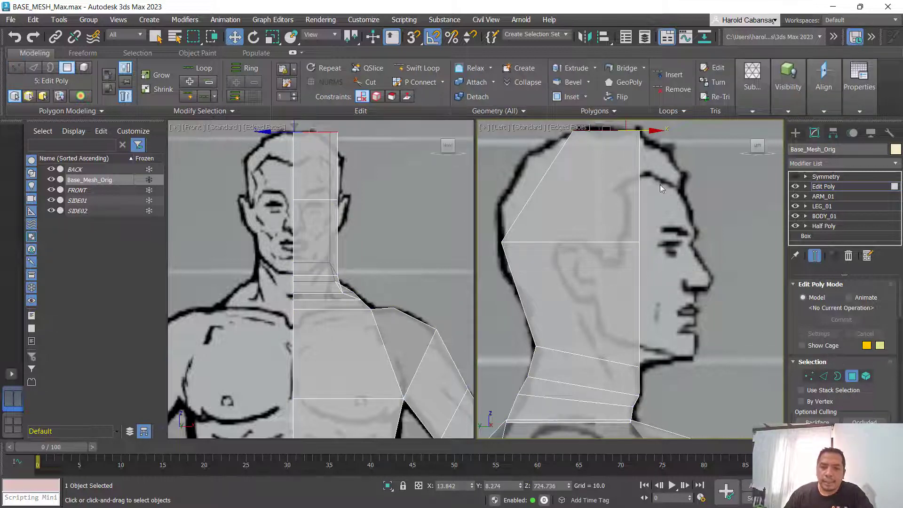
pyautogui.click(311, 176)
pyautogui.keyDown('ctrl'); pyautogui.click(324, 238); pyautogui.keyUp('ctrl')
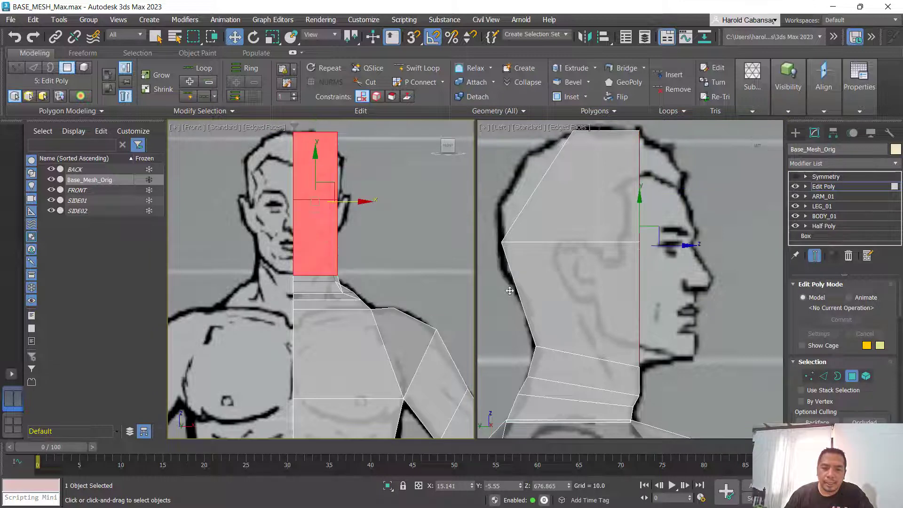
pyautogui.moveTo(702, 340); pyautogui.dragTo(675, 331, button='middle')
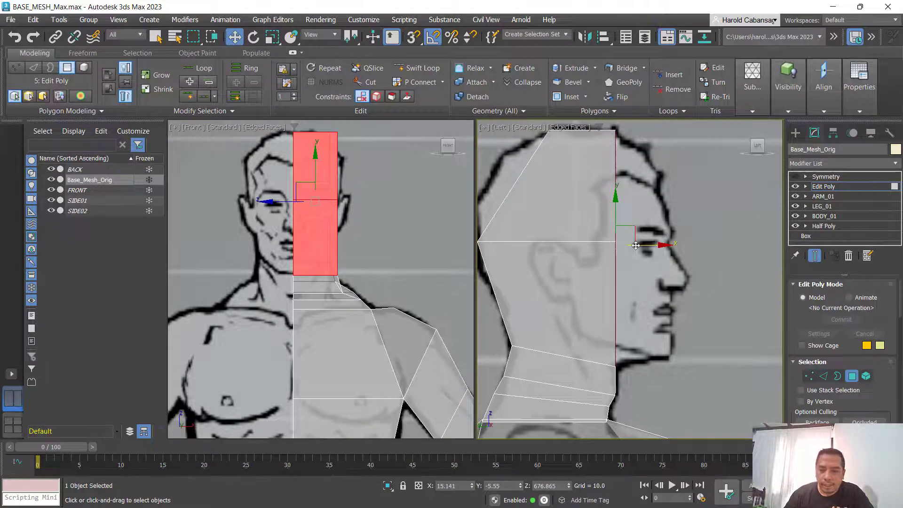
pyautogui.moveTo(650, 244); pyautogui.dragTo(698, 259)
pyautogui.moveTo(716, 328); pyautogui.dragTo(730, 331, button='middle')
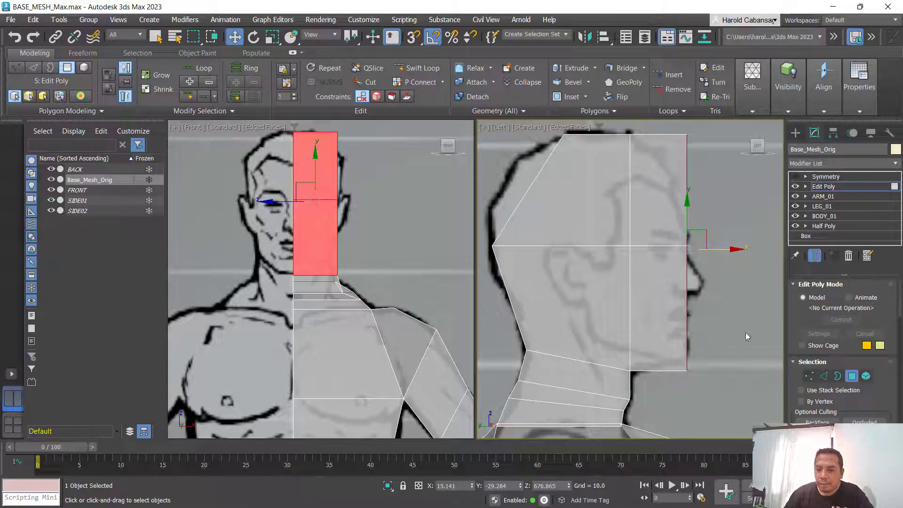
# Step: Move the head's mid-height centre vertices back to about Y 13.5 near the ear, and the jaw-neck vertices to about Y -4.6
pyautogui.click(808, 376)
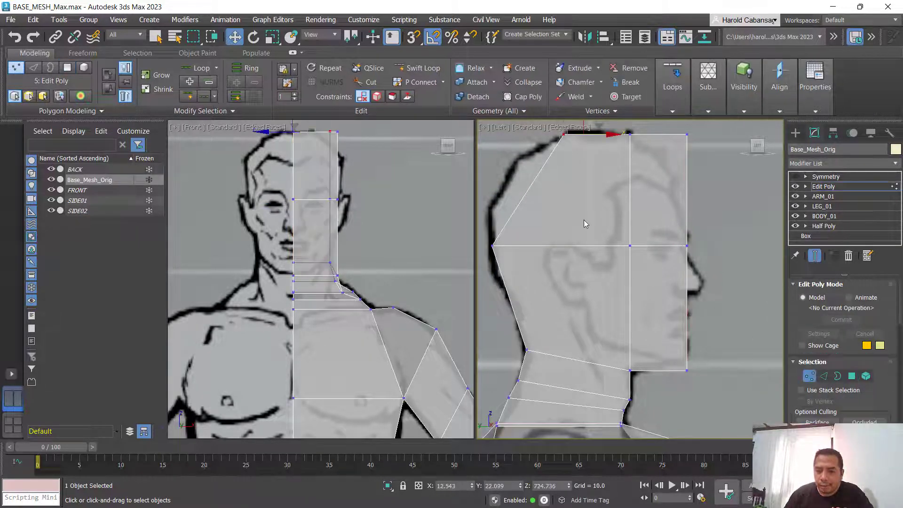
pyautogui.moveTo(586, 220); pyautogui.dragTo(644, 272)
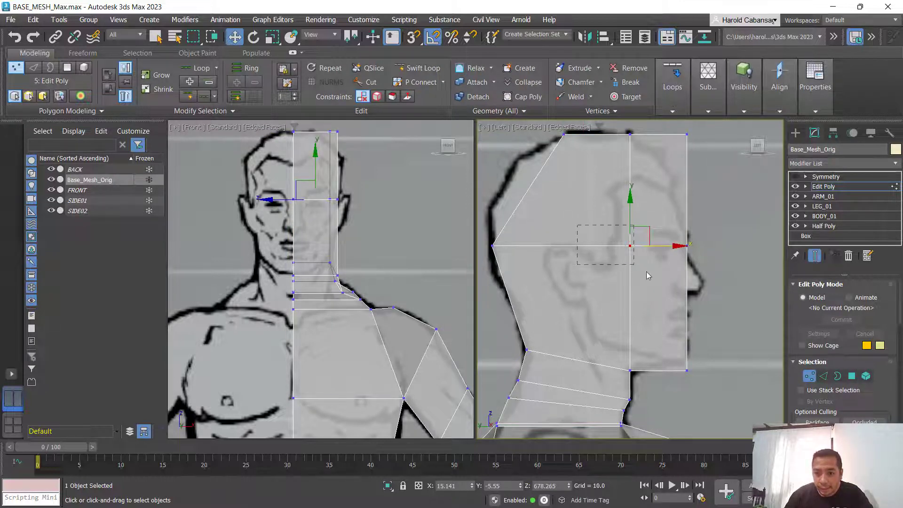
pyautogui.moveTo(670, 245); pyautogui.dragTo(624, 255)
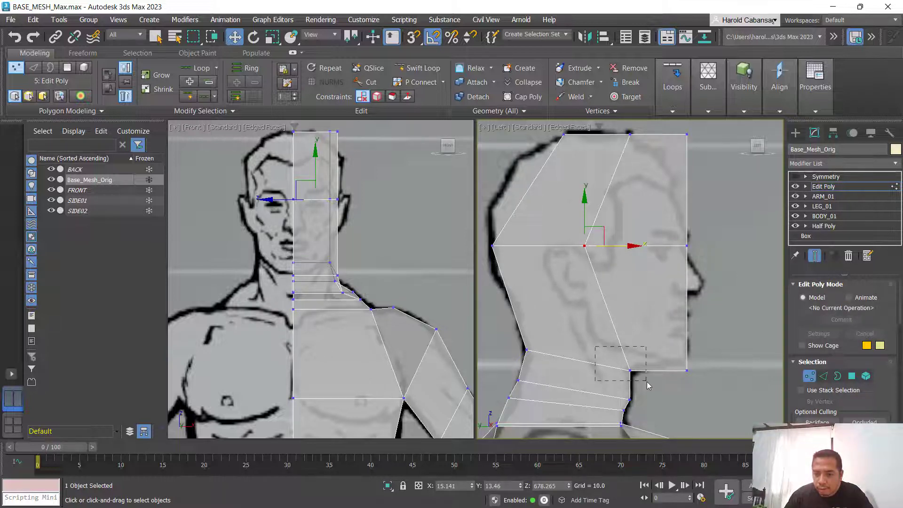
pyautogui.click(629, 370)
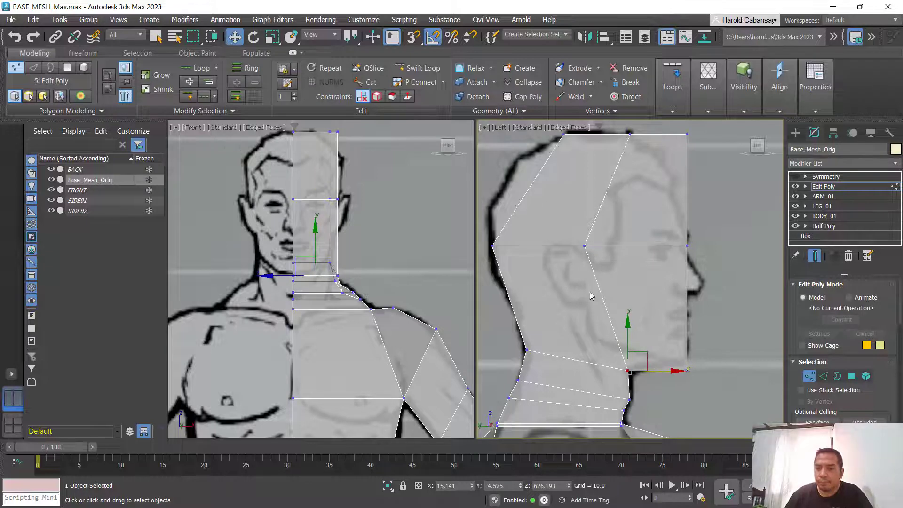
# Step: Move the crown's middle vertices back above the ear line and its front vertices back to the forehead outline
pyautogui.moveTo(642, 234); pyautogui.dragTo(643, 275, button='middle')
pyautogui.click(631, 176)
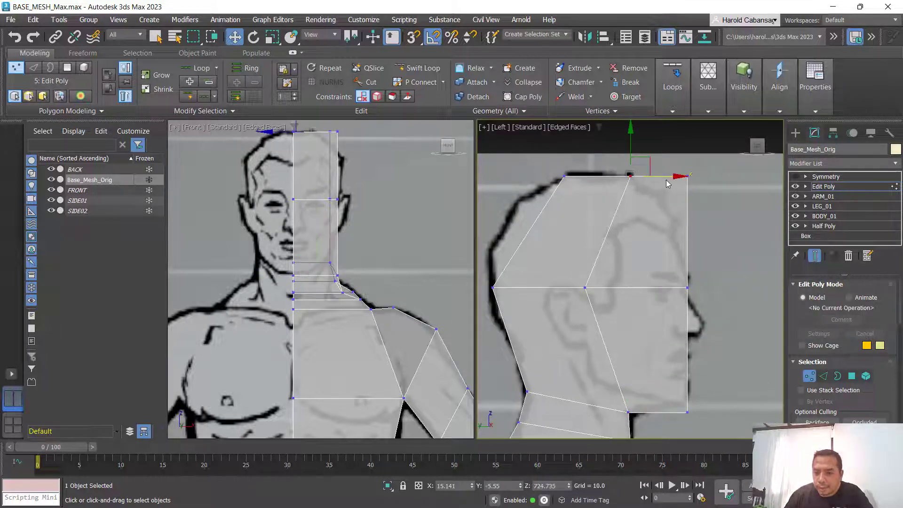
pyautogui.moveTo(668, 177); pyautogui.dragTo(628, 178)
pyautogui.moveTo(658, 245); pyautogui.dragTo(658, 244)
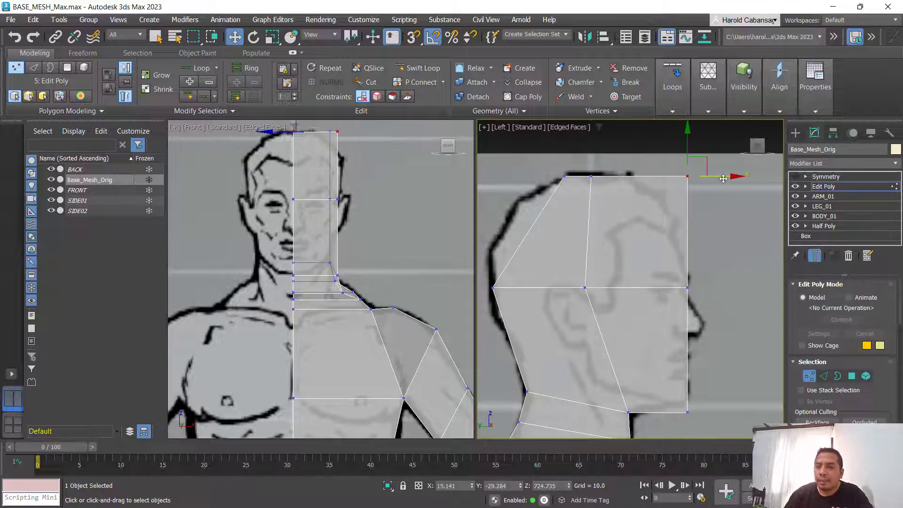
pyautogui.moveTo(722, 177); pyautogui.dragTo(685, 184)
# Step: Raise the front chin vertices to the bottom of the chin outline, at about Z 631.1
pyautogui.moveTo(718, 334); pyautogui.dragTo(733, 257, button='middle')
pyautogui.moveTo(683, 356); pyautogui.dragTo(683, 356)
pyautogui.moveTo(703, 297); pyautogui.dragTo(703, 286)
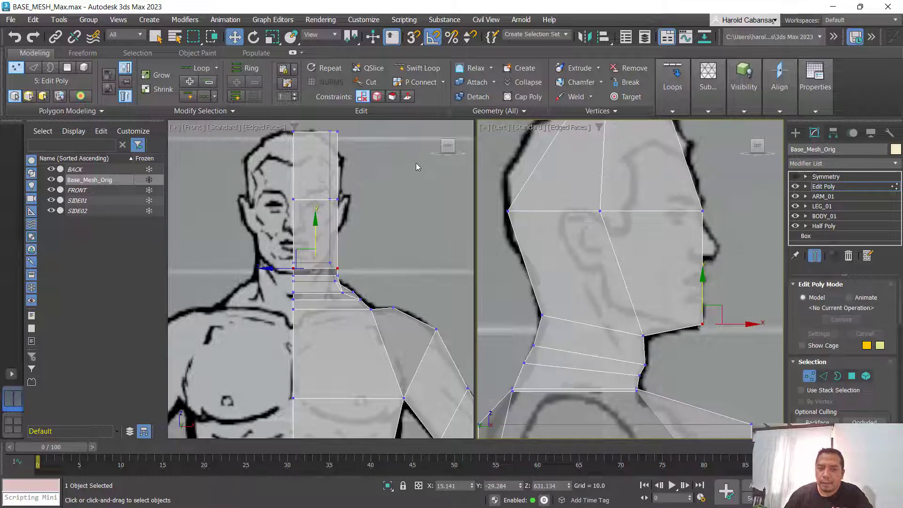
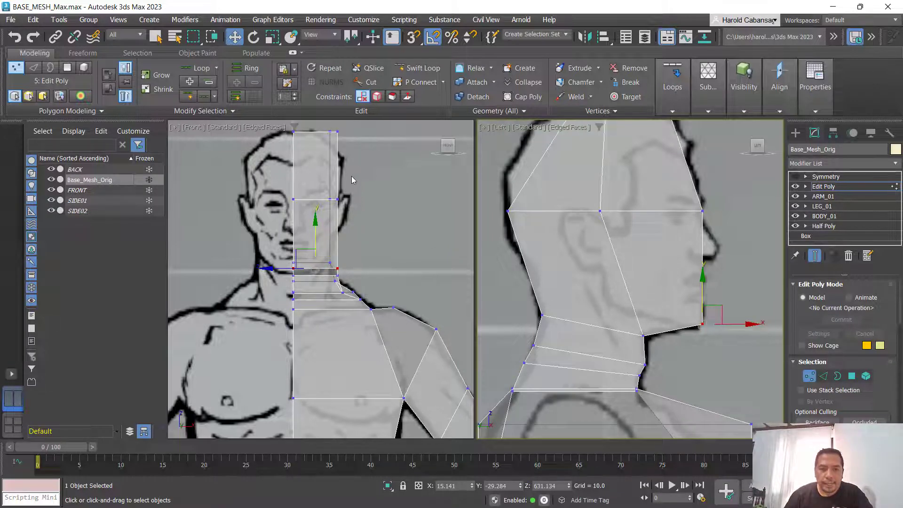
# Step: Try to adjust the head's outer side vertices along X to the front reference outline
pyautogui.moveTo(353, 125); pyautogui.dragTo(352, 134)
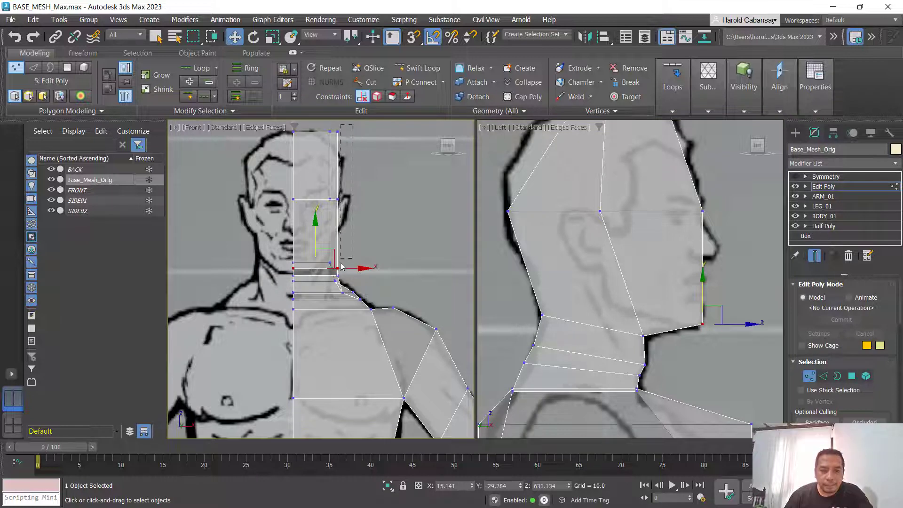
pyautogui.moveTo(342, 266); pyautogui.dragTo(324, 277)
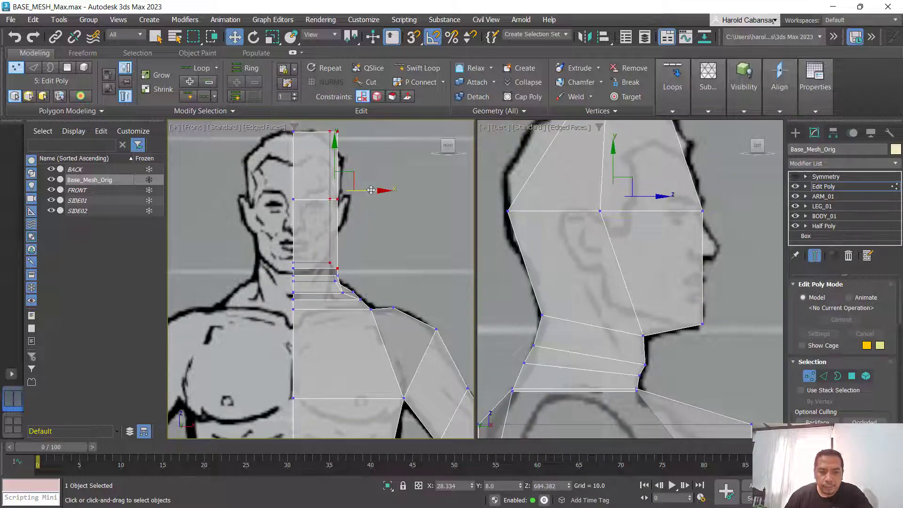
pyautogui.moveTo(370, 191)
pyautogui.mouseDown()
pyautogui.moveTo(361, 191)
pyautogui.moveTo(369, 191)
pyautogui.mouseUp()
pyautogui.click(354, 261)
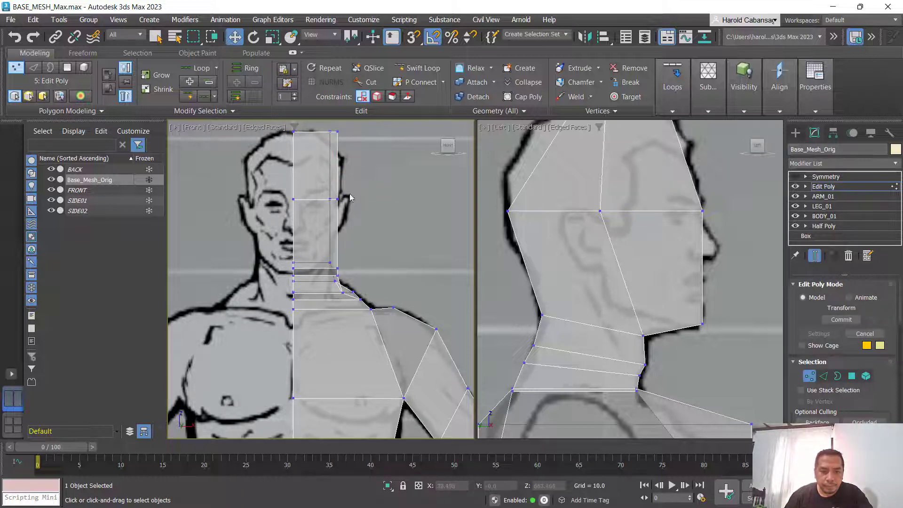
pyautogui.moveTo(337, 218); pyautogui.dragTo(337, 217)
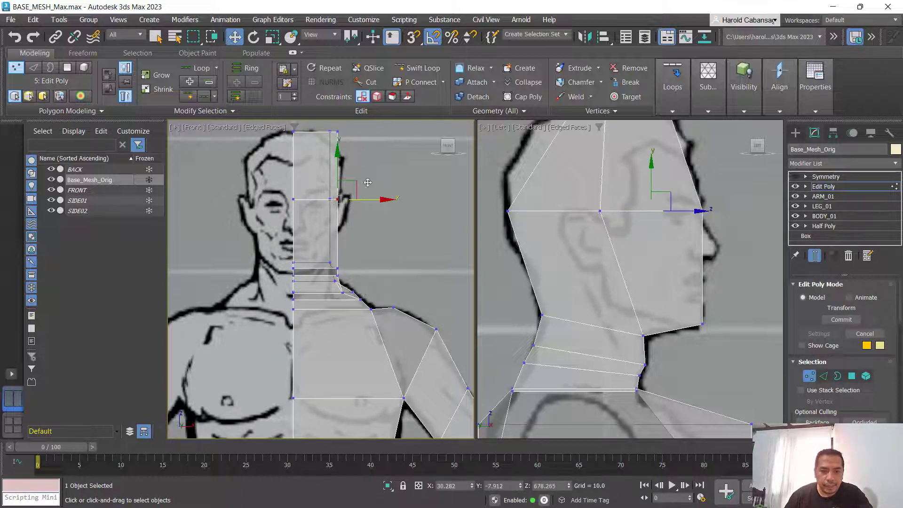
pyautogui.keyDown('ctrl'); pyautogui.moveTo(340, 145); pyautogui.dragTo(332, 160); pyautogui.keyUp('ctrl')
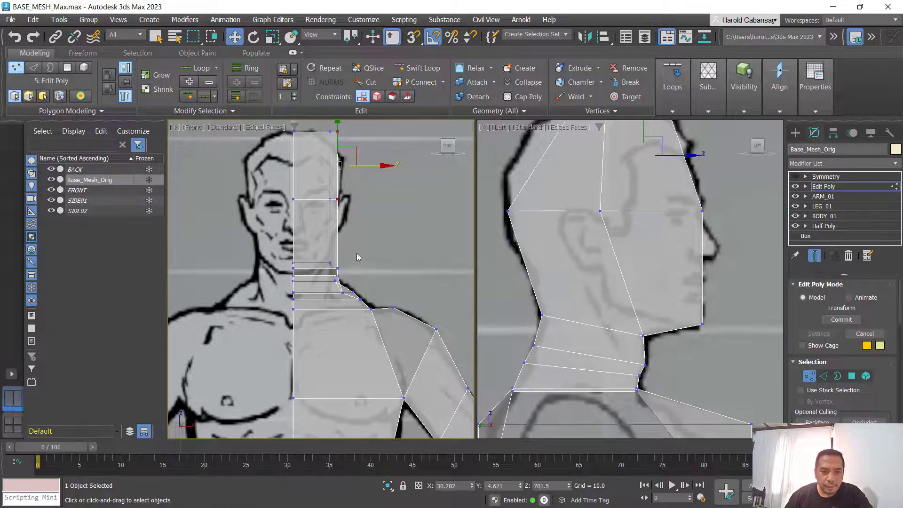
pyautogui.keyDown('ctrl'); pyautogui.moveTo(360, 261); pyautogui.dragTo(332, 283); pyautogui.keyUp('ctrl')
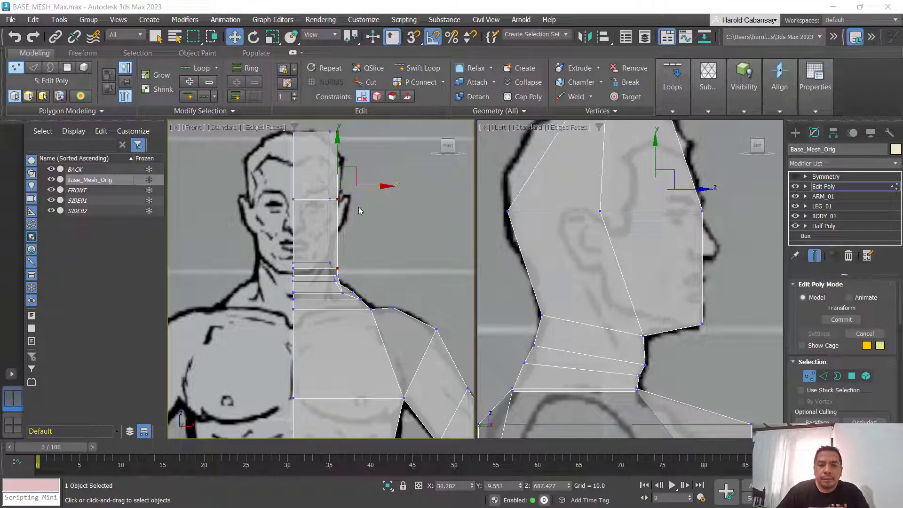
pyautogui.moveTo(373, 187)
pyautogui.mouseDown()
pyautogui.moveTo(367, 184)
pyautogui.moveTo(374, 185)
pyautogui.mouseUp()
pyautogui.click(394, 198)
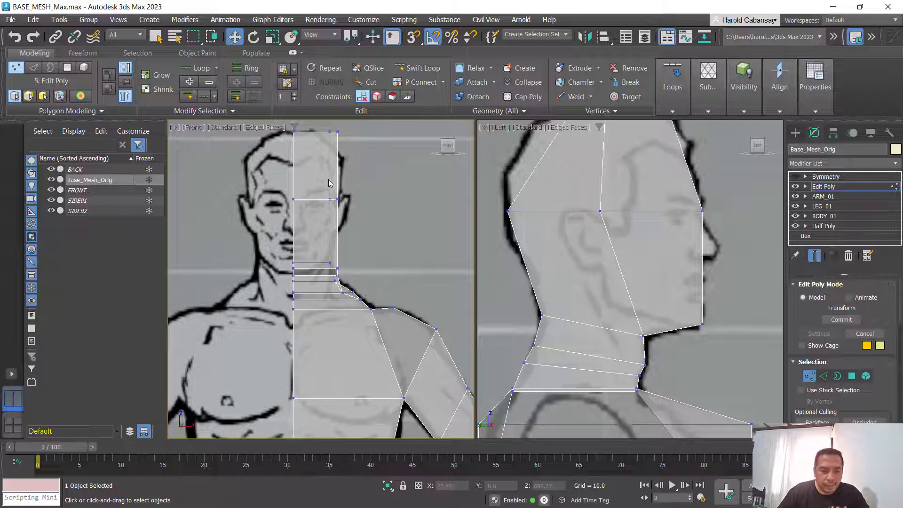
pyautogui.hotkey('alt', 'w')
pyautogui.scroll(5, 447, 190)
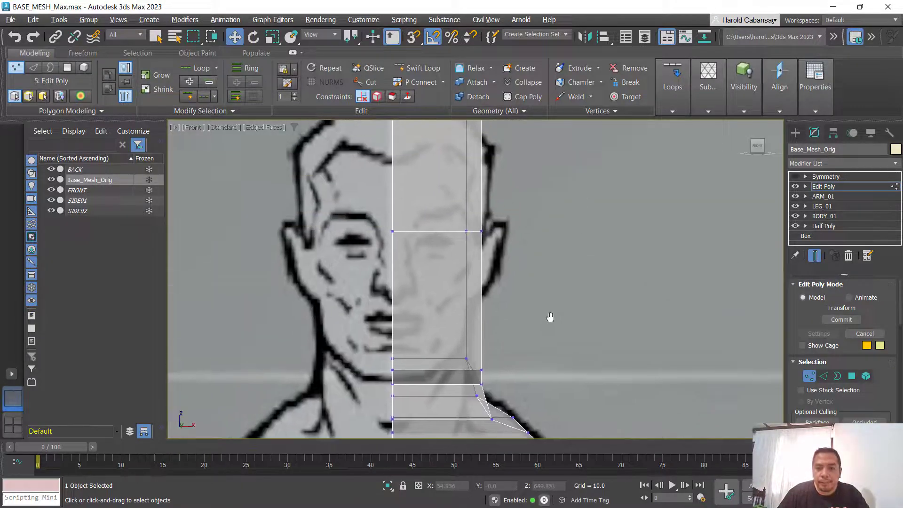
pyautogui.scroll(-3, 445, 187)
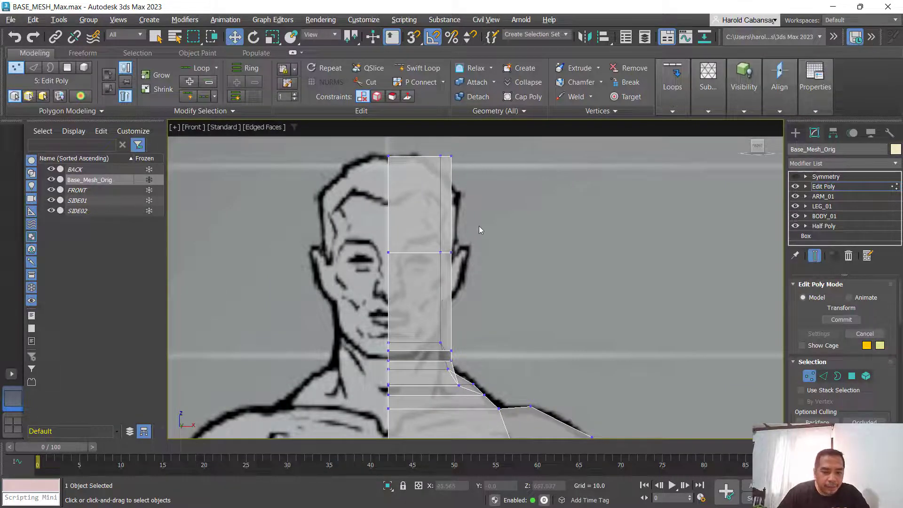
pyautogui.hotkey('alt', 'w')
pyautogui.scroll(-2, 633, 274)
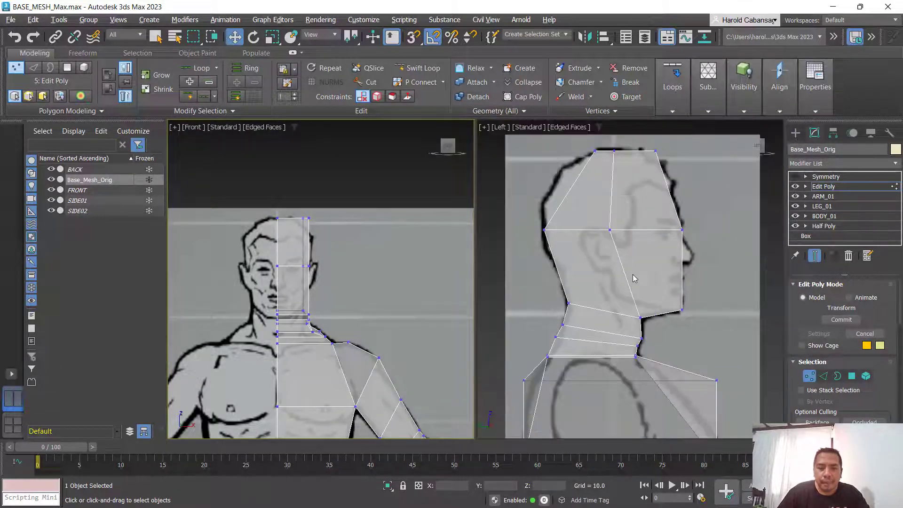
# Step: Scale the head's four outer side polygons flat along X so they share one vertical plane
pyautogui.moveTo(633, 275); pyautogui.dragTo(599, 310, button='middle')
pyautogui.press('p')
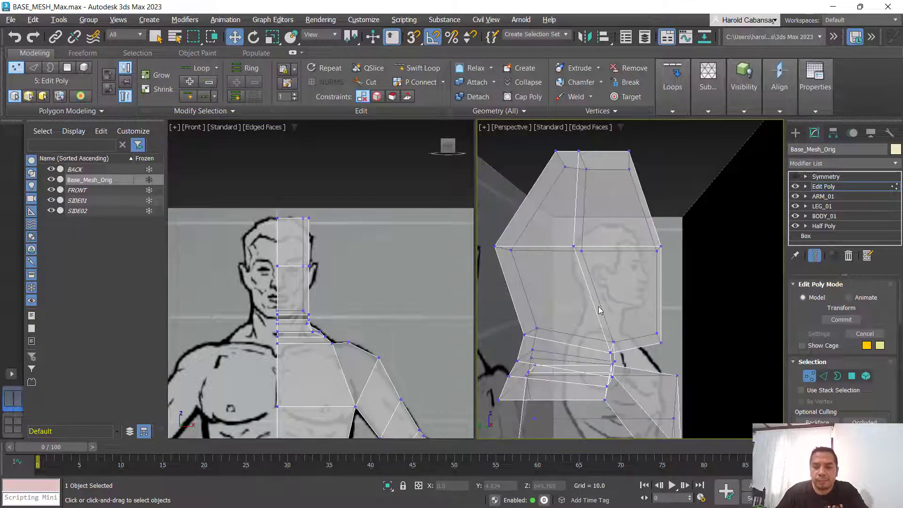
pyautogui.moveTo(662, 301)
pyautogui.keyDown('alt'); pyautogui.mouseDown(button='middle')
pyautogui.moveTo(569, 317)
pyautogui.moveTo(544, 312)
pyautogui.moveTo(621, 298)
pyautogui.moveTo(610, 302)
pyautogui.moveTo(644, 286)
pyautogui.mouseUp(button='middle'); pyautogui.keyUp('alt')
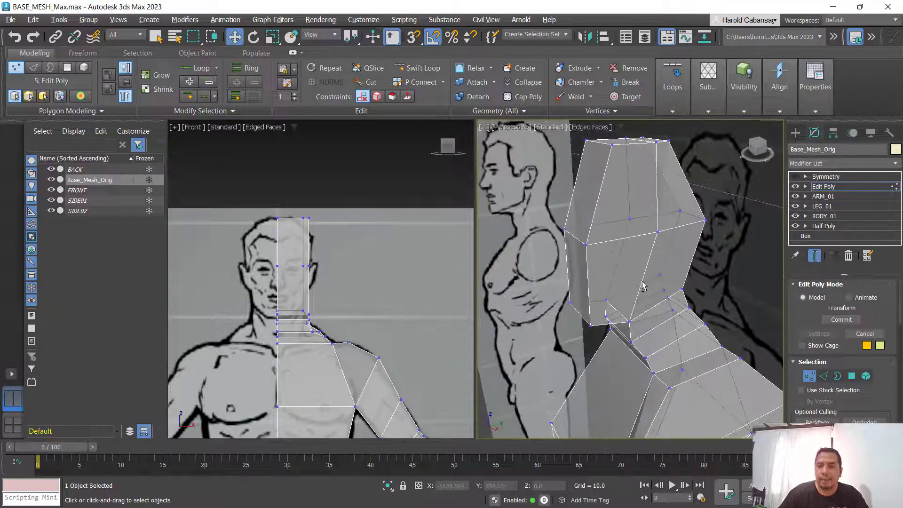
pyautogui.click(852, 376)
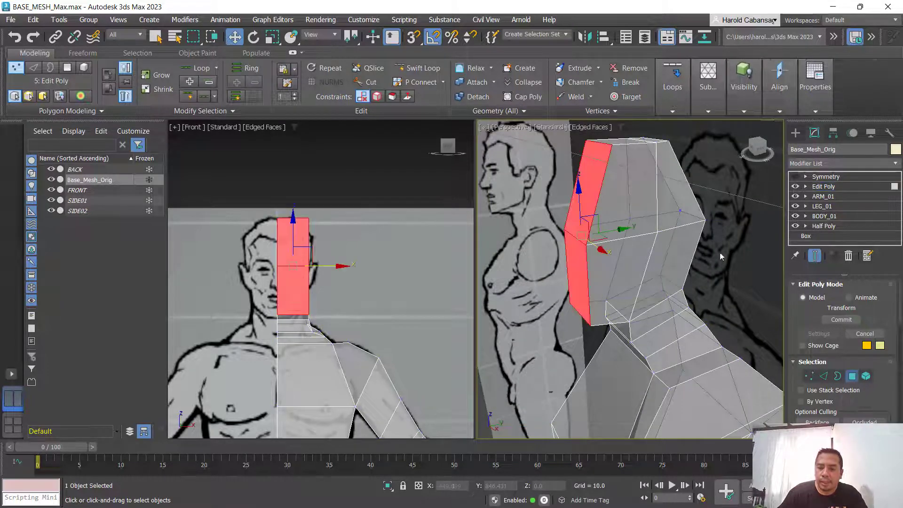
pyautogui.keyDown('ctrl'); pyautogui.click(624, 221); pyautogui.keyUp('ctrl')
pyautogui.keyDown('ctrl'); pyautogui.click(621, 268); pyautogui.keyUp('ctrl')
pyautogui.keyDown('ctrl'); pyautogui.click(659, 257); pyautogui.keyUp('ctrl')
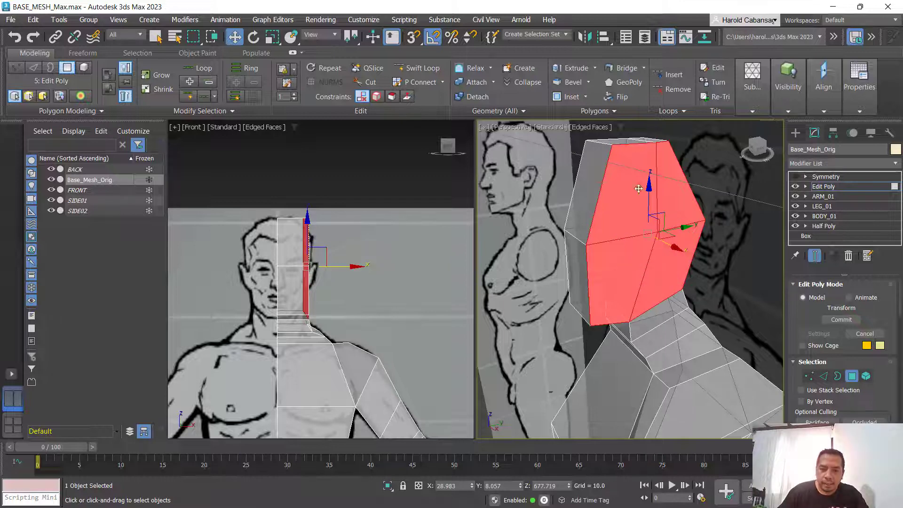
pyautogui.keyDown('alt'); pyautogui.moveTo(663, 290); pyautogui.dragTo(683, 287, button='middle'); pyautogui.keyUp('alt')
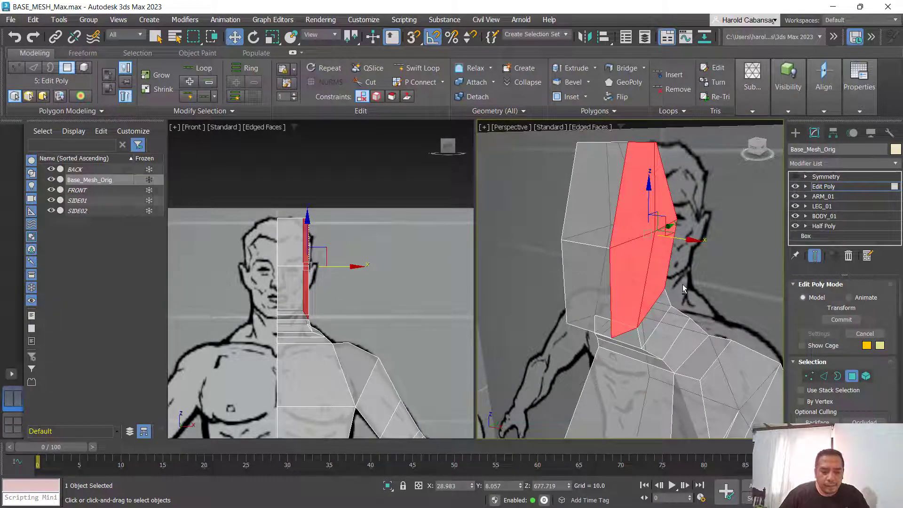
pyautogui.press('r')
pyautogui.moveTo(703, 241); pyautogui.dragTo(369, 183)
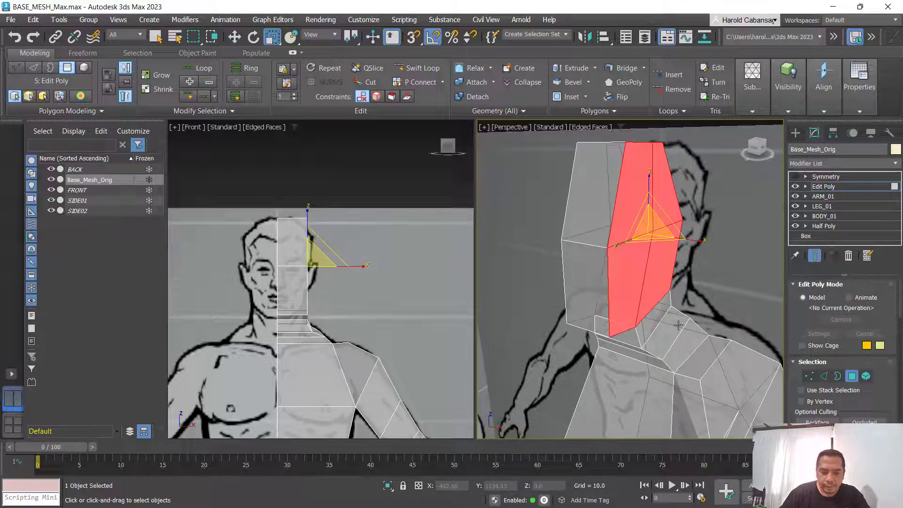
# Step: Delete the inner polygons along the centre line of the head and neck, with see-through display turned off
pyautogui.keyDown('alt'); pyautogui.moveTo(678, 325); pyautogui.dragTo(712, 321, button='middle'); pyautogui.keyUp('alt')
pyautogui.hotkey('alt', 'x')
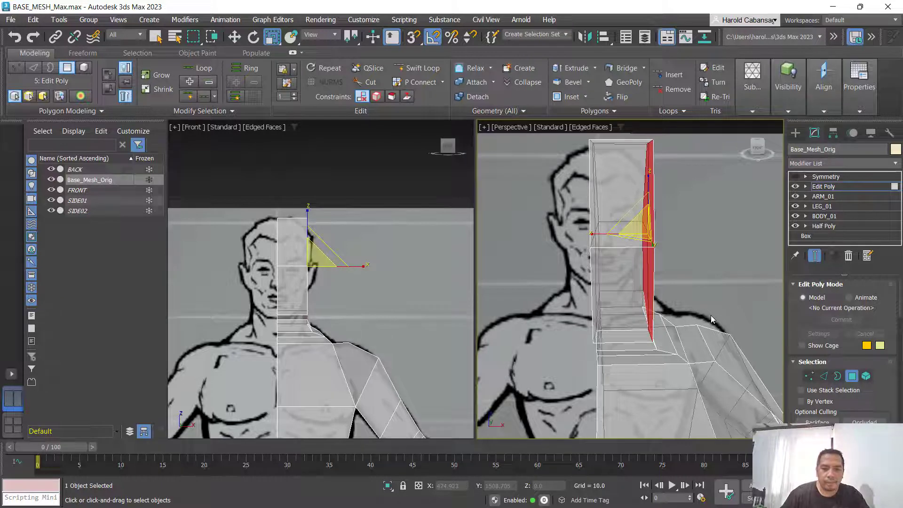
pyautogui.keyDown('alt'); pyautogui.moveTo(655, 312); pyautogui.dragTo(740, 272, button='middle'); pyautogui.keyUp('alt')
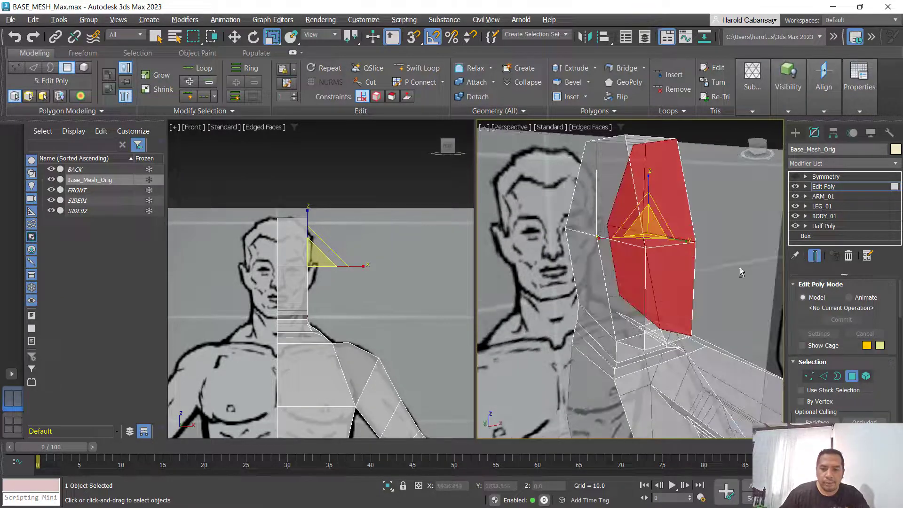
pyautogui.click(862, 186)
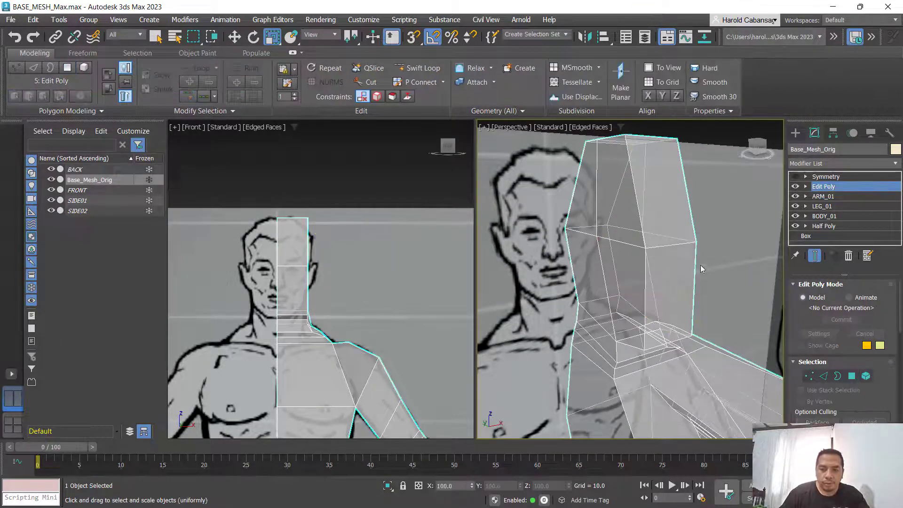
pyautogui.click(863, 189)
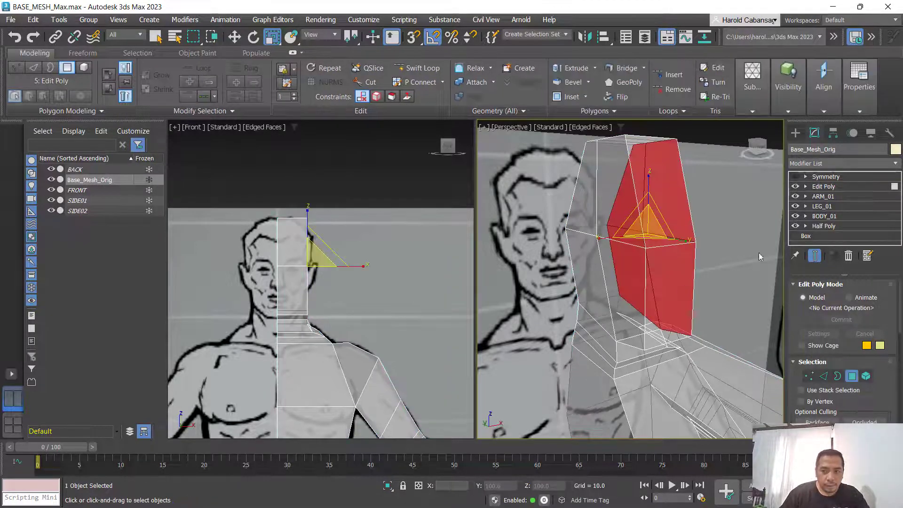
pyautogui.keyDown('alt'); pyautogui.moveTo(739, 267); pyautogui.dragTo(655, 188, button='middle'); pyautogui.keyUp('alt')
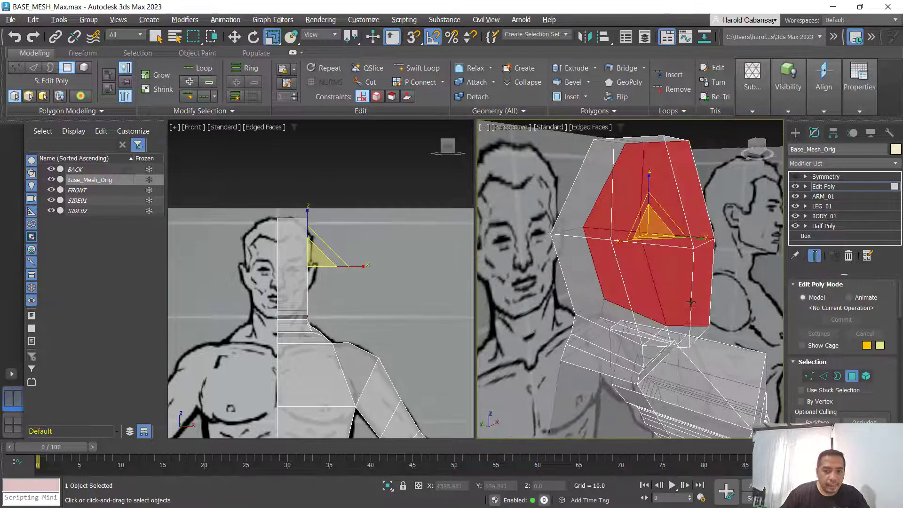
pyautogui.click(656, 188)
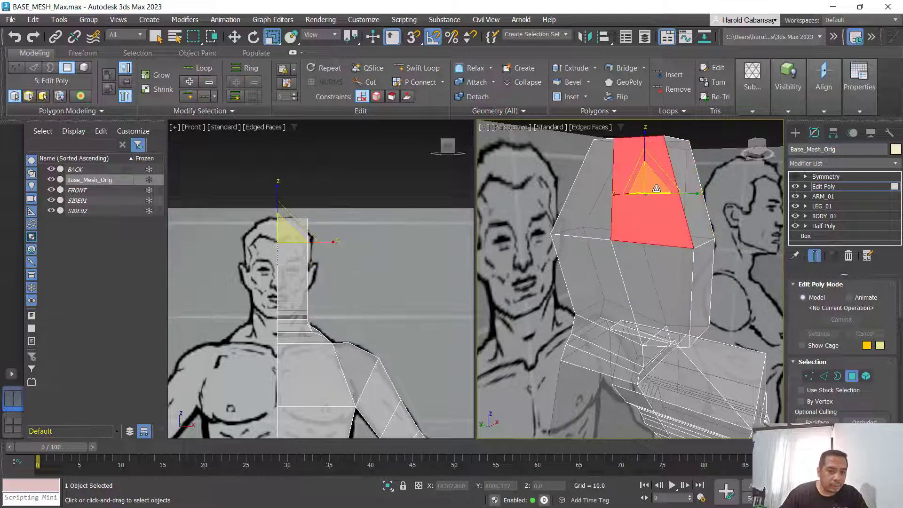
pyautogui.keyDown('ctrl'); pyautogui.click(588, 214); pyautogui.keyUp('ctrl')
pyautogui.keyDown('ctrl'); pyautogui.click(589, 267); pyautogui.keyUp('ctrl')
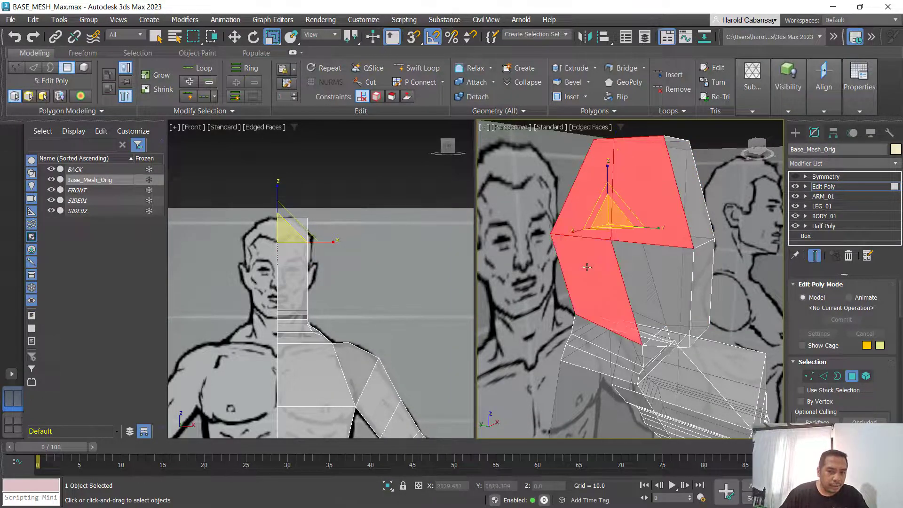
pyautogui.keyDown('ctrl'); pyautogui.click(671, 277); pyautogui.keyUp('ctrl')
pyautogui.keyDown('ctrl'); pyautogui.click(608, 337); pyautogui.keyUp('ctrl')
pyautogui.keyDown('ctrl'); pyautogui.click(596, 349); pyautogui.keyUp('ctrl')
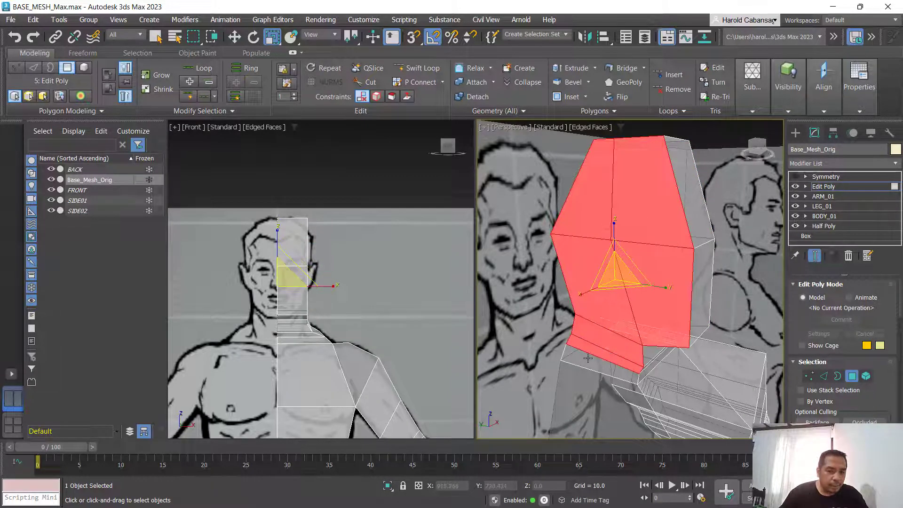
pyautogui.keyDown('ctrl'); pyautogui.click(588, 357); pyautogui.keyUp('ctrl')
pyautogui.scroll(-3, 709, 339)
pyautogui.keyDown('alt'); pyautogui.moveTo(709, 340); pyautogui.dragTo(631, 214, button='middle'); pyautogui.keyUp('alt')
pyautogui.hotkey('alt', 'x')
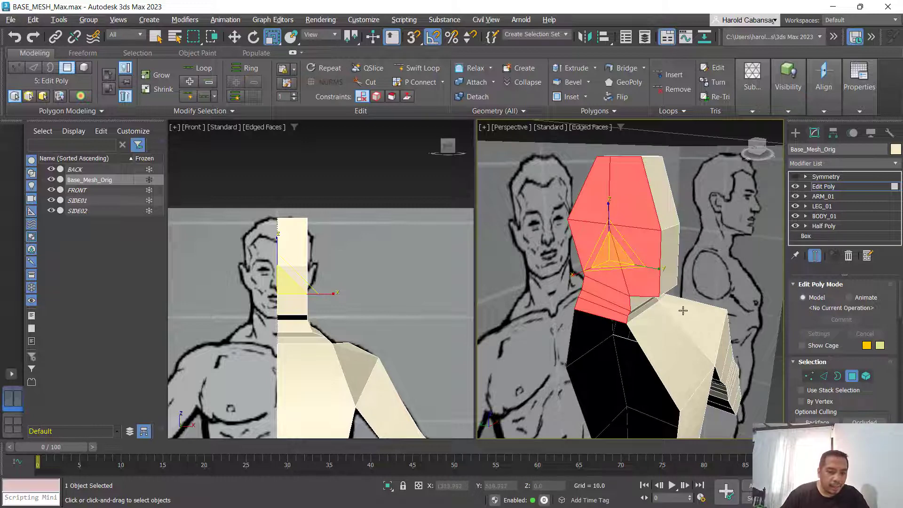
pyautogui.moveTo(683, 311)
pyautogui.keyDown('alt'); pyautogui.mouseDown(button='middle')
pyautogui.moveTo(713, 310)
pyautogui.moveTo(679, 307)
pyautogui.mouseUp(button='middle'); pyautogui.keyUp('alt')
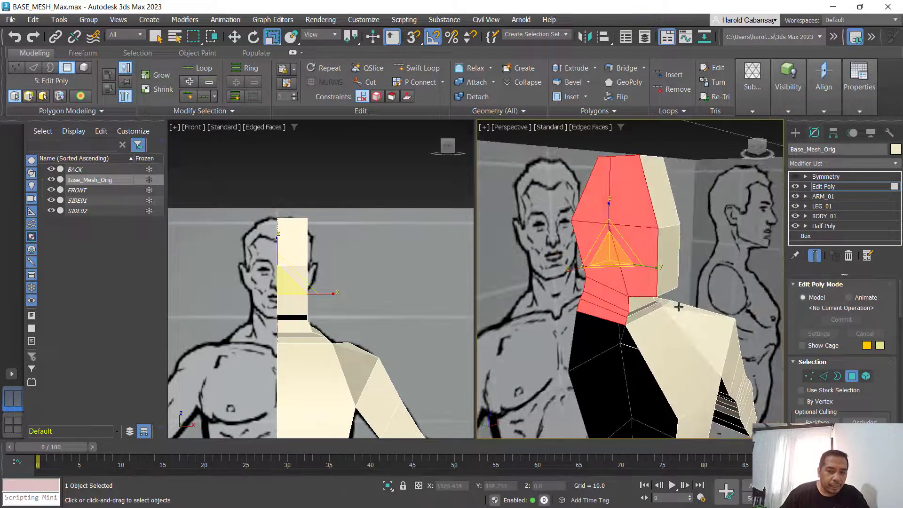
pyautogui.hotkey('ctrl', 'd')
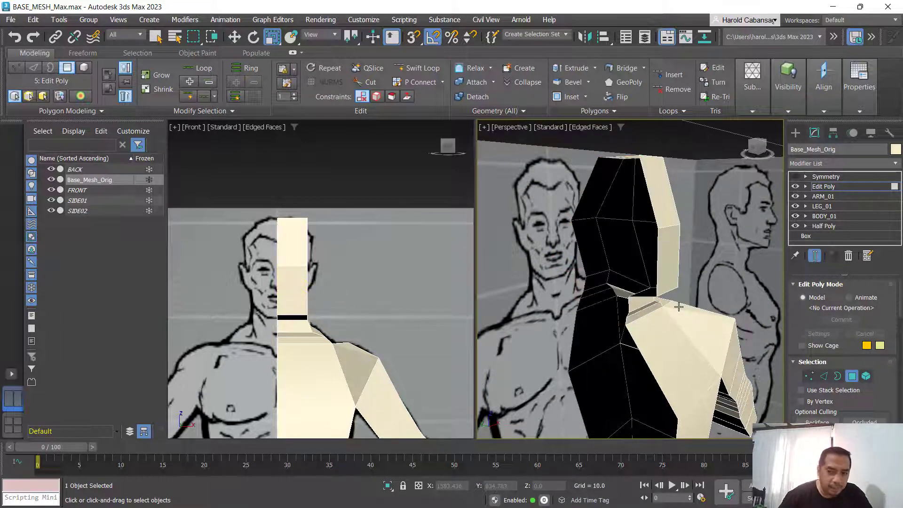
# Step: Turn the Symmetry modifier back on and leave polygon editing in the Edit Poly modifier below it
pyautogui.press('w')
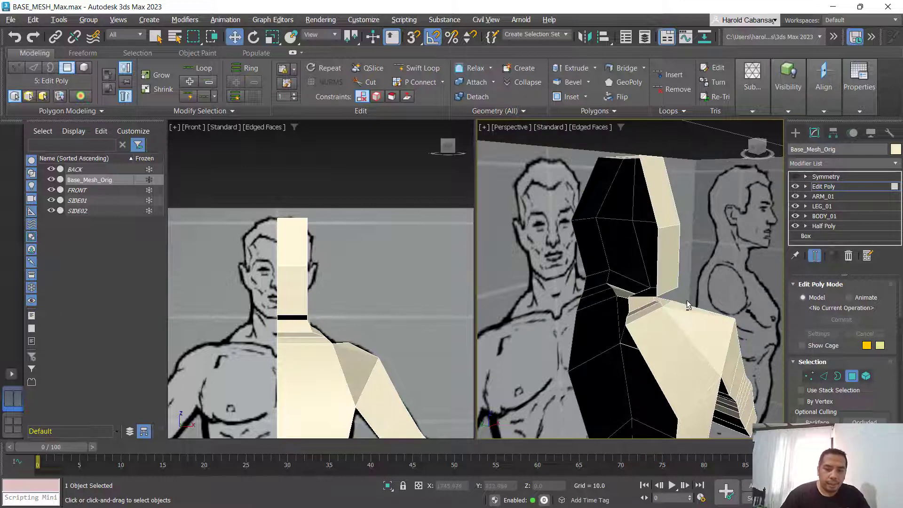
pyautogui.keyDown('alt'); pyautogui.moveTo(687, 305); pyautogui.dragTo(599, 314, button='middle'); pyautogui.keyUp('alt')
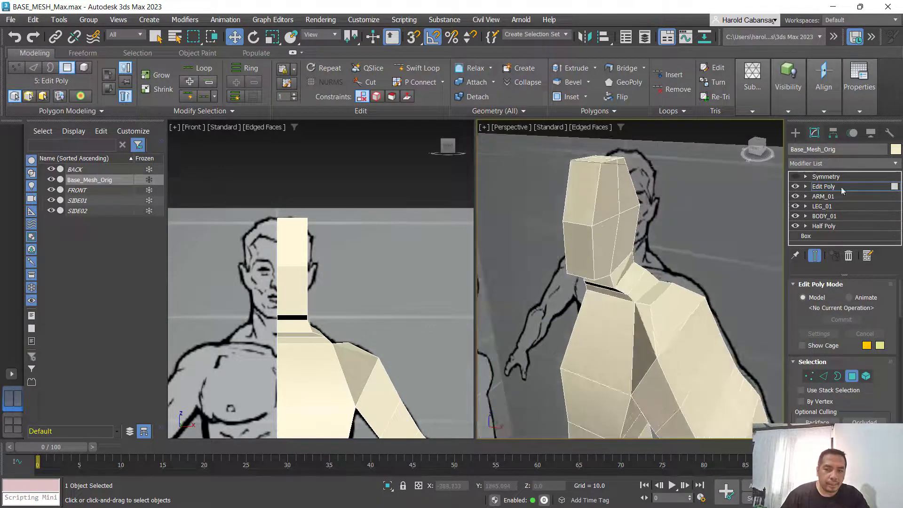
pyautogui.click(796, 176)
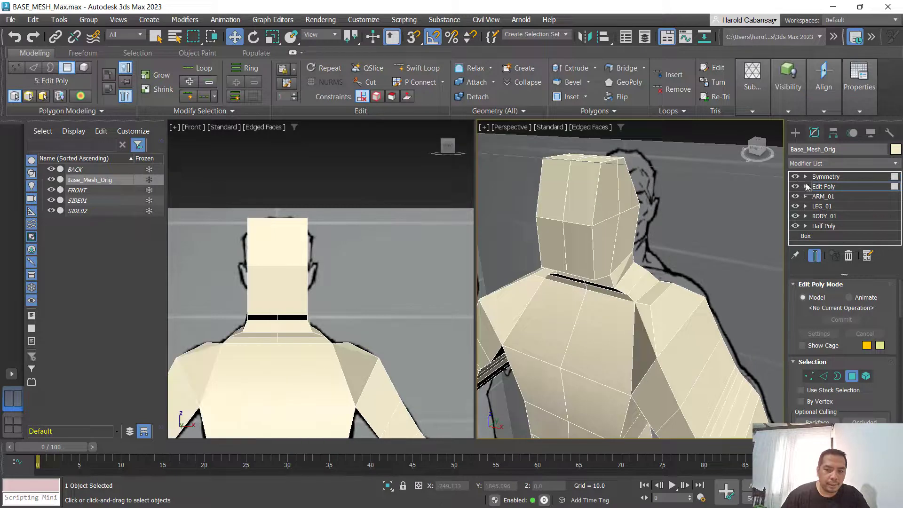
pyautogui.click(843, 187)
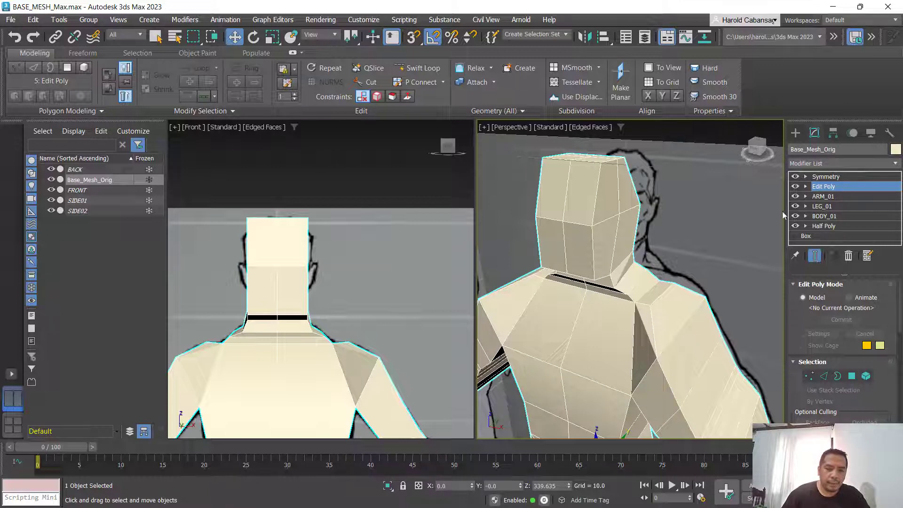
pyautogui.keyDown('alt'); pyautogui.moveTo(693, 253); pyautogui.dragTo(720, 231, button='middle'); pyautogui.keyUp('alt')
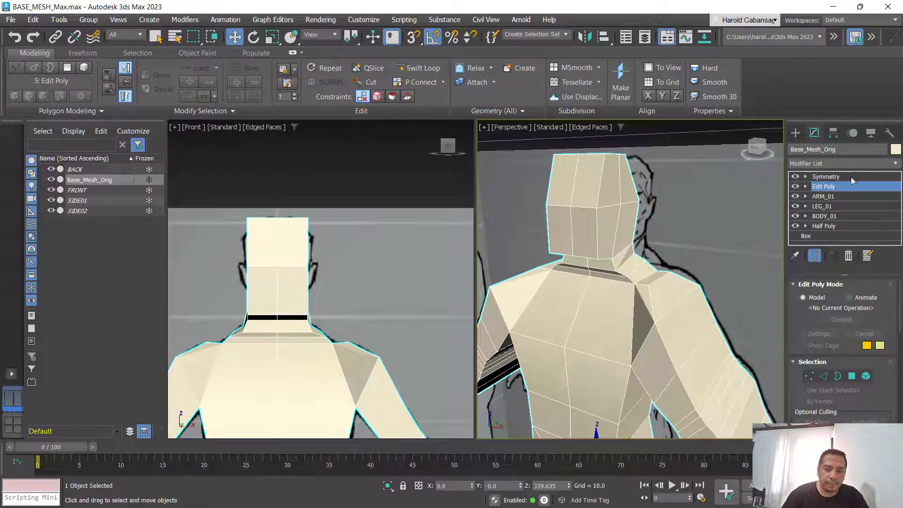
# Step: Rename the Edit Poly modifier directly below Symmetry to HEAD_01
pyautogui.rightClick(826, 188)
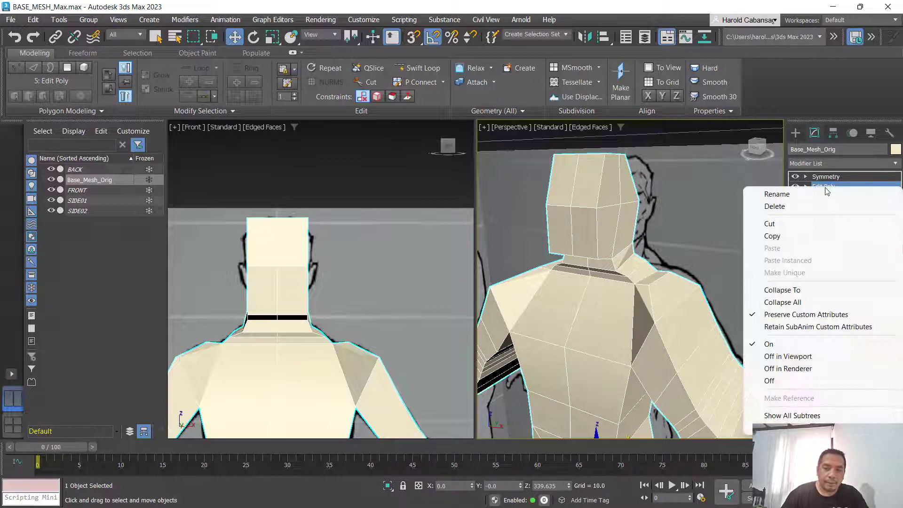
pyautogui.click(824, 194)
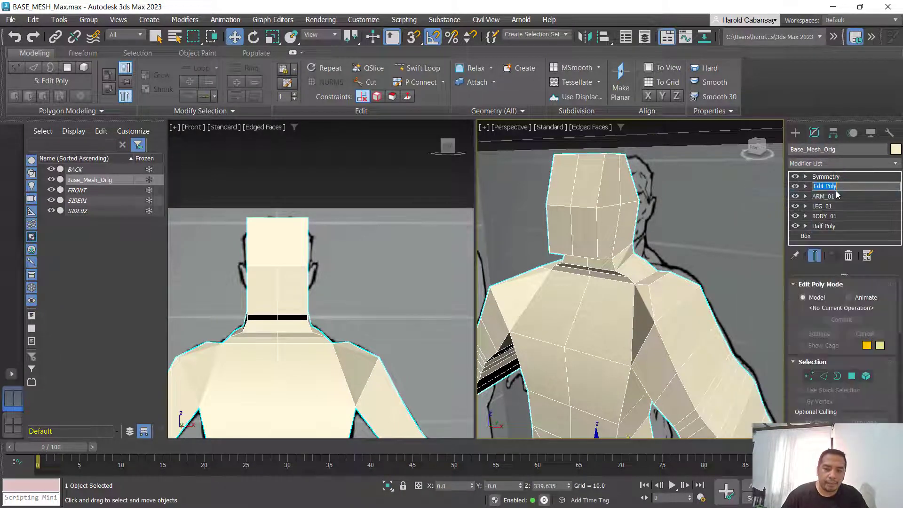
pyautogui.write('HE')
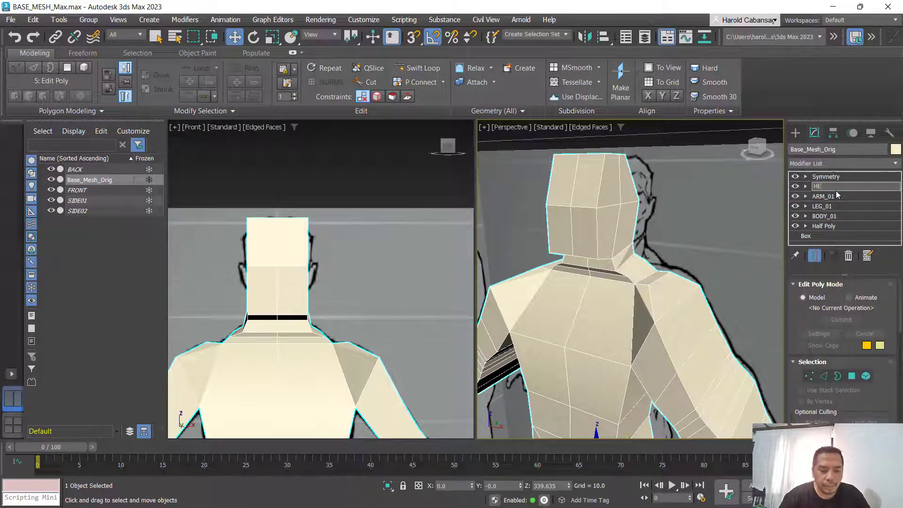
pyautogui.write('AD')
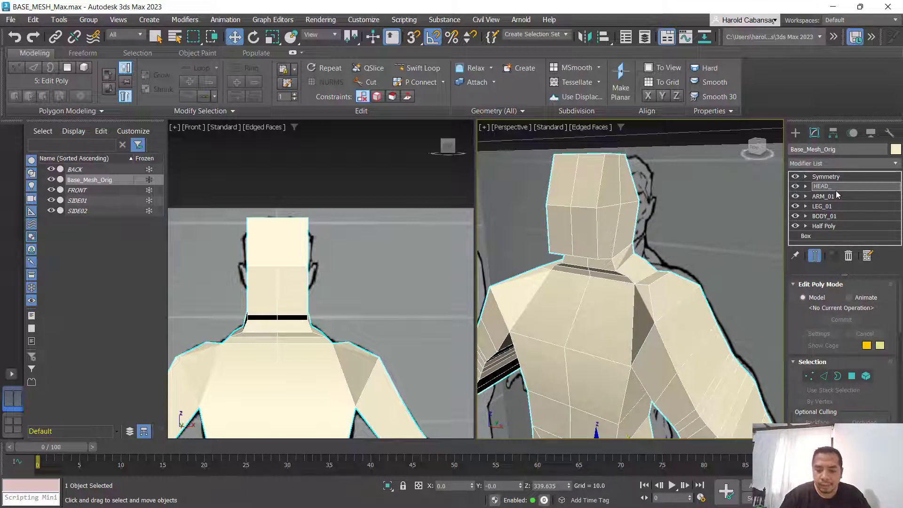
pyautogui.write('_01')
pyautogui.press('Return')
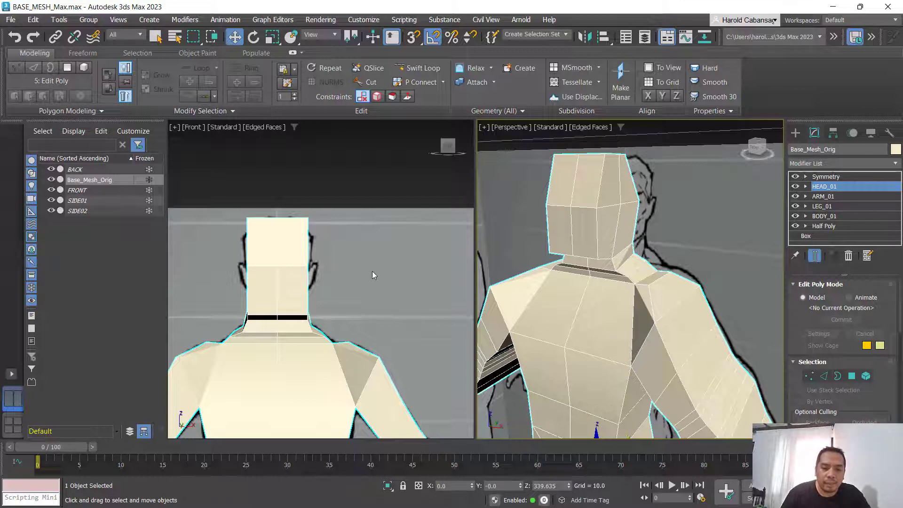
# Step: Save the scene and check the complete mirrored figure against the reference images
pyautogui.scroll(-2, 373, 277)
pyautogui.moveTo(374, 285); pyautogui.dragTo(365, 229, button='middle')
pyautogui.scroll(-3, 361, 281)
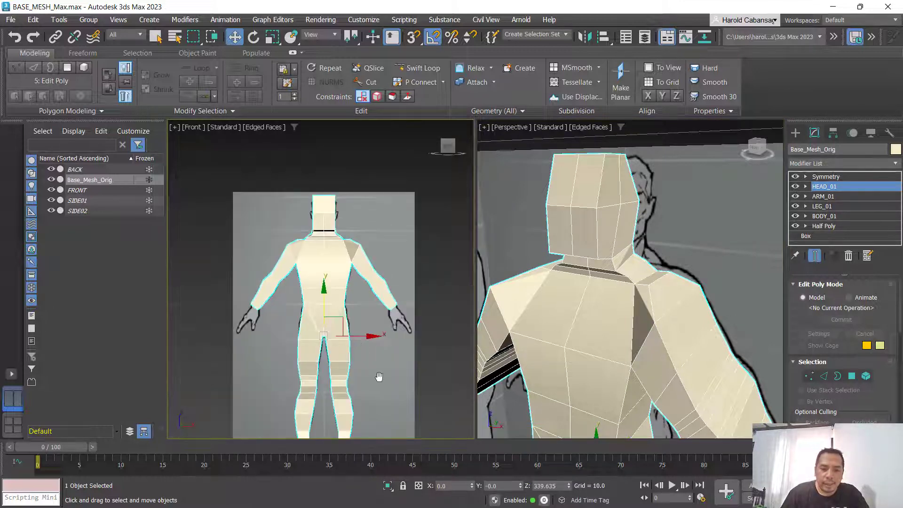
pyautogui.moveTo(379, 376); pyautogui.dragTo(342, 314, button='middle')
pyautogui.hotkey('ctrl', 's')
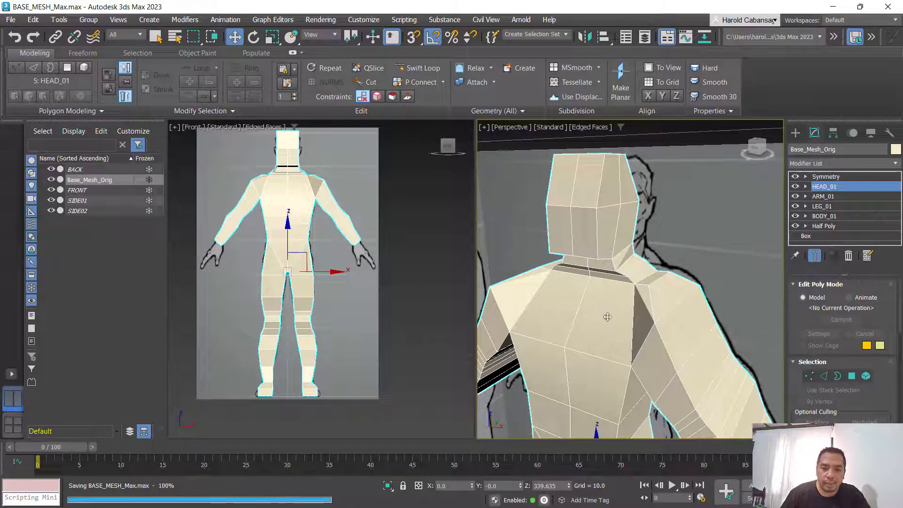
pyautogui.scroll(-2, 607, 317)
pyautogui.moveTo(607, 283); pyautogui.dragTo(644, 239, button='middle')
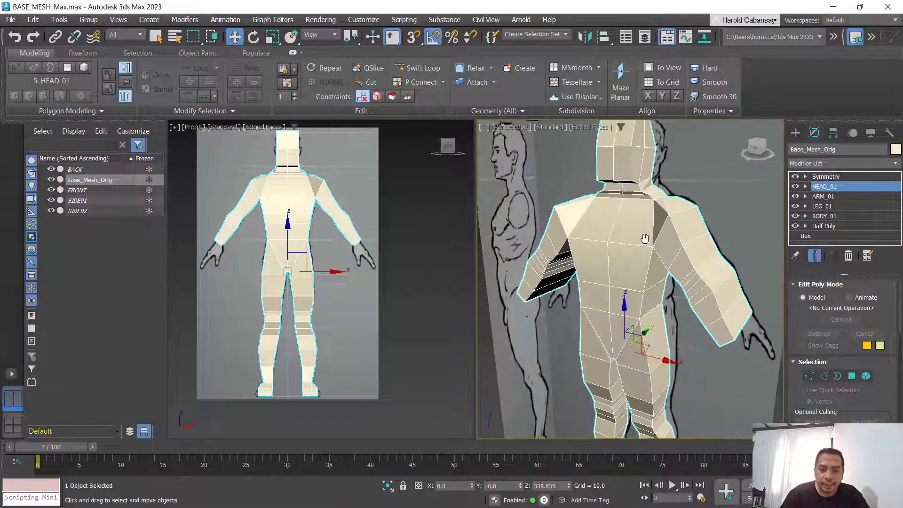
pyautogui.scroll(-2, 644, 238)
pyautogui.moveTo(696, 361); pyautogui.dragTo(689, 340, button='middle')
pyautogui.middleClick(381, 278)
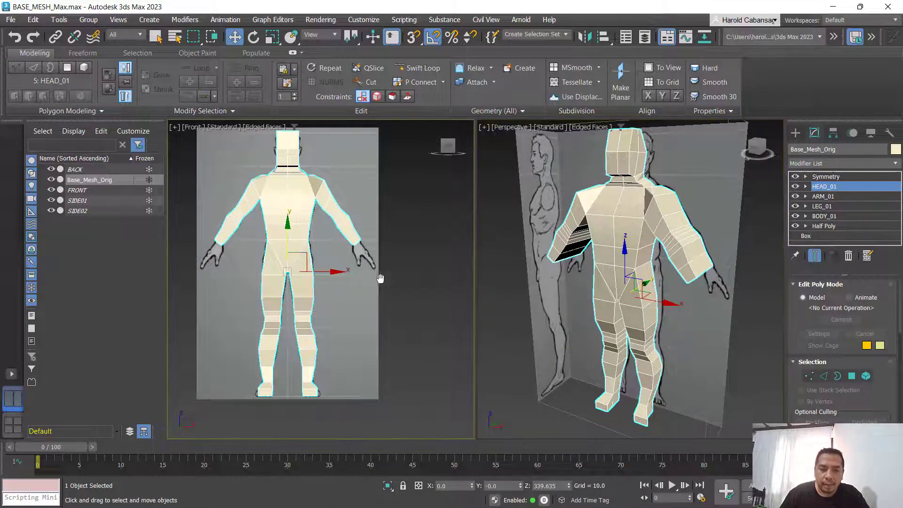
pyautogui.moveTo(381, 278); pyautogui.dragTo(402, 310, button='middle')
pyautogui.middleClick(551, 298)
pyautogui.hotkey('ctrl', 's')
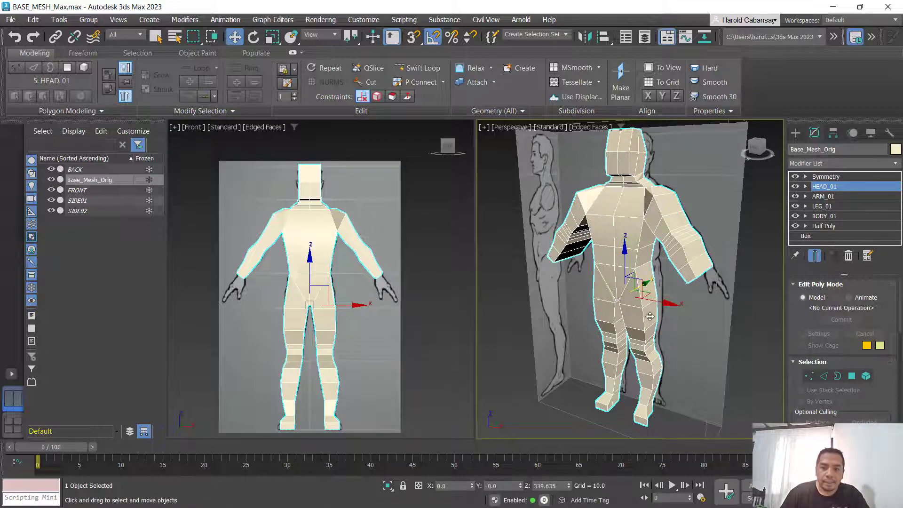
# Step: Clone the body mesh along X to about -558.8 as a single independent copy named Base_Mesh_Lv01
pyautogui.moveTo(672, 345); pyautogui.dragTo(687, 351, button='middle')
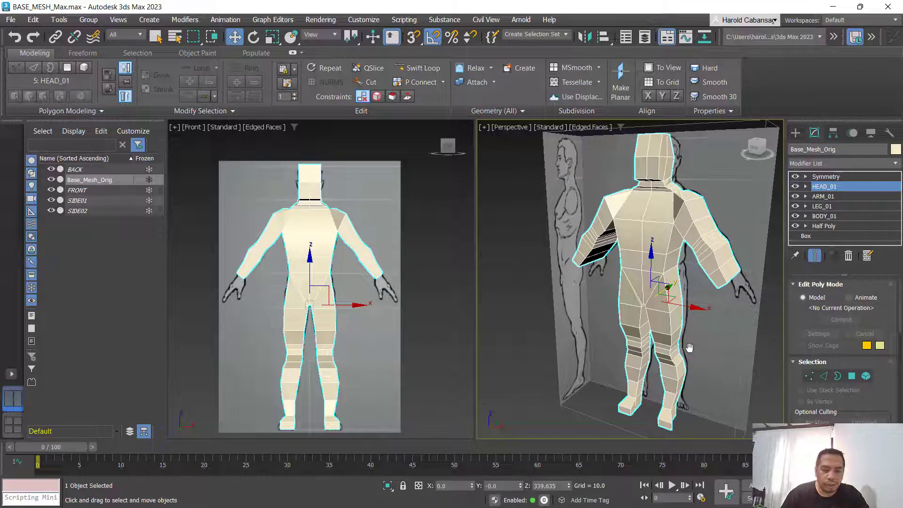
pyautogui.keyDown('shift'); pyautogui.moveTo(694, 307); pyautogui.dragTo(537, 277); pyautogui.keyUp('shift')
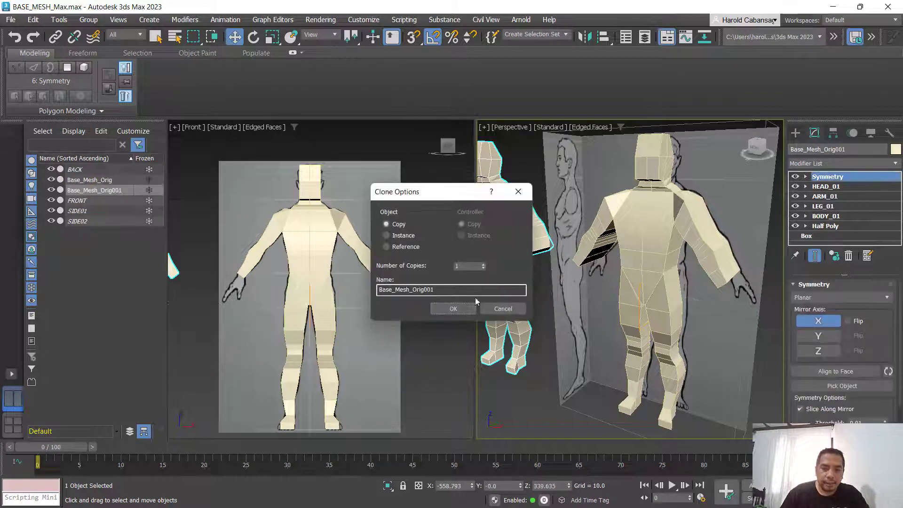
pyautogui.click(438, 289)
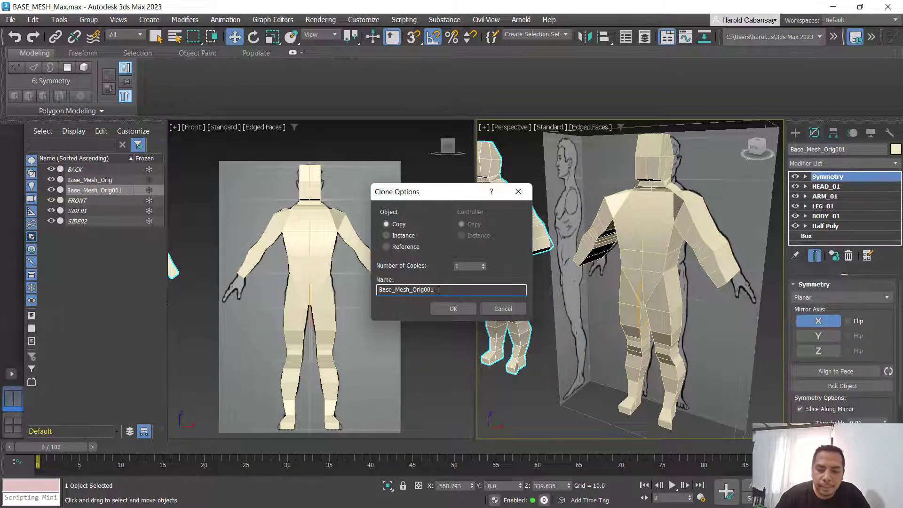
pyautogui.press('BackSpace')
pyautogui.press('BackSpace')
pyautogui.press('BackSpace')
pyautogui.press('BackSpace')
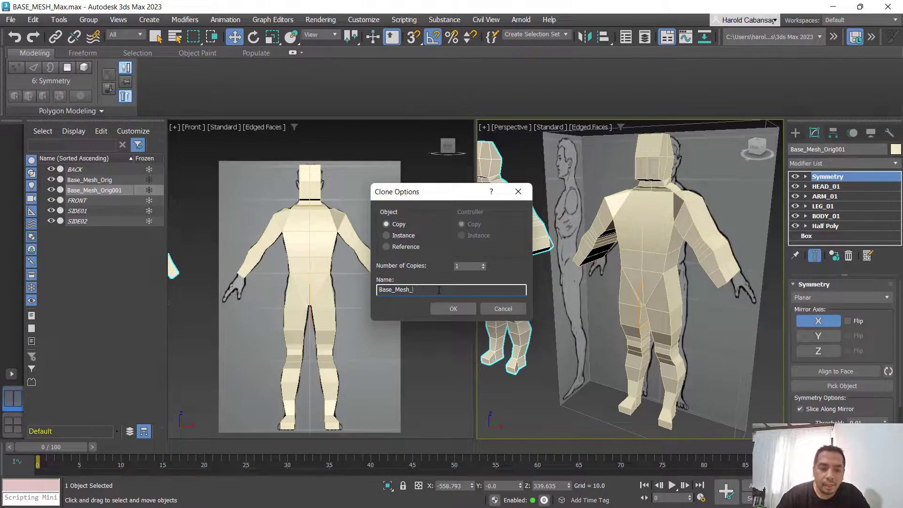
pyautogui.write('Lv01')
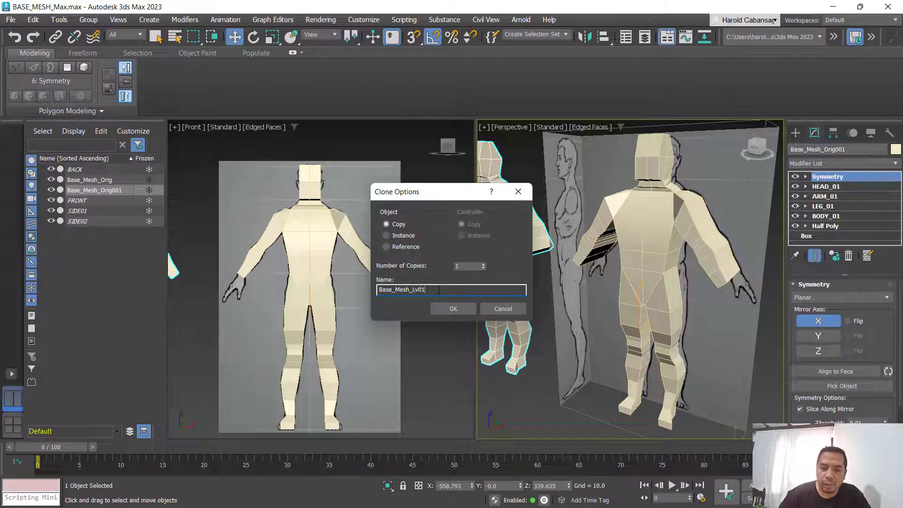
pyautogui.press('Return')
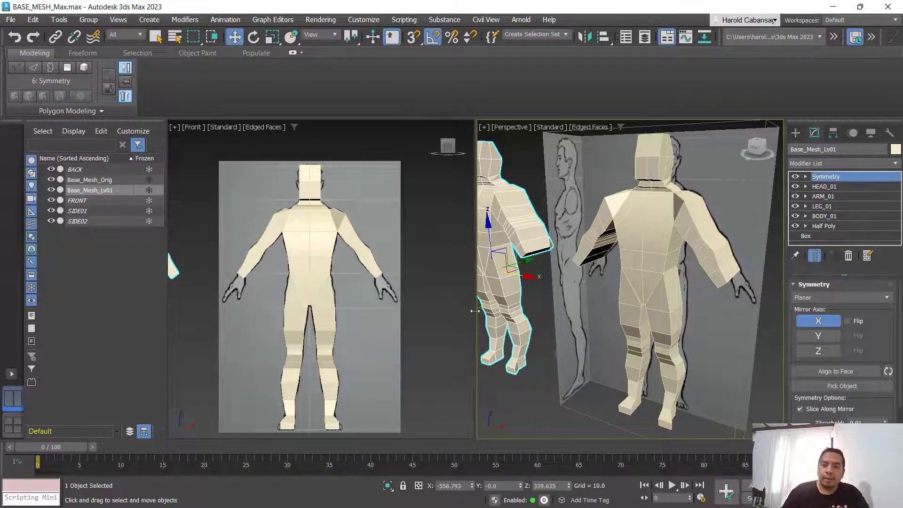
# Step: Go through the HEAD_01, ARM_01, LEG_01 and BODY_01 modifiers of Base_Mesh_Lv01
pyautogui.moveTo(528, 321); pyautogui.dragTo(597, 327, button='middle')
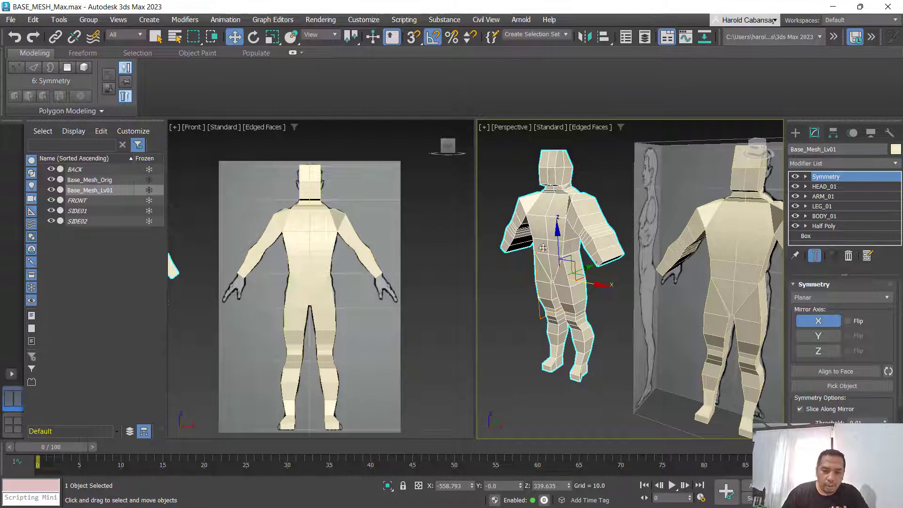
pyautogui.click(842, 188)
pyautogui.click(842, 195)
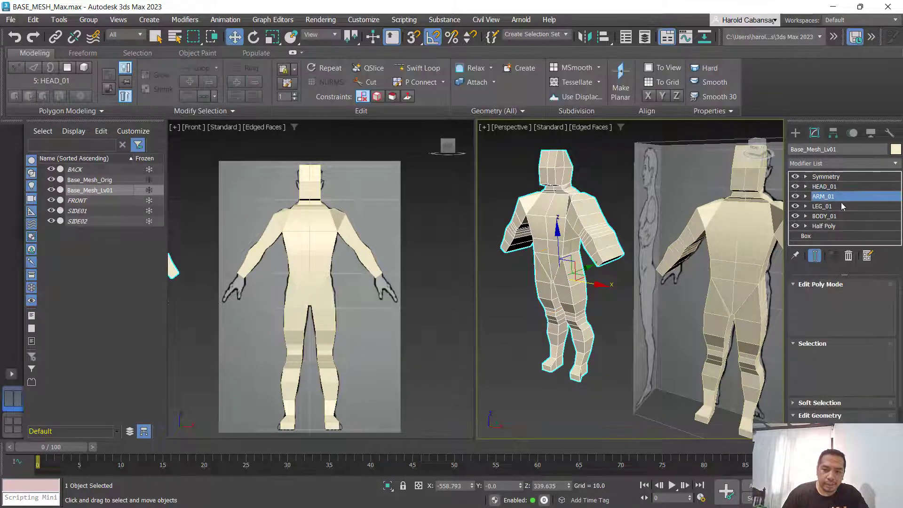
pyautogui.click(842, 207)
pyautogui.click(840, 216)
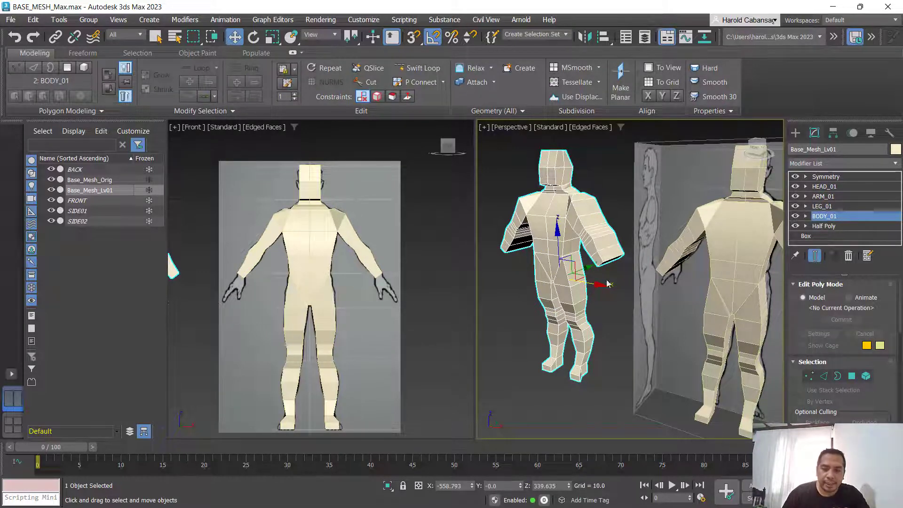
# Step: Examine the Base_Mesh_Lv01 figure in both the front and perspective views
pyautogui.keyDown('alt'); pyautogui.moveTo(601, 332); pyautogui.dragTo(633, 344, button='middle'); pyautogui.keyUp('alt')
pyautogui.scroll(3, 617, 294)
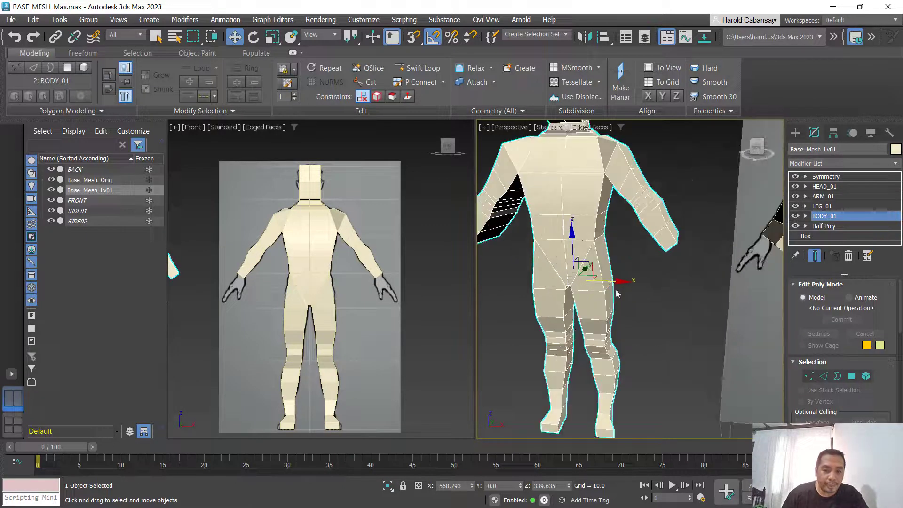
pyautogui.moveTo(617, 294); pyautogui.dragTo(662, 324, button='middle')
pyautogui.scroll(-3, 662, 323)
pyautogui.scroll(3, 664, 322)
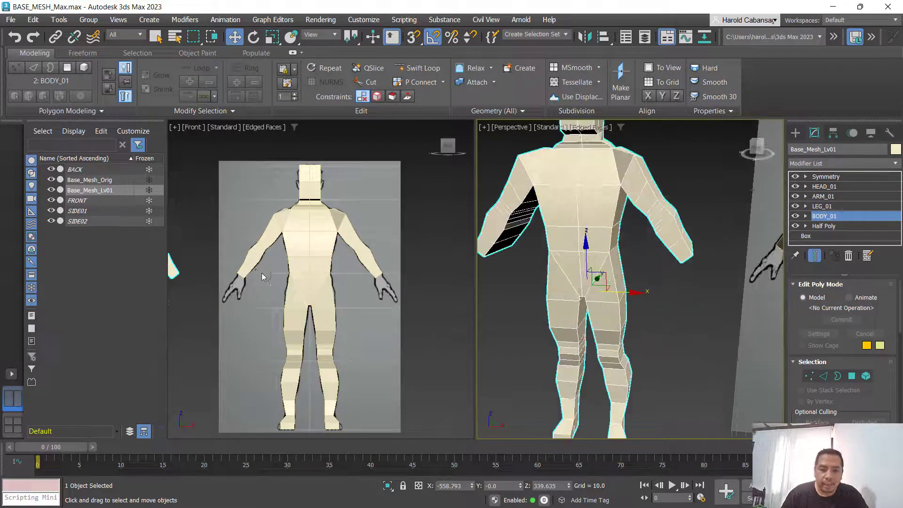
pyautogui.scroll(-2, 262, 273)
pyautogui.moveTo(202, 284); pyautogui.dragTo(364, 277, button='middle')
pyautogui.scroll(2, 344, 295)
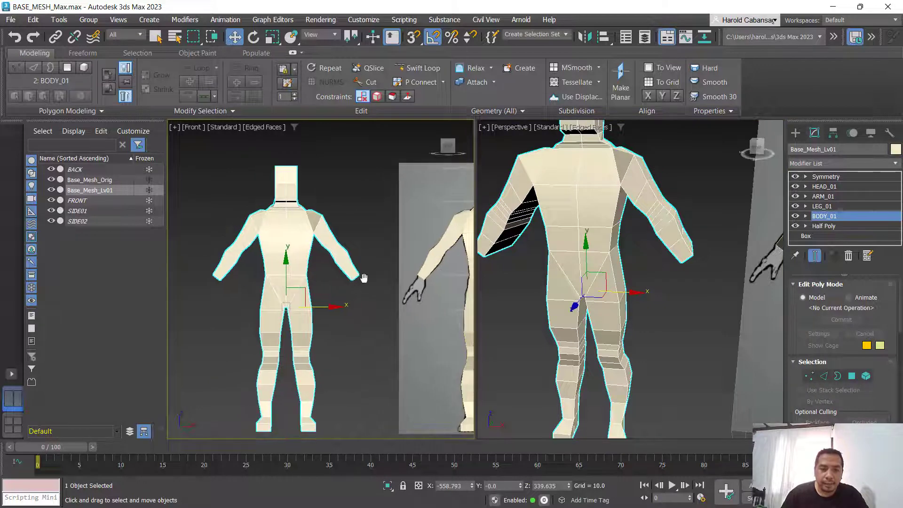
pyautogui.keyDown('alt'); pyautogui.moveTo(682, 330); pyautogui.dragTo(696, 338, button='middle'); pyautogui.keyUp('alt')
pyautogui.scroll(-3, 696, 339)
pyautogui.scroll(3, 695, 334)
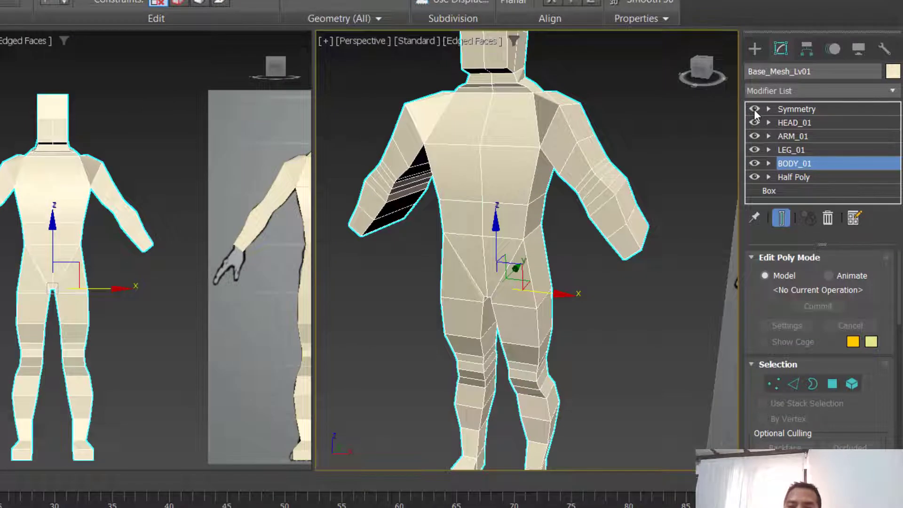
# Step: Turn off every modifier on Base_Mesh_Lv01, from Symmetry down to Half Poly, leaving only the original box
pyautogui.click(755, 110)
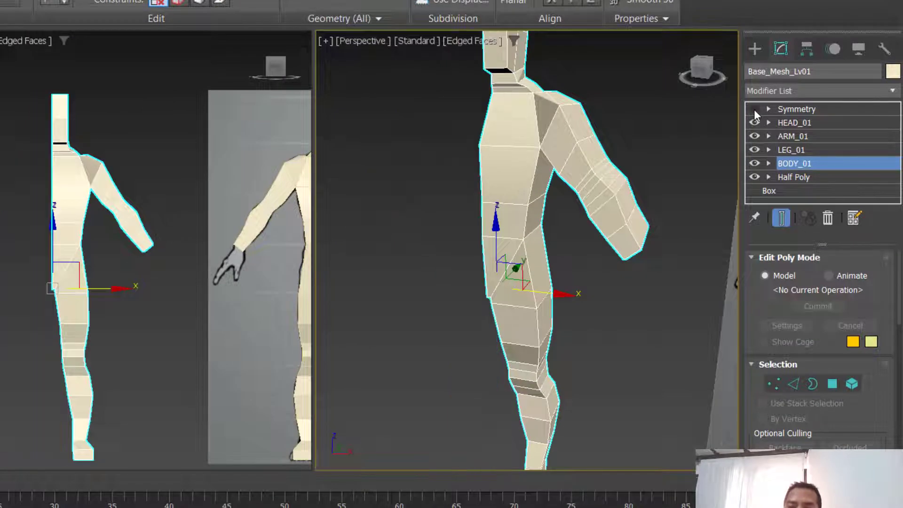
pyautogui.click(754, 123)
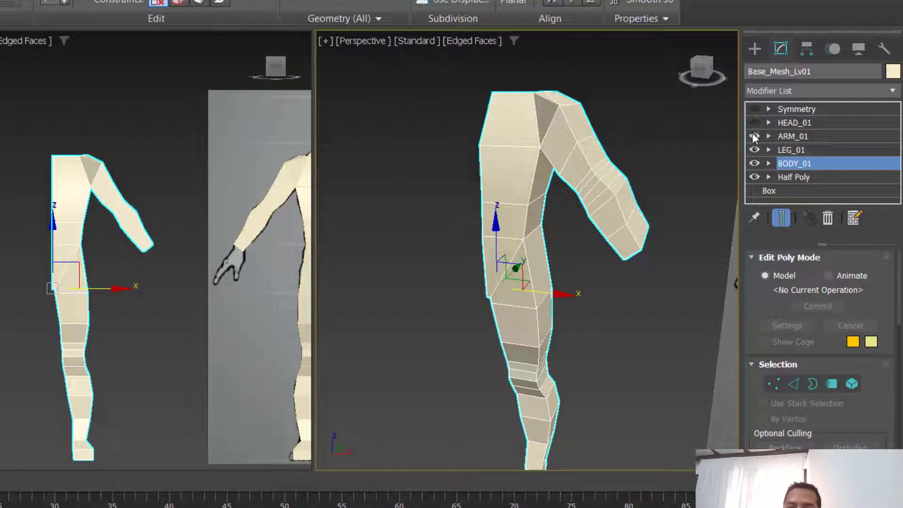
pyautogui.click(754, 137)
pyautogui.click(755, 150)
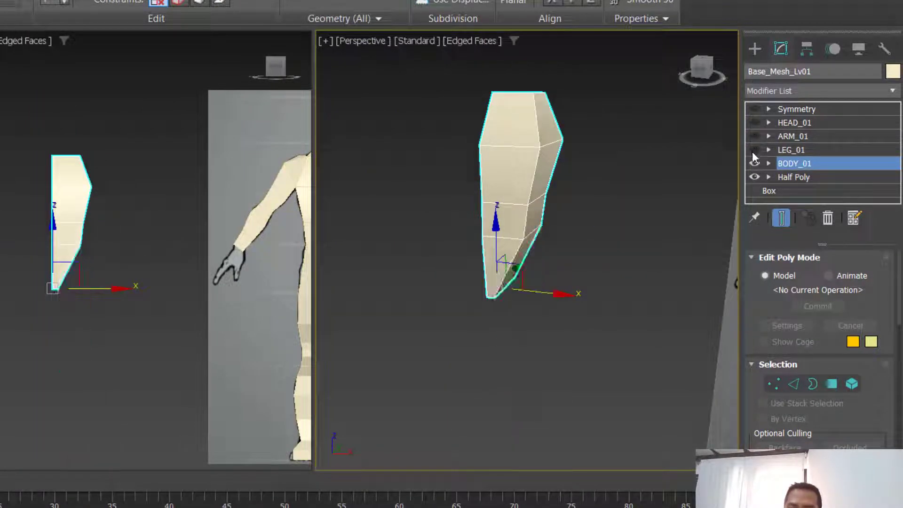
pyautogui.click(754, 163)
pyautogui.click(754, 177)
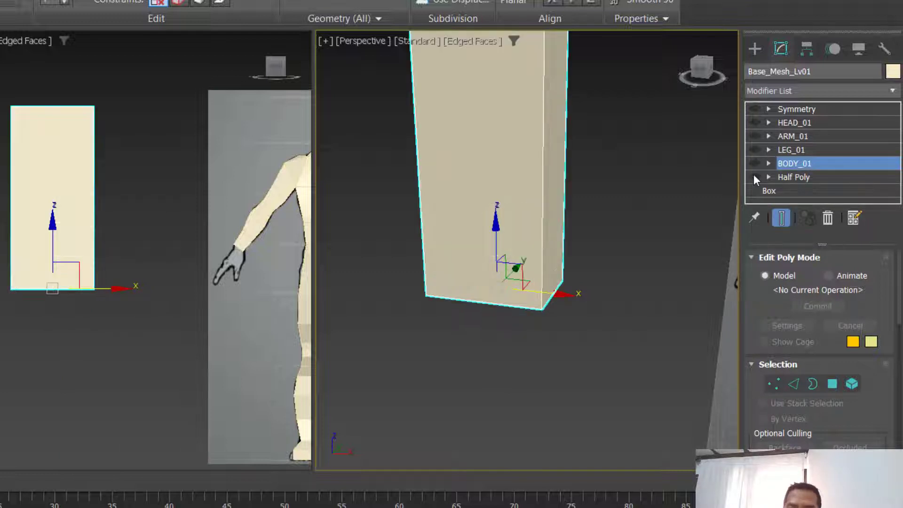
pyautogui.scroll(-3, 578, 179)
pyautogui.moveTo(580, 183); pyautogui.dragTo(565, 237, button='middle')
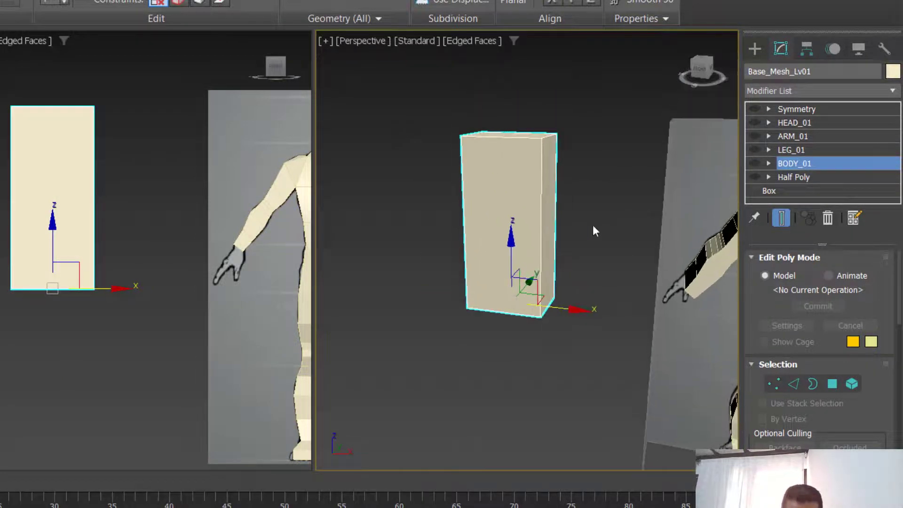
# Step: Review the base Box of Base_Mesh_Lv01 and turn its modifiers back on in order from Half Poly up to Symmetry
pyautogui.click(822, 176)
pyautogui.click(788, 191)
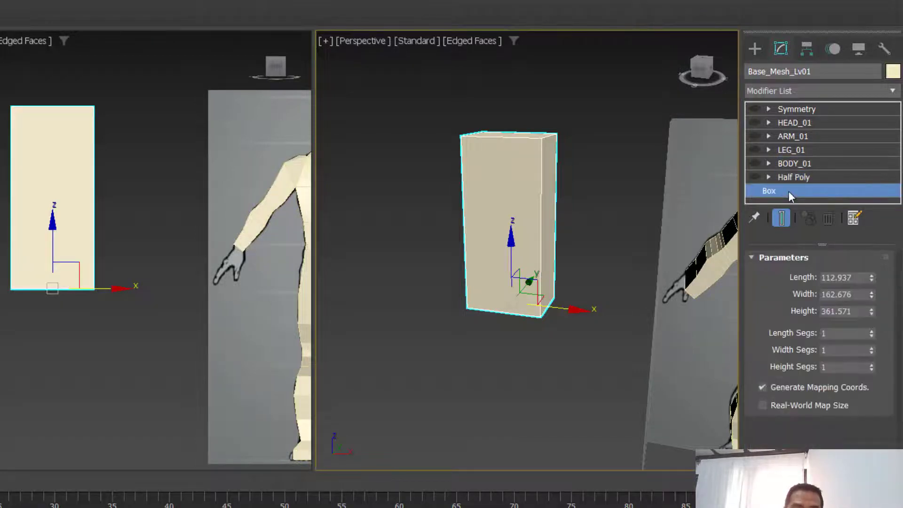
pyautogui.click(802, 177)
pyautogui.click(754, 177)
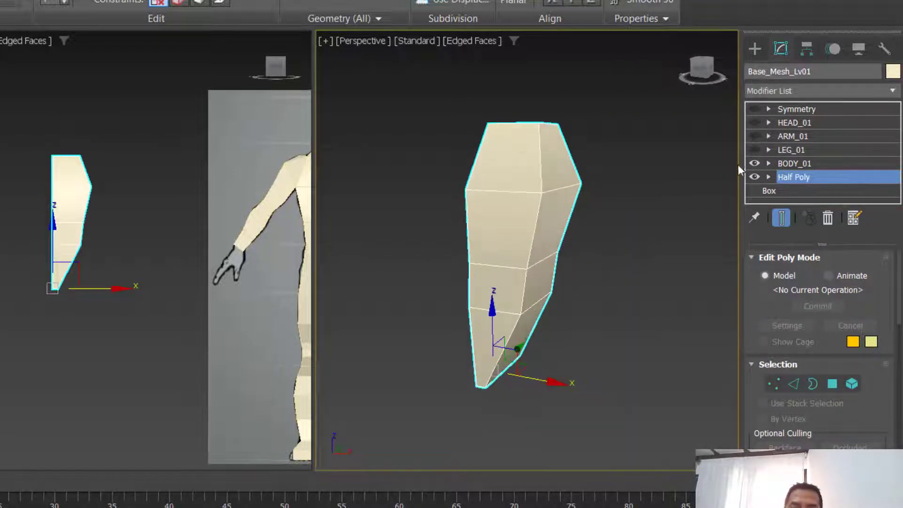
pyautogui.click(756, 150)
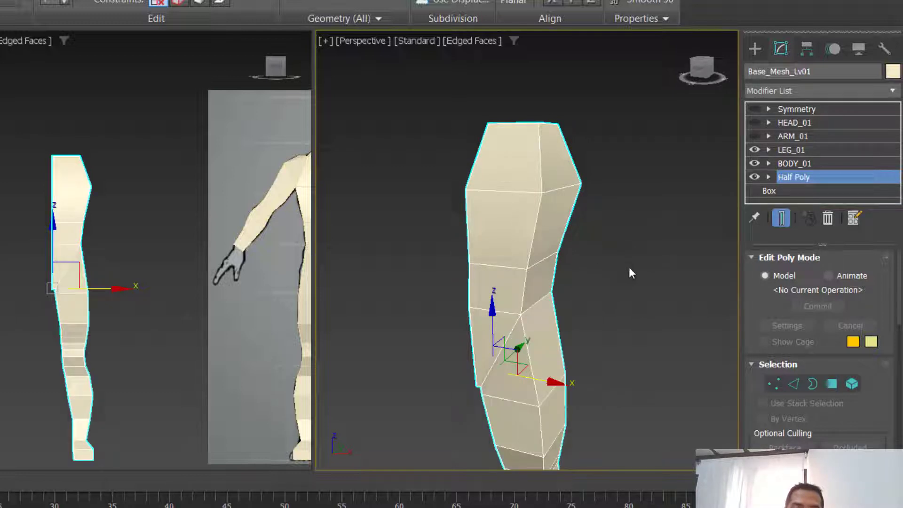
pyautogui.click(760, 137)
pyautogui.click(756, 136)
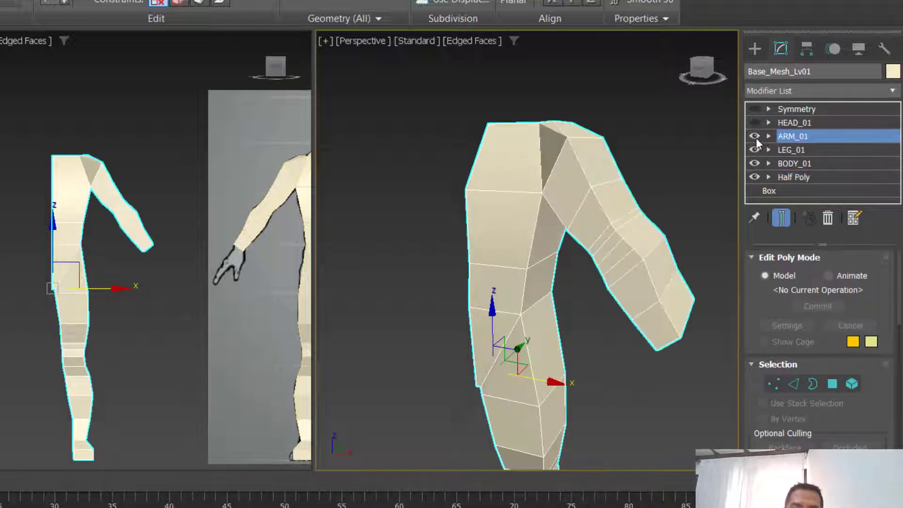
pyautogui.click(755, 122)
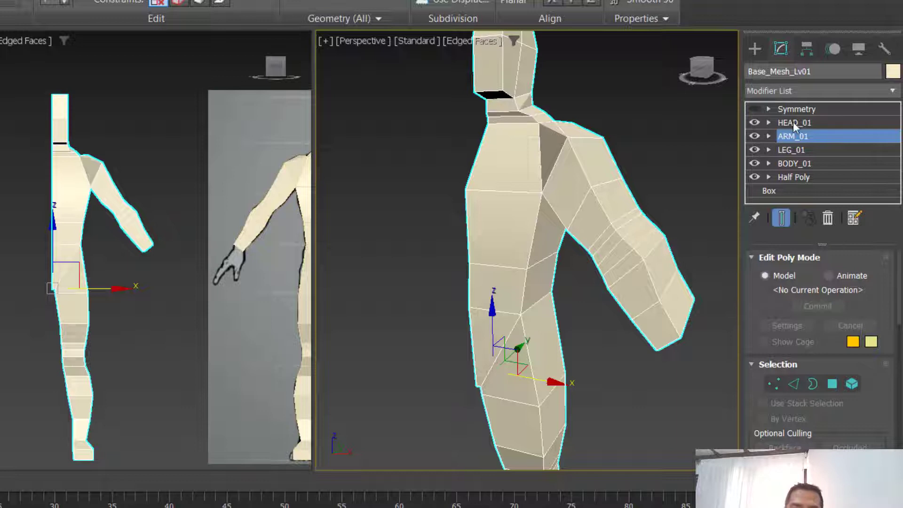
pyautogui.click(755, 109)
pyautogui.scroll(-5, 489, 265)
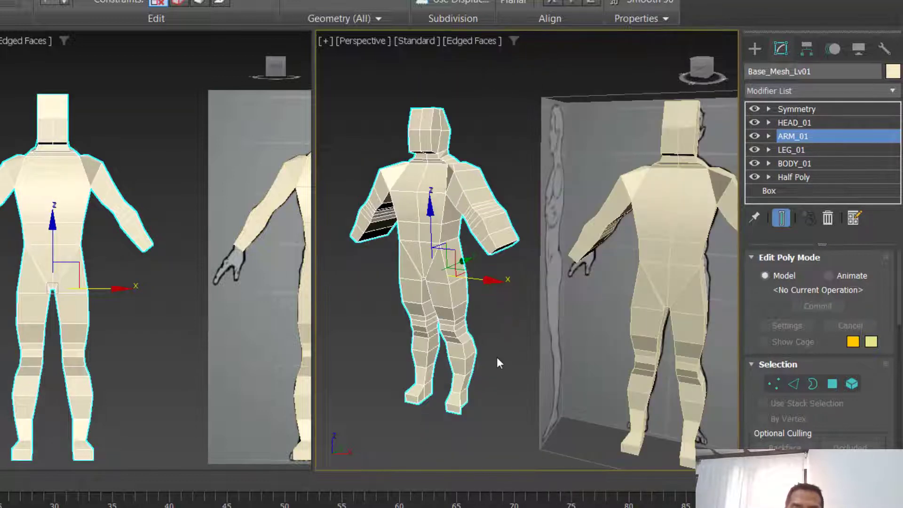
pyautogui.moveTo(496, 357); pyautogui.dragTo(524, 362, button='middle')
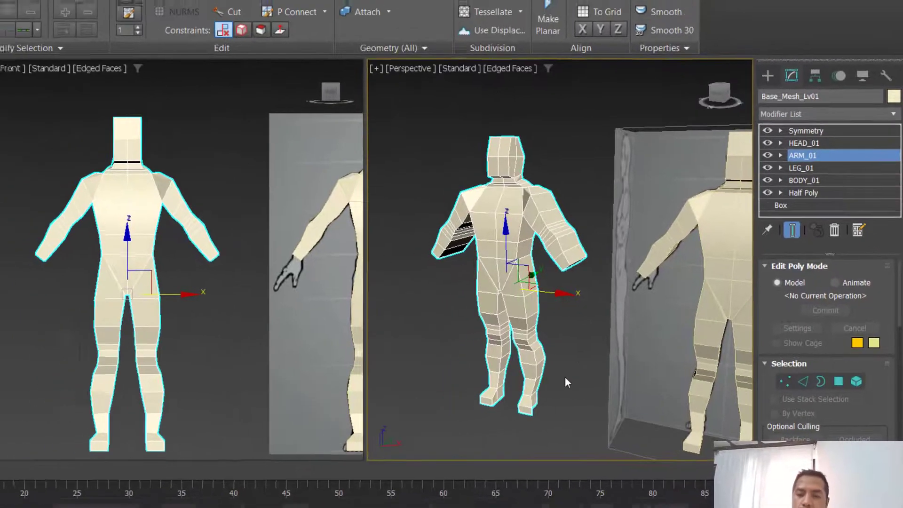
pyautogui.moveTo(535, 375); pyautogui.dragTo(515, 394, button='middle')
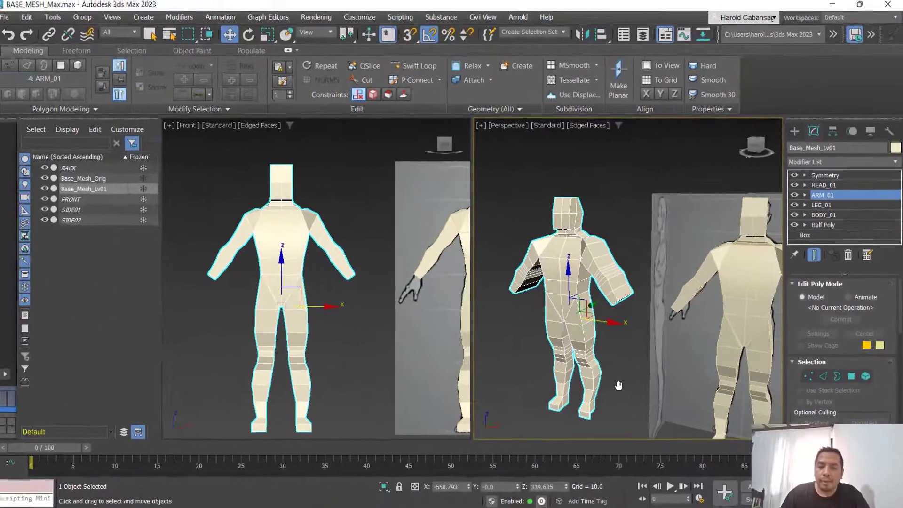
pyautogui.moveTo(624, 363); pyautogui.dragTo(639, 349, button='middle')
# Step: Save the current scene, and save it again as a new 3ds Max file named BASE_MESH_Max_Lv01
pyautogui.hotkey('ctrl', 's')
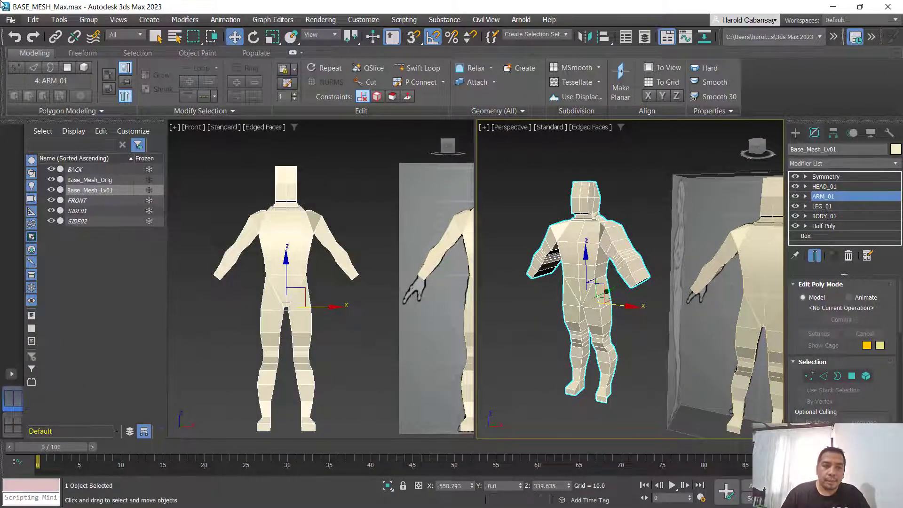
pyautogui.click(11, 21)
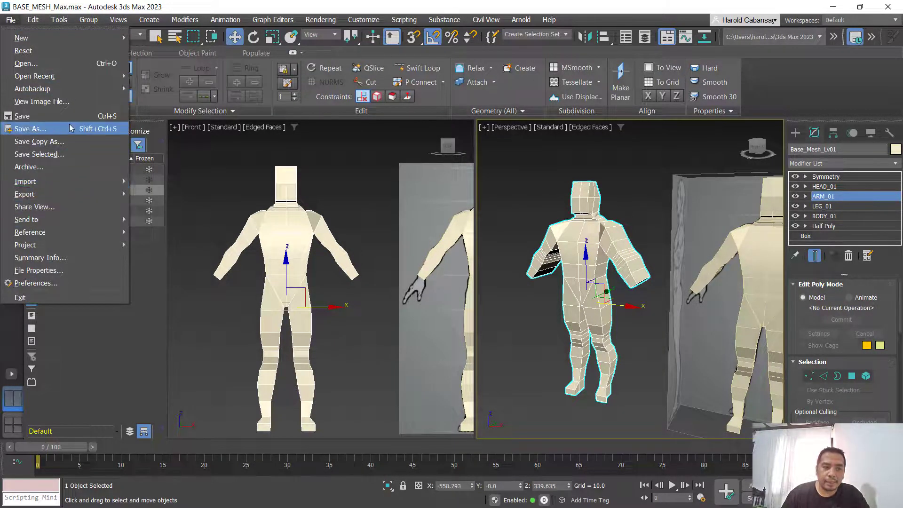
pyautogui.click(70, 129)
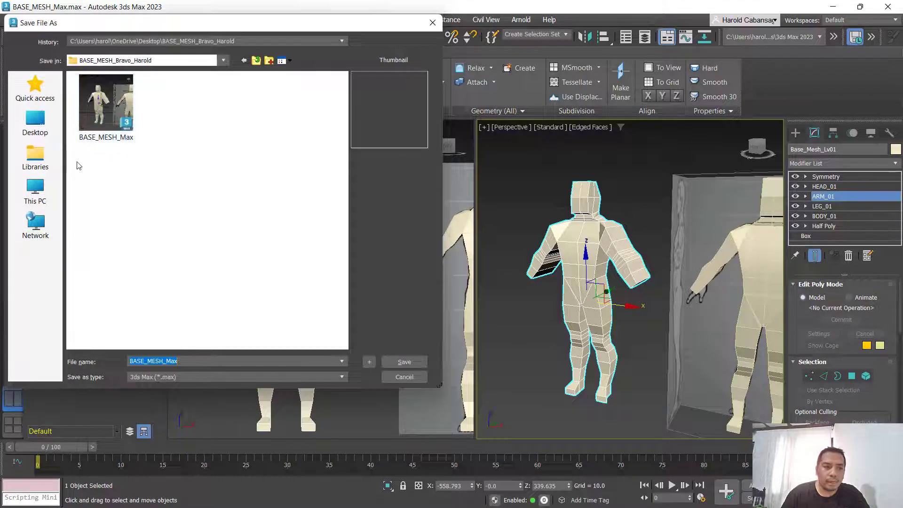
pyautogui.click(107, 128)
pyautogui.click(205, 358)
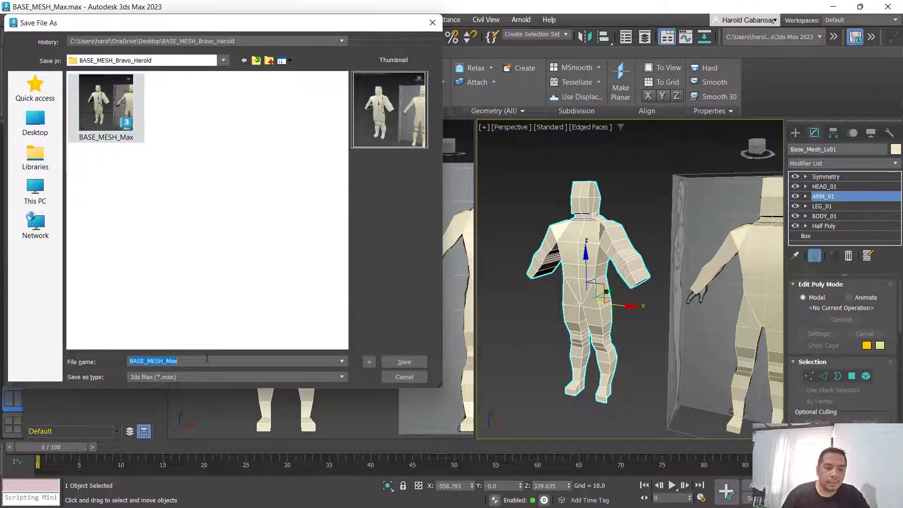
pyautogui.click(205, 357)
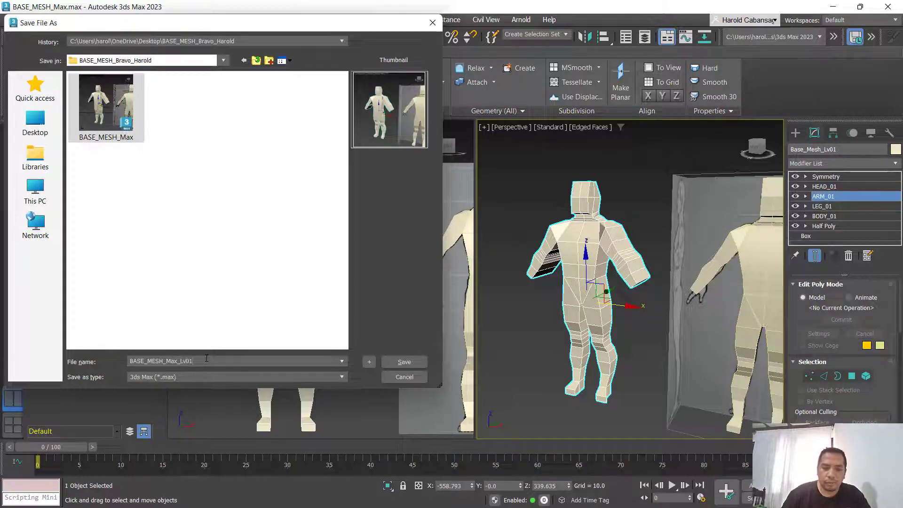
pyautogui.click(399, 363)
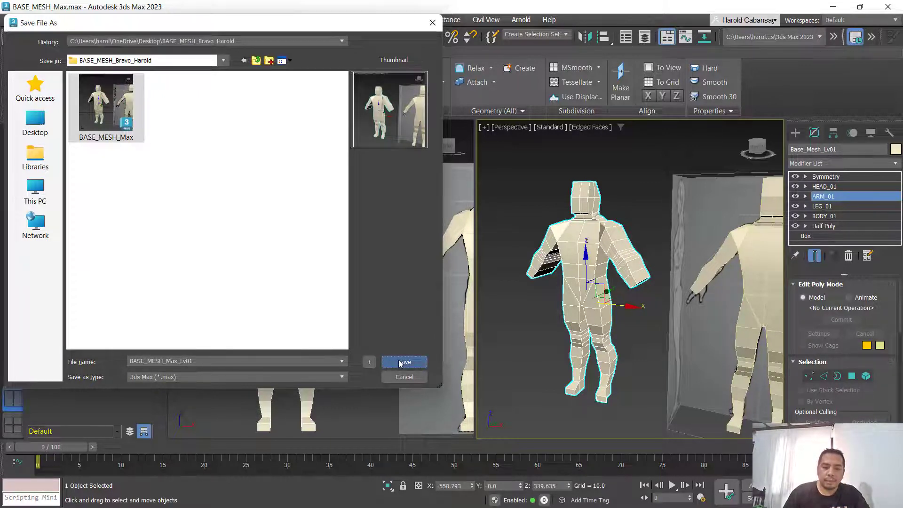
pyautogui.click(404, 362)
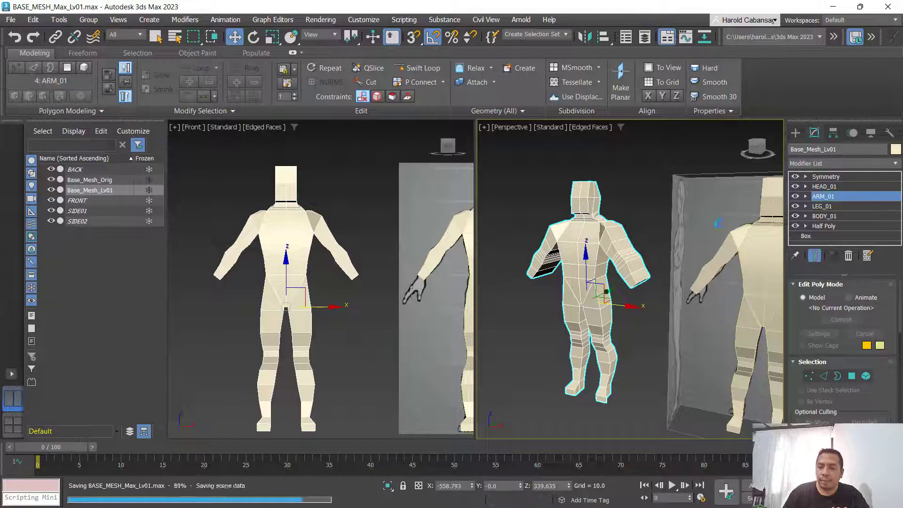
# Step: Check the modifier stacks of Base_Mesh_Orig and Base_Mesh_Lv01, saving the new scene file again
pyautogui.moveTo(628, 393); pyautogui.dragTo(613, 378, button='middle')
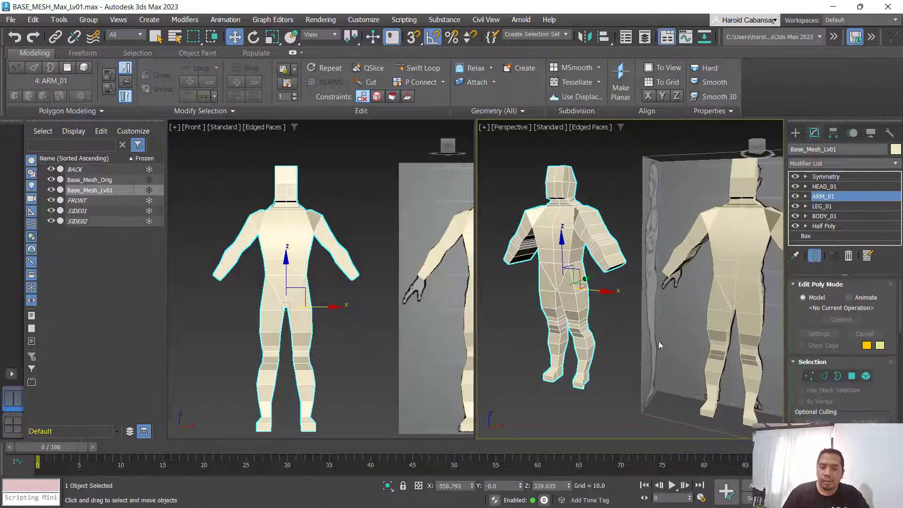
pyautogui.click(745, 212)
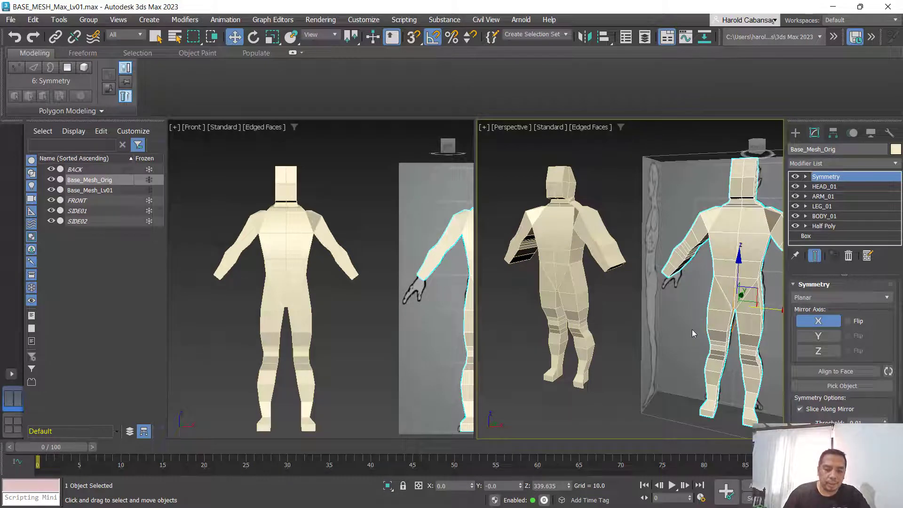
pyautogui.keyDown('alt'); pyautogui.moveTo(692, 329); pyautogui.dragTo(662, 338, button='middle'); pyautogui.keyUp('alt')
pyautogui.hotkey('ctrl', 's')
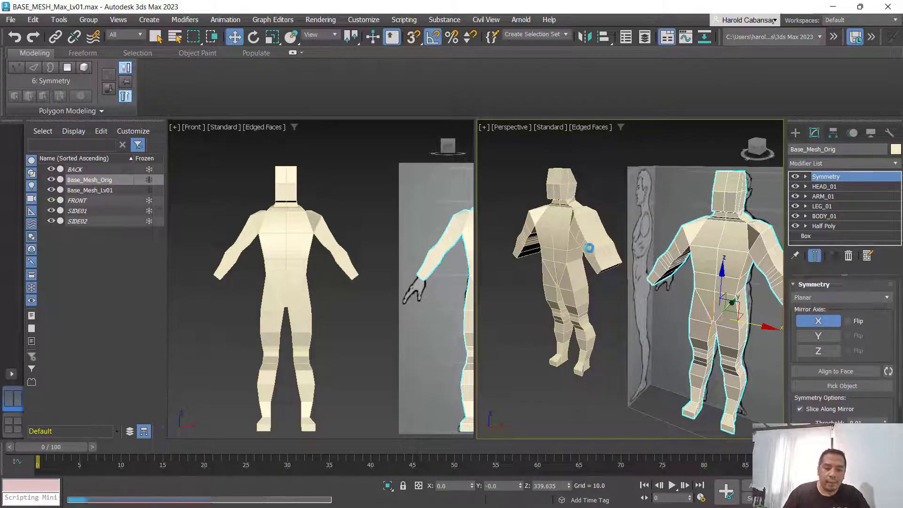
pyautogui.click(567, 237)
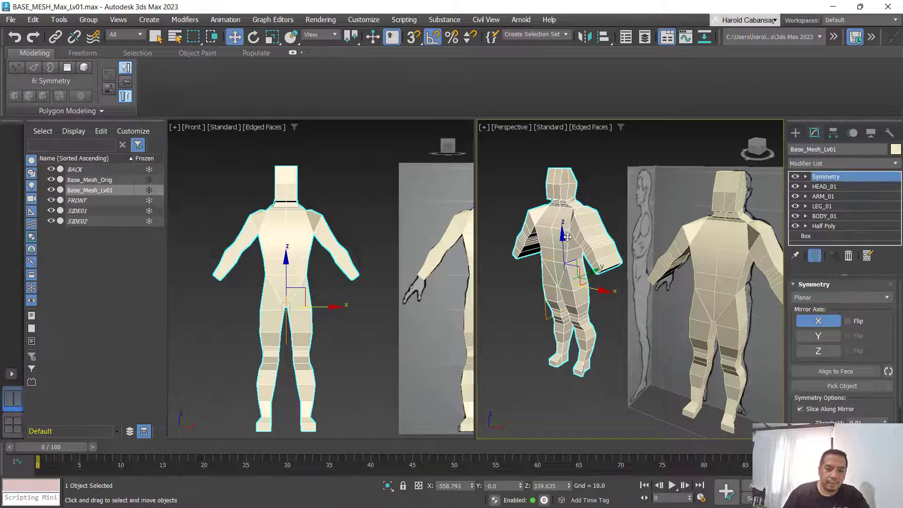
# Step: Collapse the entire modifier stack of Base_Mesh_Orig with a scene hold, and turn off the Collapse All warning for future use
pyautogui.click(737, 266)
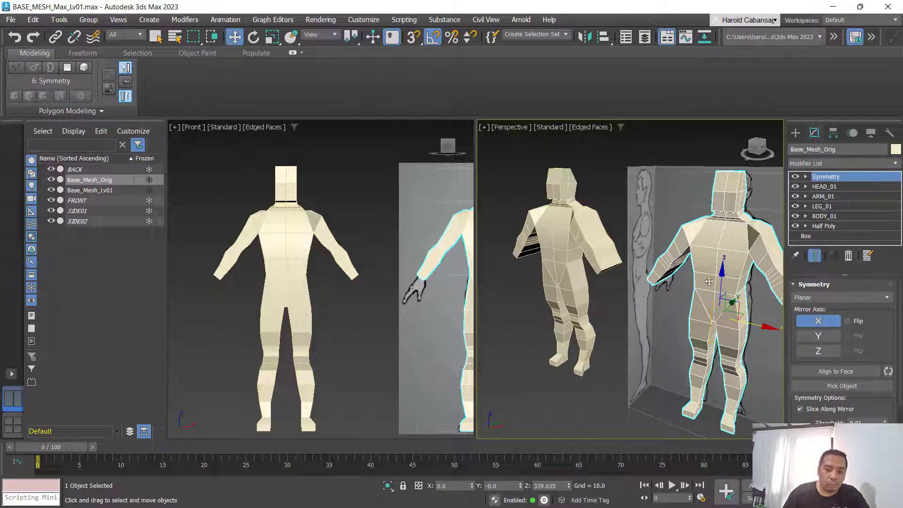
pyautogui.hotkey('alt', 'w')
pyautogui.scroll(-3, 556, 279)
pyautogui.scroll(4, 555, 280)
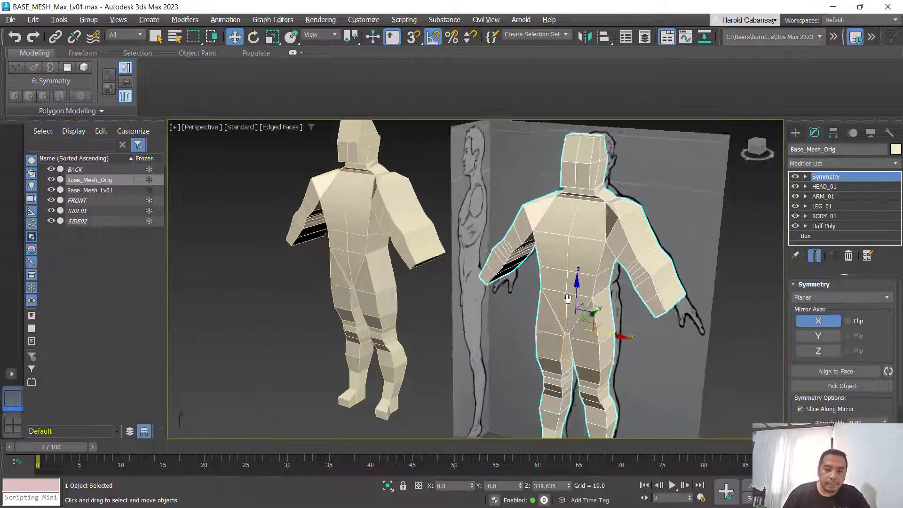
pyautogui.rightClick(843, 178)
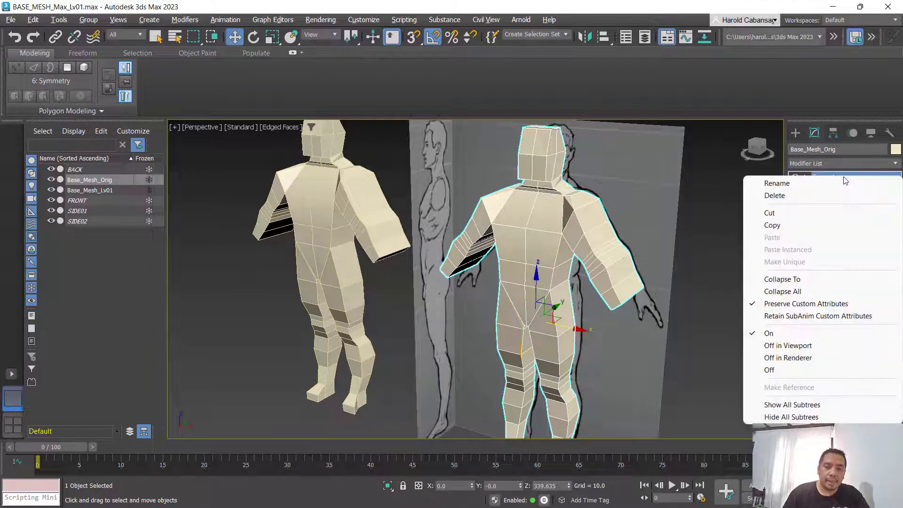
pyautogui.click(824, 291)
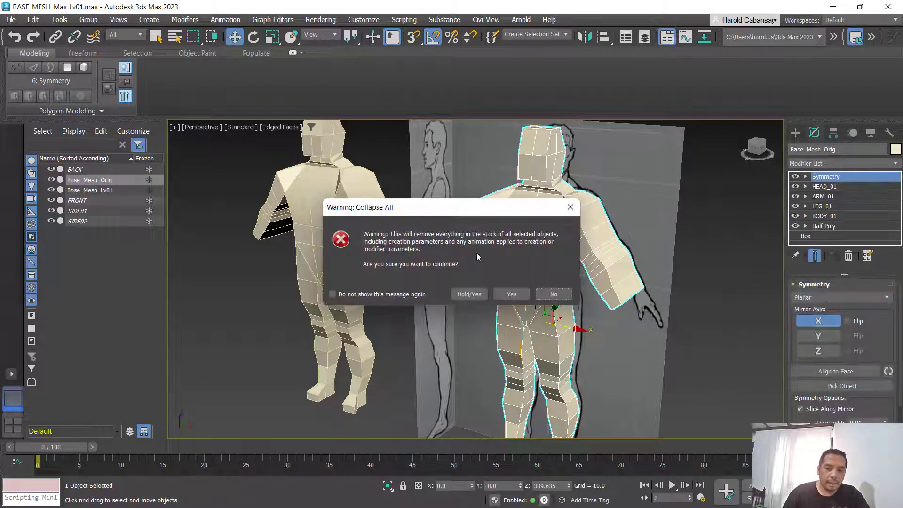
pyautogui.click(372, 295)
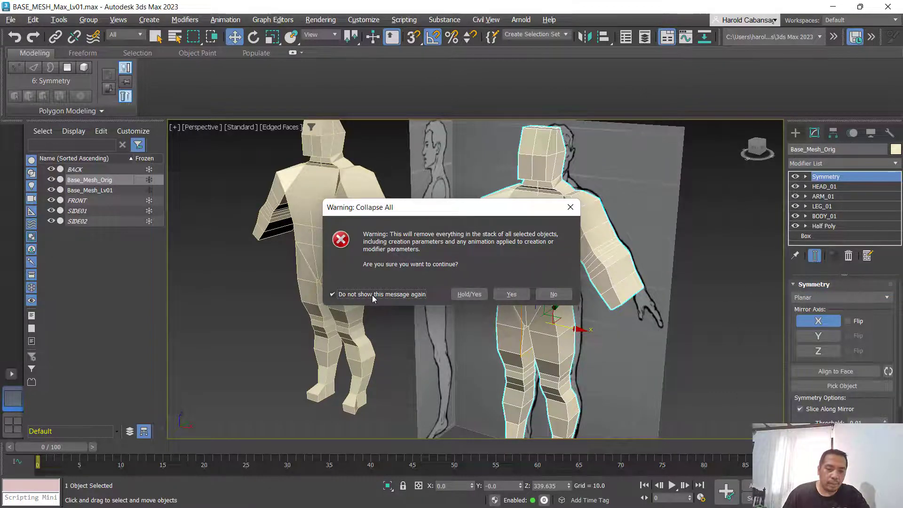
pyautogui.click(467, 294)
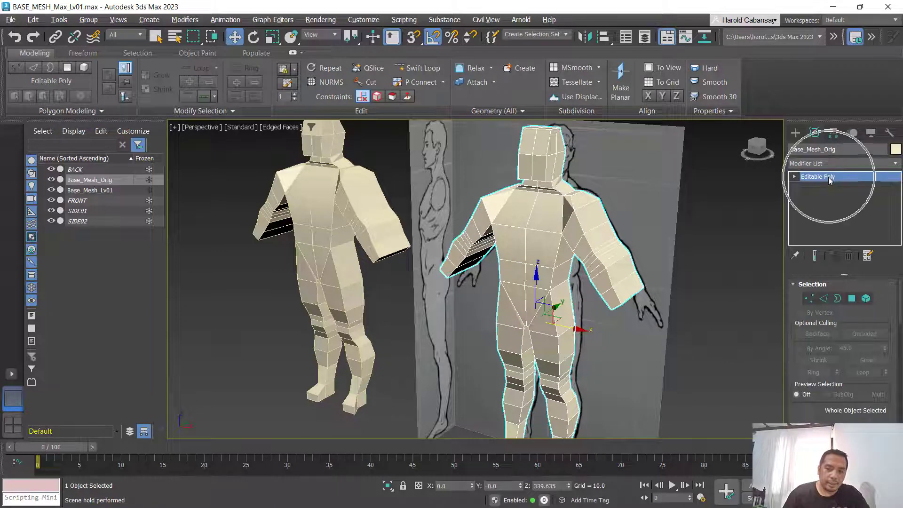
# Step: Enter vertex editing on the collapsed Base_Mesh_Orig and select the midline vertex on the abdomen
pyautogui.scroll(-2, 698, 308)
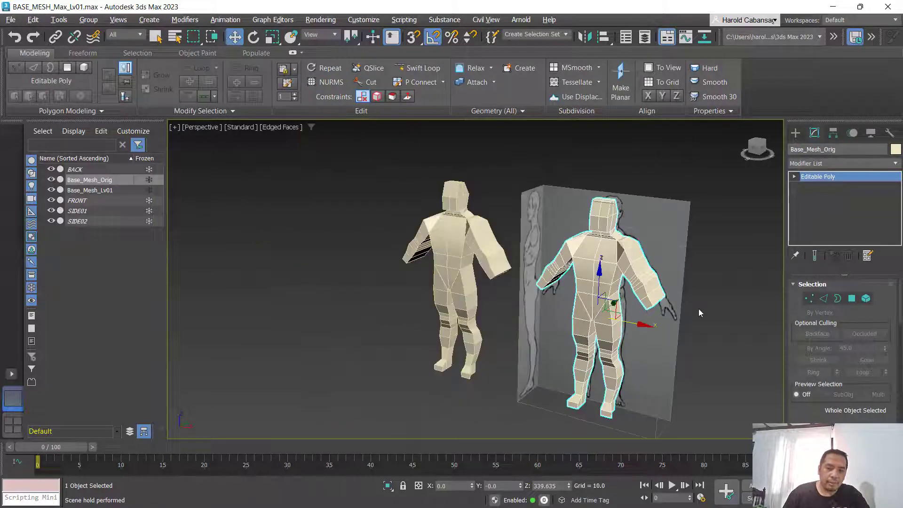
pyautogui.scroll(5, 699, 308)
pyautogui.scroll(-3, 678, 292)
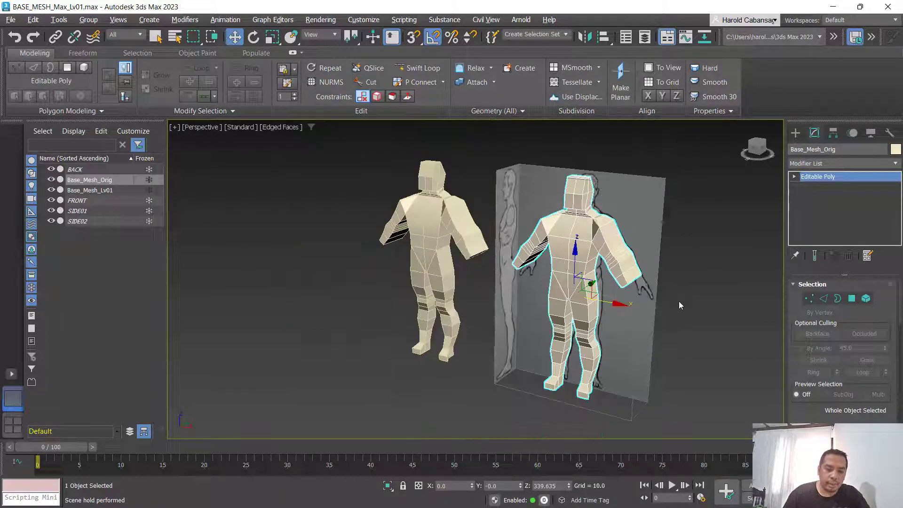
pyautogui.moveTo(678, 301)
pyautogui.keyDown('alt'); pyautogui.mouseDown(button='middle')
pyautogui.moveTo(647, 306)
pyautogui.moveTo(672, 307)
pyautogui.mouseUp(button='middle'); pyautogui.keyUp('alt')
pyautogui.scroll(4, 625, 298)
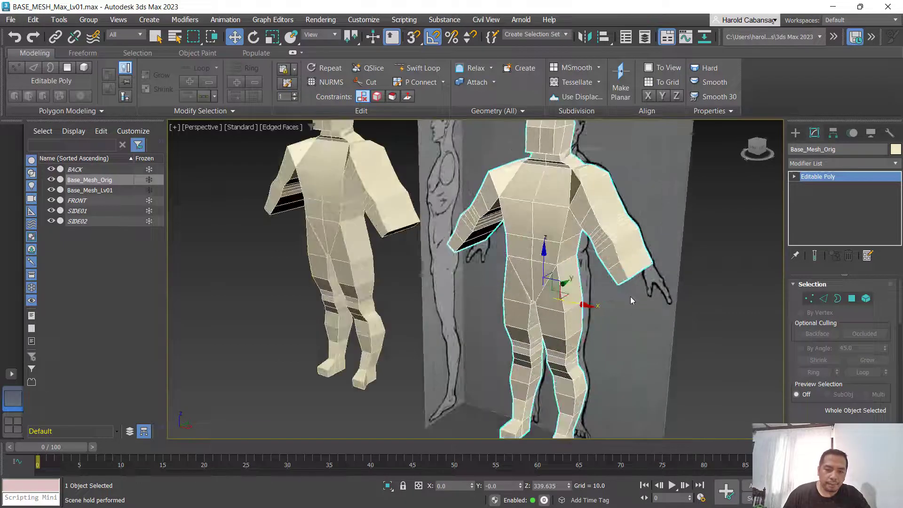
pyautogui.click(809, 298)
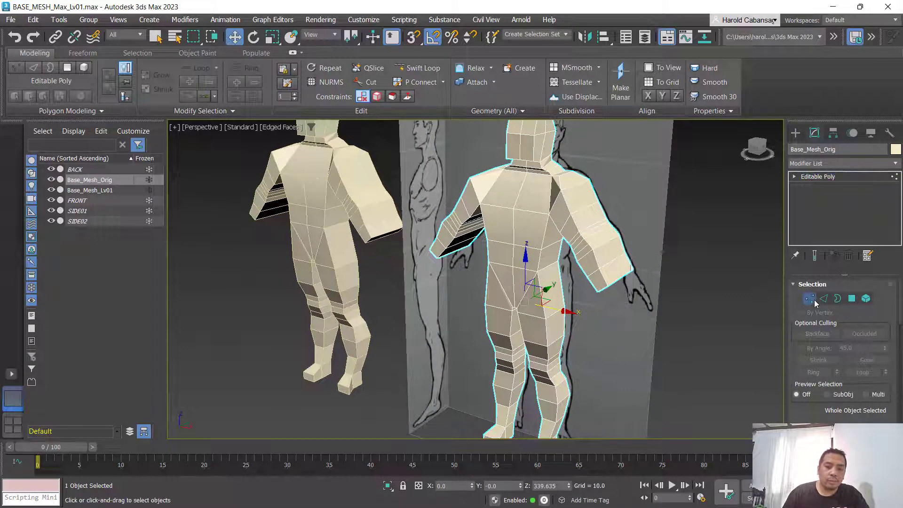
pyautogui.click(514, 208)
pyautogui.moveTo(545, 213); pyautogui.dragTo(549, 214)
pyautogui.click(531, 246)
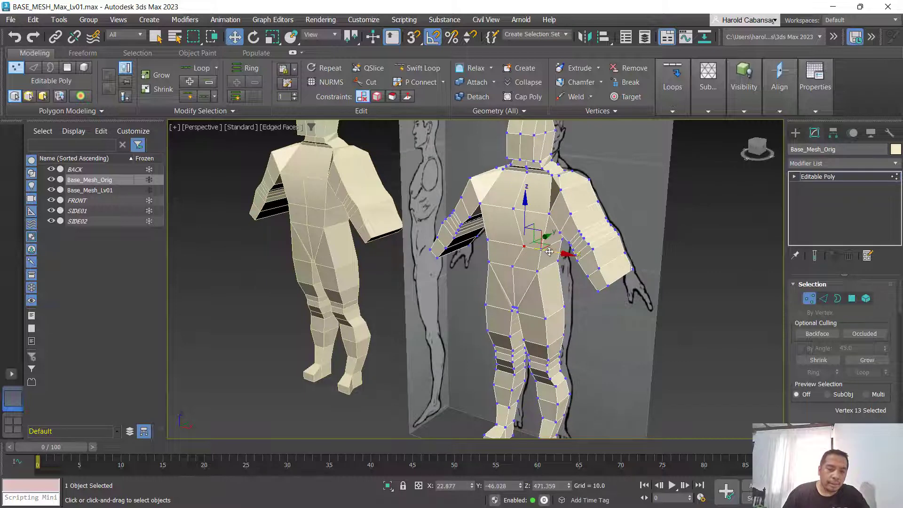
# Step: Try to move the selected abdomen vertex of Base_Mesh_Orig along Y by about -48 units
pyautogui.scroll(2, 546, 259)
pyautogui.keyDown('alt'); pyautogui.moveTo(579, 269); pyautogui.dragTo(551, 240, button='middle'); pyautogui.keyUp('alt')
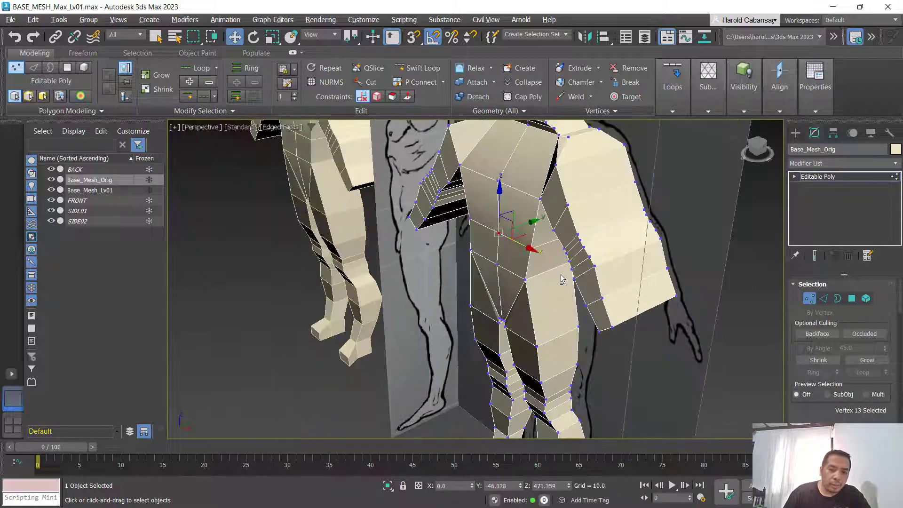
pyautogui.moveTo(528, 221); pyautogui.dragTo(526, 222)
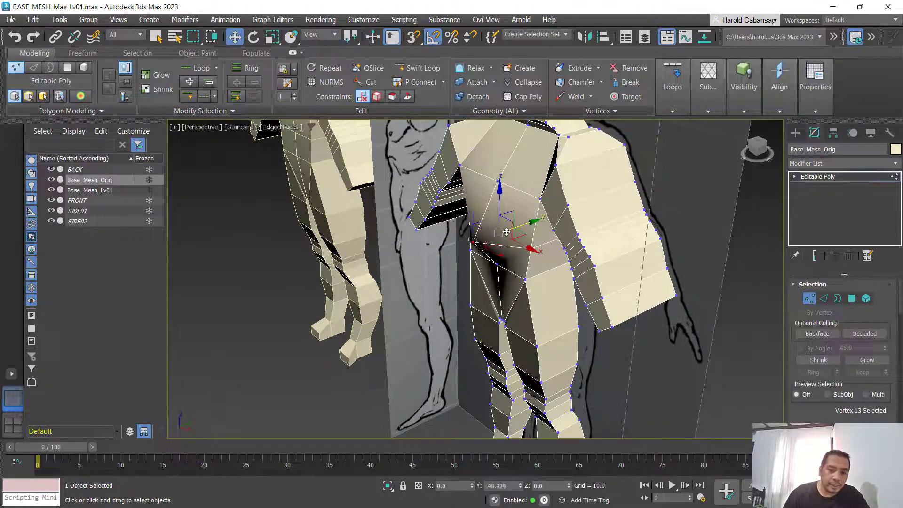
pyautogui.keyDown('alt'); pyautogui.moveTo(429, 326); pyautogui.dragTo(461, 325, button='middle'); pyautogui.keyUp('alt')
pyautogui.scroll(-4, 460, 325)
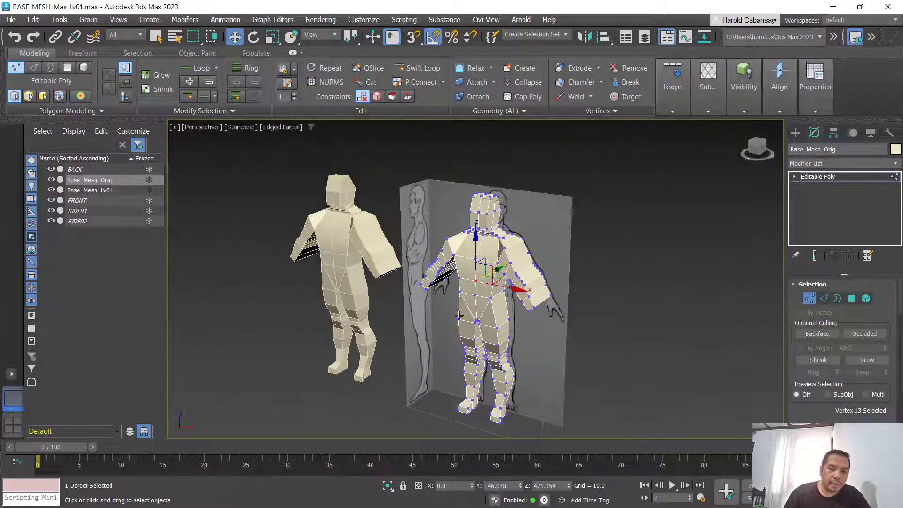
# Step: Compare the two figures side by side and clear the vertex selection on Base_Mesh_Orig
pyautogui.scroll(2, 465, 312)
pyautogui.moveTo(534, 334); pyautogui.dragTo(590, 318, button='middle')
pyautogui.scroll(-3, 588, 320)
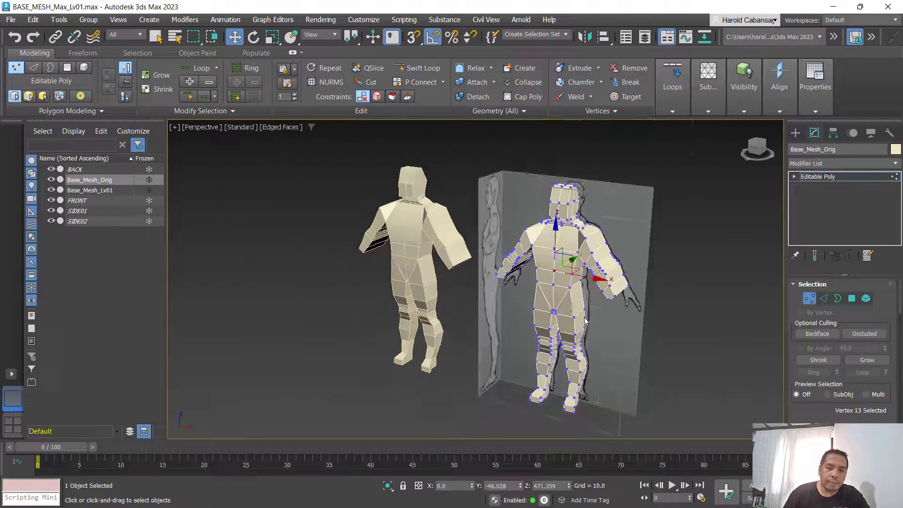
pyautogui.scroll(3, 465, 280)
pyautogui.moveTo(464, 280); pyautogui.dragTo(463, 305, button='middle')
pyautogui.click(413, 227)
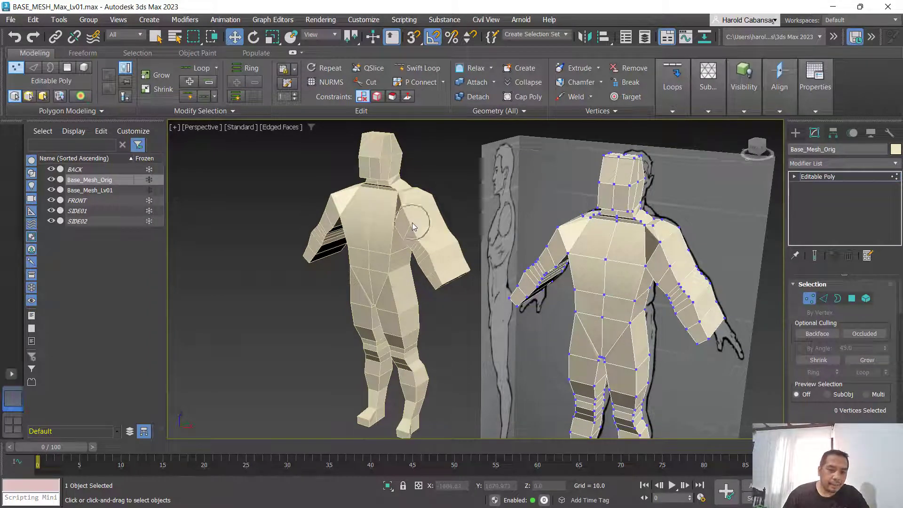
# Step: Leave vertex editing on Base_Mesh_Orig and save the scene with Base_Mesh_Lv01 selected
pyautogui.click(814, 177)
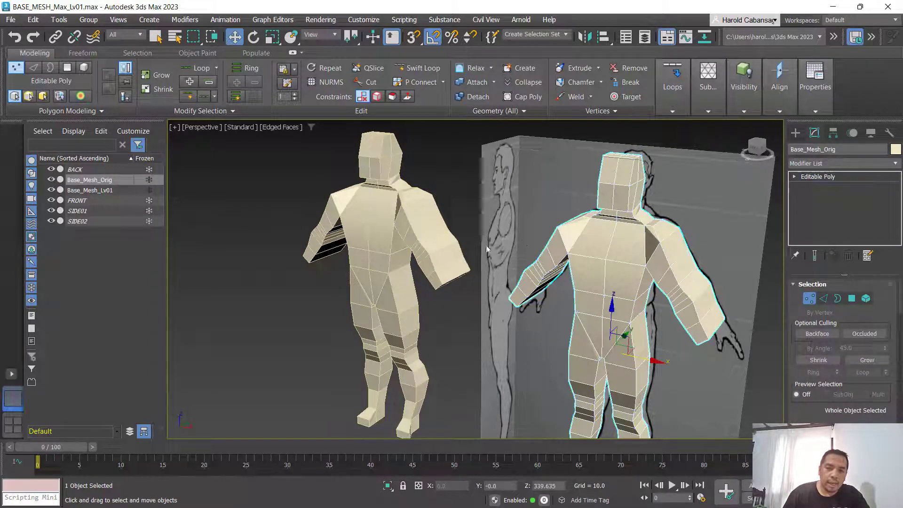
pyautogui.click(369, 223)
pyautogui.hotkey('ctrl', 's')
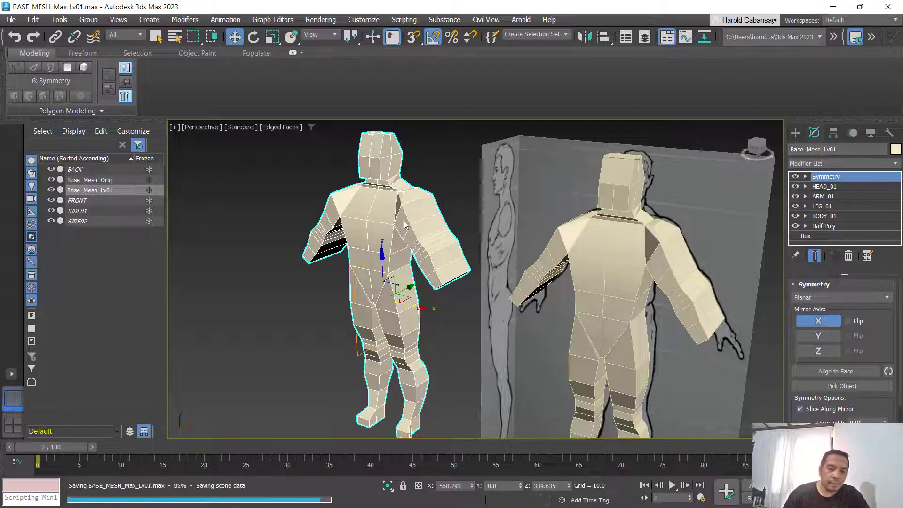
# Step: Add a TurboSmooth modifier on top of the Symmetry modifier of Base_Mesh_Lv01
pyautogui.click(830, 163)
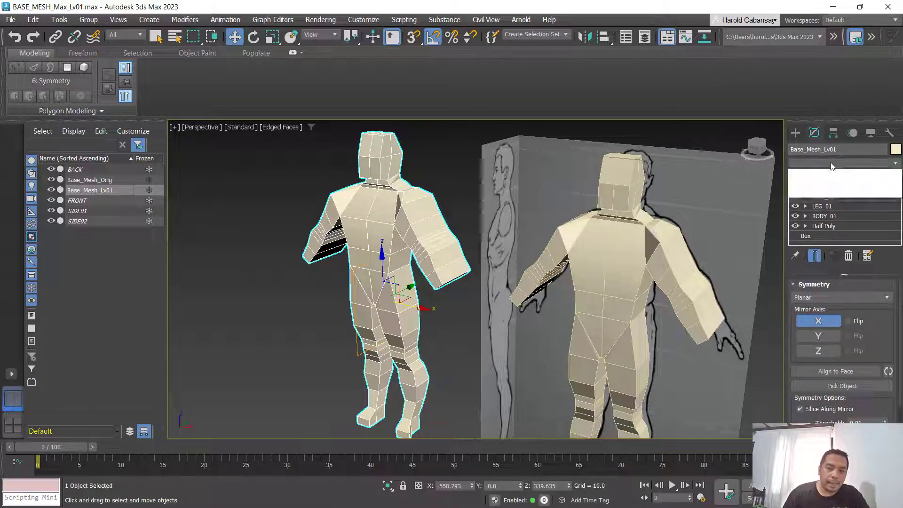
pyautogui.write('tu')
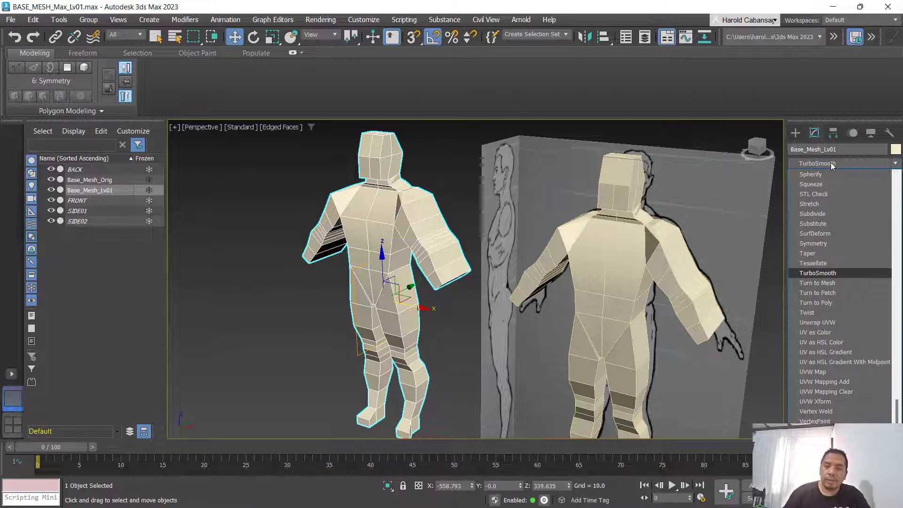
pyautogui.press('Return')
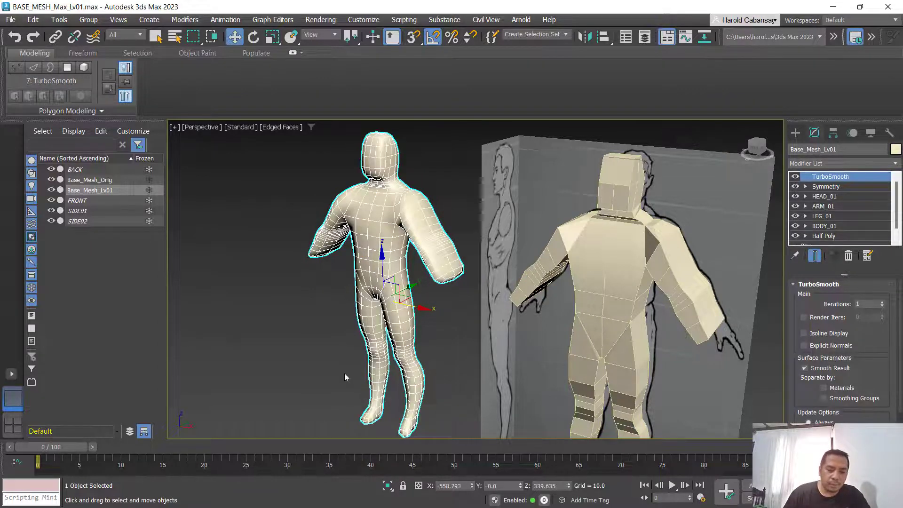
pyautogui.moveTo(345, 374)
pyautogui.keyDown('alt'); pyautogui.mouseDown(button='middle')
pyautogui.moveTo(379, 365)
pyautogui.moveTo(347, 370)
pyautogui.mouseUp(button='middle'); pyautogui.keyUp('alt')
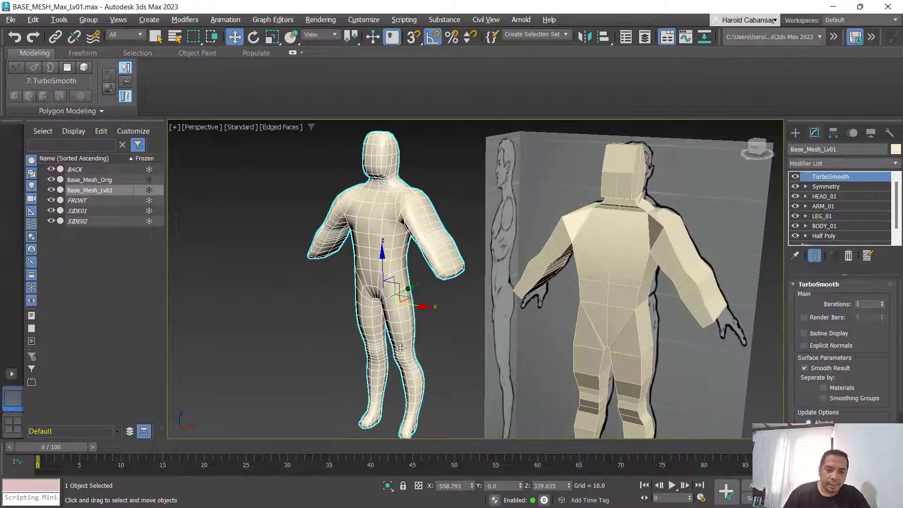
# Step: Compare the smoothed Base_Mesh_Lv01 with and without Isoline Display, leaving the option enabled
pyautogui.click(825, 334)
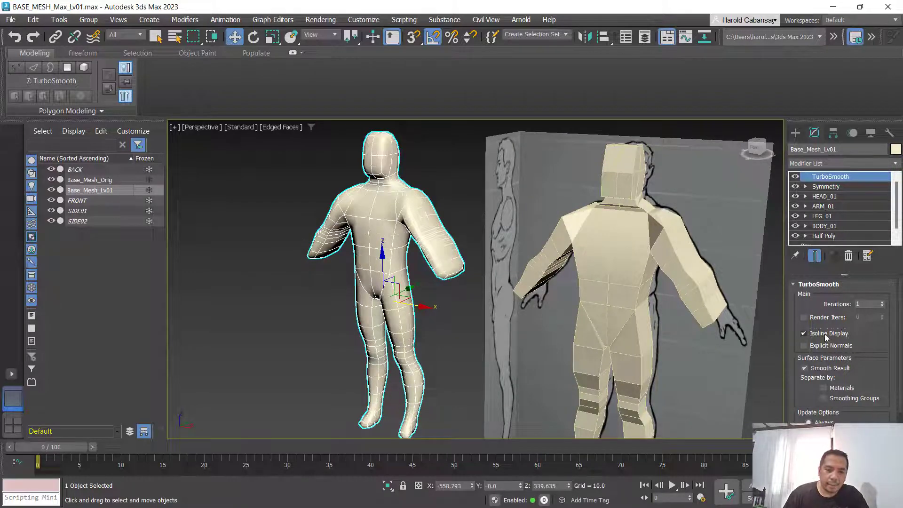
pyautogui.moveTo(325, 332)
pyautogui.keyDown('alt'); pyautogui.mouseDown(button='middle')
pyautogui.moveTo(350, 330)
pyautogui.moveTo(331, 334)
pyautogui.mouseUp(button='middle'); pyautogui.keyUp('alt')
pyautogui.click(818, 334)
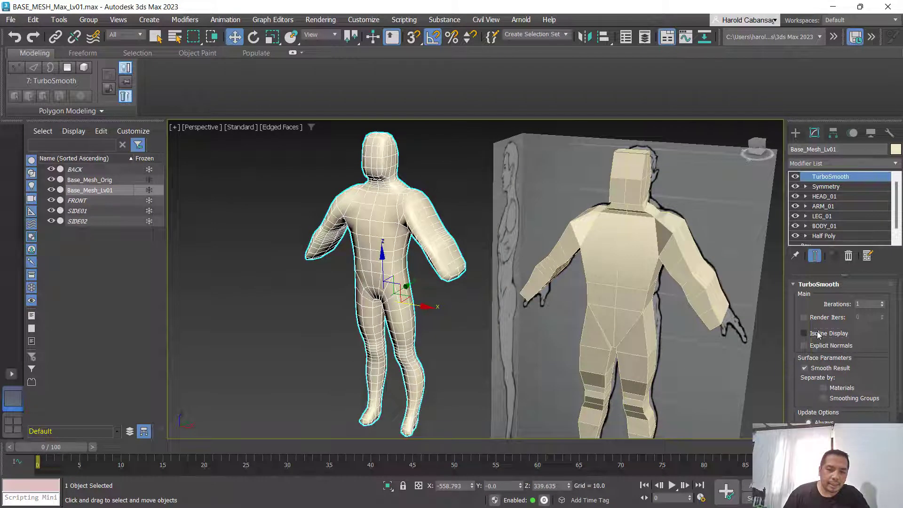
pyautogui.click(818, 335)
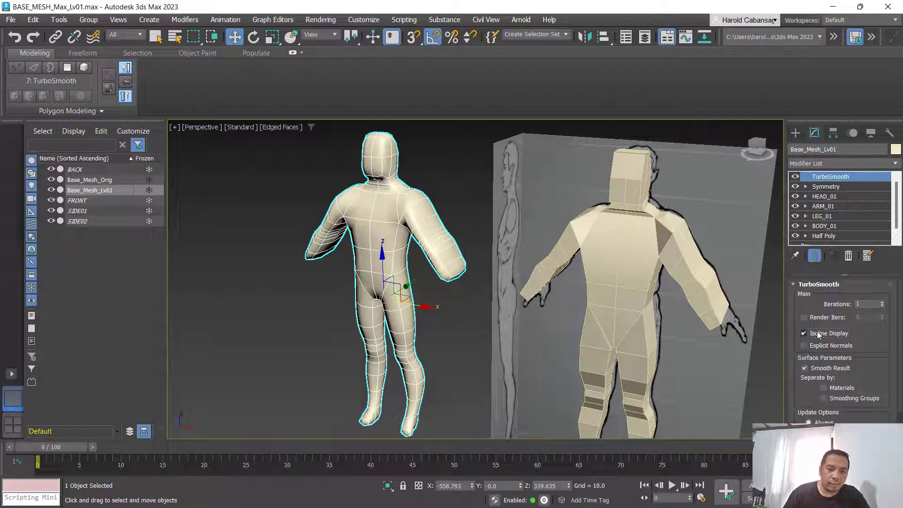
pyautogui.click(818, 334)
pyautogui.click(818, 335)
pyautogui.click(818, 335)
pyautogui.click(819, 335)
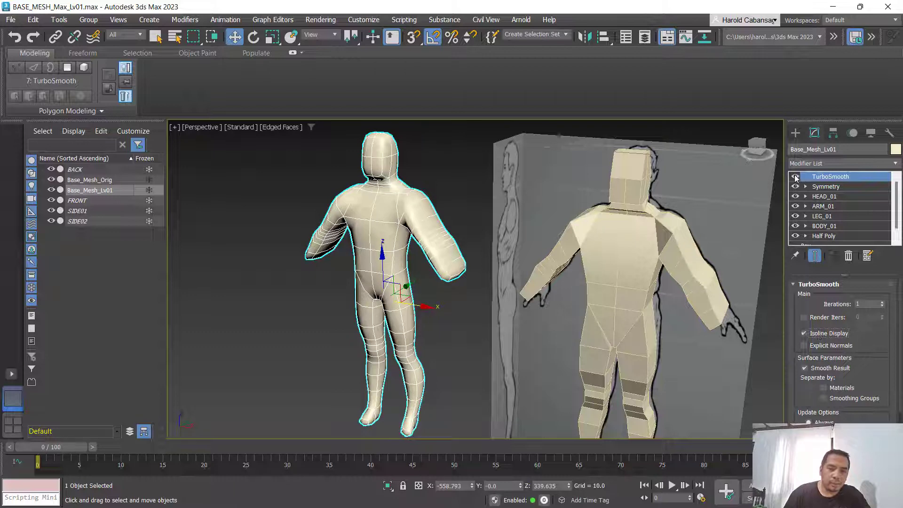
# Step: Delete the TurboSmooth modifier from the stack of Base_Mesh_Lv01
pyautogui.click(795, 177)
pyautogui.rightClick(815, 177)
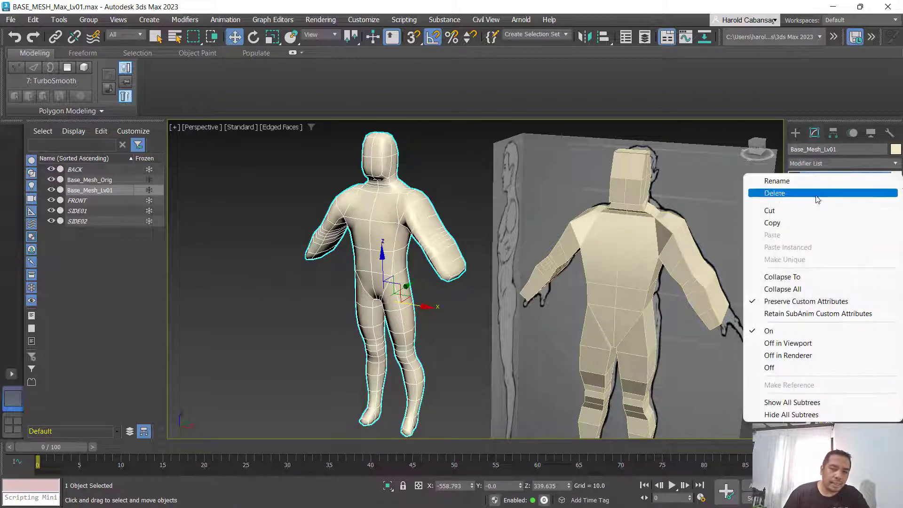
pyautogui.click(817, 194)
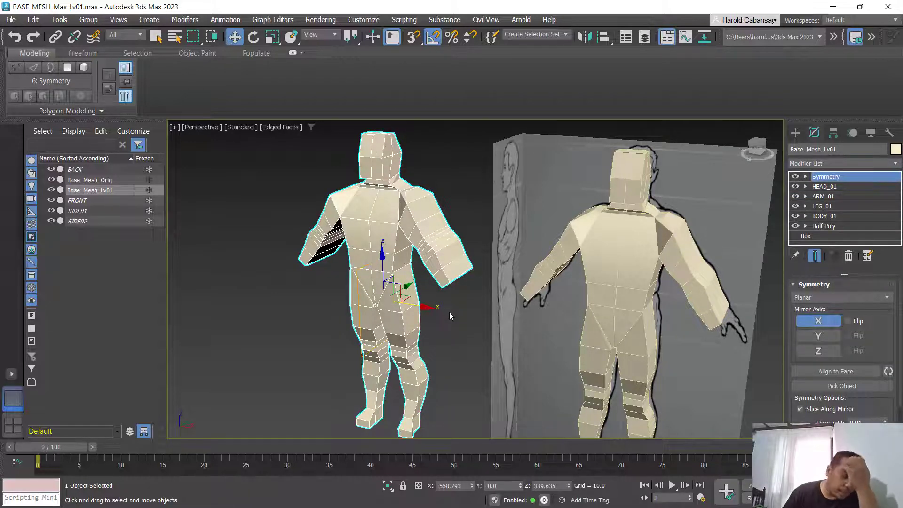
# Step: Clear the object selection and save the scene with both figures in view
pyautogui.click(461, 335)
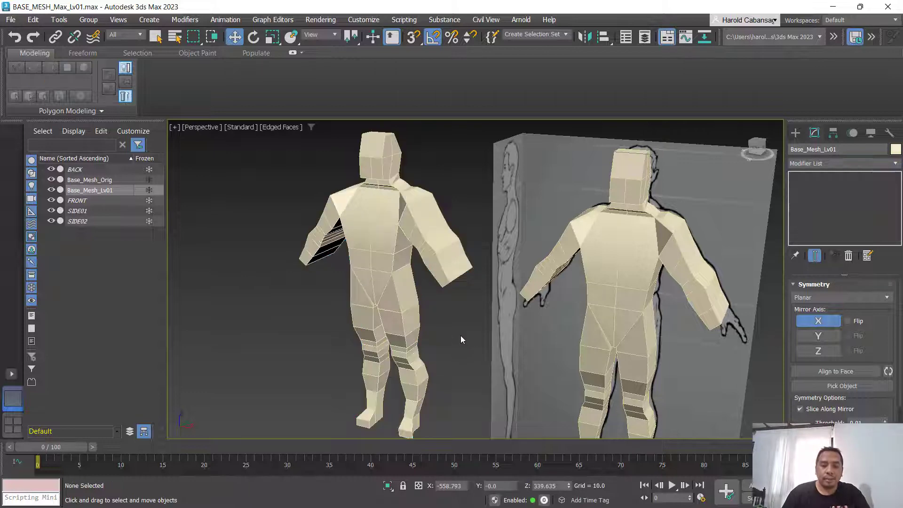
pyautogui.scroll(-3, 461, 335)
pyautogui.scroll(3, 461, 335)
pyautogui.moveTo(461, 335); pyautogui.dragTo(449, 338, button='middle')
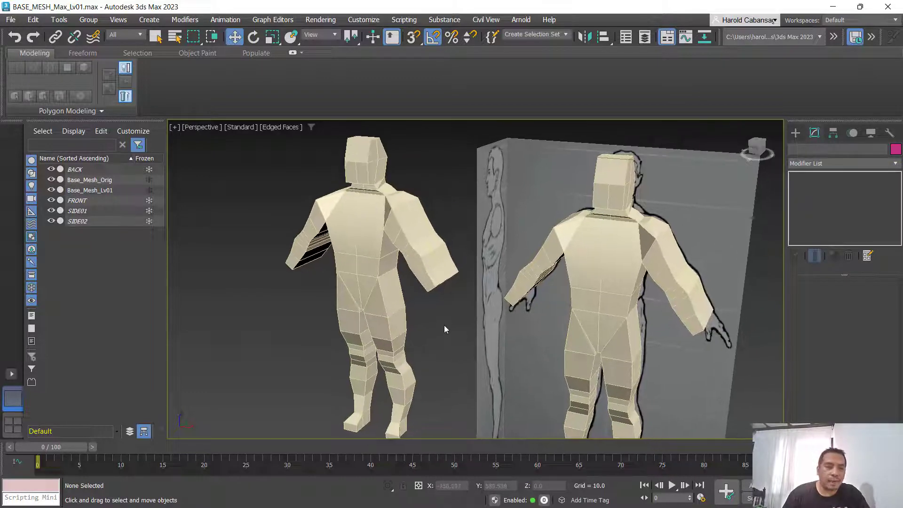
pyautogui.hotkey('ctrl', 's')
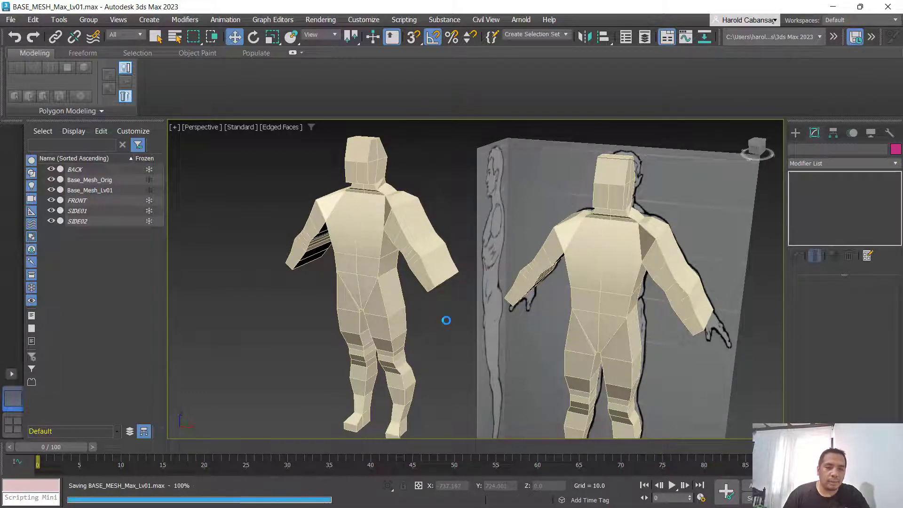
# Step: Hide Base_Mesh_Lv01, and save the scene with Base_Mesh_Orig selected
pyautogui.click(403, 220)
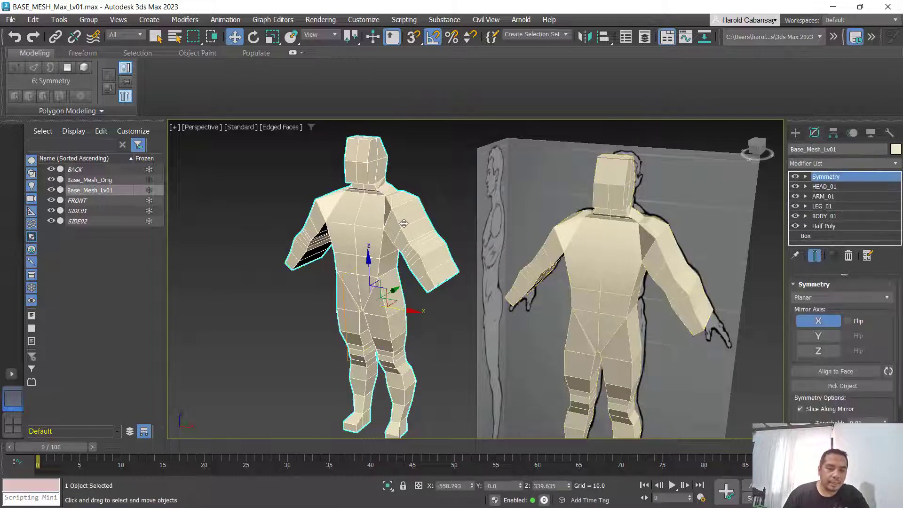
pyautogui.rightClick(403, 223)
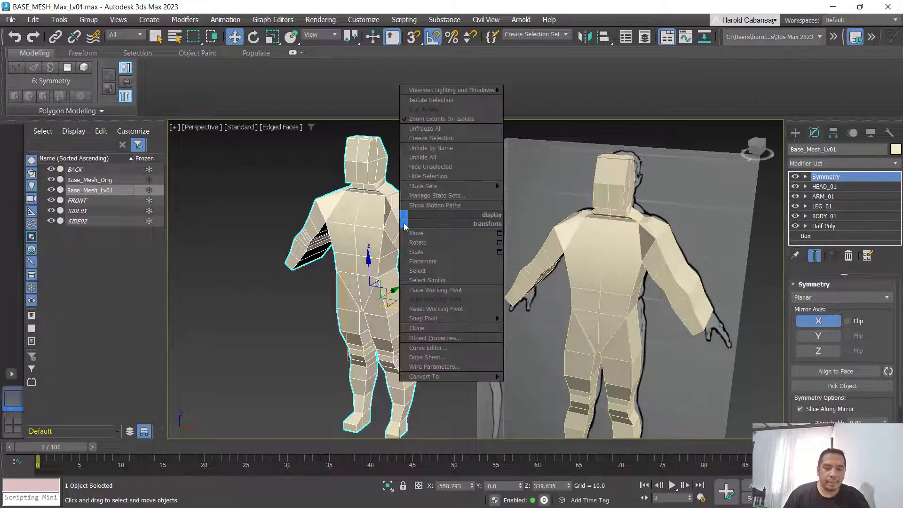
pyautogui.click(462, 175)
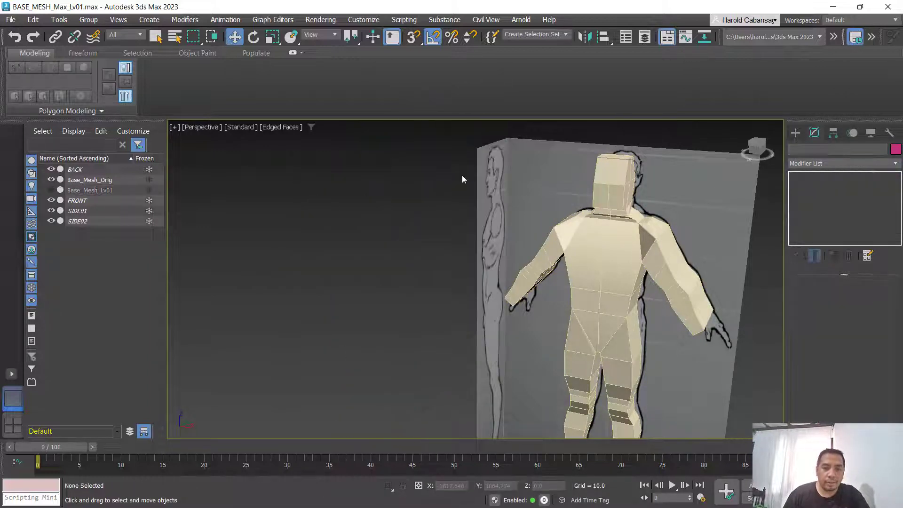
pyautogui.click(591, 245)
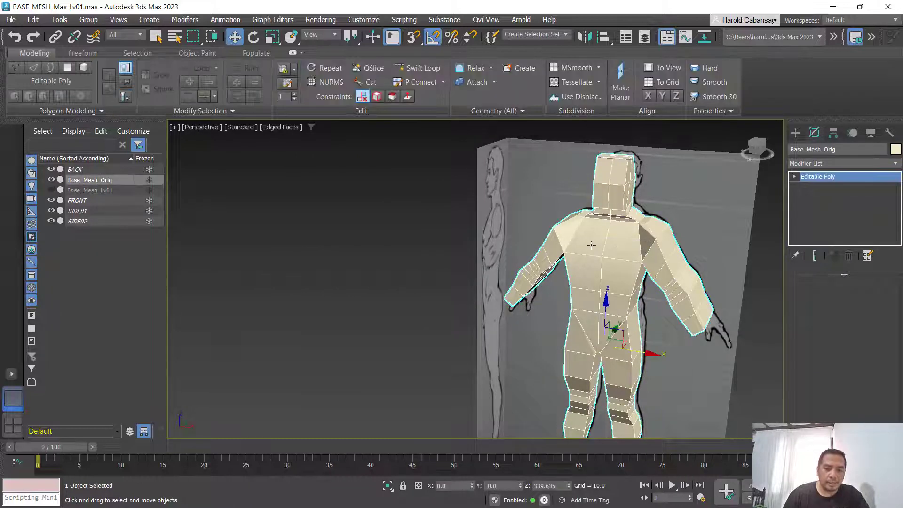
pyautogui.hotkey('ctrl', 's')
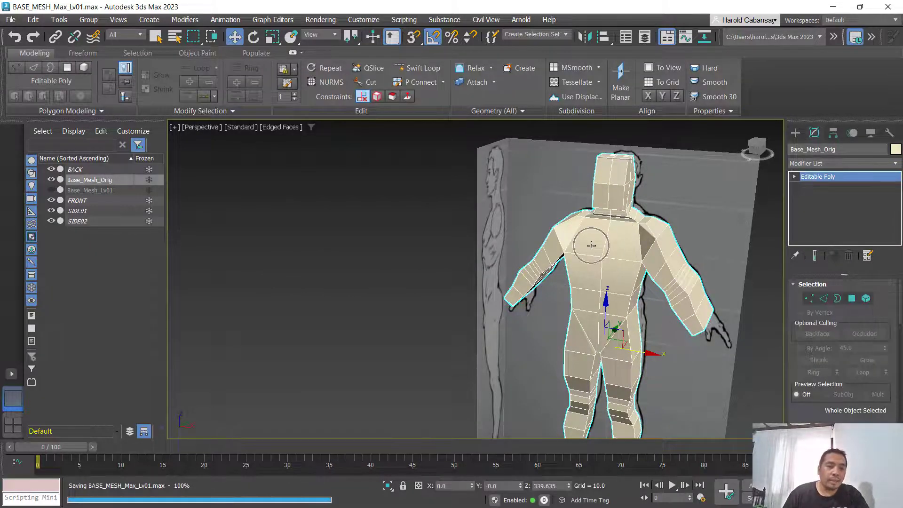
pyautogui.click(11, 20)
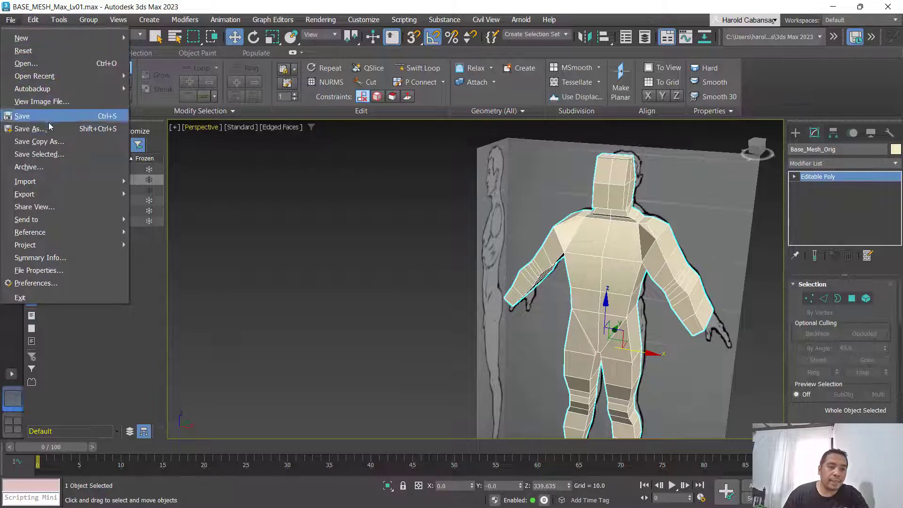
pyautogui.click(285, 223)
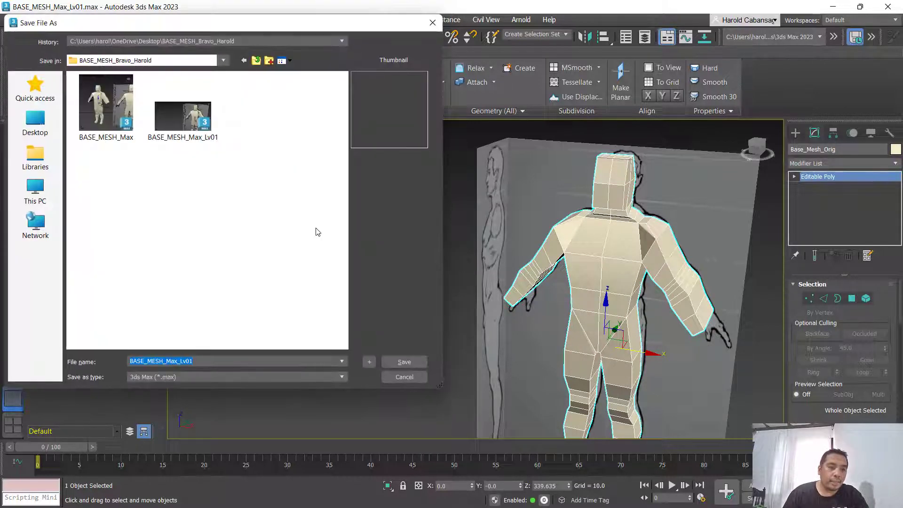
pyautogui.click(104, 117)
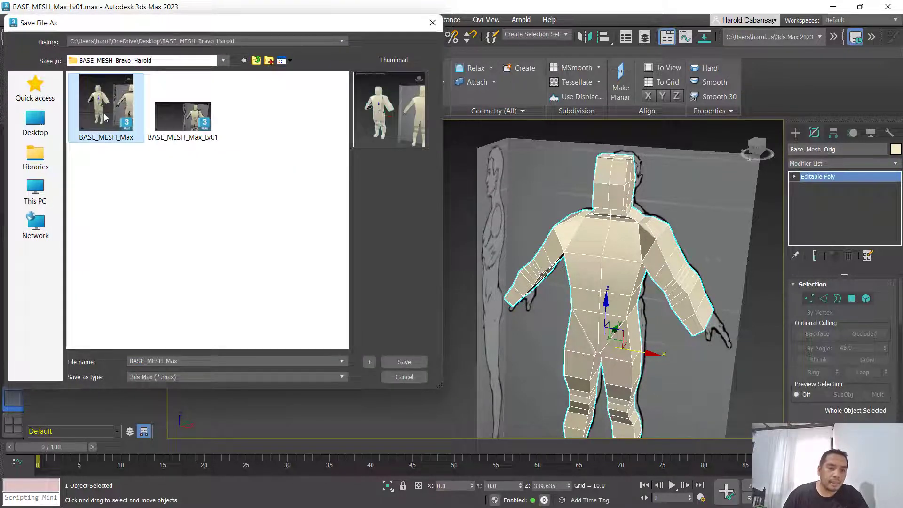
pyautogui.click(405, 377)
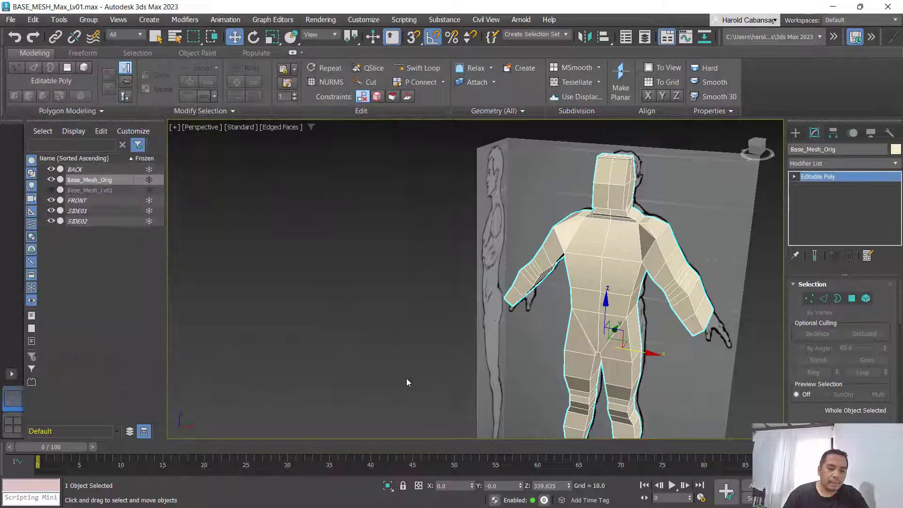
# Step: Deselect Base_Mesh_Orig, save the current file, and save the scene also as BASE_MESH_Max, replacing the existing file
pyautogui.click(407, 374)
pyautogui.hotkey('ctrl', 's')
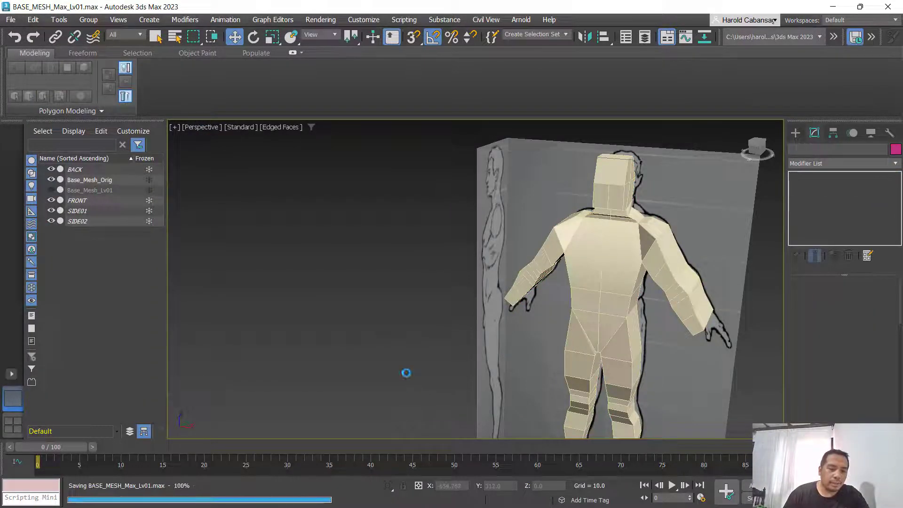
pyautogui.click(11, 19)
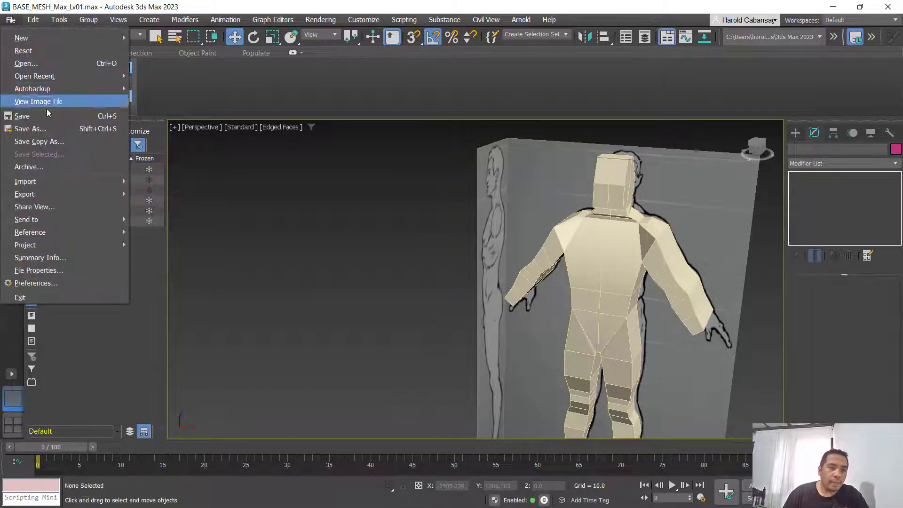
pyautogui.click(49, 128)
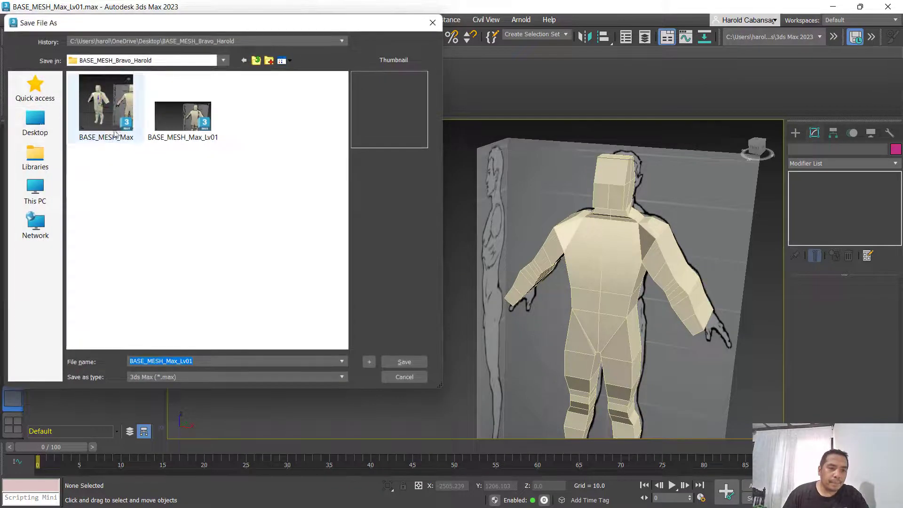
pyautogui.click(112, 124)
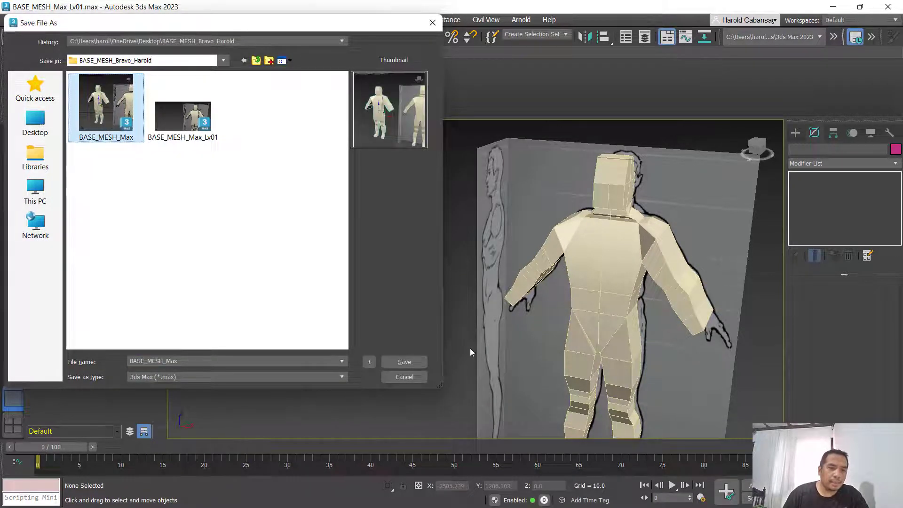
pyautogui.click(415, 363)
pyautogui.click(460, 273)
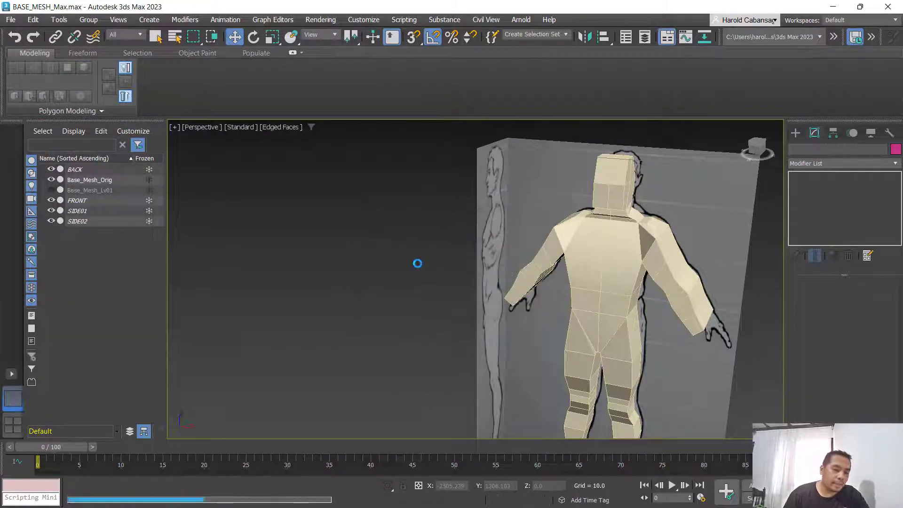
pyautogui.scroll(-3, 490, 281)
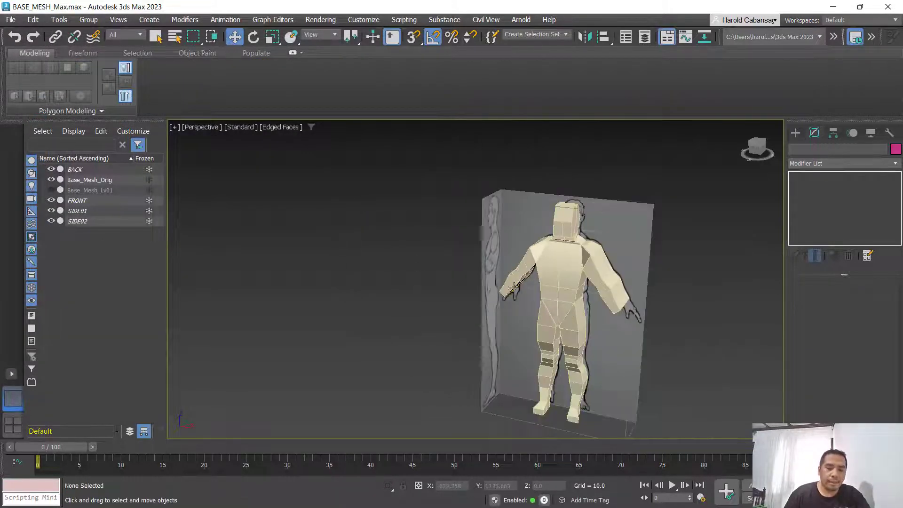
pyautogui.keyDown('alt'); pyautogui.moveTo(520, 290); pyautogui.dragTo(510, 270, button='middle'); pyautogui.keyUp('alt')
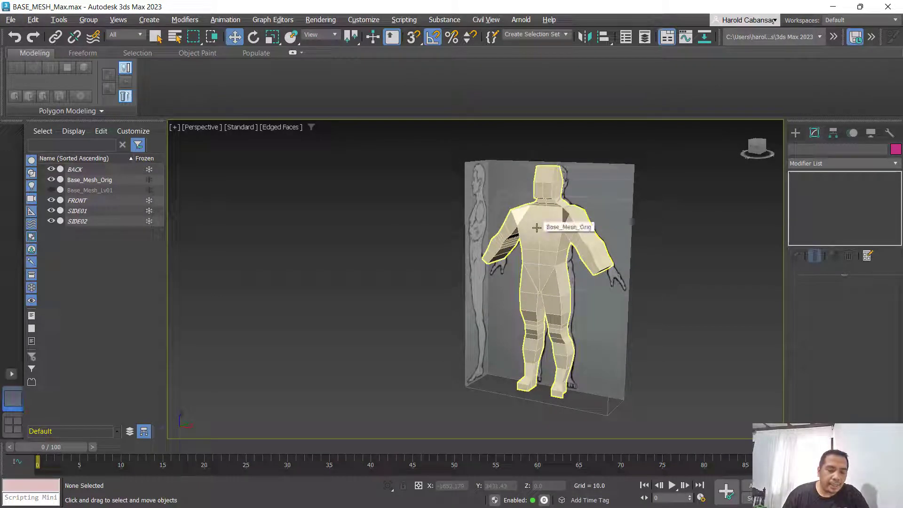